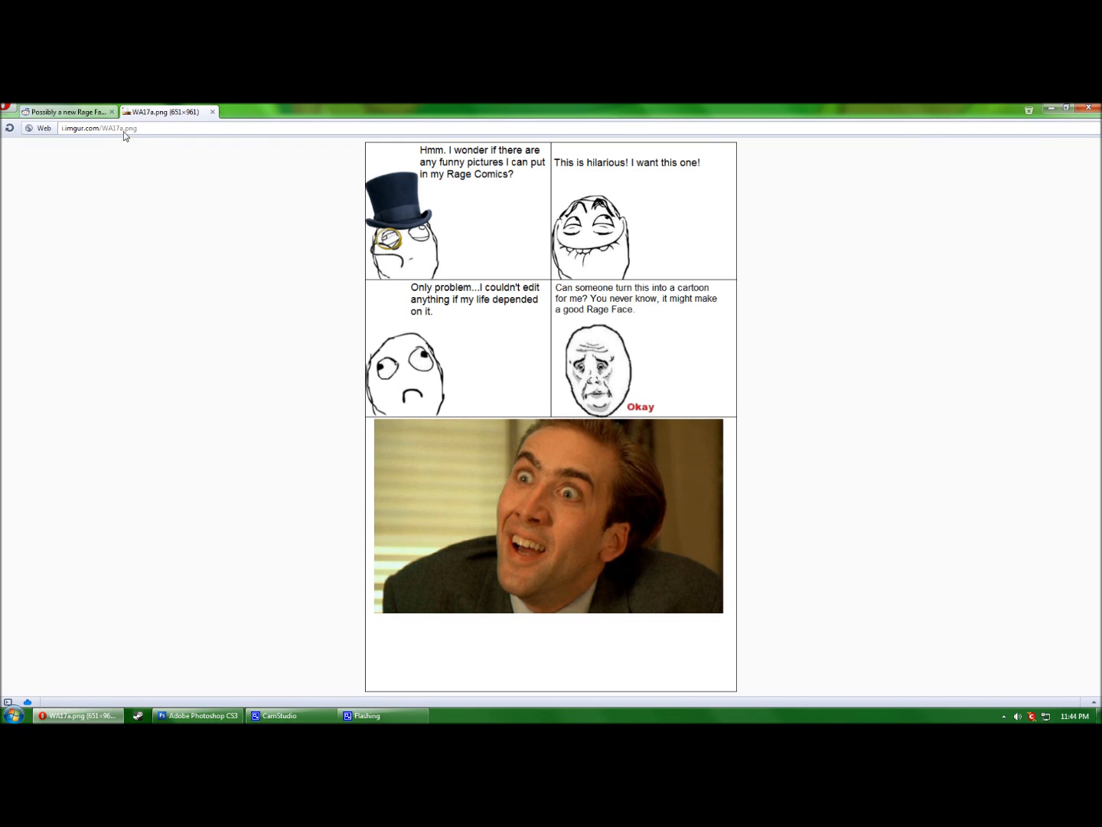
Close the imgur tab, expand the rage-face image beside 'AND DELIVERED!', and return to Photoshop's Untitled-1.png.
middle_click(140, 114)
scroll(136, 498, down, 1)
scroll(136, 498, down, 3)
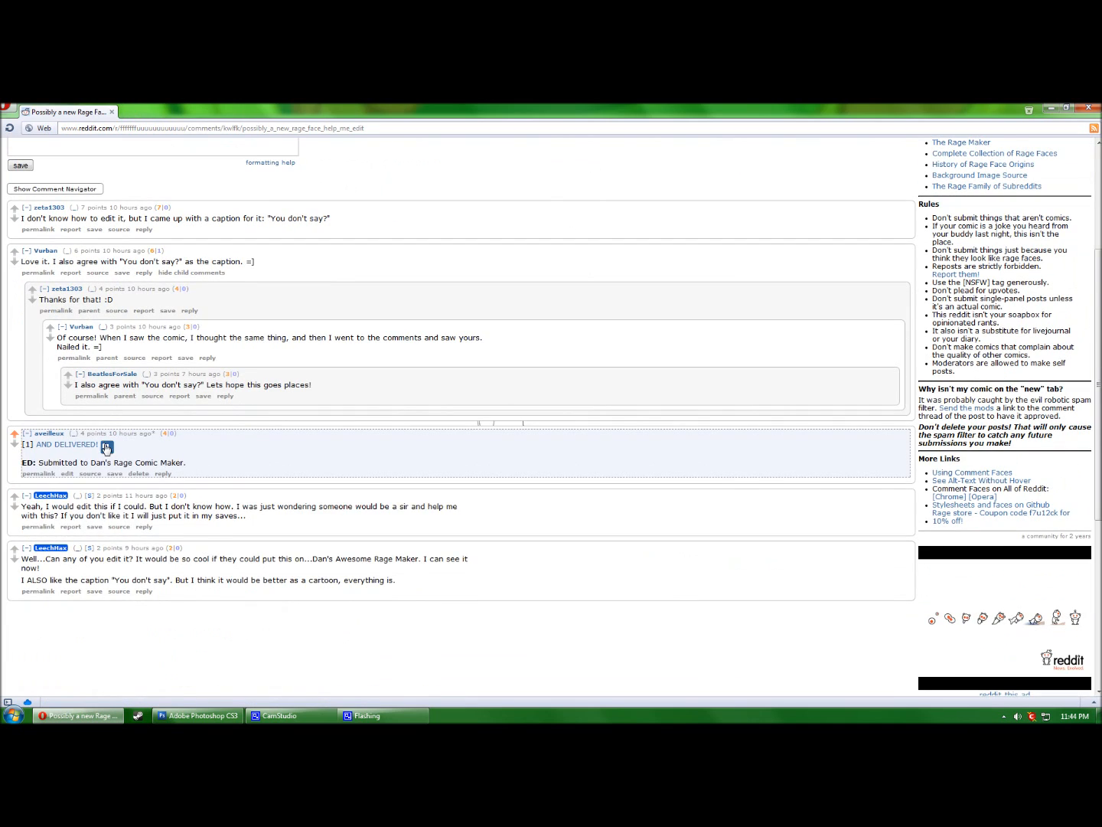
click(107, 442)
scroll(177, 478, down, 1)
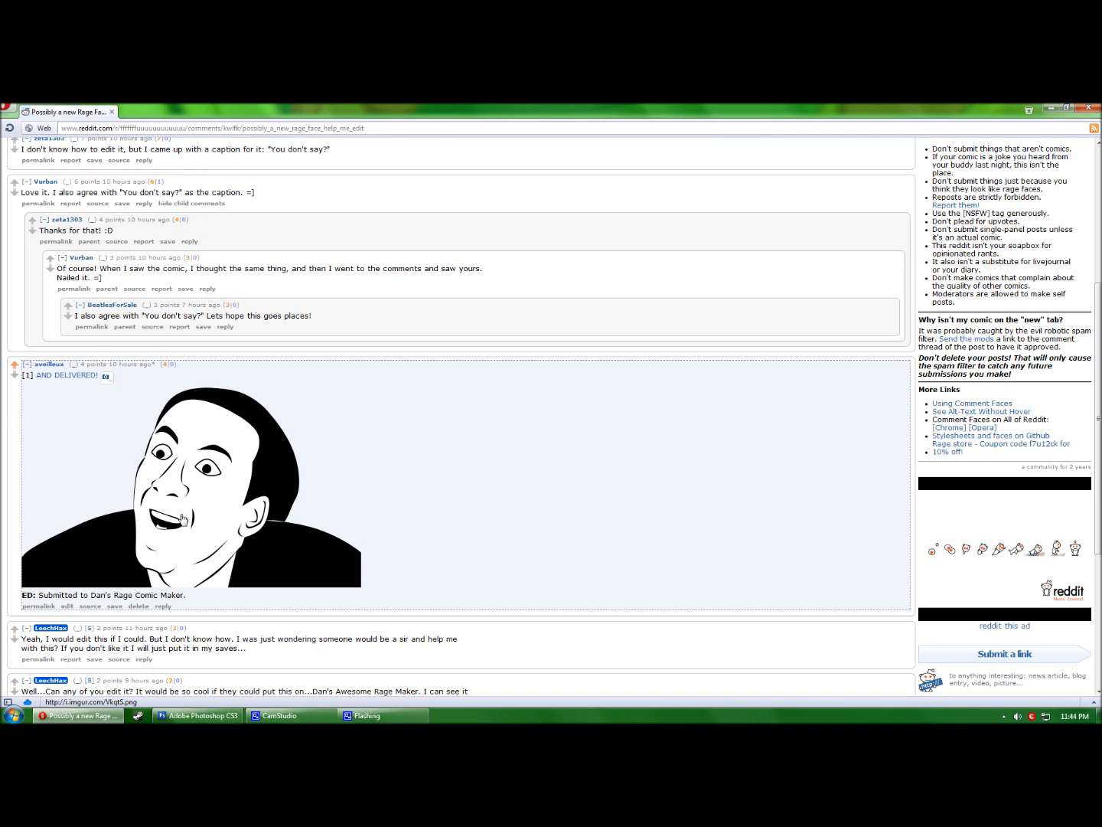
click(202, 717)
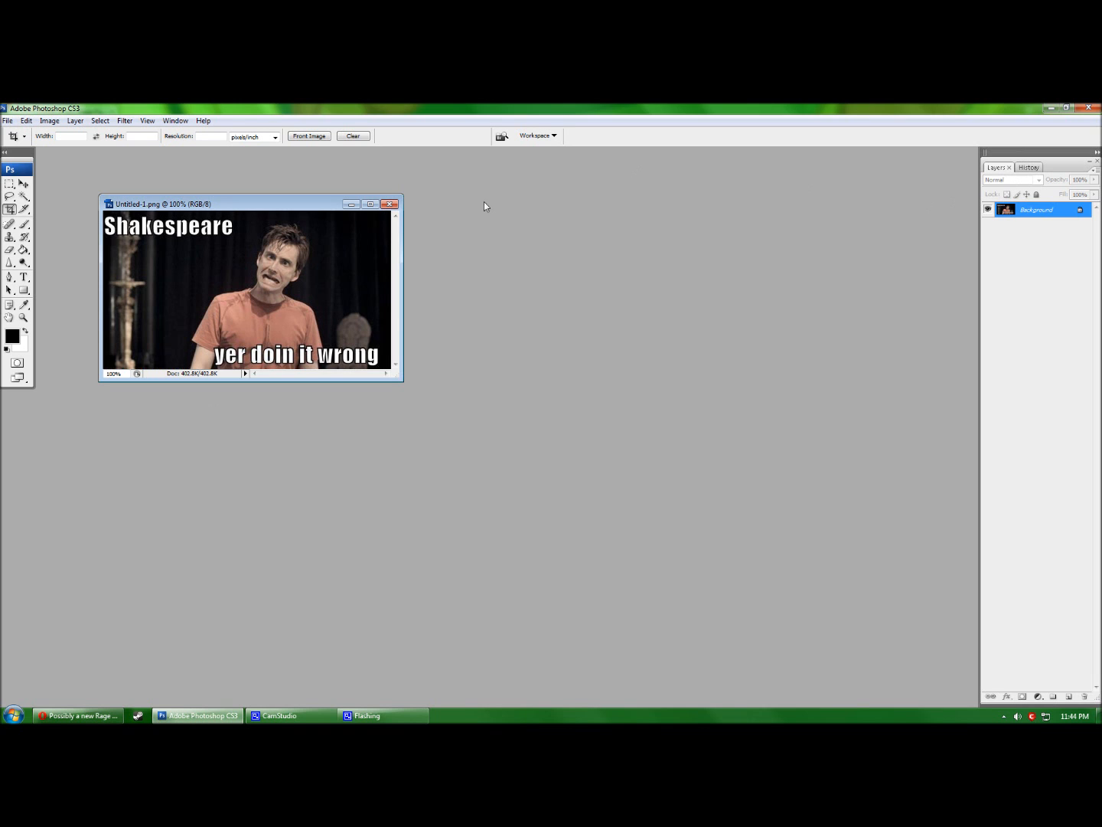
Enlarge the Untitled-1.png window and zoom in to 200%, then closer on the grimacing man's face.
drag(397, 376, 530, 489)
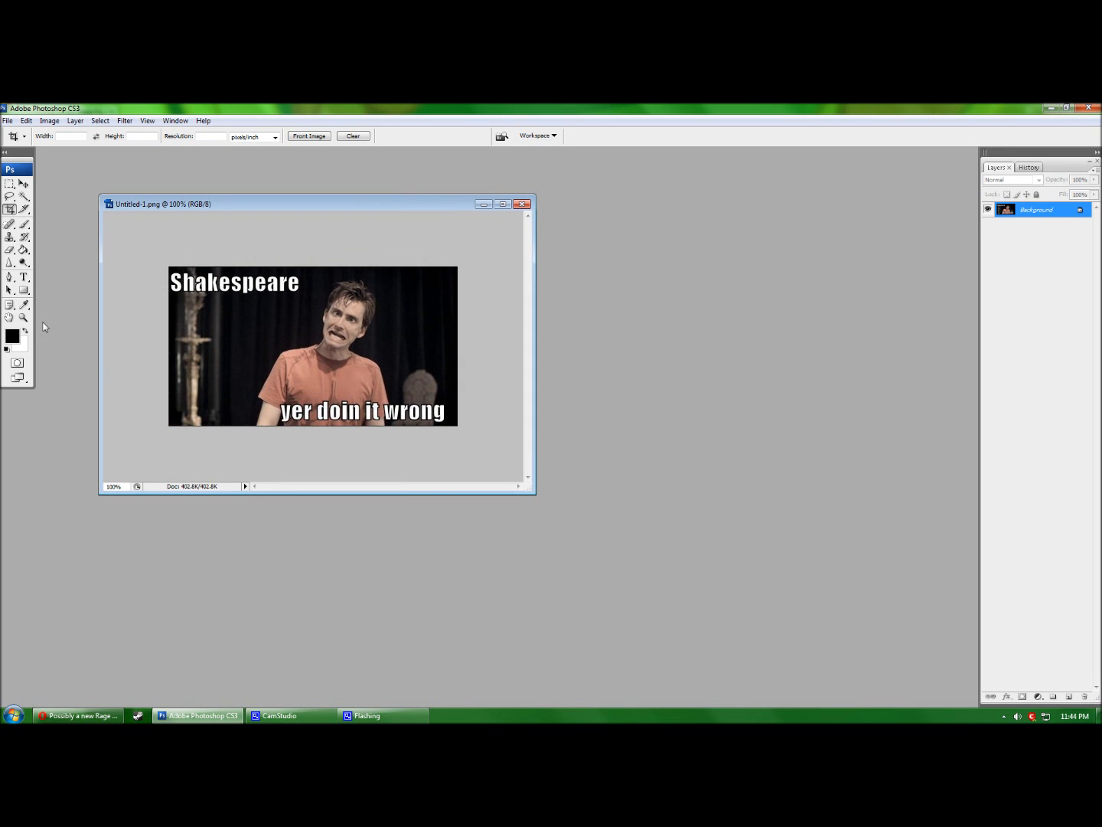
click(24, 318)
click(408, 352)
drag(532, 491, 774, 650)
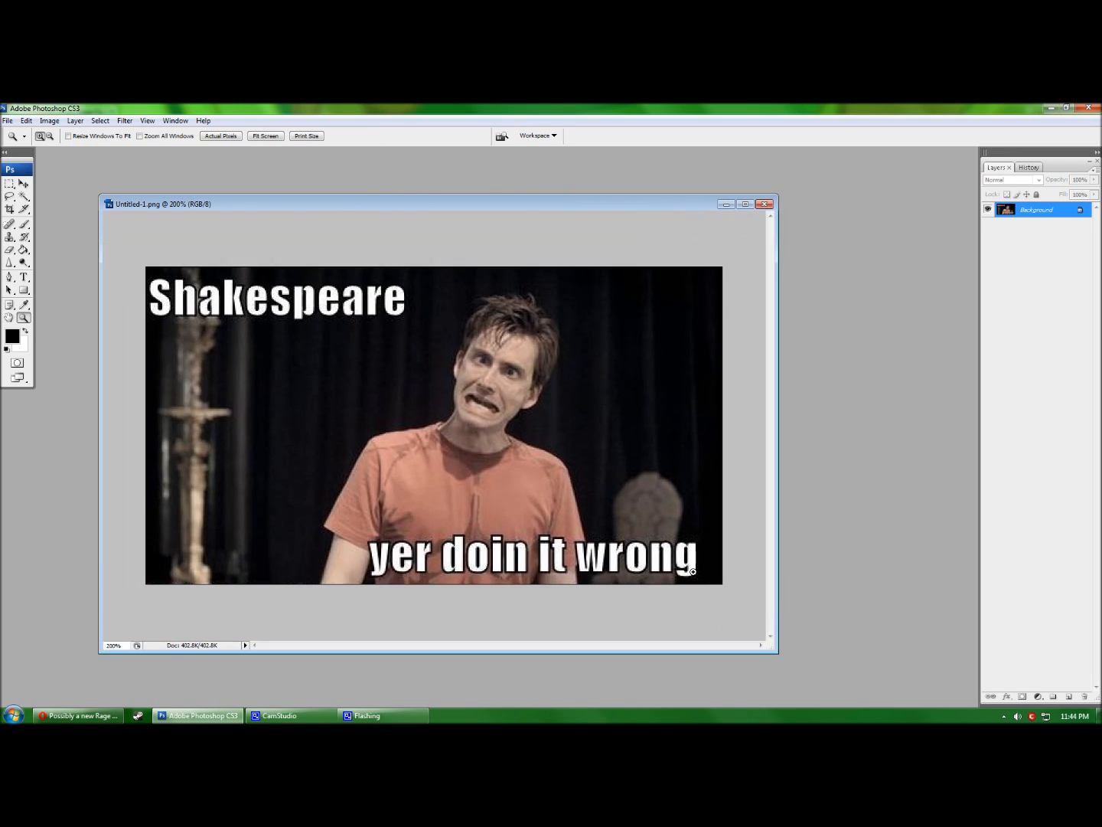
drag(328, 264, 645, 499)
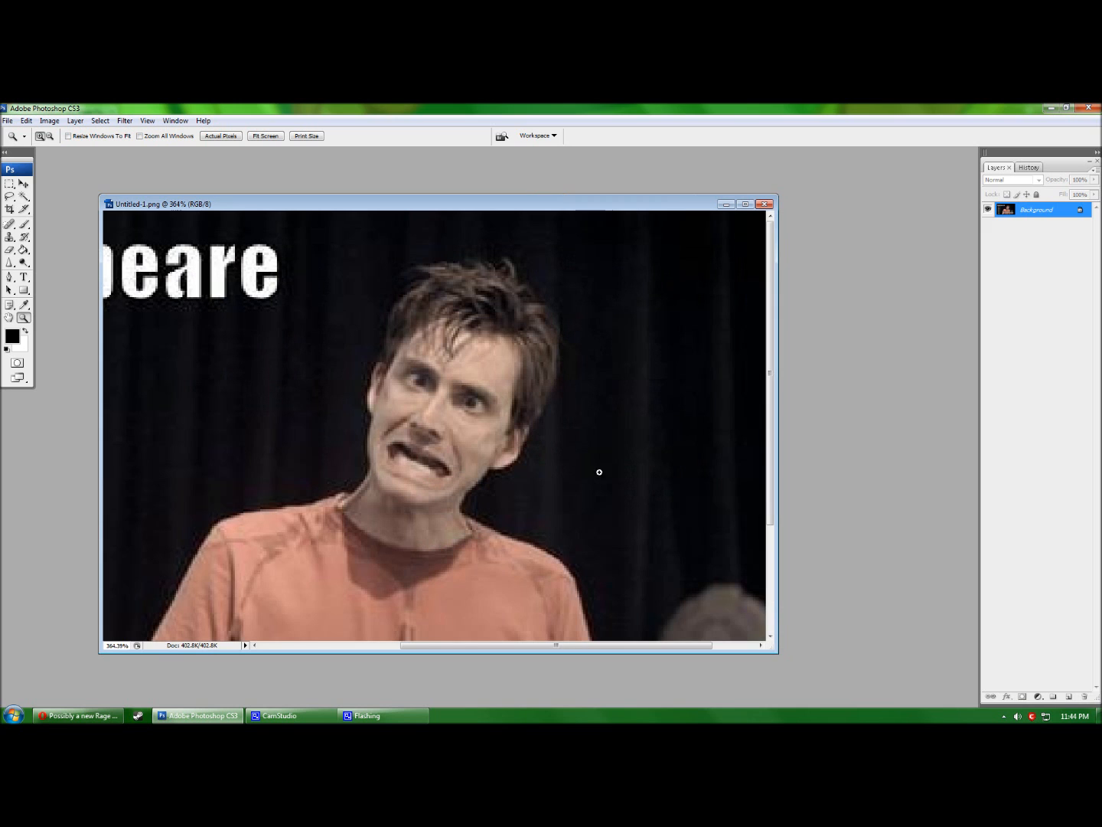
drag(271, 230, 640, 586)
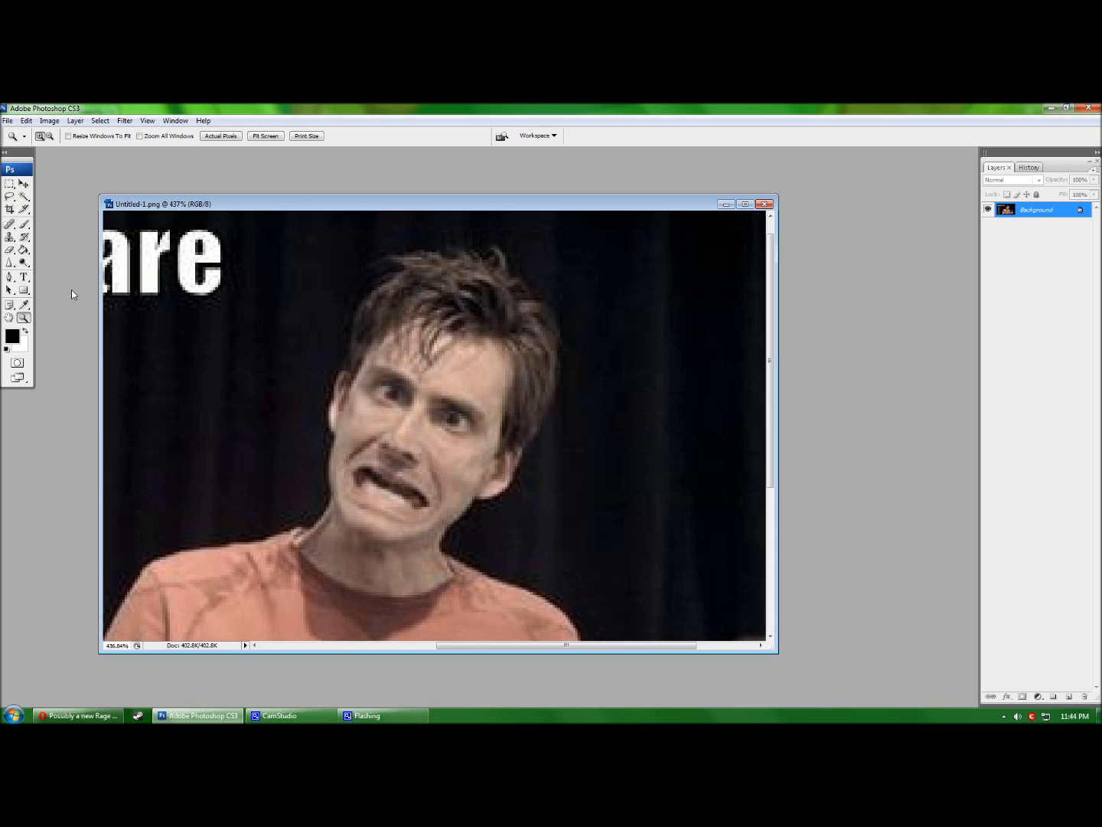
Select the Pen tool and check the finished rage face in the browser for reference.
click(9, 276)
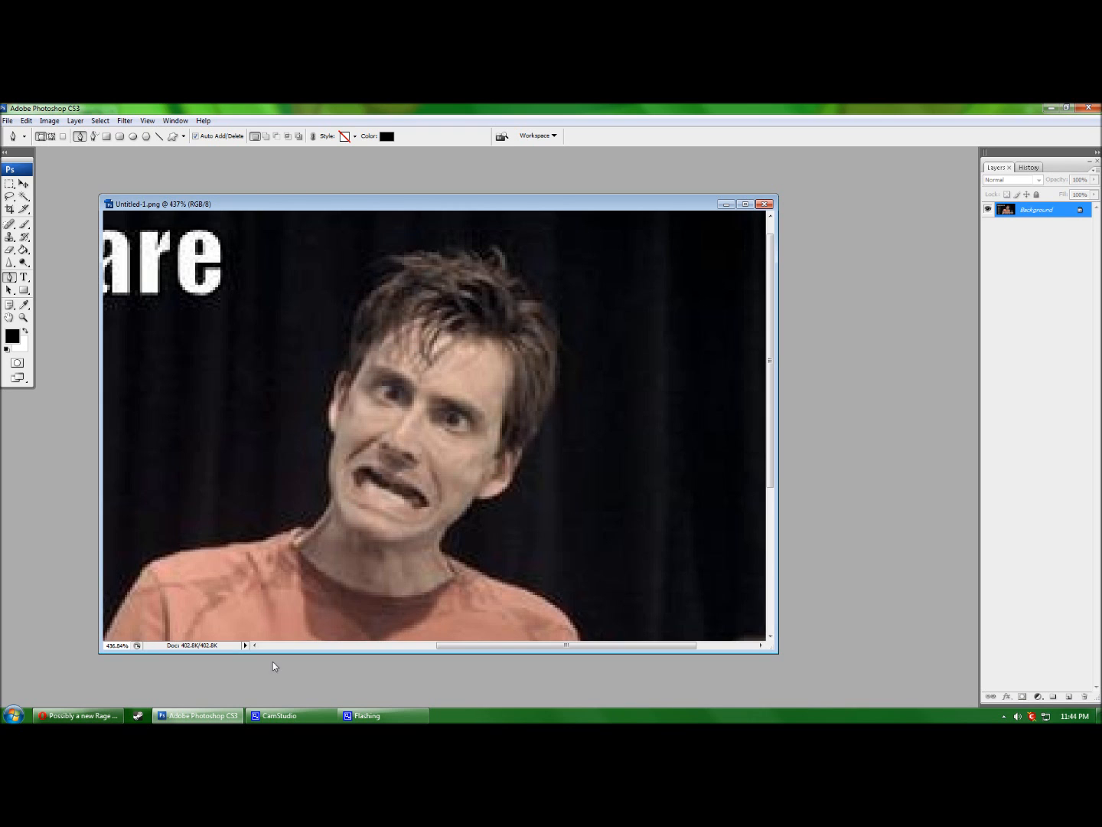
click(74, 718)
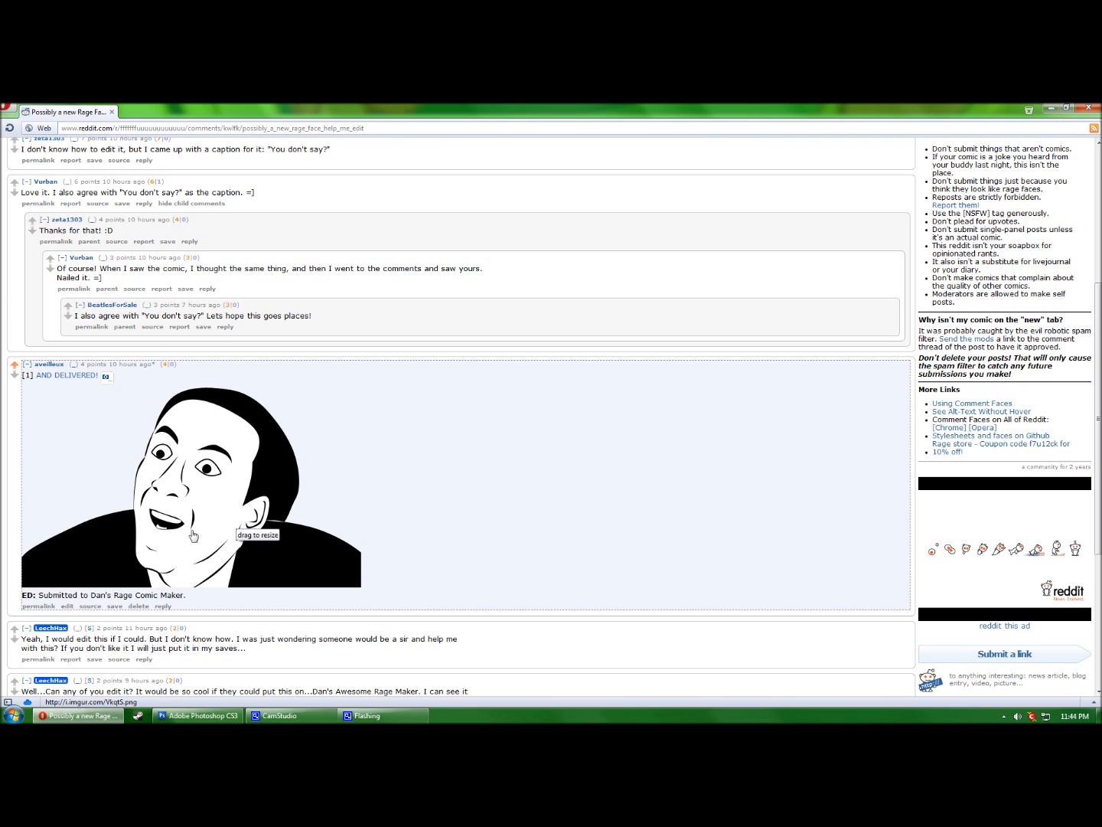
click(197, 716)
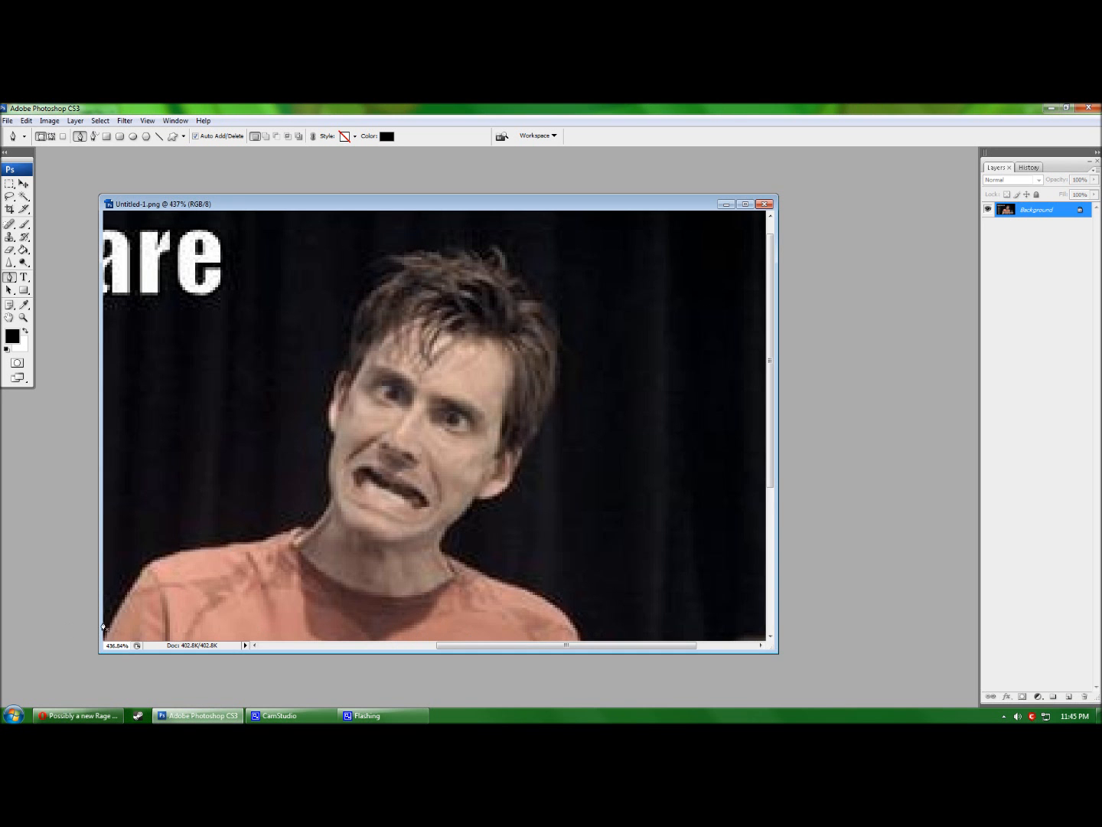
Trace a closed black shape around the shoulders, neck base and collar with the Pen tool.
click(142, 568)
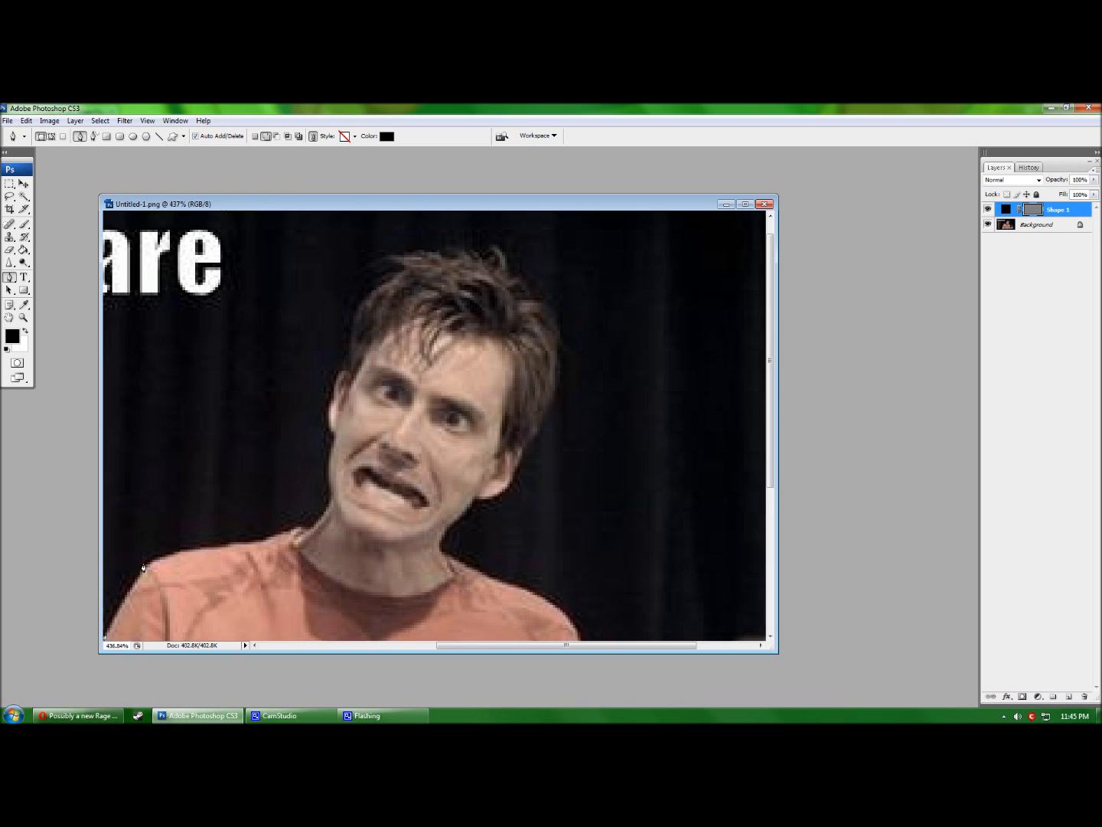
click(143, 570)
click(300, 529)
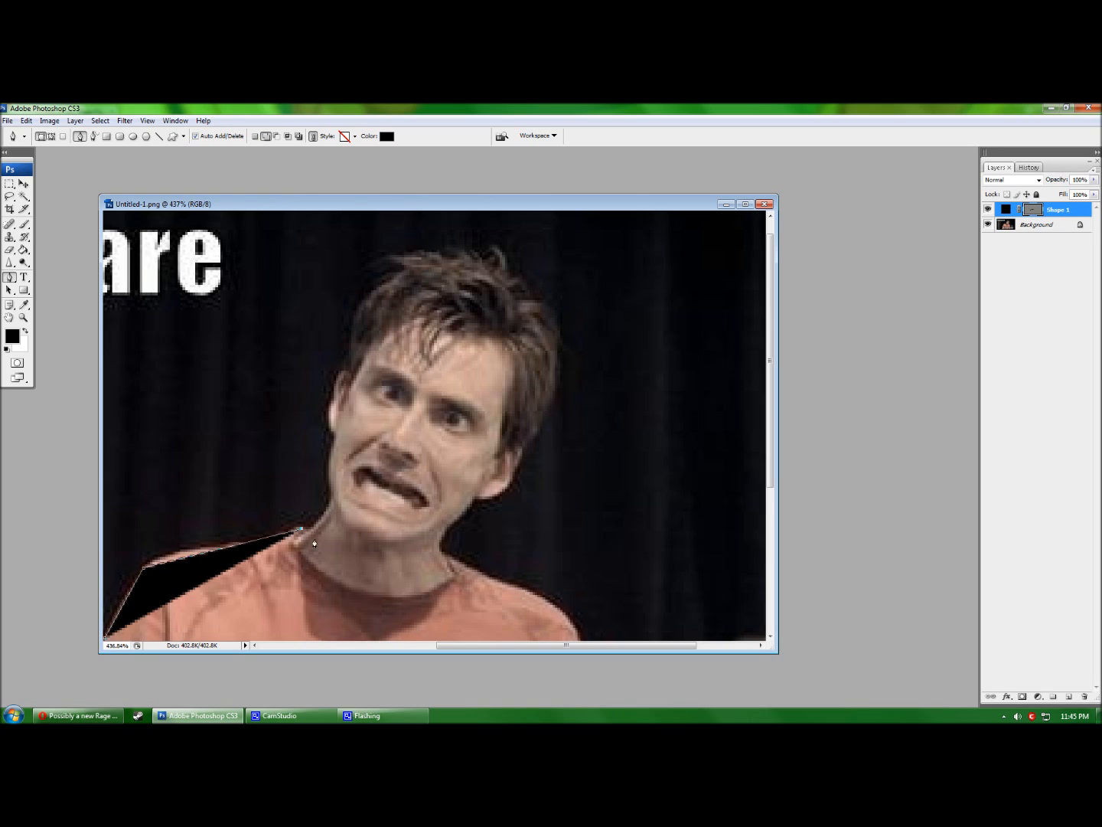
click(445, 556)
click(579, 637)
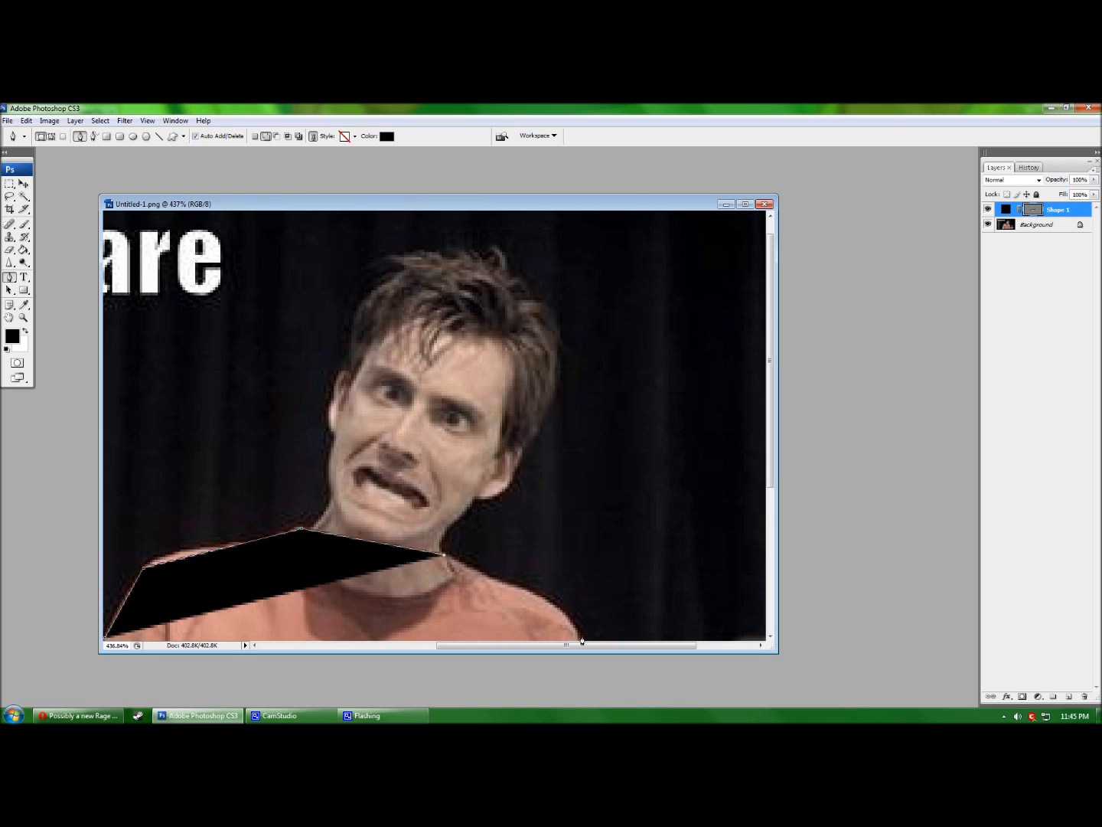
scroll(545, 621, down, 1)
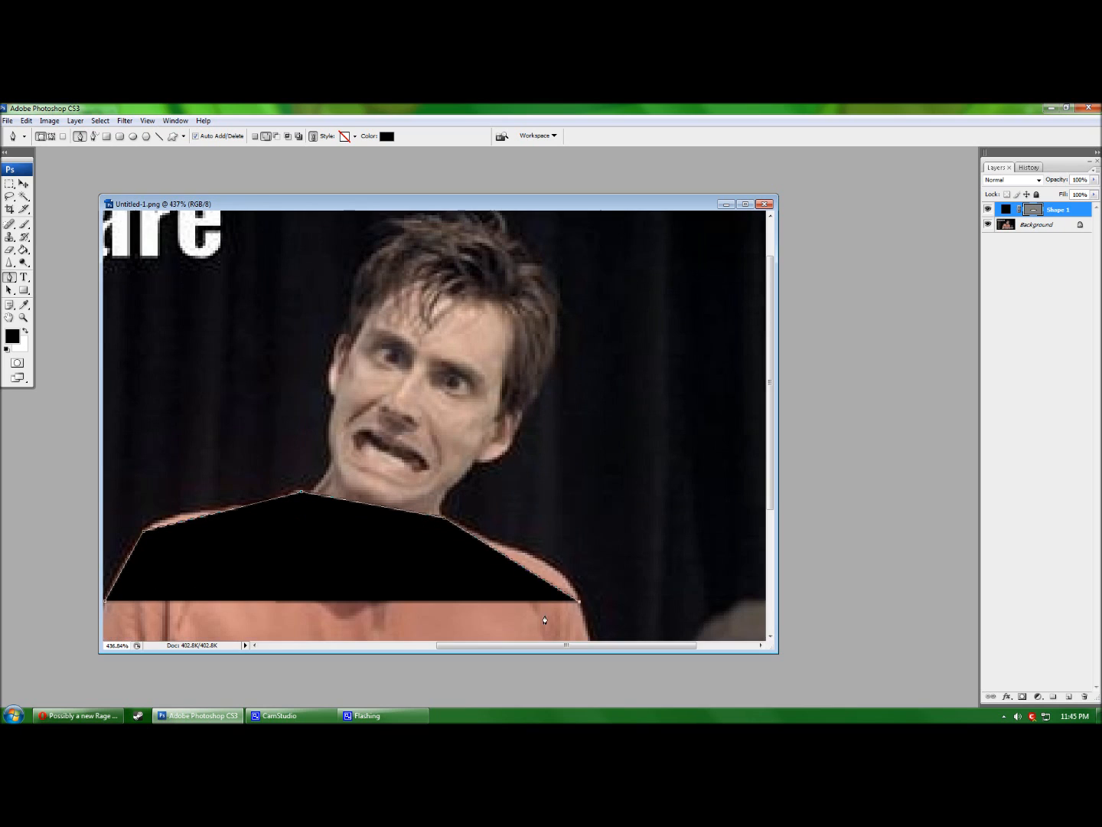
click(105, 605)
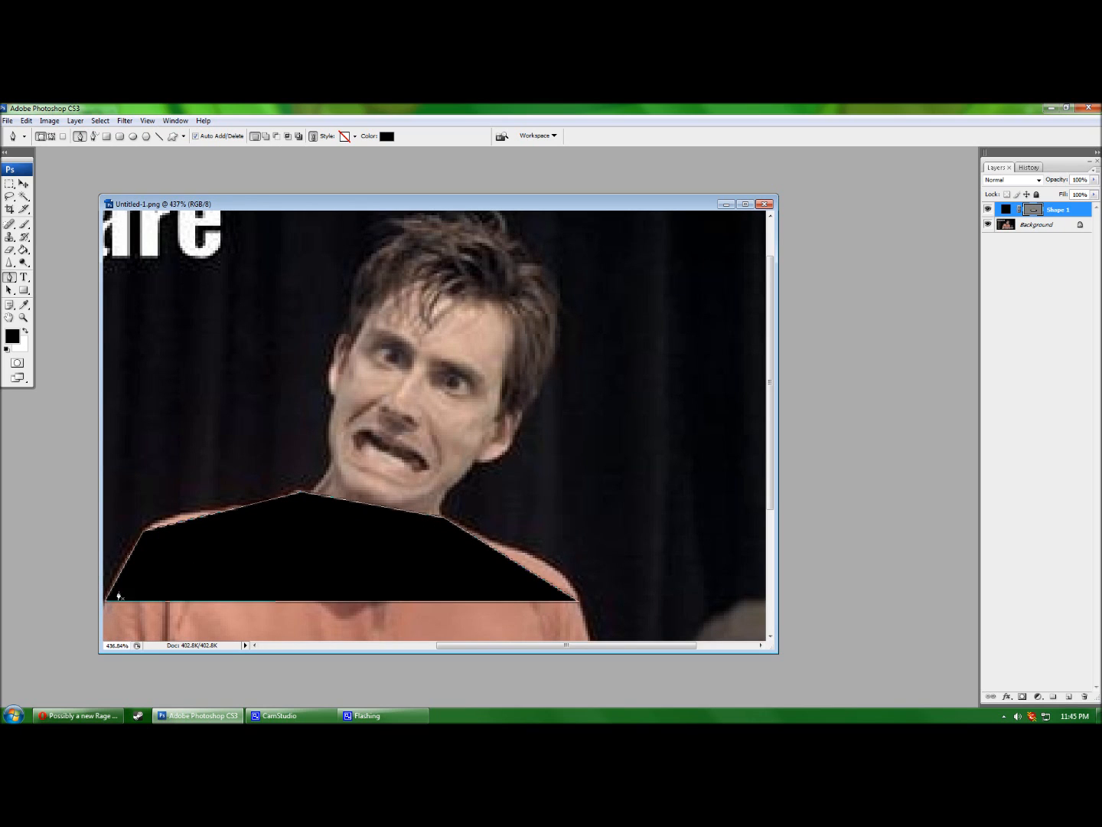
Delete the accidental Shape 2 layer.
click(131, 562)
key(Delete)
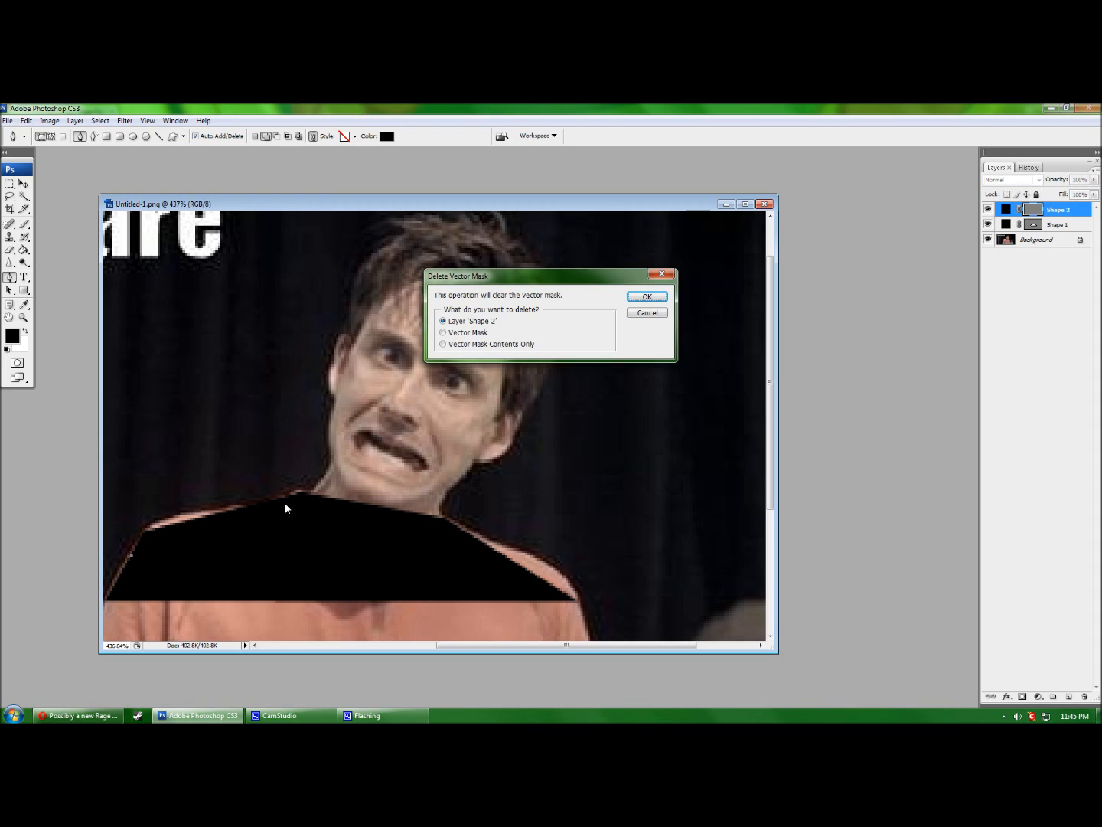
key(Return)
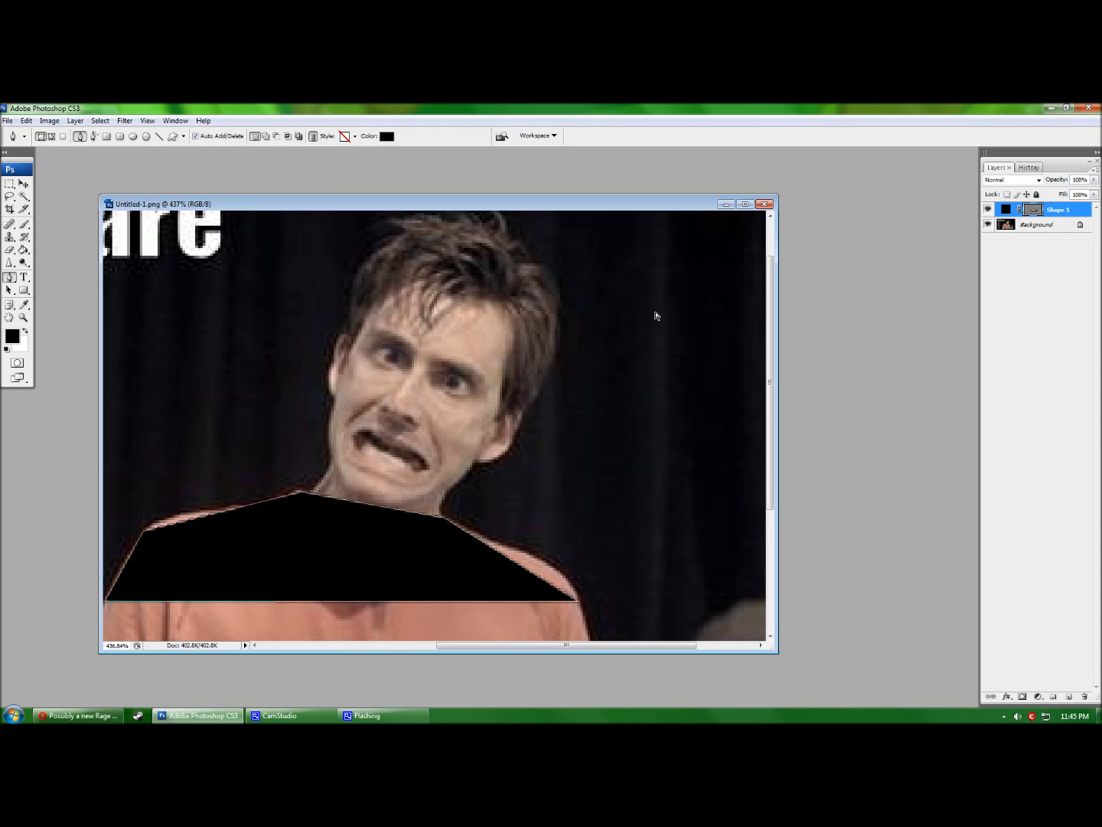
Curve Shape 1's left shoulder edge and fit it along the neck.
ctrl+click(177, 523)
drag(229, 514, 265, 506)
drag(186, 512, 168, 511)
drag(371, 507, 324, 562)
drag(325, 561, 260, 516)
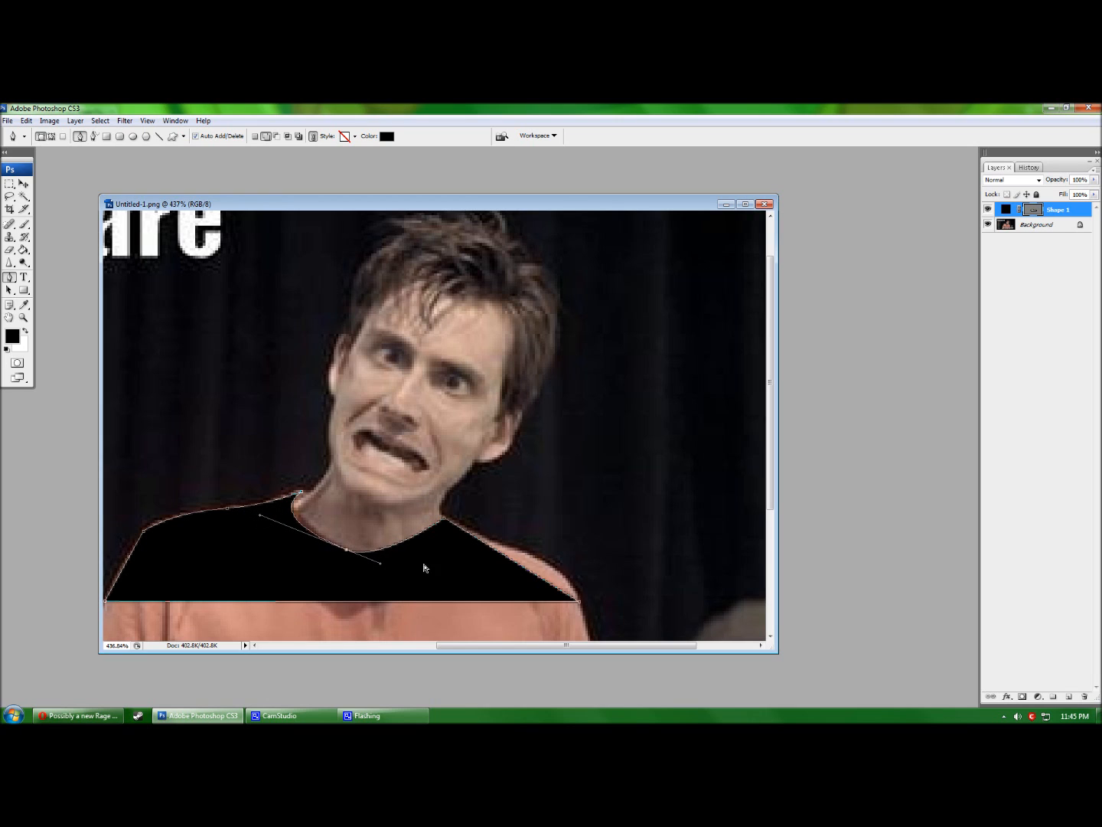
Dip the neckline lower, curve the right shoulder, and deselect the path.
drag(418, 541, 445, 537)
drag(532, 572, 547, 563)
drag(494, 546, 496, 542)
drag(494, 646, 440, 646)
drag(262, 567, 258, 572)
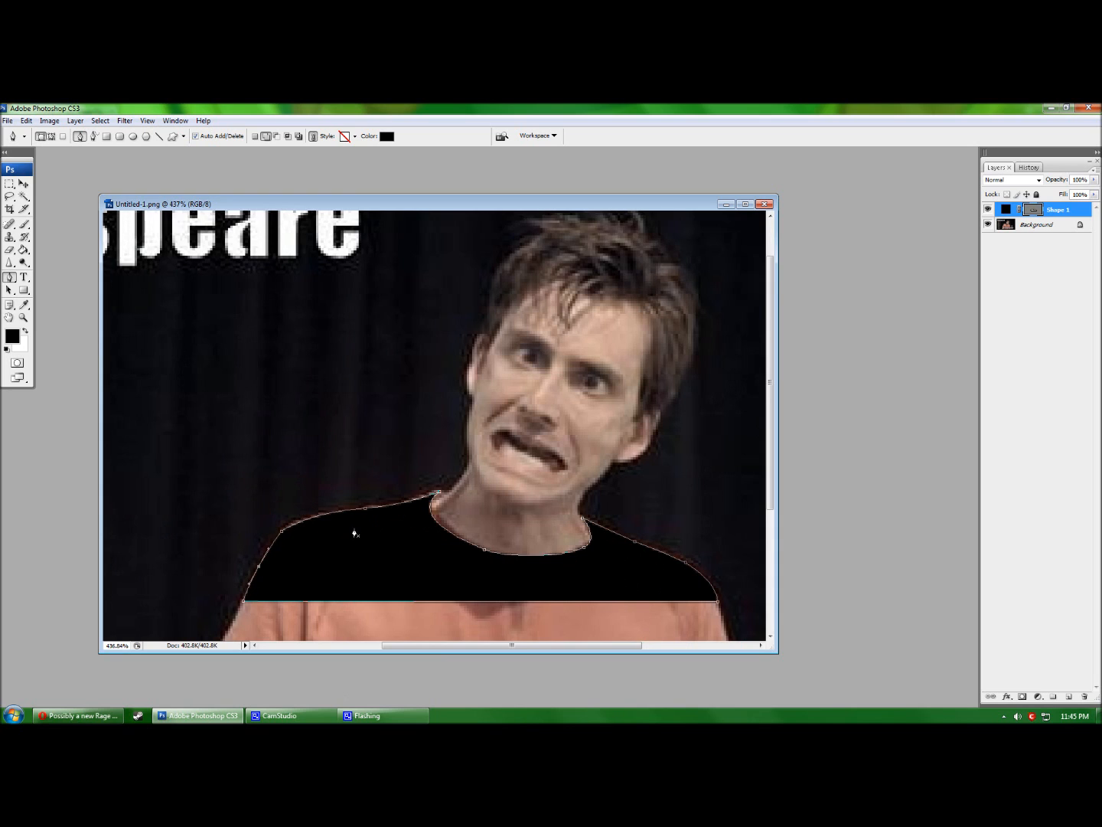
scroll(354, 531, down, 2)
key(Return)
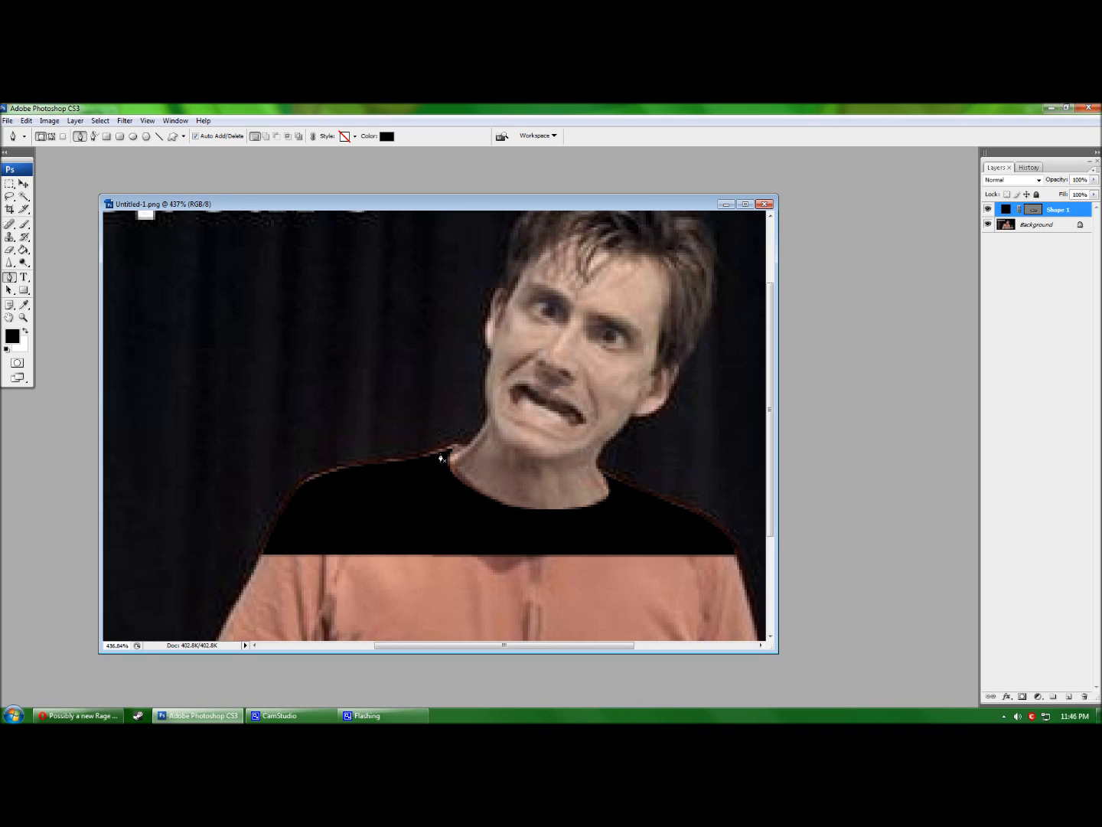
Zoom in several levels on the man's neck.
key(z)
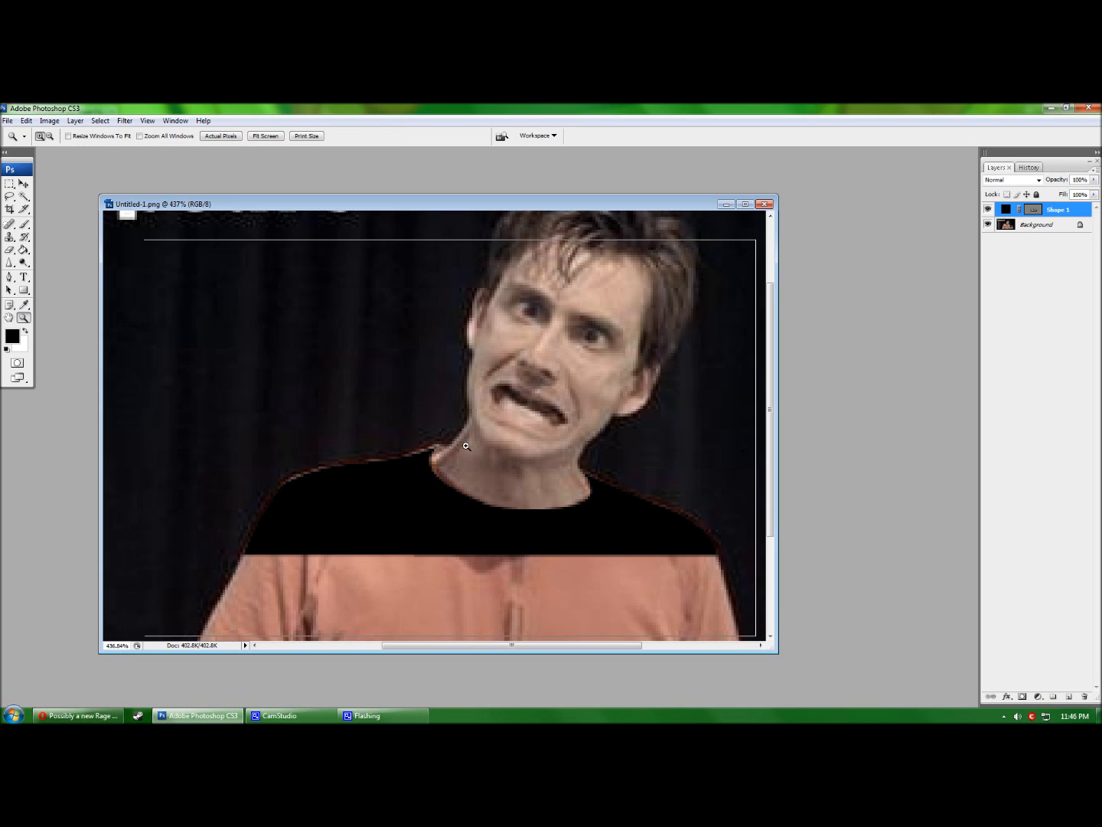
click(438, 444)
click(435, 431)
click(435, 429)
click(434, 429)
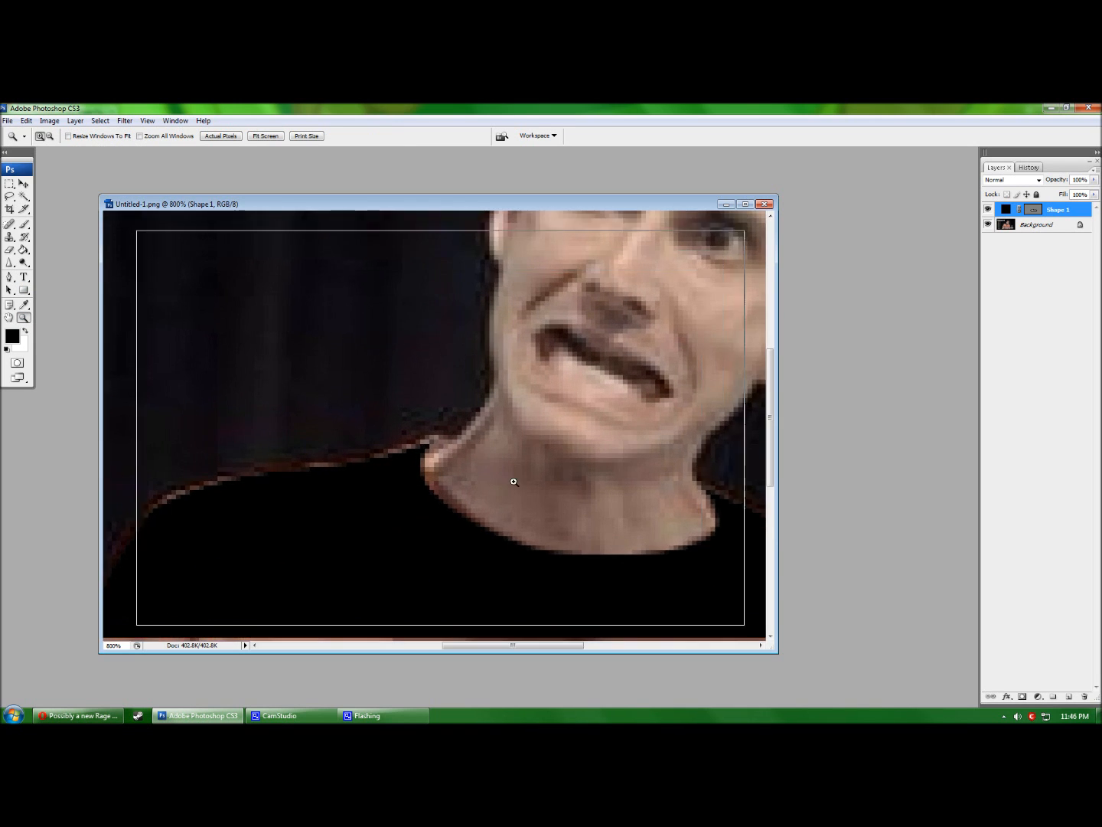
click(435, 429)
Adjust the neck segment of the shirt shape's outline to hug the skin line.
click(9, 276)
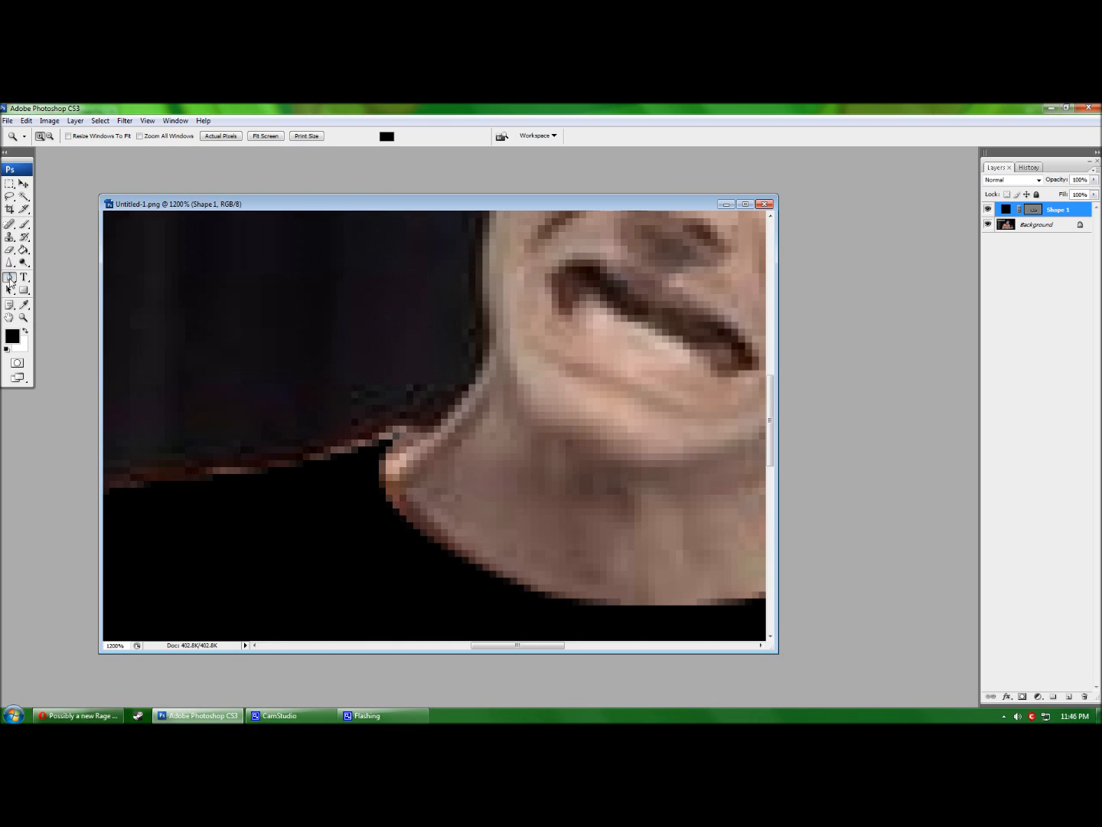
ctrl+click(382, 474)
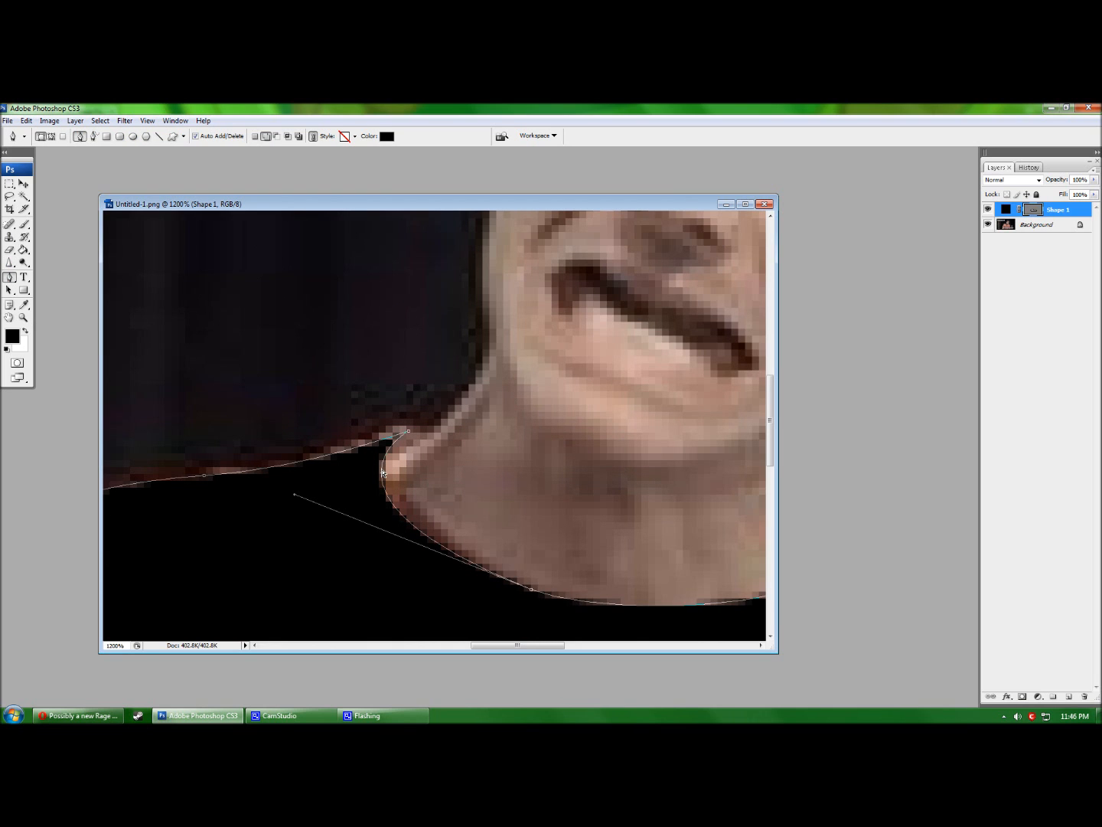
drag(408, 434, 431, 429)
scroll(467, 450, down, 2)
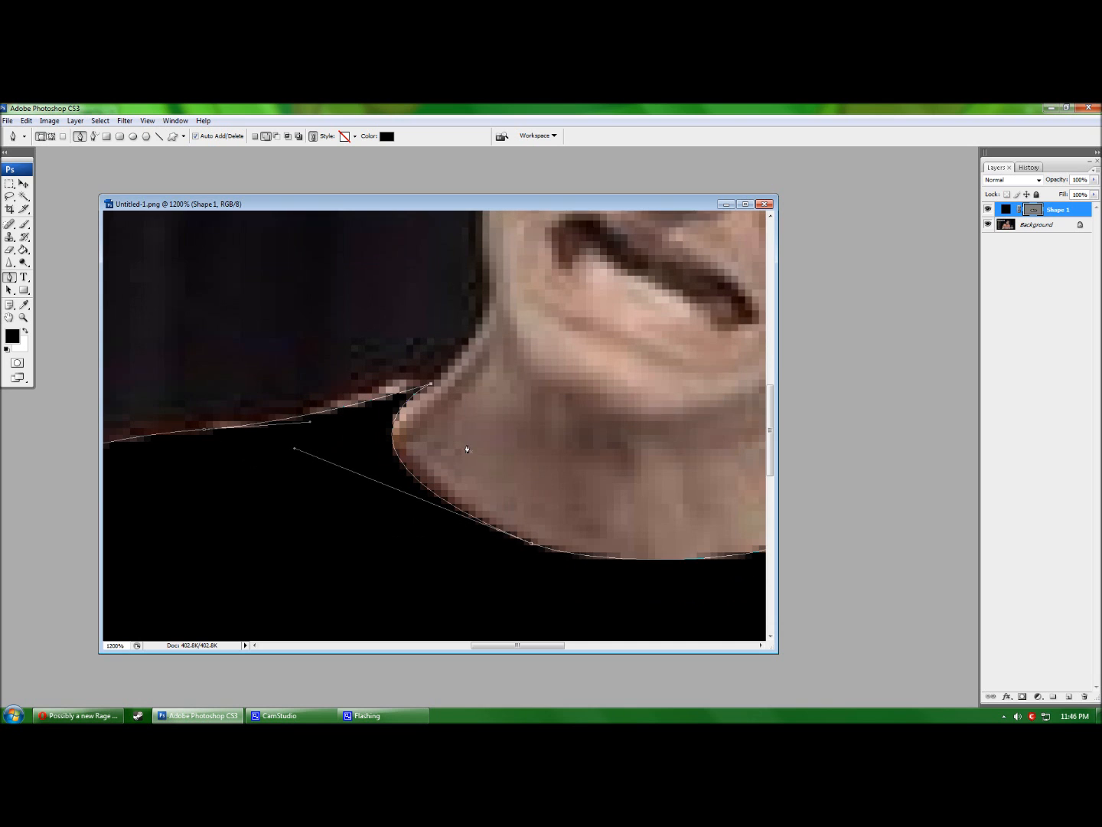
scroll(467, 449, down, 1)
mouse_move(483, 646)
mouse_down()
mouse_move(536, 646)
mouse_move(503, 645)
mouse_up()
scroll(438, 443, up, 6)
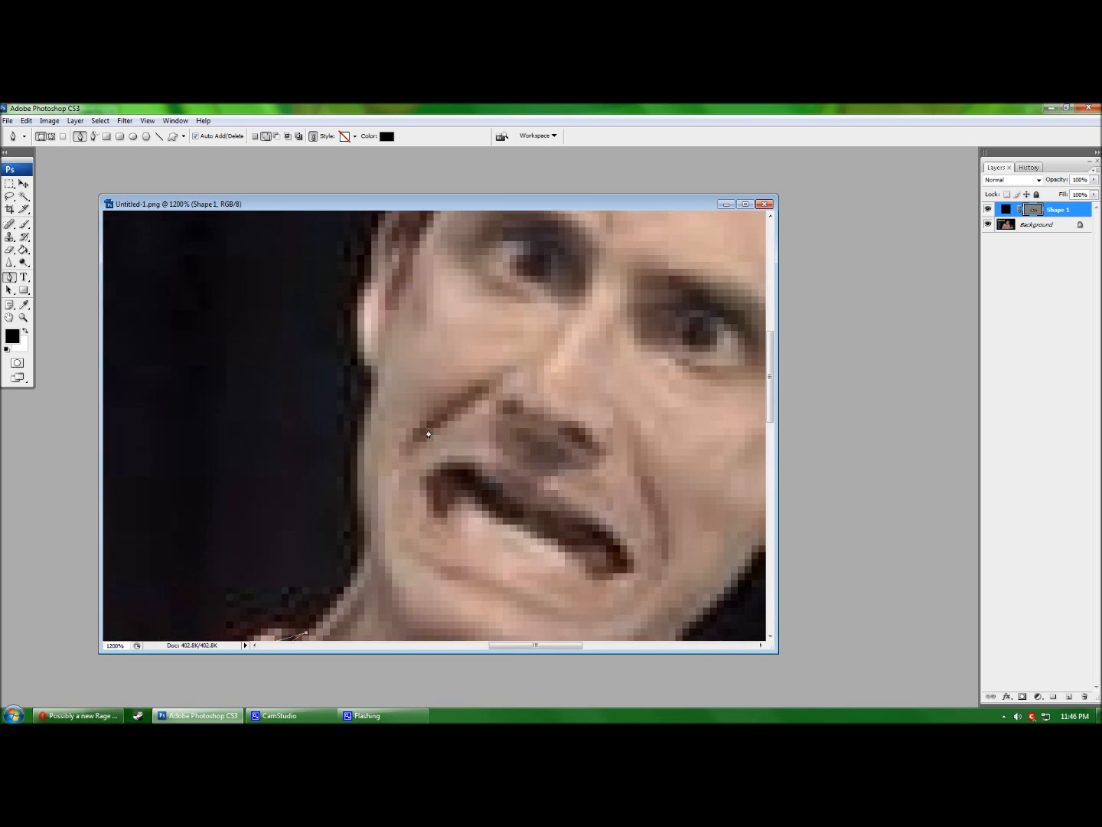
scroll(410, 447, down, 2)
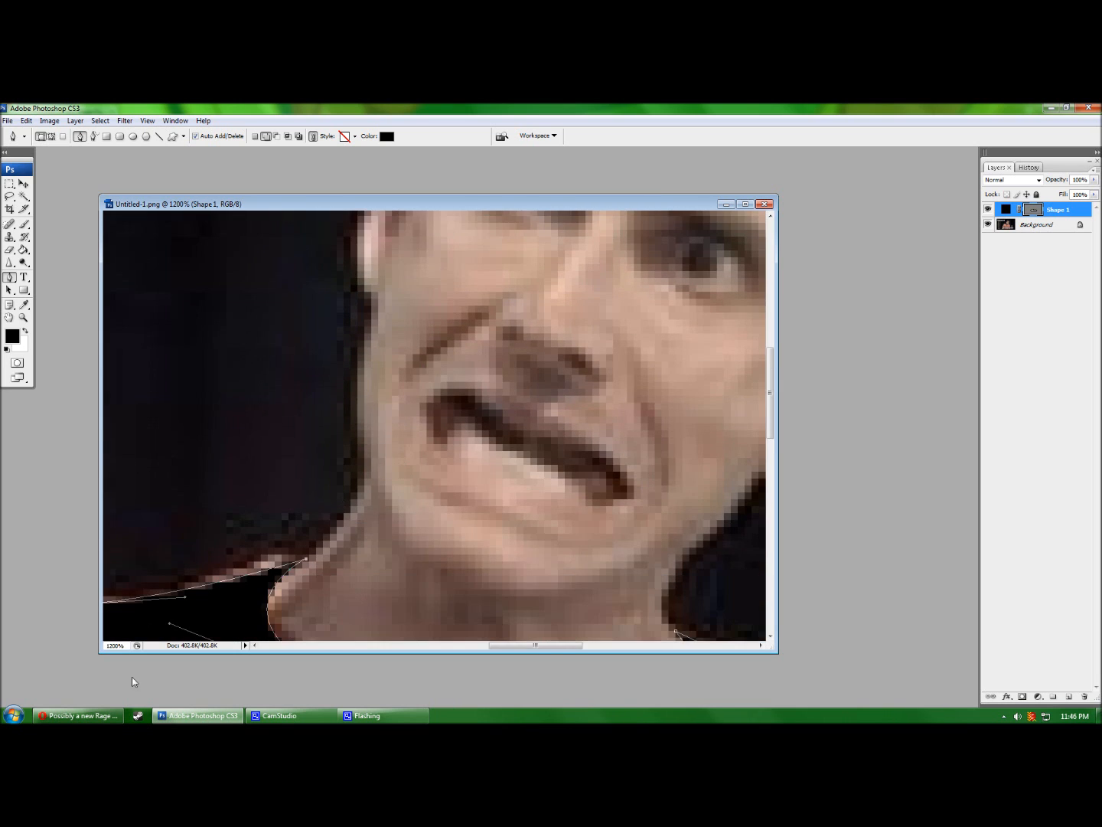
Compare with the reference rage face, tweak the shirt shape's right edge, and dismiss its path.
click(80, 716)
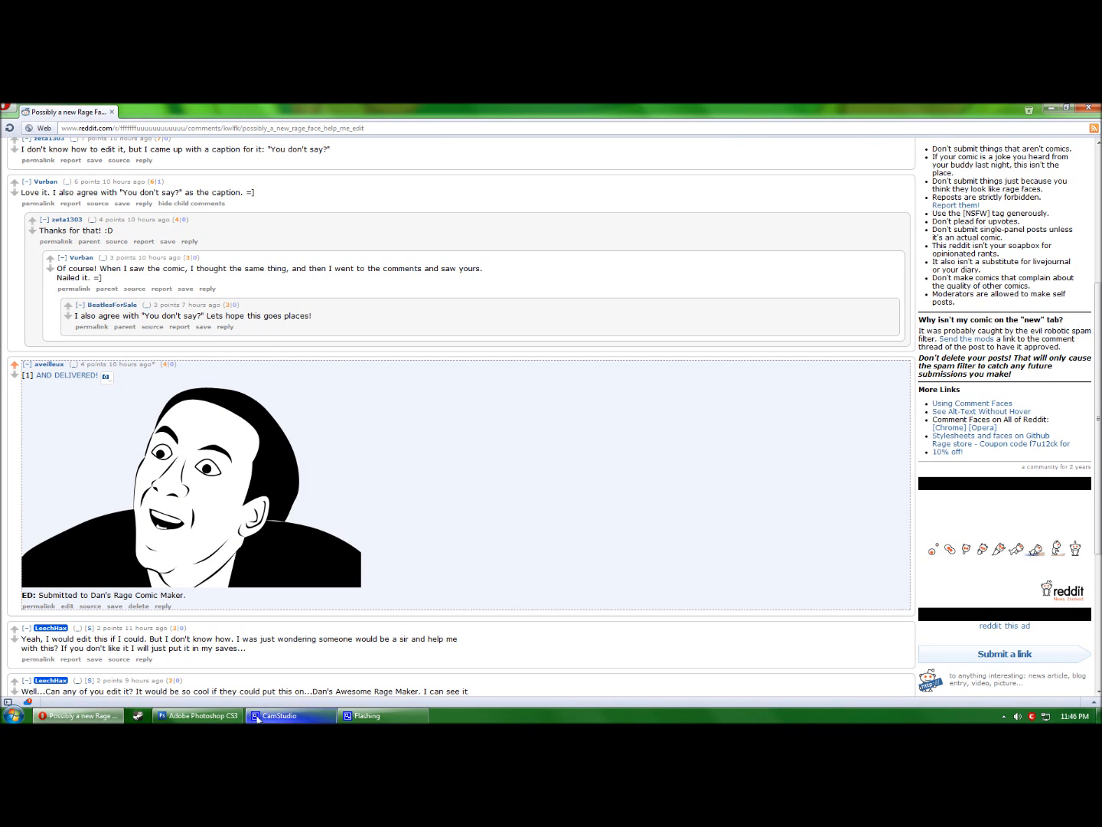
click(199, 716)
scroll(315, 541, up, 5)
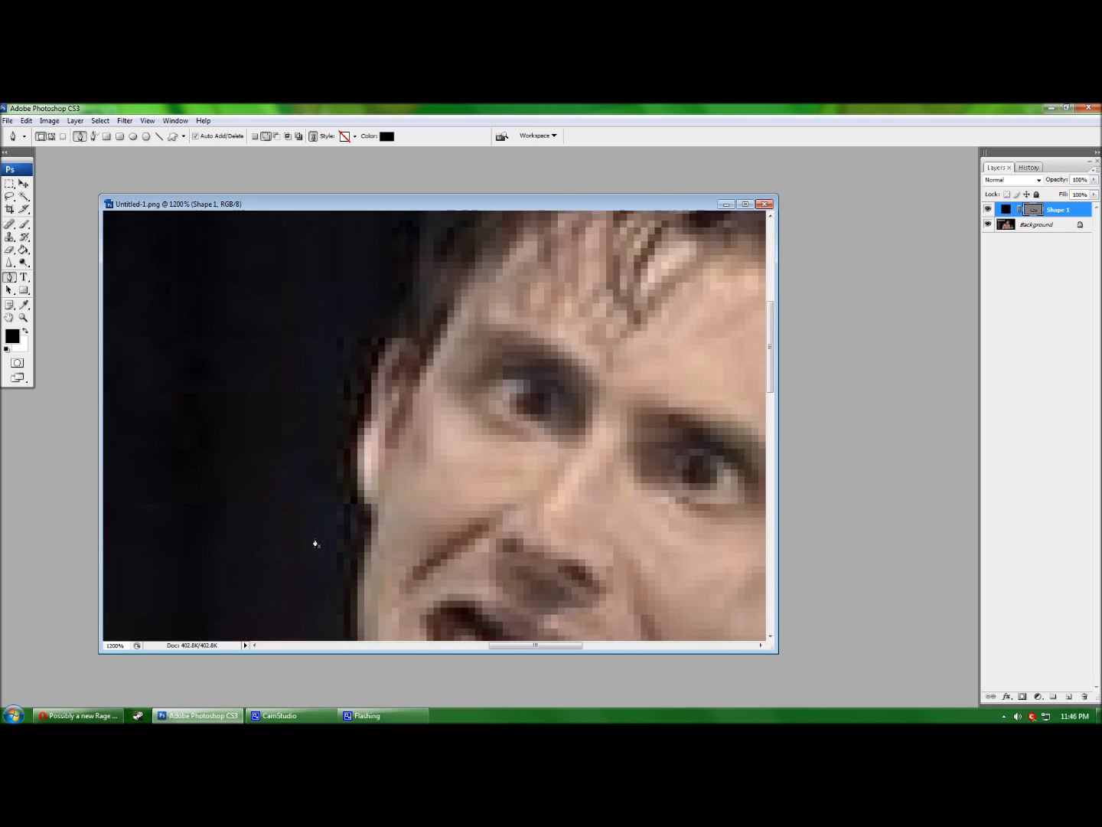
scroll(314, 541, down, 5)
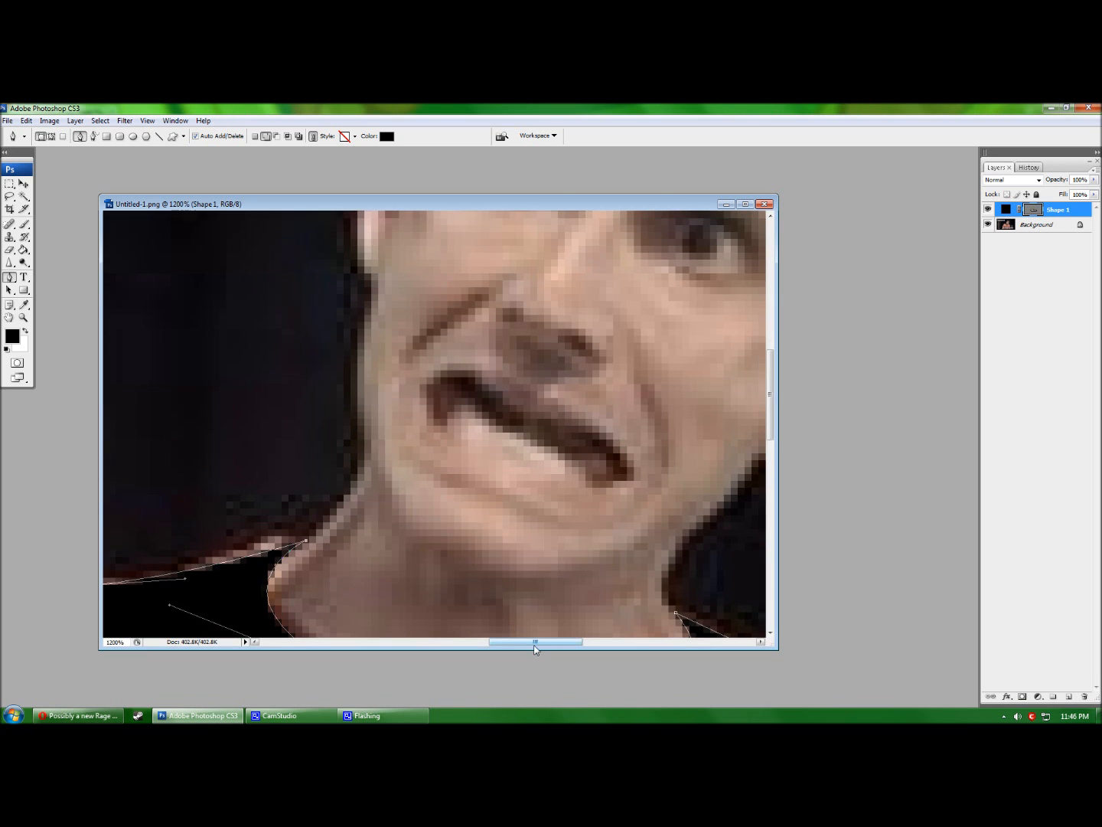
drag(543, 645, 567, 645)
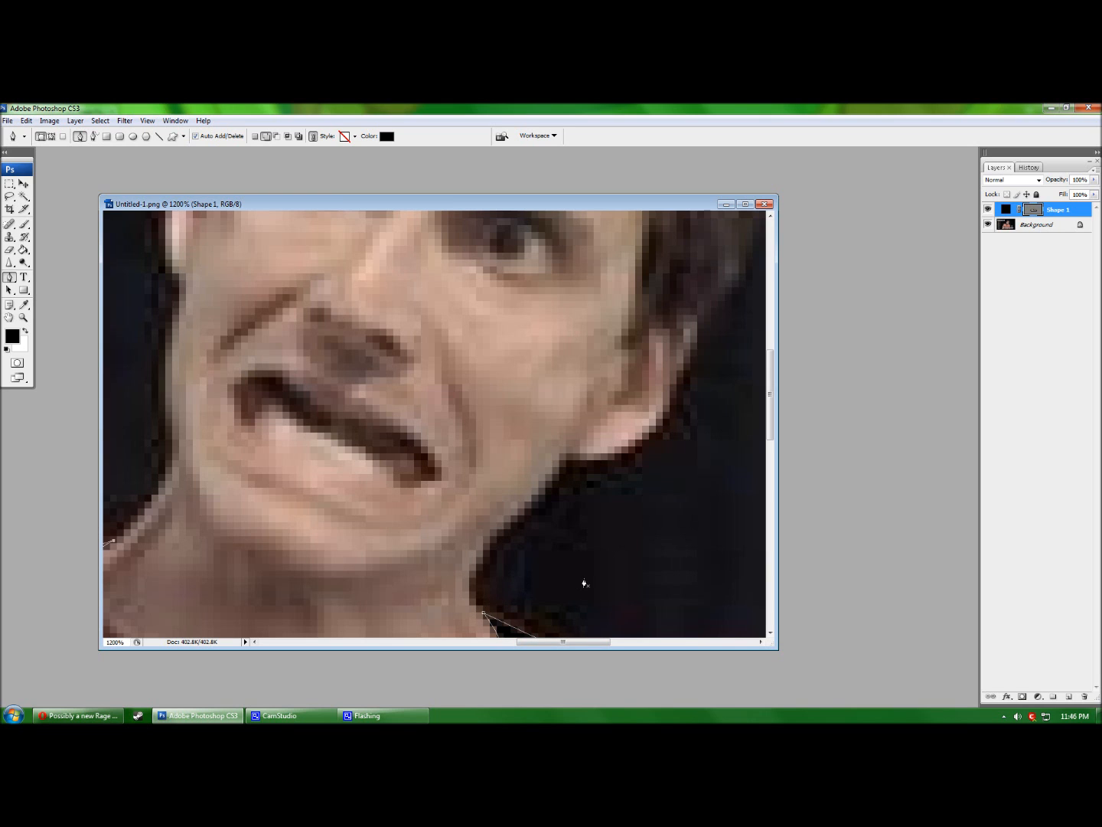
key(Return)
scroll(554, 532, down, 3)
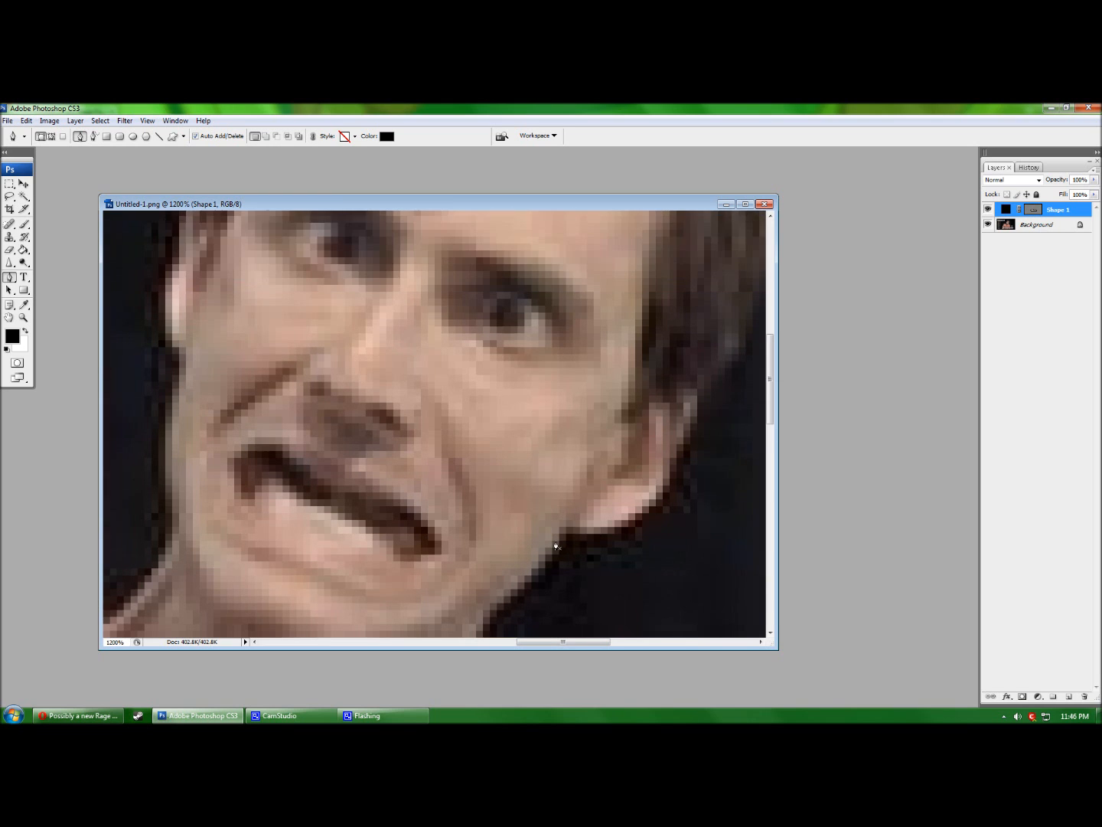
drag(543, 640, 512, 642)
scroll(323, 434, up, 1)
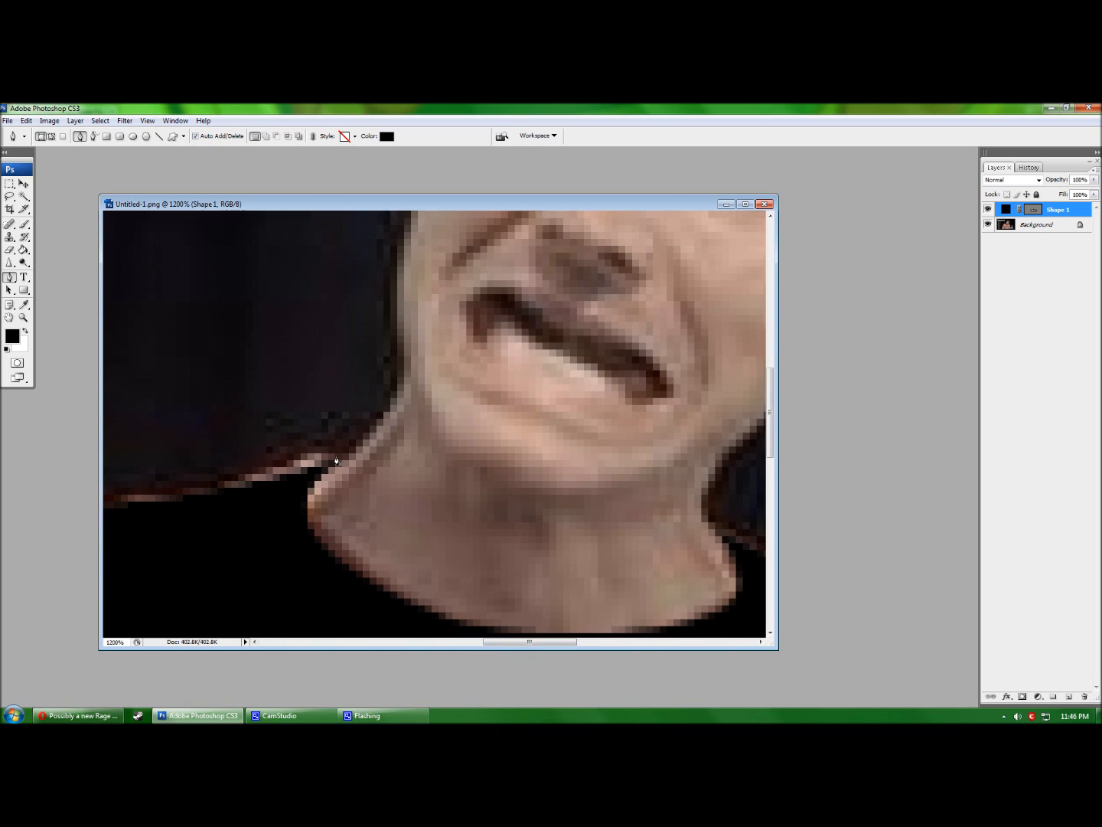
Draw a thin curved black Shape 2 along the left edge of the jaw and neck.
click(335, 466)
scroll(387, 364, up, 2)
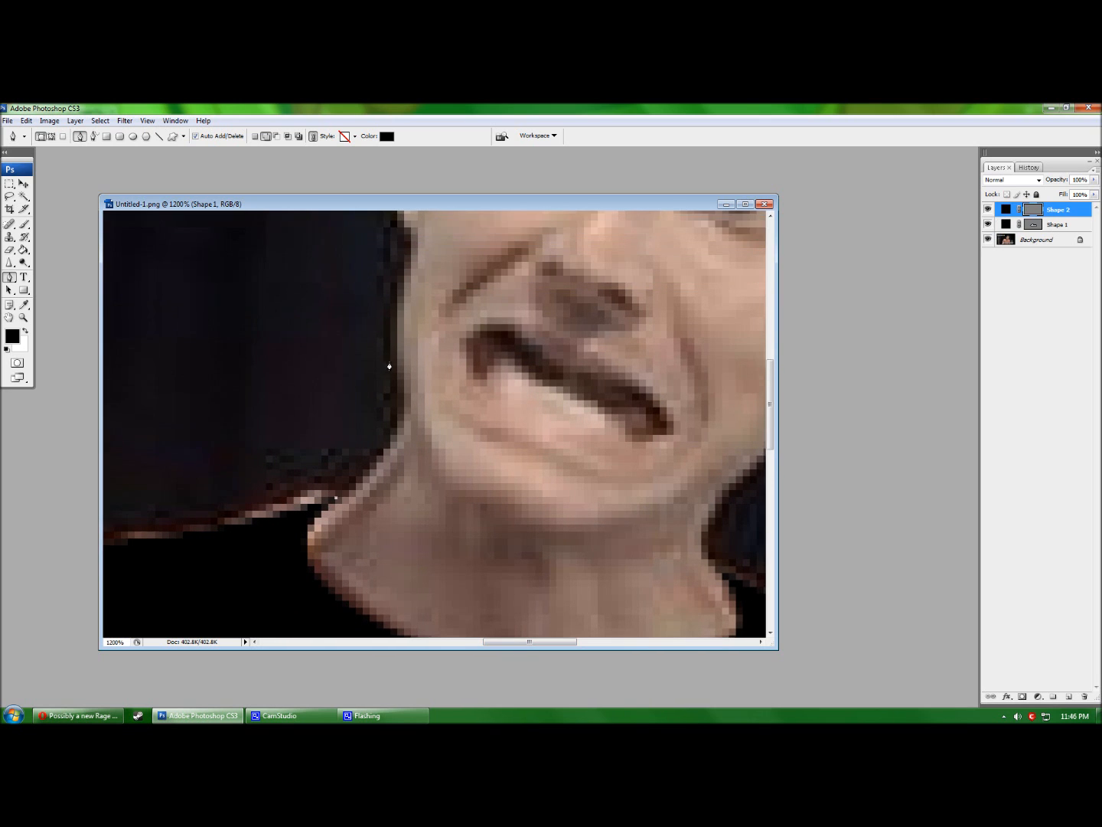
click(393, 407)
click(396, 485)
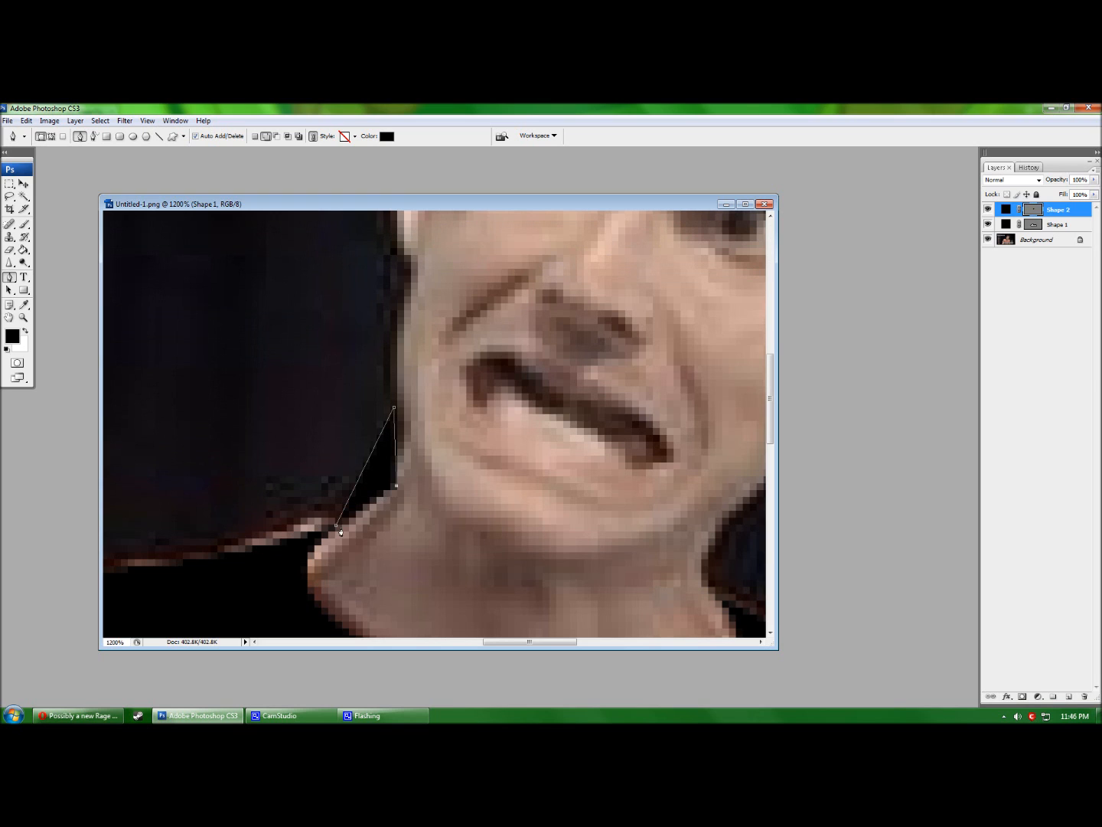
click(336, 527)
ctrl+click(380, 498)
drag(361, 478, 289, 450)
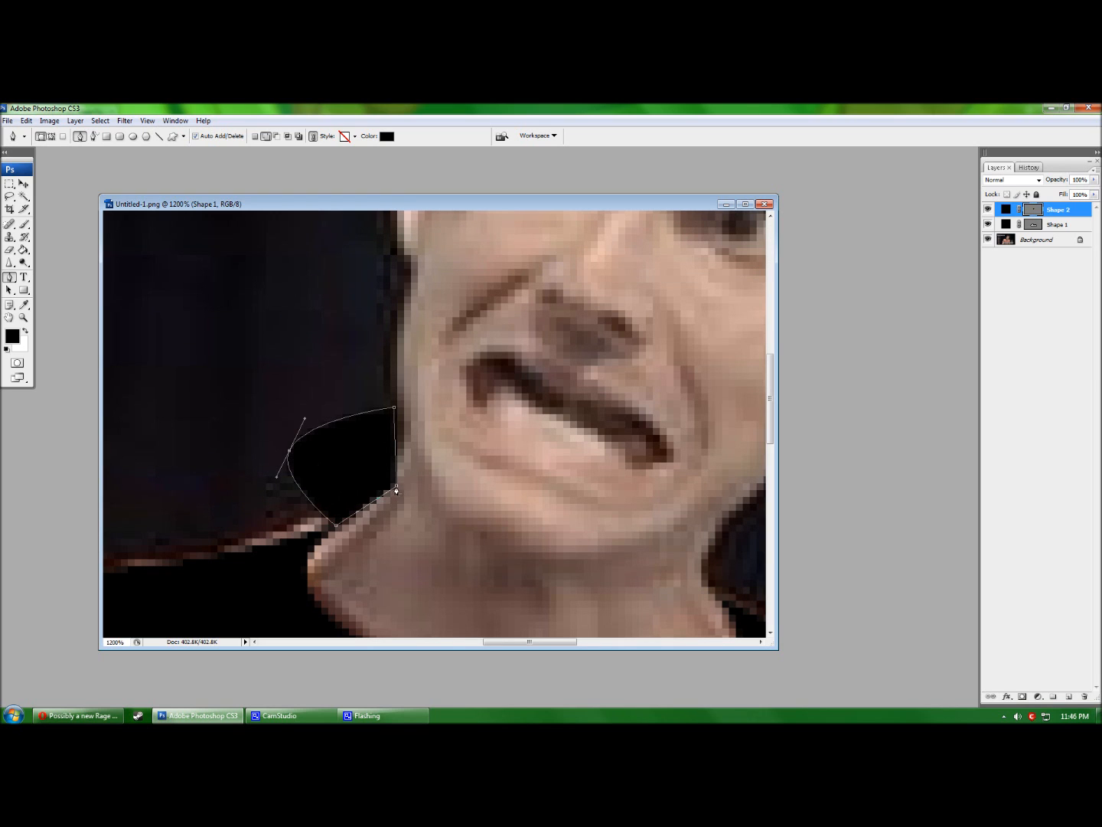
click(396, 488)
drag(364, 475, 384, 465)
key(Return)
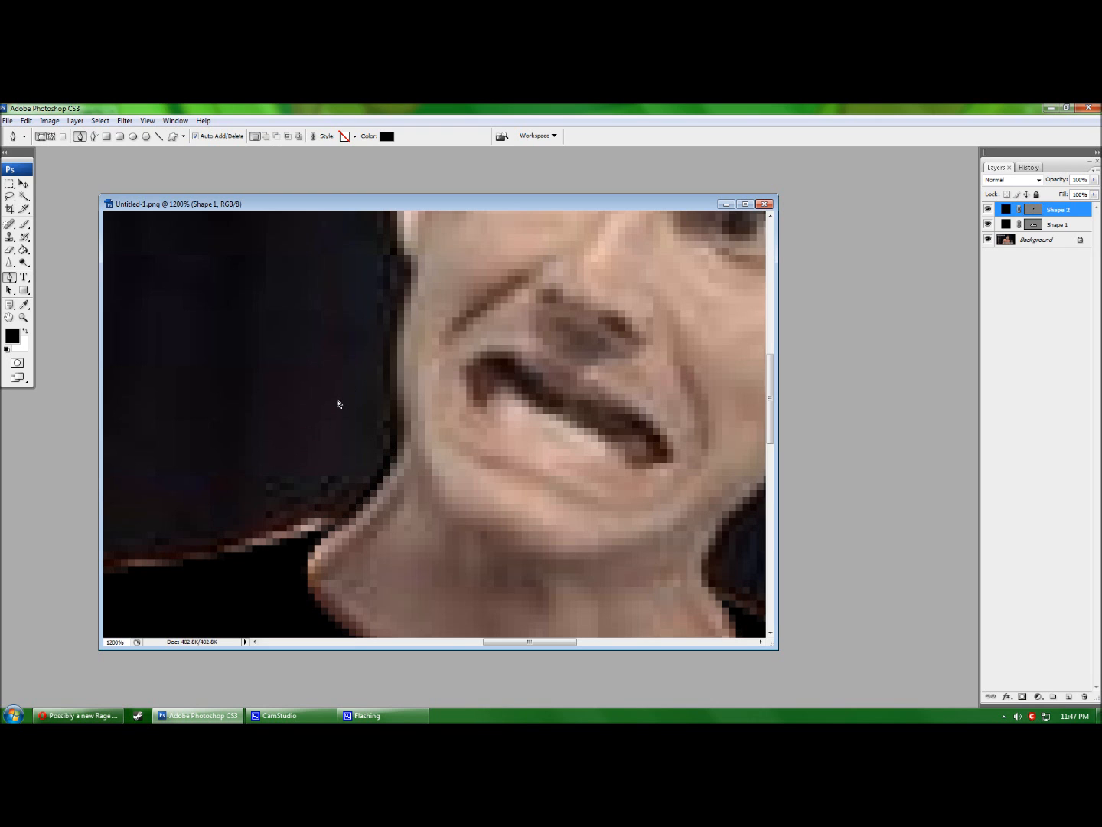
Toggle the neck stroke and Background layer visibility to check the black shapes.
click(989, 210)
click(989, 210)
click(990, 240)
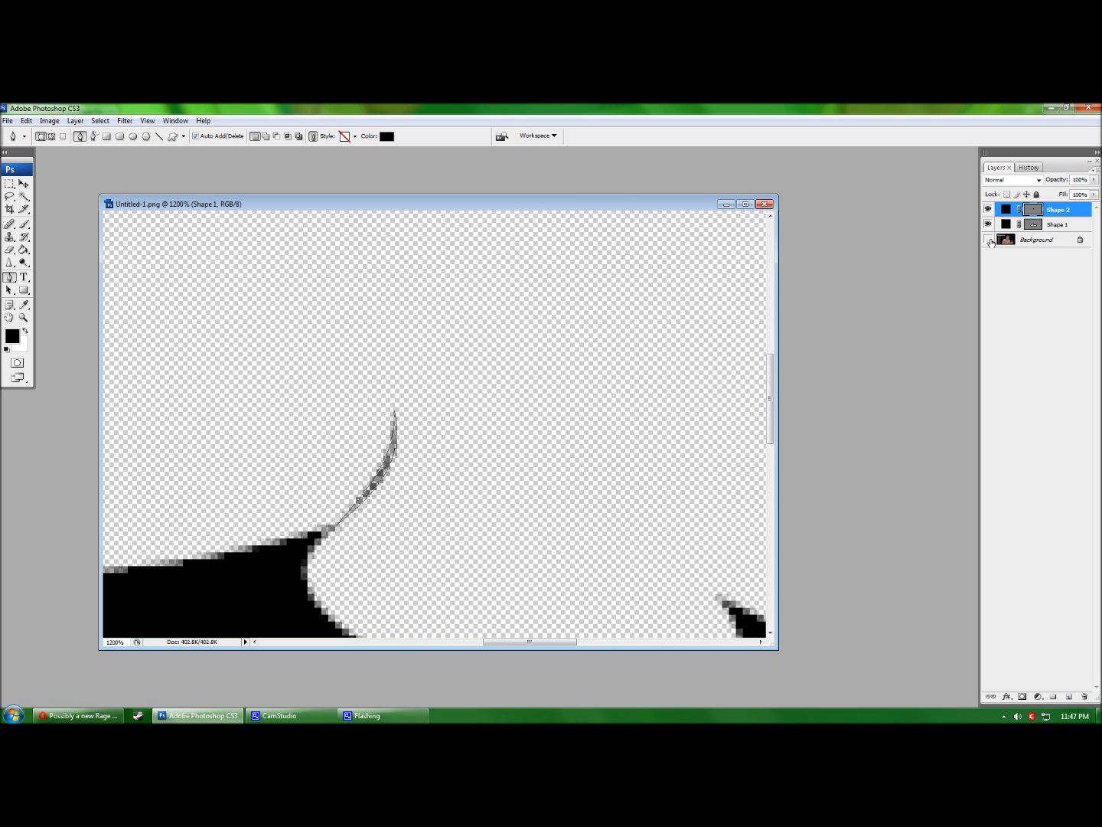
click(989, 240)
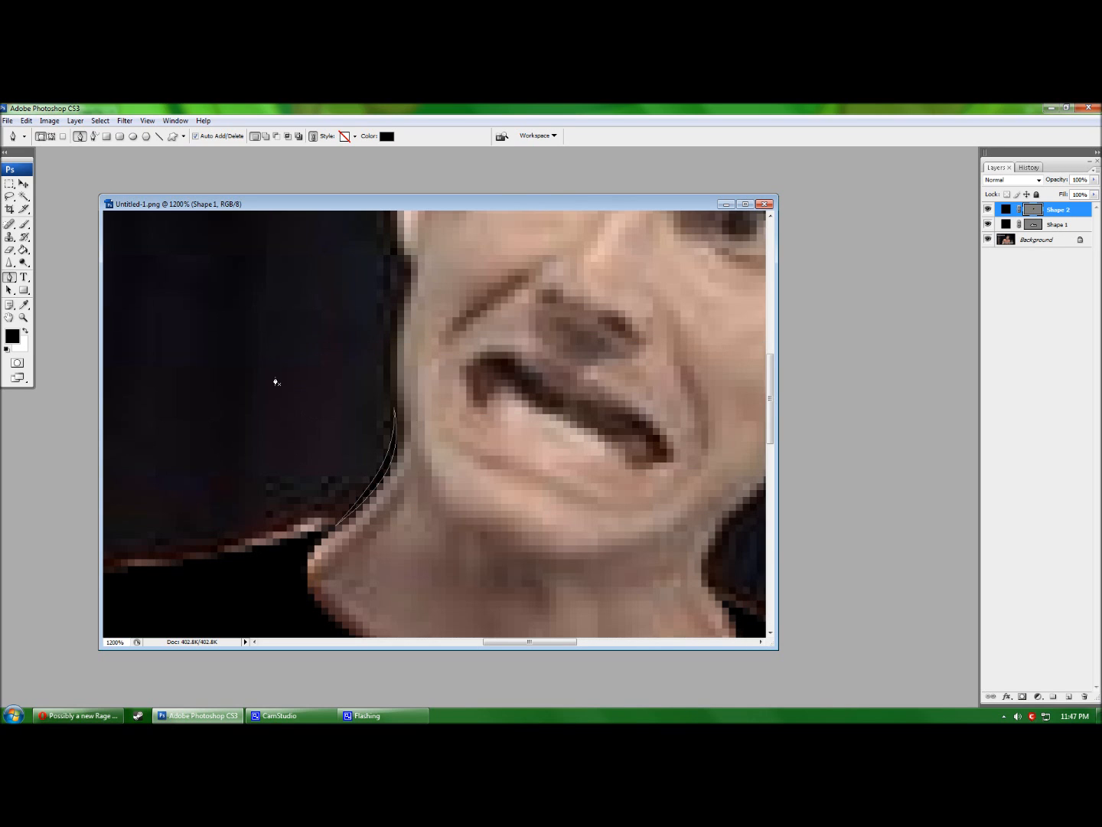
scroll(288, 420, down, 5)
scroll(287, 419, up, 4)
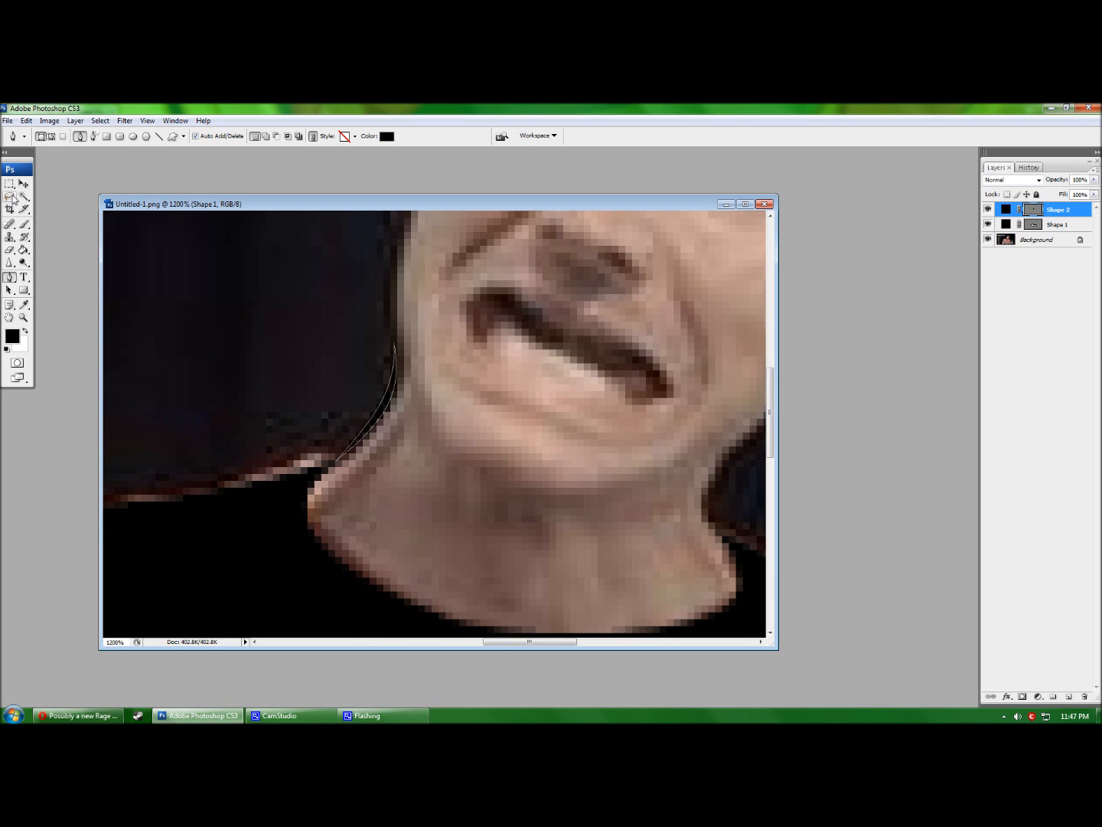
Enlarge the image to 800 via Image Size and zoom back in on the jaw.
click(49, 120)
click(69, 215)
text(800)
key(Return)
click(23, 318)
alt+click(375, 389)
alt+click(474, 440)
click(475, 432)
click(475, 431)
drag(217, 246, 476, 504)
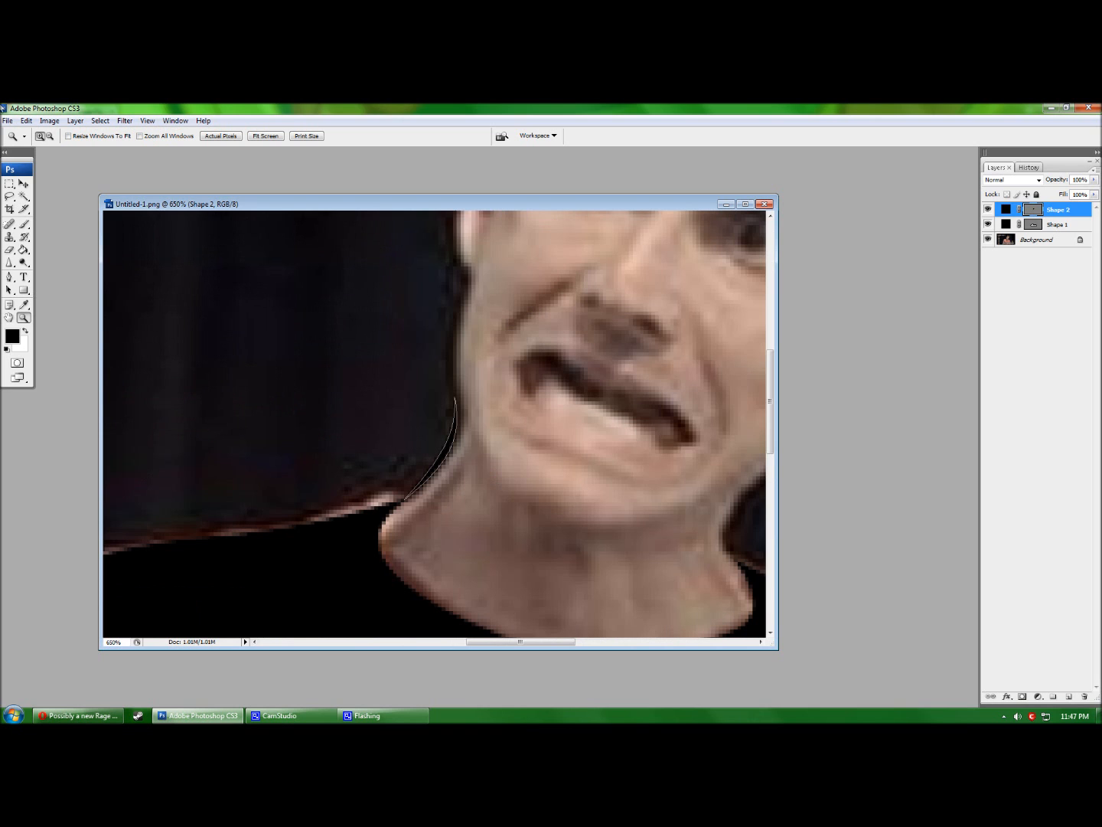
Hide and reshow the face photo, then put away the neck stroke's path with the Pen tool active.
click(988, 240)
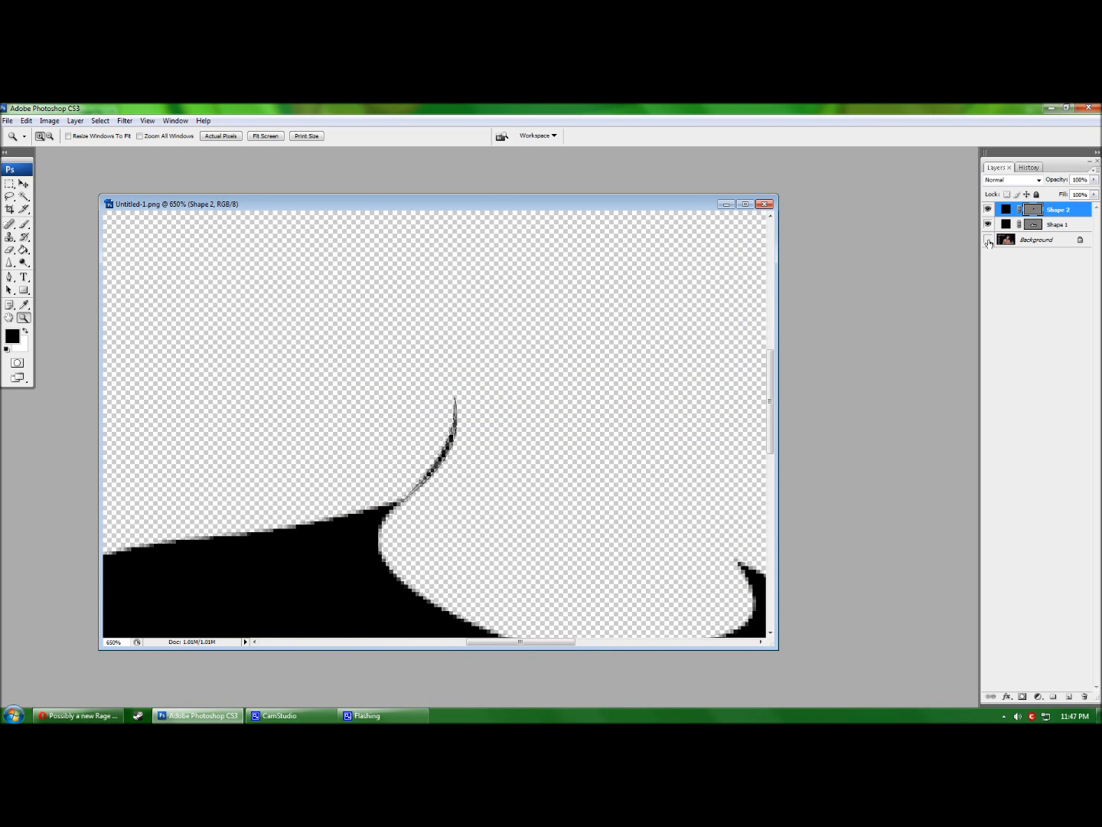
click(988, 240)
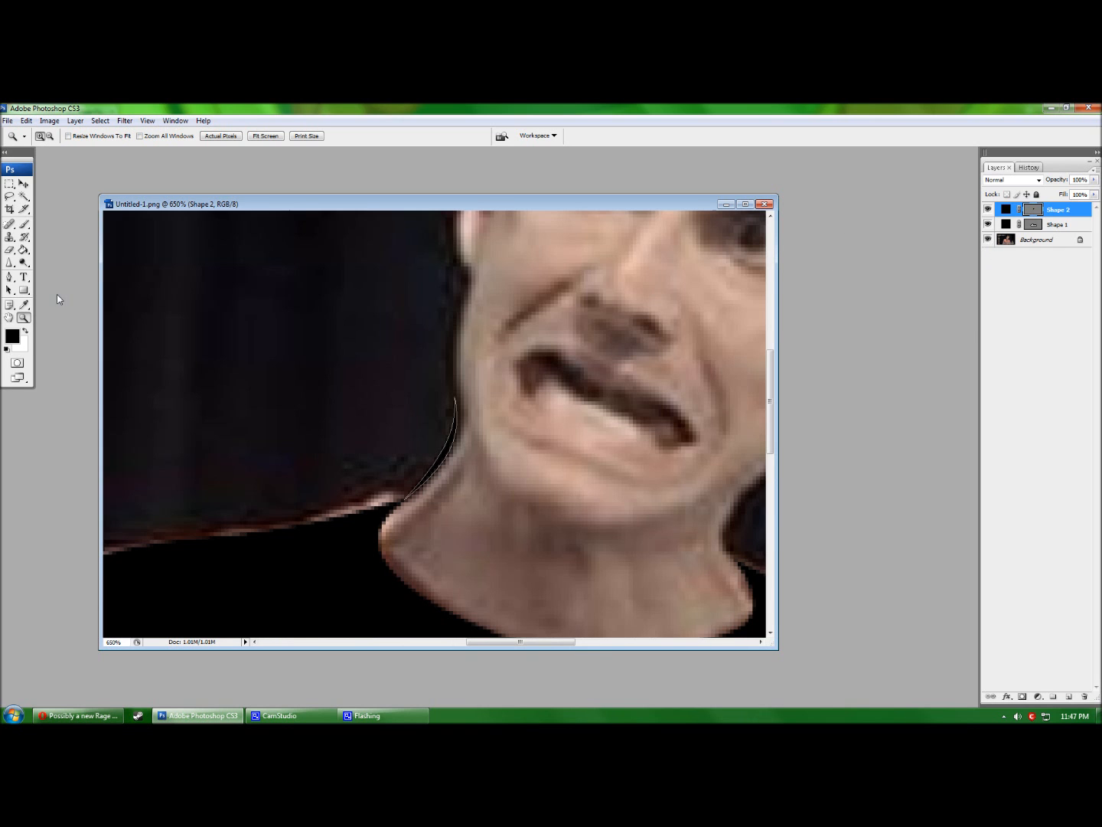
click(9, 276)
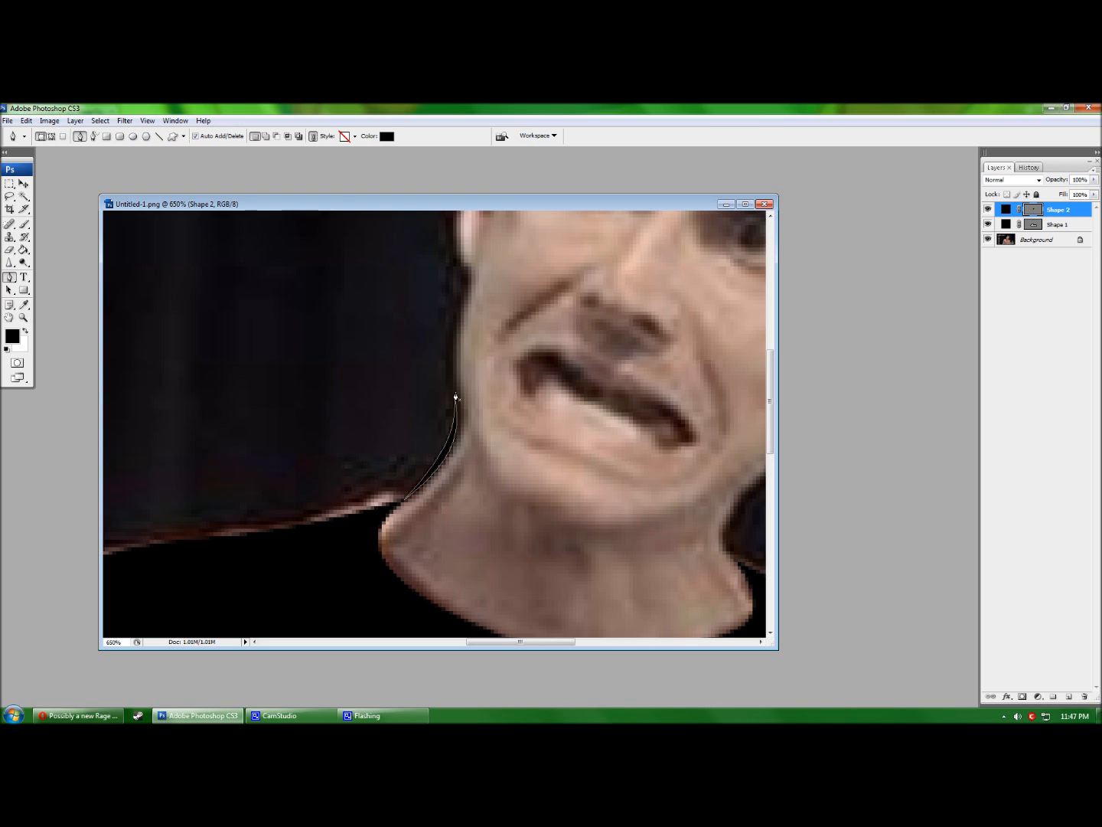
key(Return)
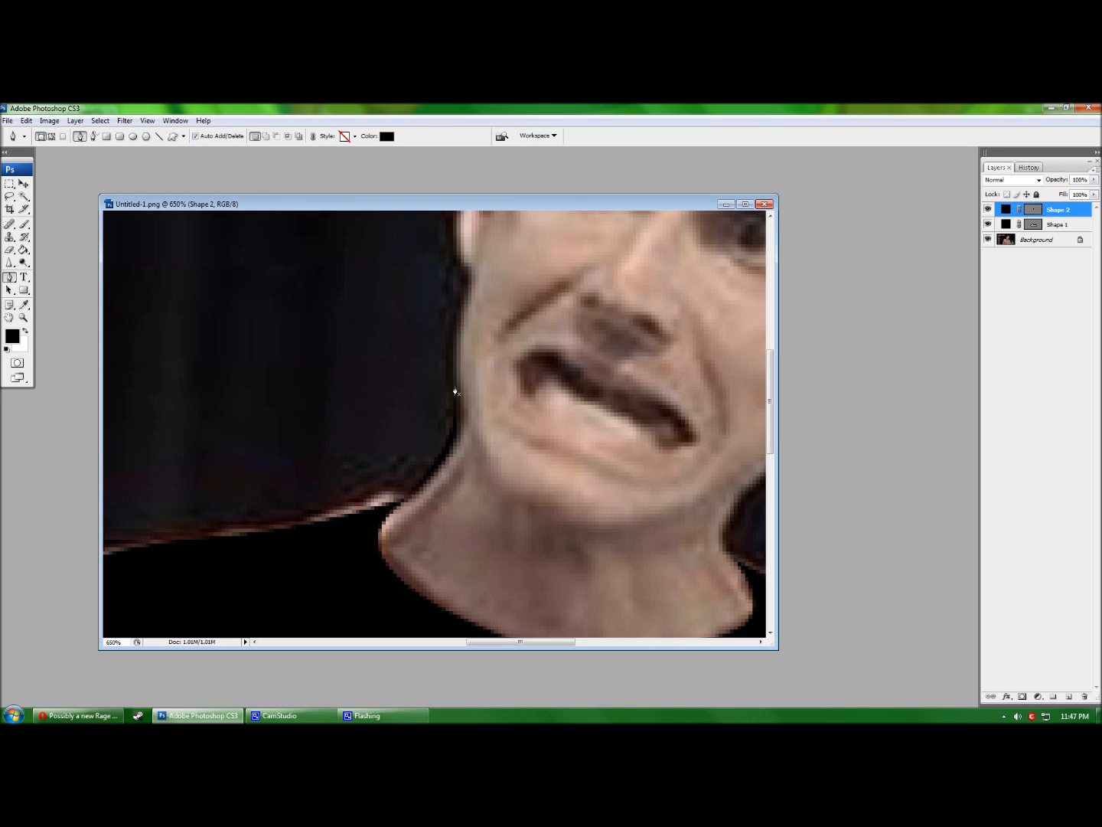
Draw a thin black crescent along the left cheek edge.
click(455, 396)
scroll(444, 359, up, 1)
scroll(442, 356, up, 1)
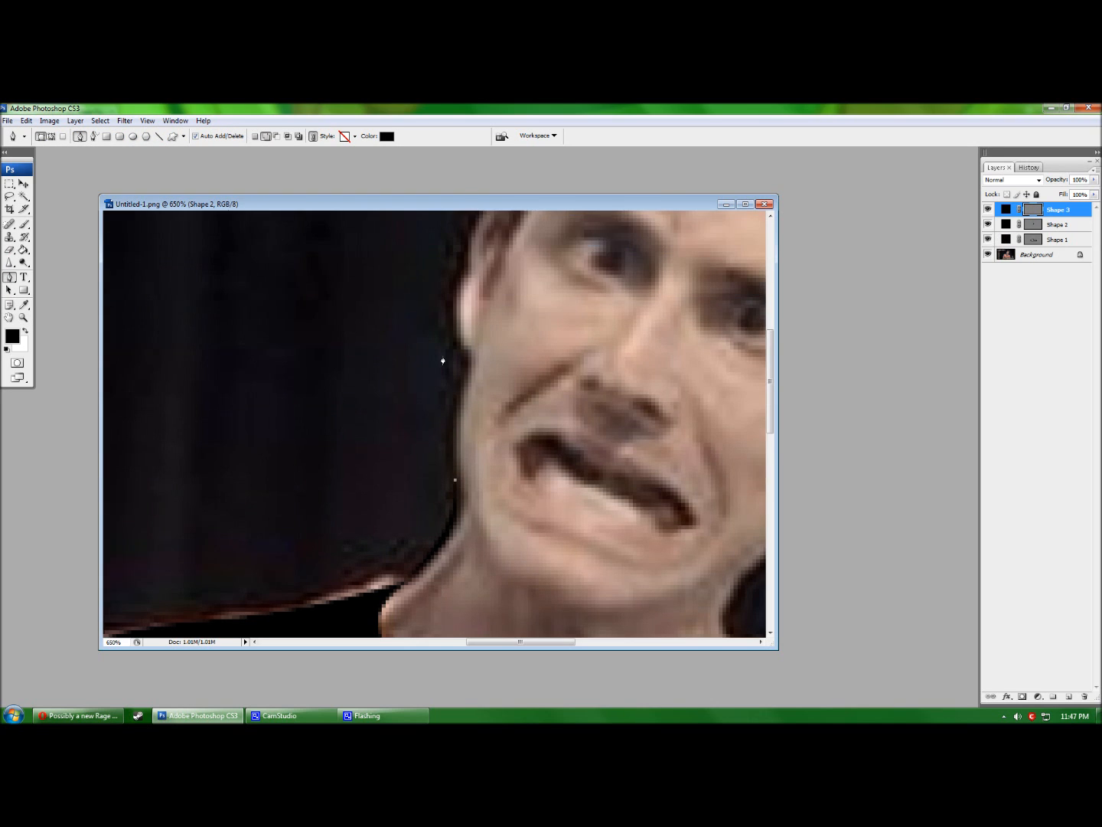
click(468, 366)
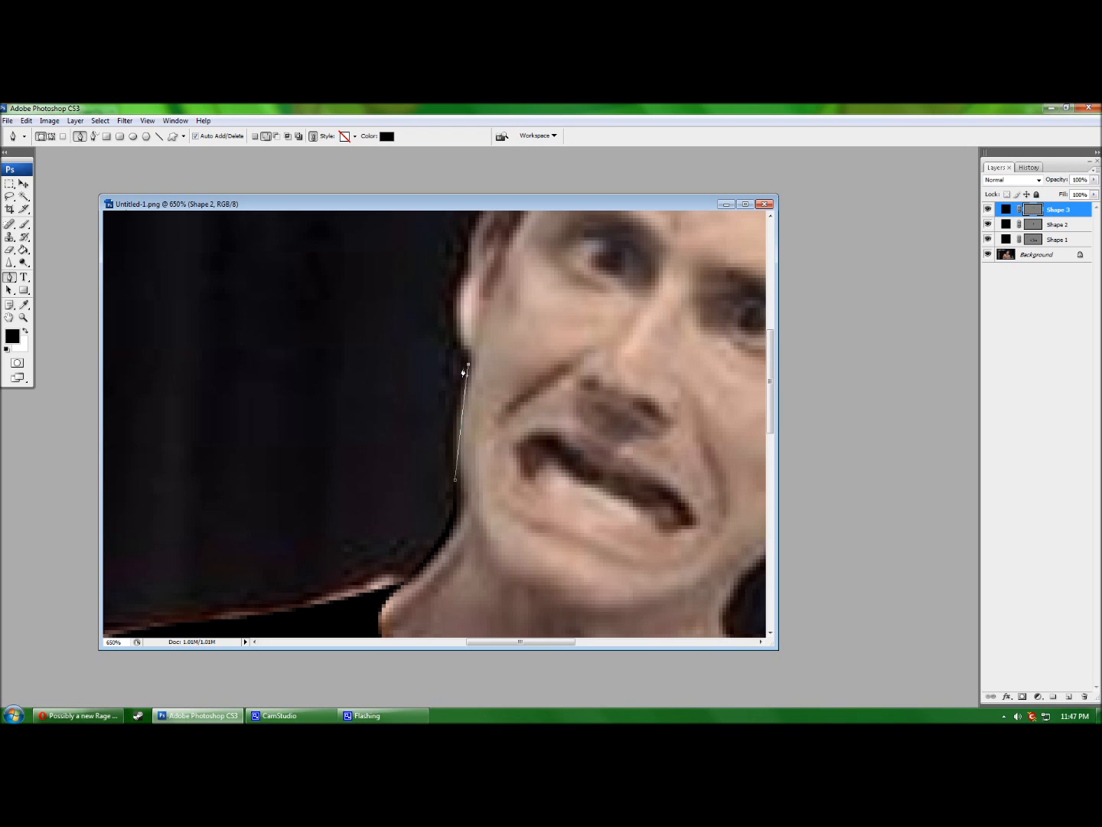
click(399, 420)
click(456, 480)
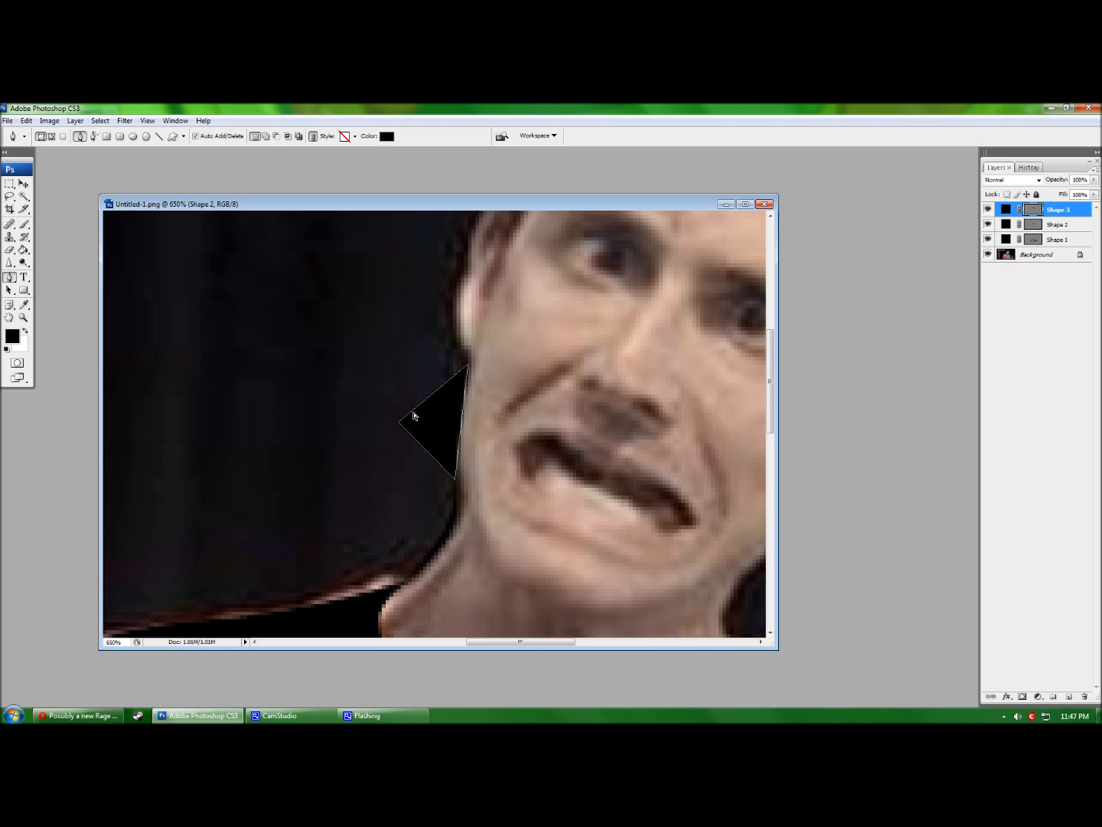
mouse_move(462, 421)
mouse_down()
mouse_move(398, 433)
mouse_move(463, 431)
mouse_move(438, 432)
mouse_move(448, 426)
mouse_up()
scroll(450, 429, up, 3)
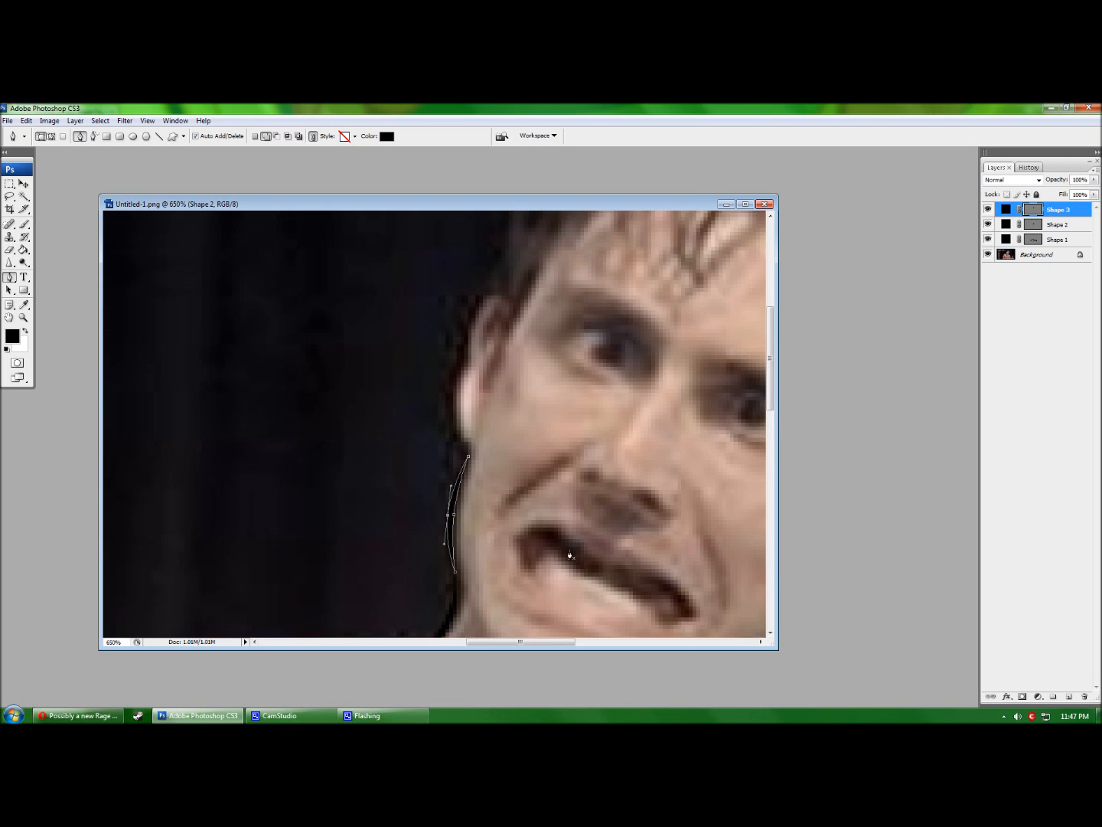
scroll(560, 357, down, 1)
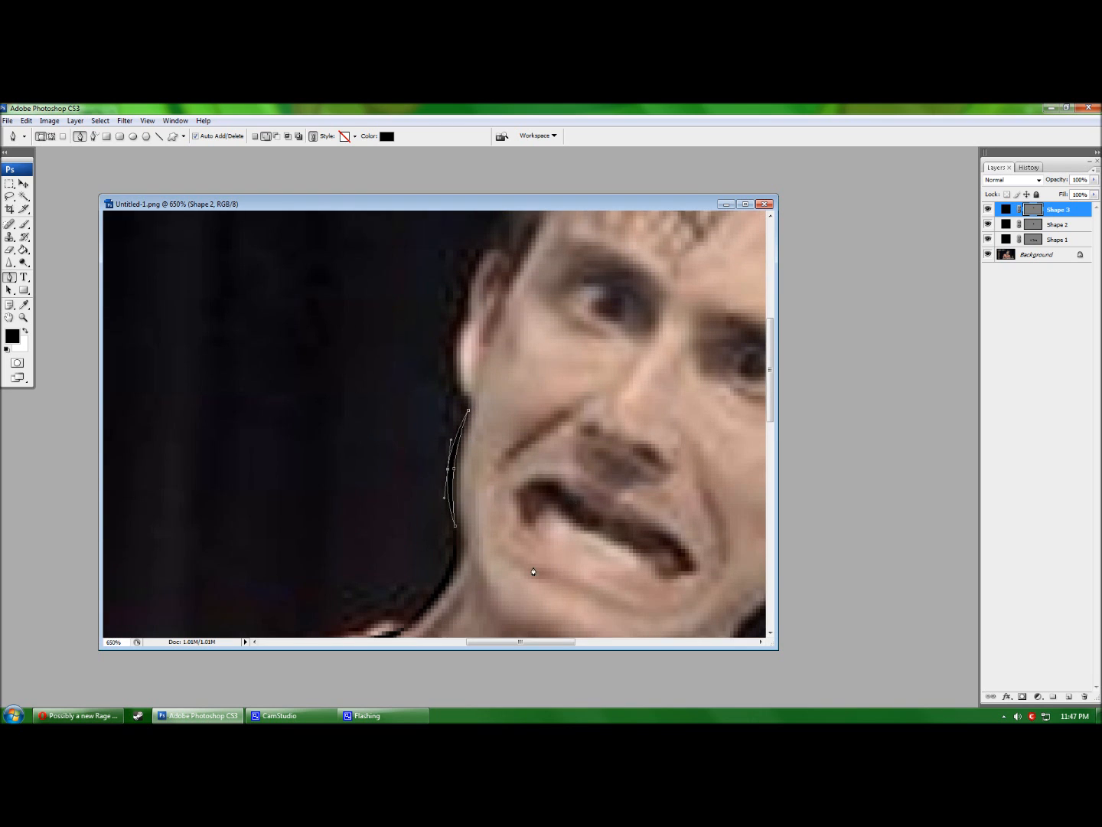
click(458, 402)
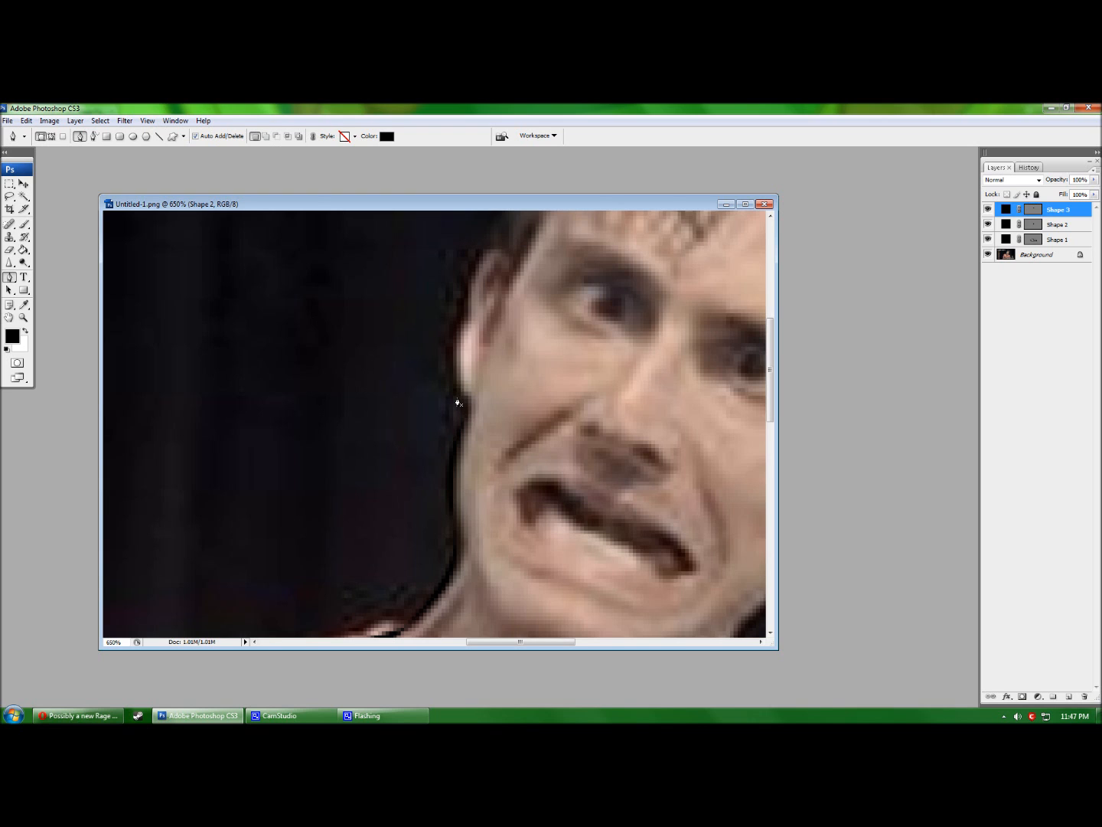
Draw a black crescent stroke beside the ear.
click(467, 412)
scroll(456, 343, up, 1)
click(468, 364)
click(430, 408)
click(467, 458)
mouse_move(468, 416)
mouse_down()
mouse_move(424, 414)
mouse_move(455, 409)
mouse_up()
click(431, 408)
drag(424, 410, 448, 408)
scroll(461, 412, up, 1)
click(468, 411)
Shape a narrow black crescent along the top of the ear.
click(463, 417)
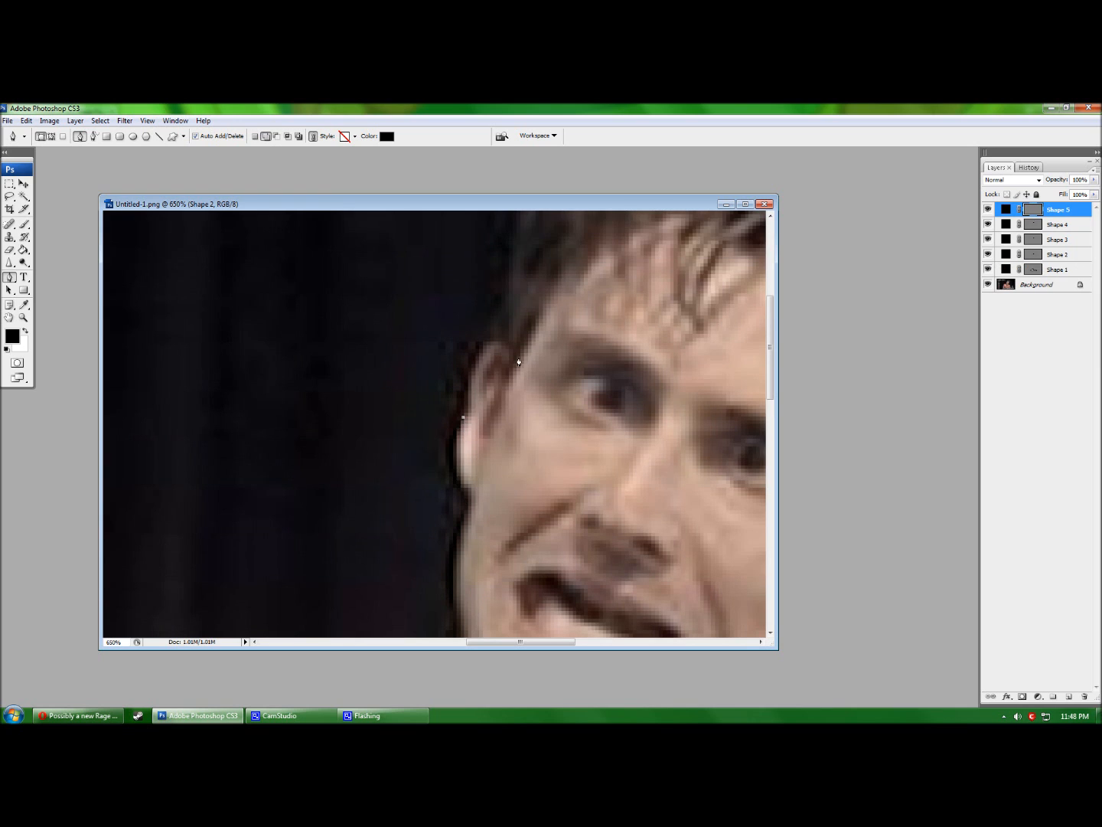
click(511, 369)
click(457, 347)
click(464, 417)
drag(488, 393, 462, 379)
click(456, 347)
drag(394, 352, 481, 328)
mouse_move(468, 339)
mouse_down()
mouse_move(455, 335)
mouse_move(464, 280)
mouse_move(486, 338)
mouse_move(466, 338)
mouse_move(506, 325)
mouse_move(475, 354)
mouse_up()
click(471, 351)
key(Return)
Toggle the photo layer off and on to check the traced shapes.
click(988, 284)
click(989, 284)
scroll(564, 418, up, 3)
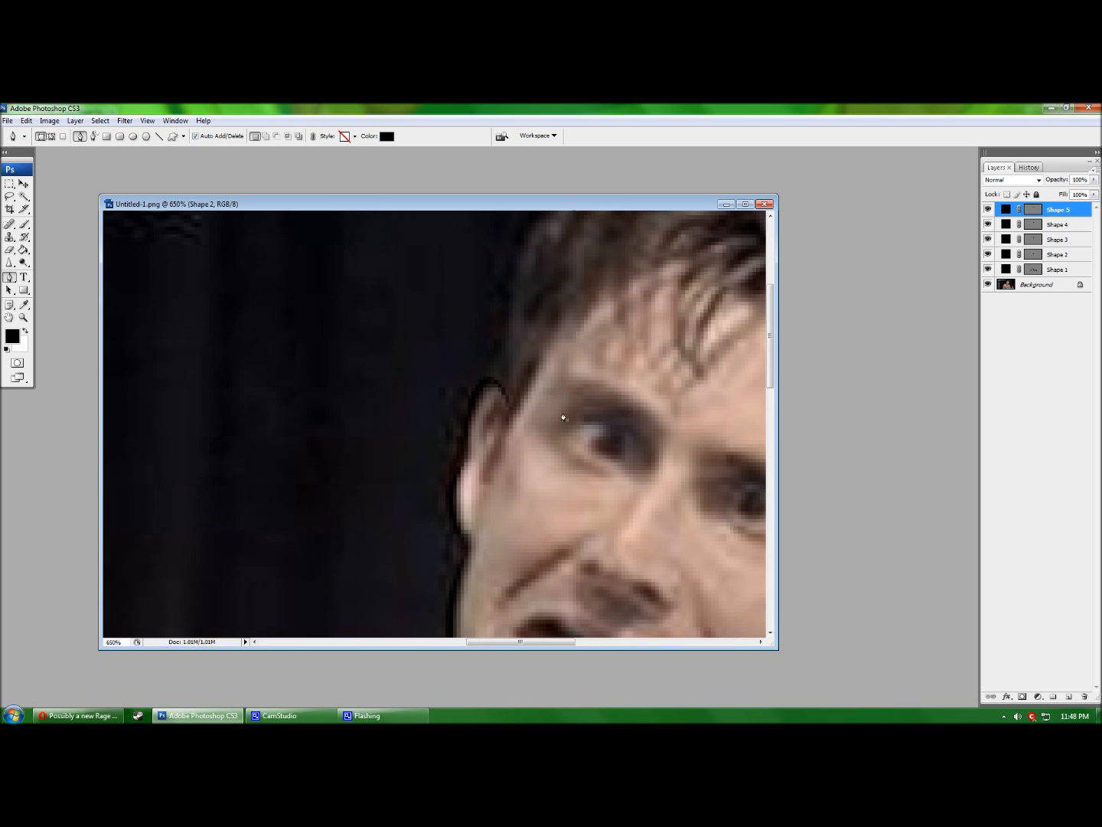
scroll(515, 421, up, 3)
Start the black hair shape at the temple and place jagged anchors across the top.
drag(536, 642, 575, 642)
click(271, 583)
click(365, 342)
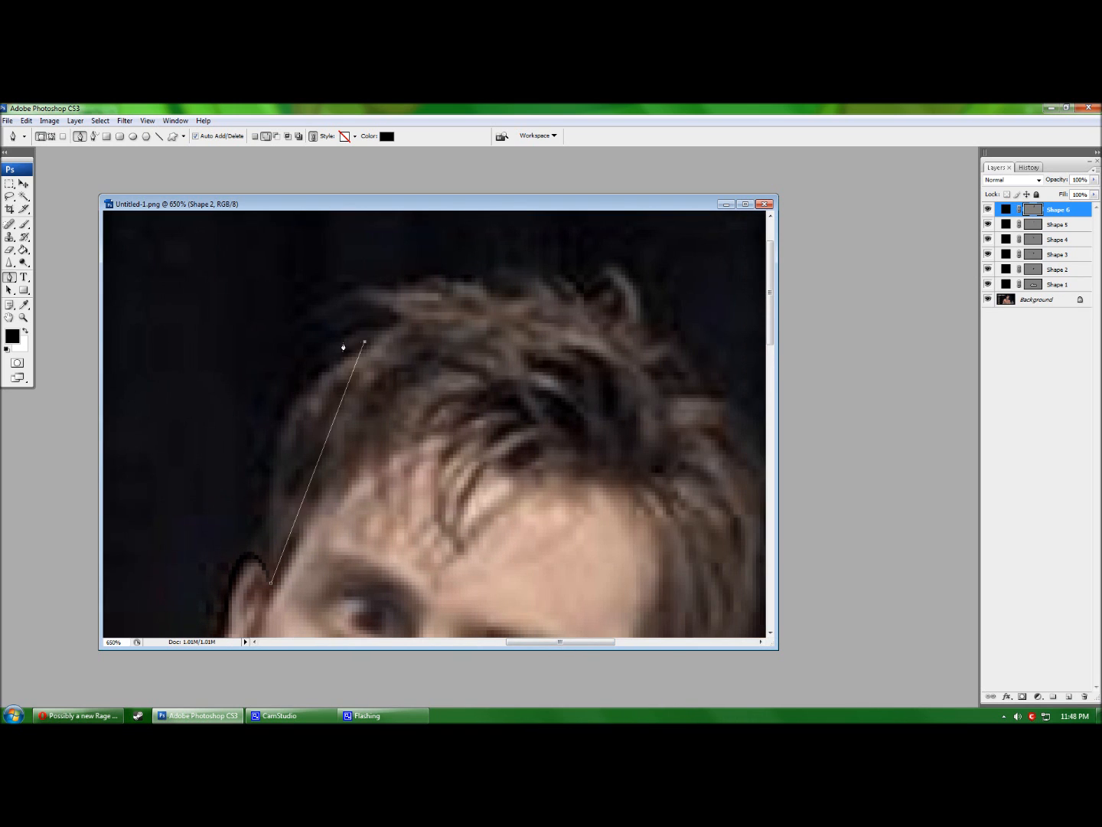
click(336, 347)
click(389, 325)
click(317, 315)
click(509, 293)
click(503, 271)
click(560, 277)
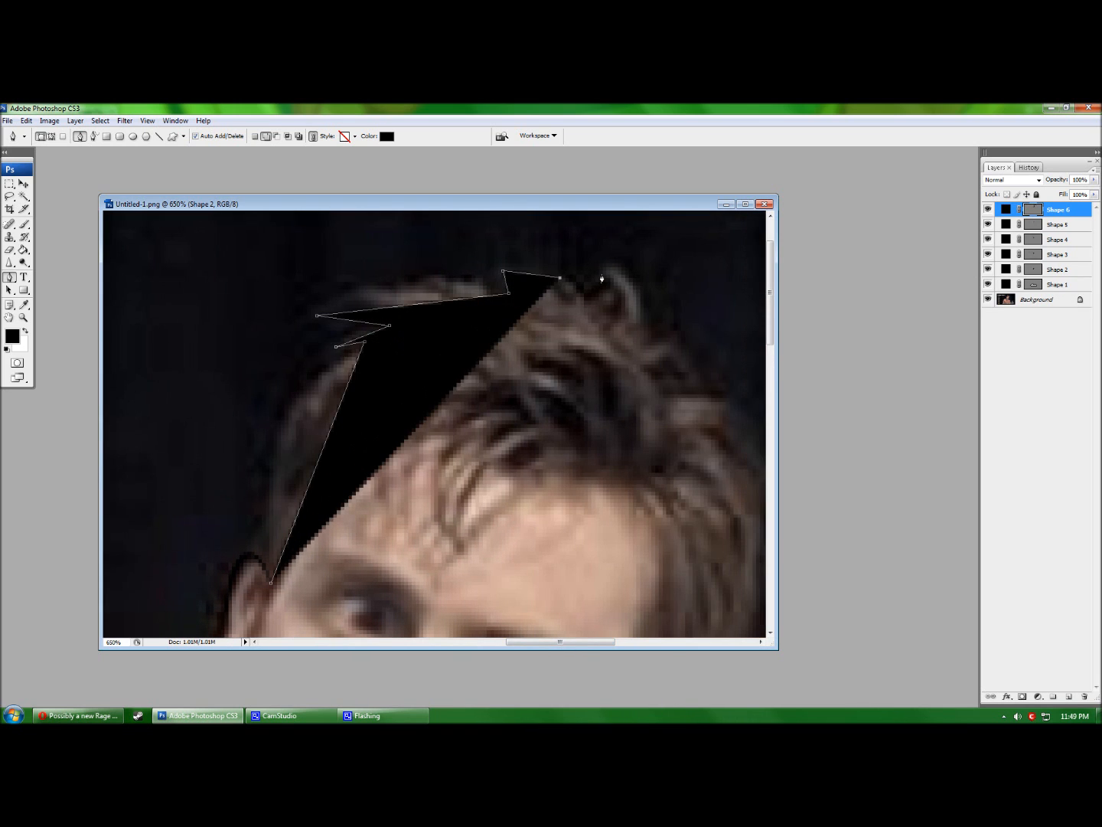
Continue the hair outline over the crown tuft and down the right side.
scroll(601, 285, up, 1)
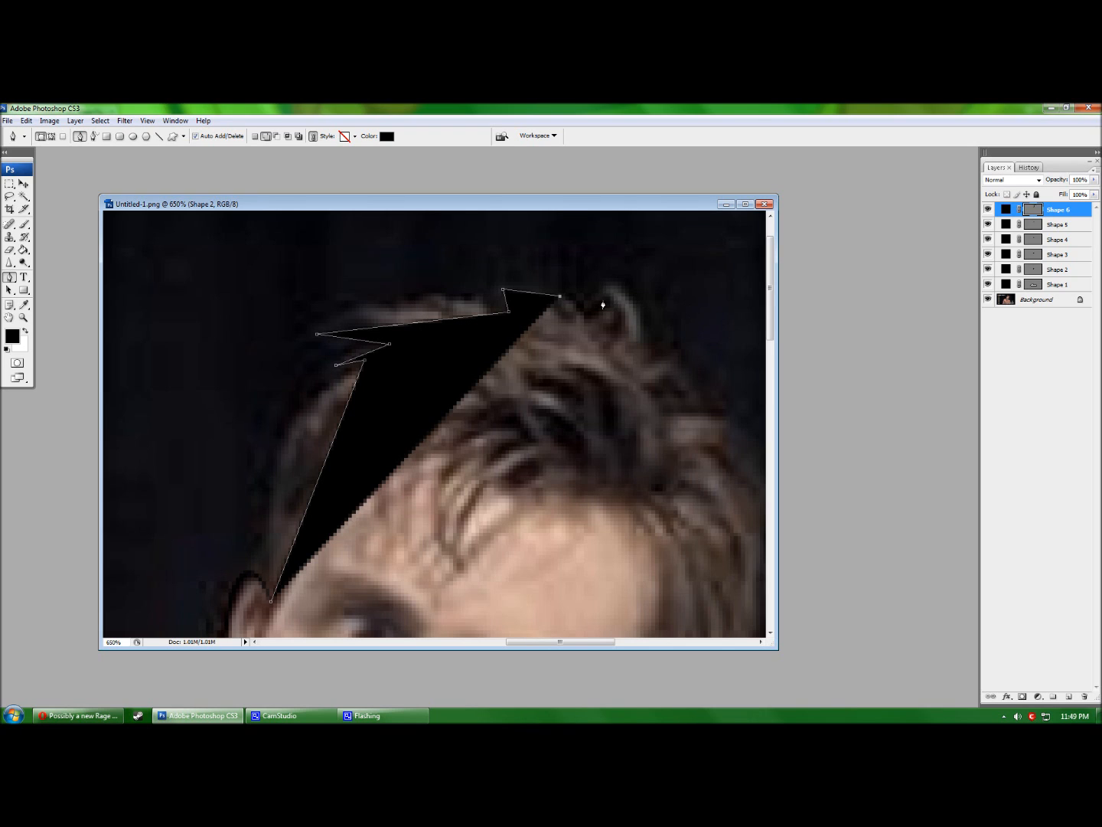
click(601, 295)
click(611, 279)
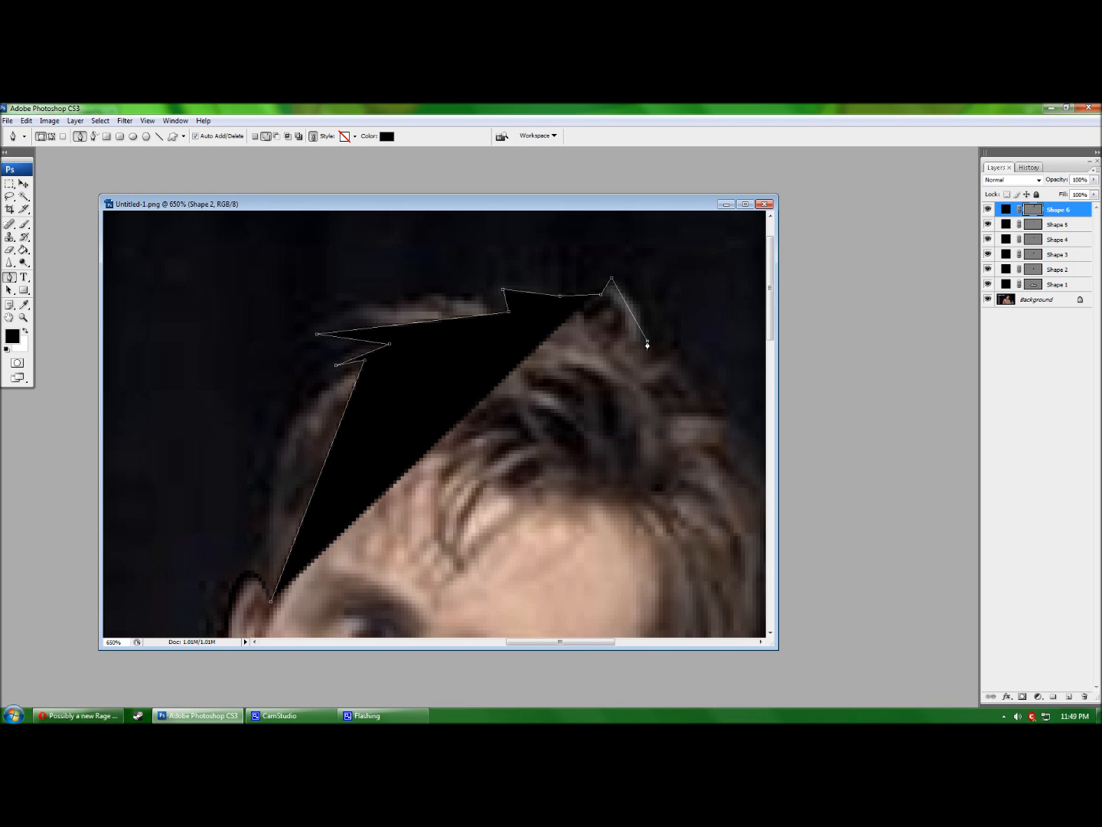
click(647, 341)
drag(523, 640, 558, 641)
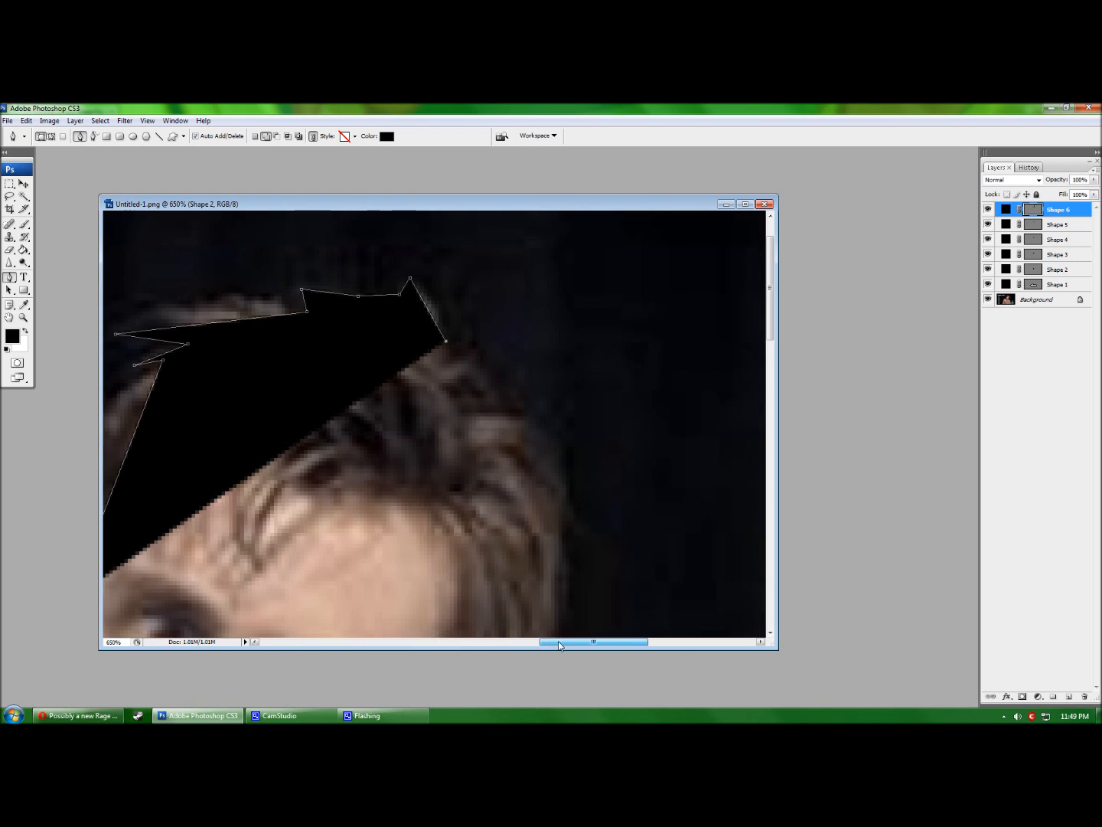
click(469, 348)
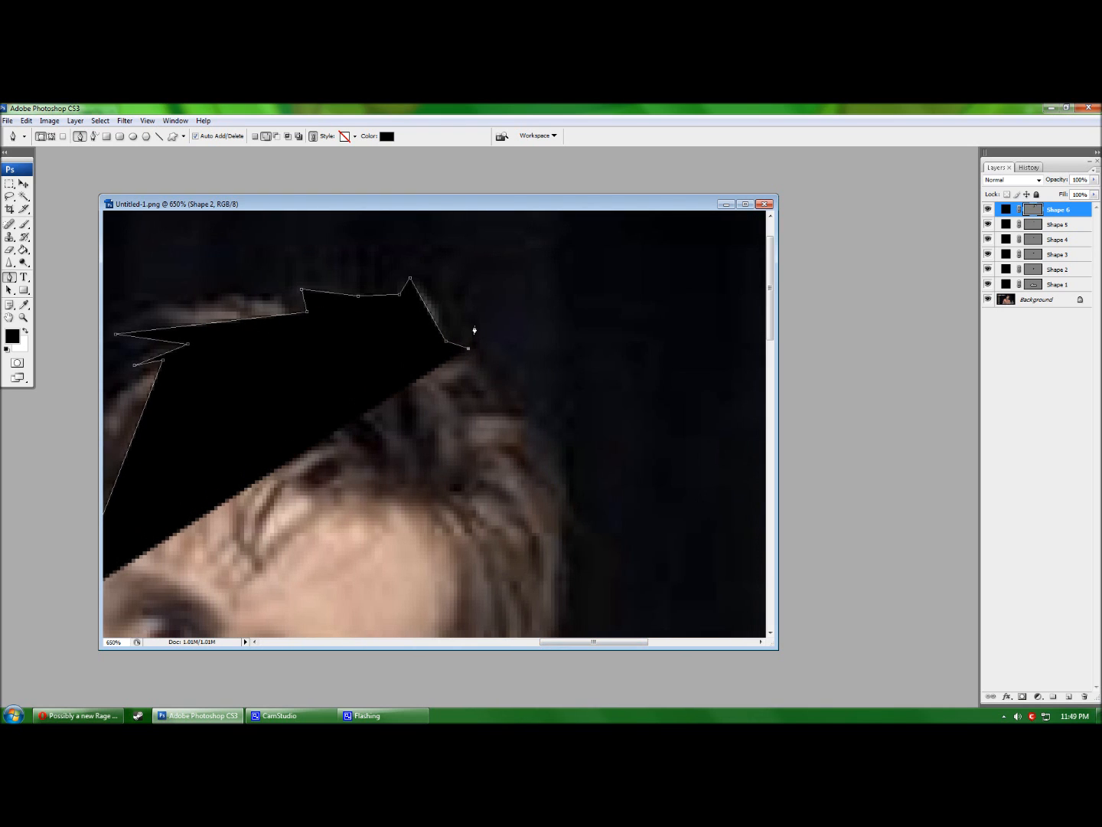
click(529, 395)
Carry the hair outline down the right side beside the face.
scroll(529, 395, down, 2)
click(526, 393)
scroll(526, 393, down, 3)
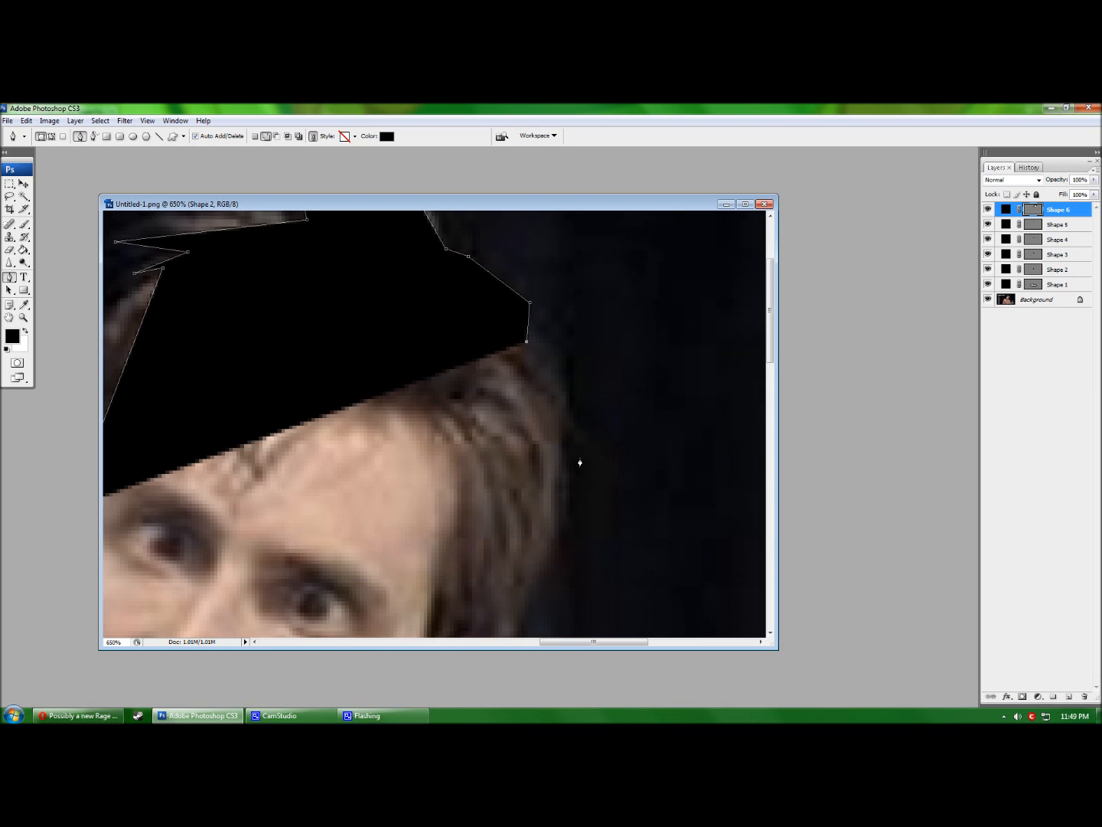
click(563, 405)
scroll(556, 464, down, 4)
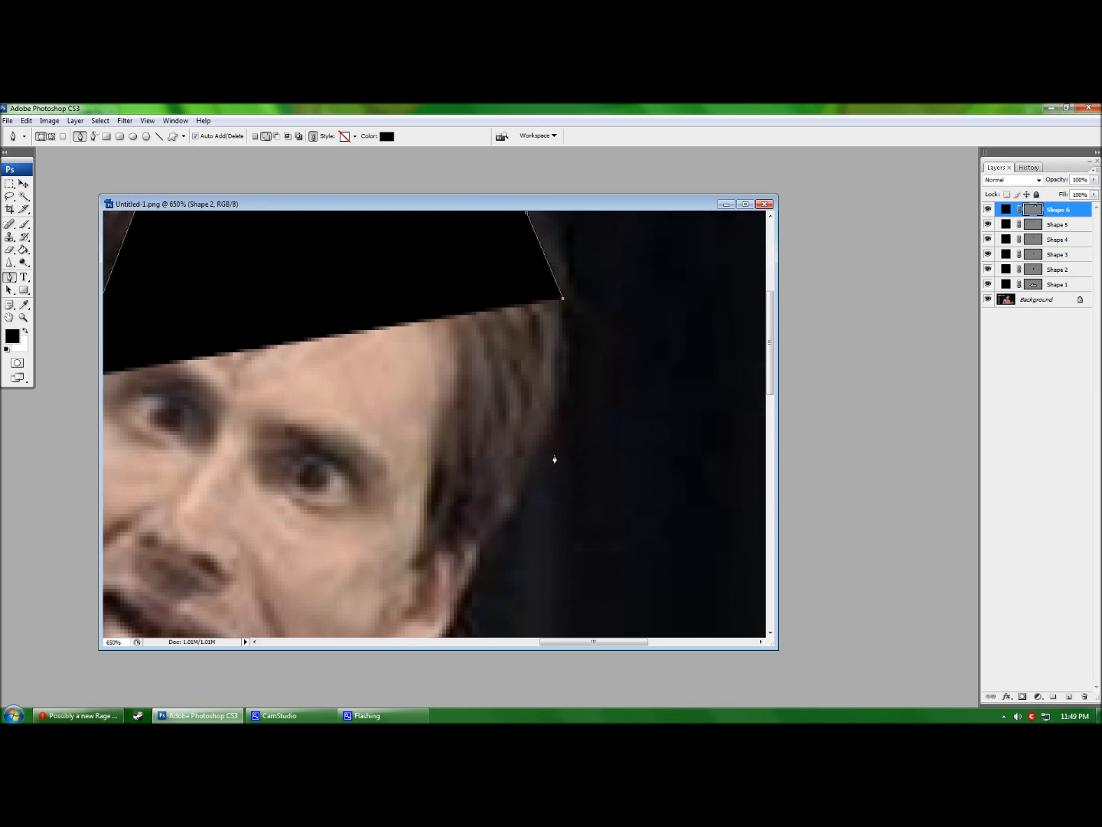
click(523, 493)
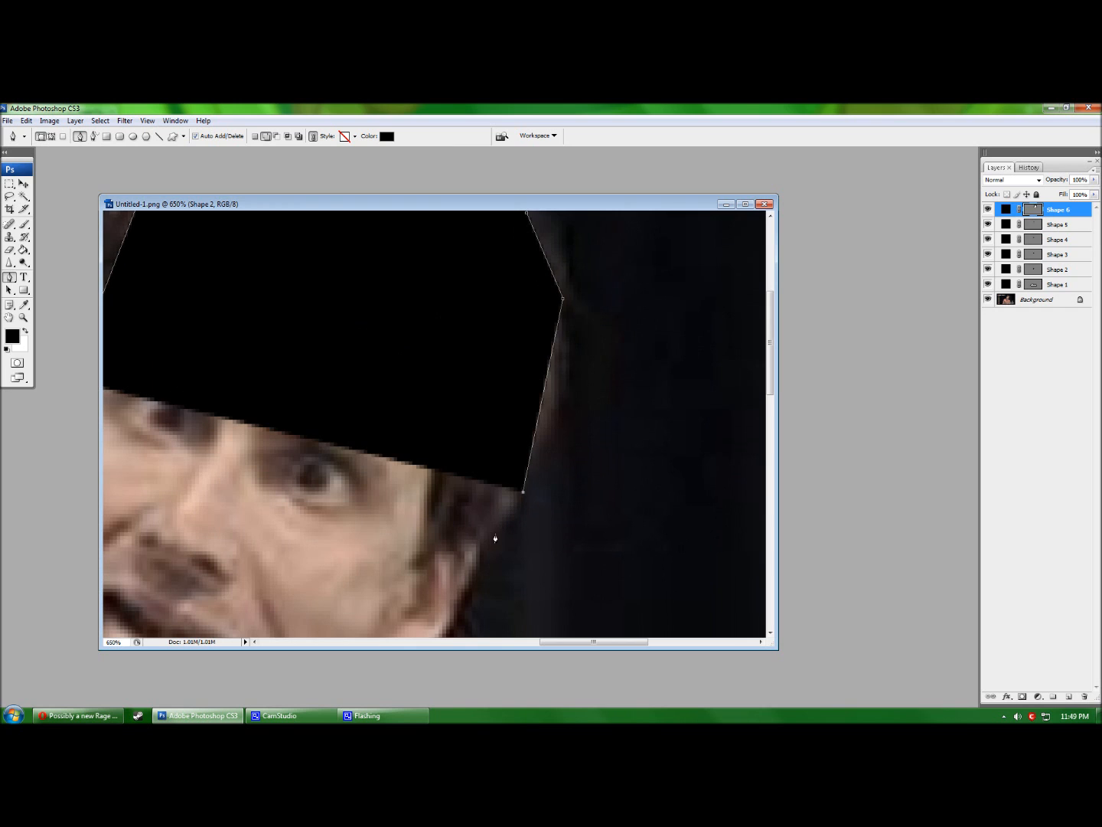
click(477, 542)
Add a hair point near the ear, then undo the stray shape and curved points.
scroll(143, 425, up, 2)
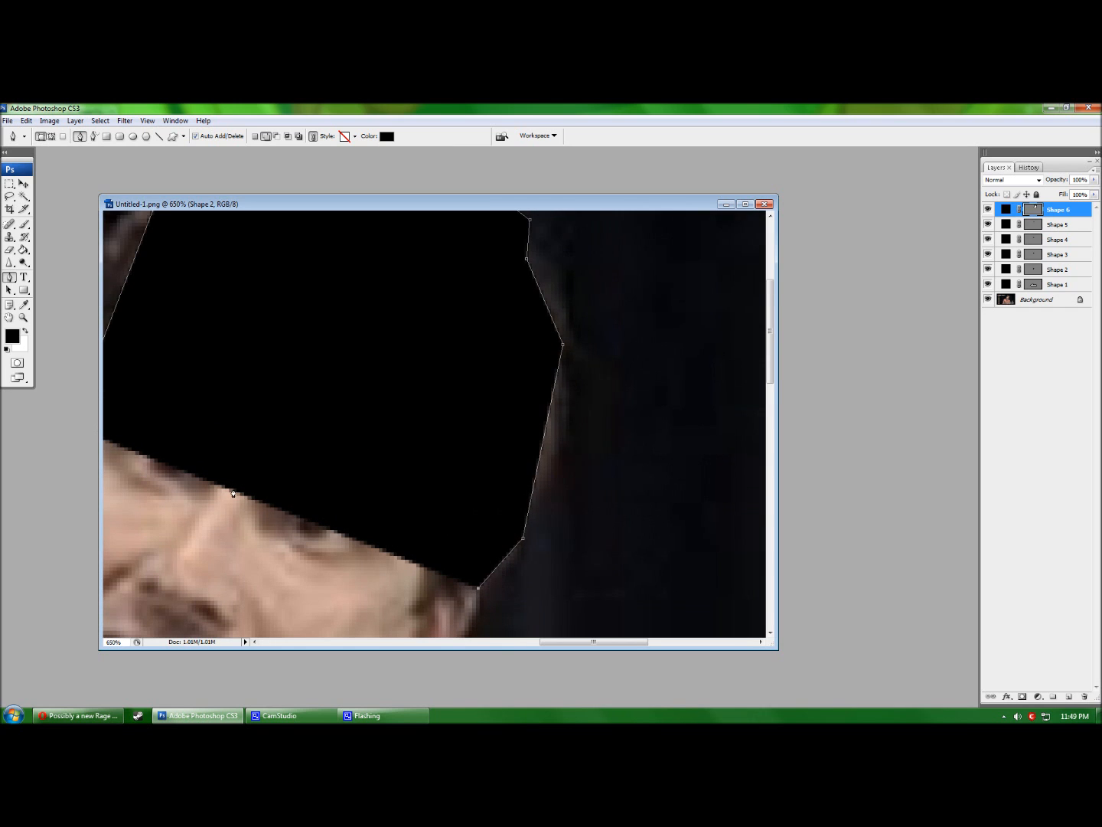
drag(561, 642, 517, 645)
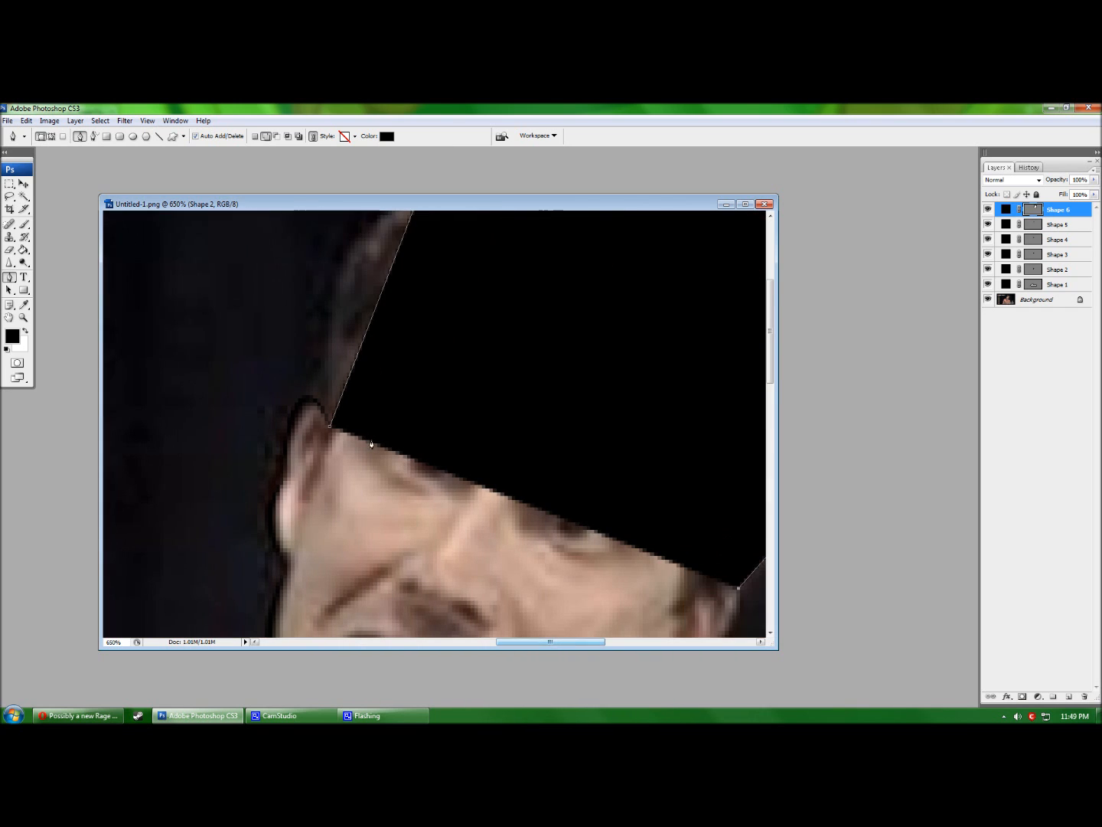
scroll(353, 393, left, 1)
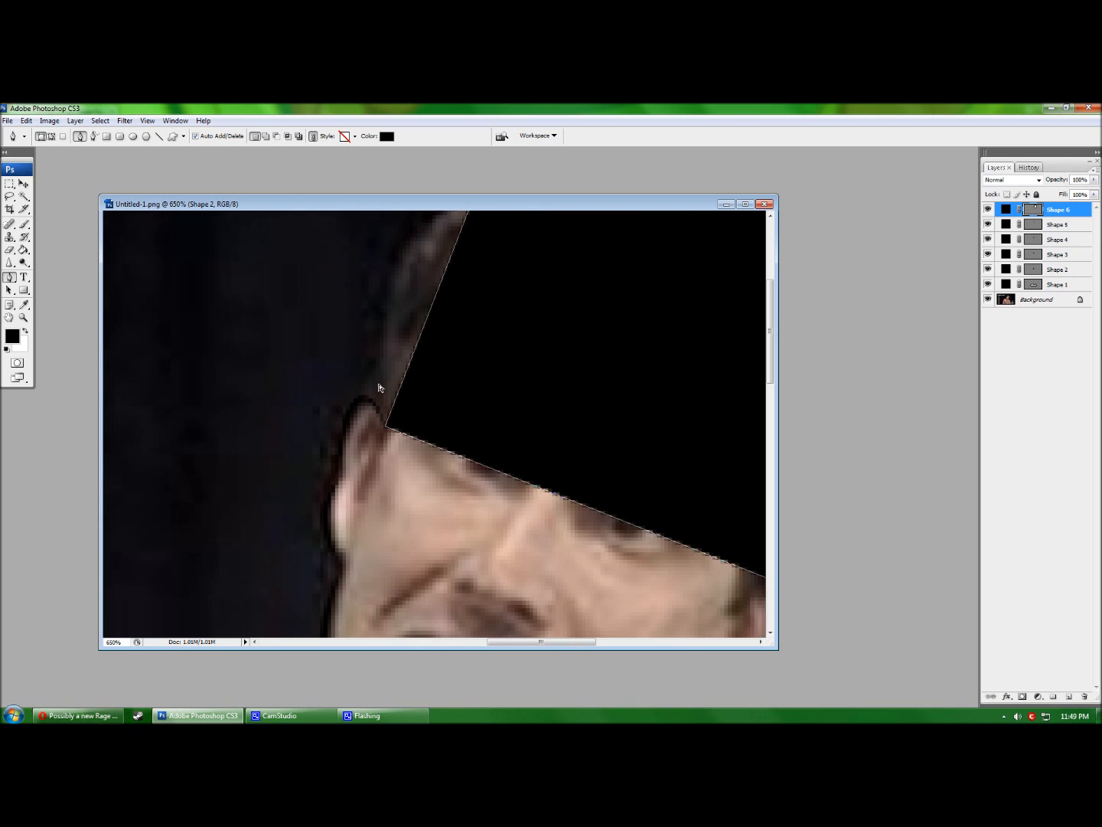
scroll(381, 388, up, 3)
click(437, 426)
key(ctrl+z)
drag(434, 429, 374, 401)
scroll(375, 405, down, 3)
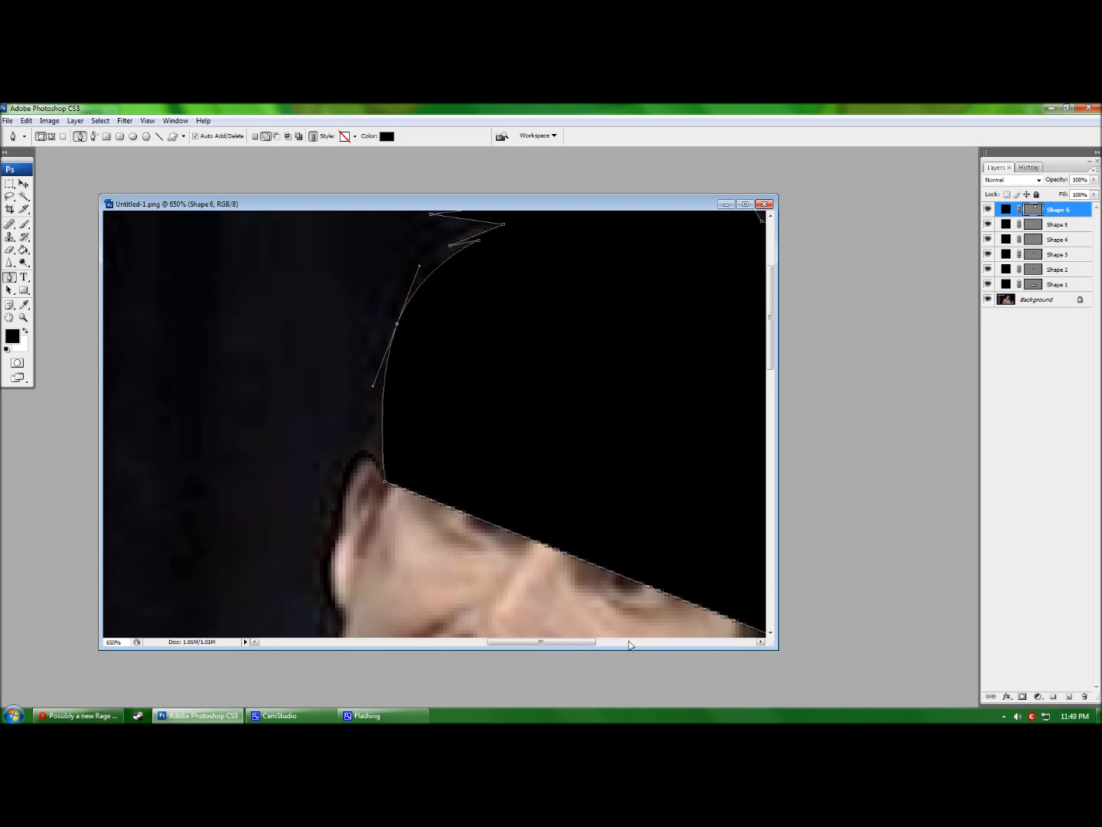
drag(545, 643, 557, 642)
drag(529, 569, 625, 225)
drag(777, 648, 908, 705)
key(ctrl+alt+z)
key(ctrl+alt+z)
Place and reposition right-side hair points, stepping back the misplaced edits.
click(719, 378)
key(ctrl+z)
click(656, 667)
click(709, 336)
drag(709, 337, 791, 461)
drag(790, 461, 770, 494)
ctrl+click(776, 483)
drag(790, 467, 632, 376)
click(479, 470)
key(ctrl+alt+z)
key(ctrl+alt+z)
key(ctrl+alt+z)
key(ctrl+alt+z)
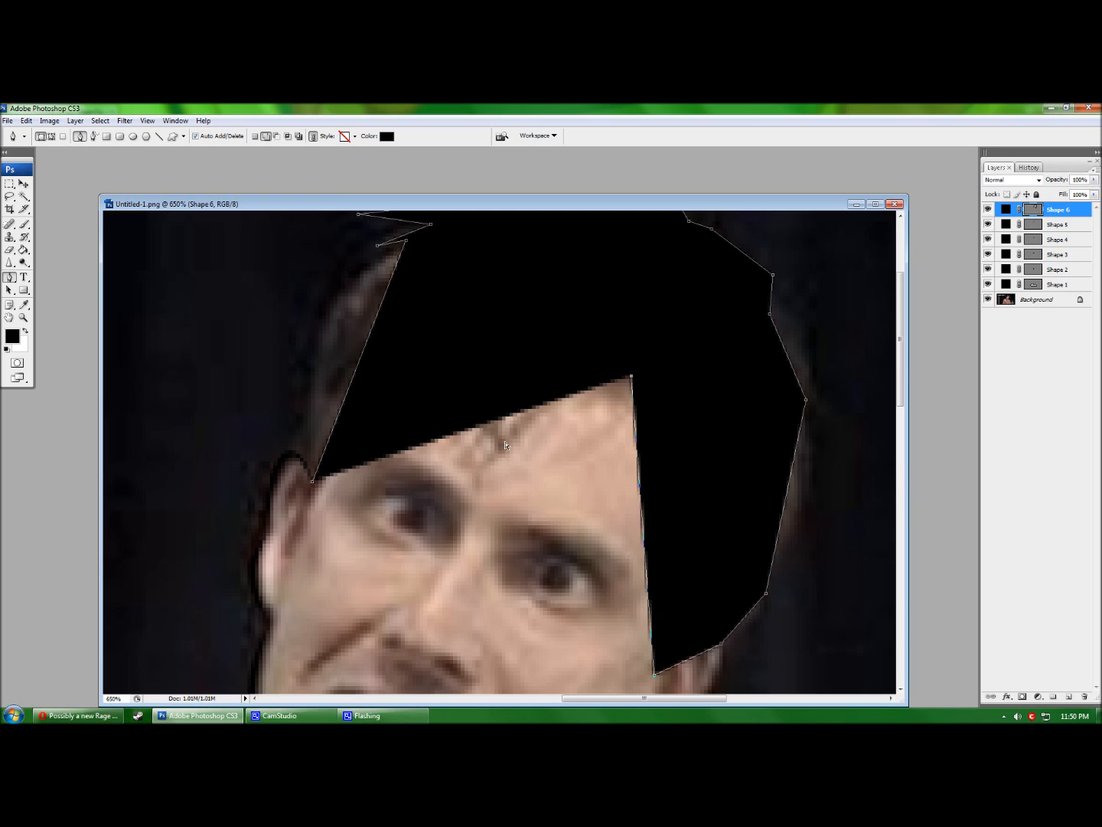
key(ctrl+alt+z)
key(ctrl+alt+z)
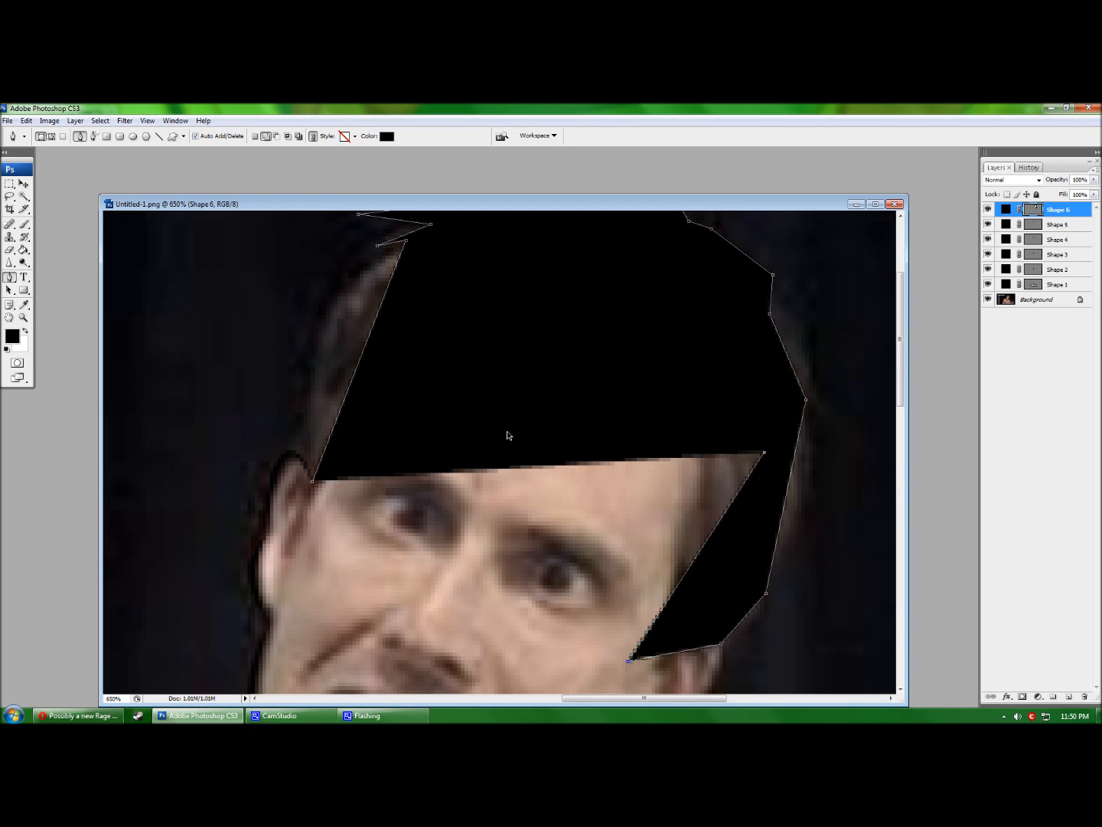
key(ctrl+alt+z)
Pull the forehead edge up and add a spike point into the hair.
drag(781, 372, 620, 387)
click(482, 474)
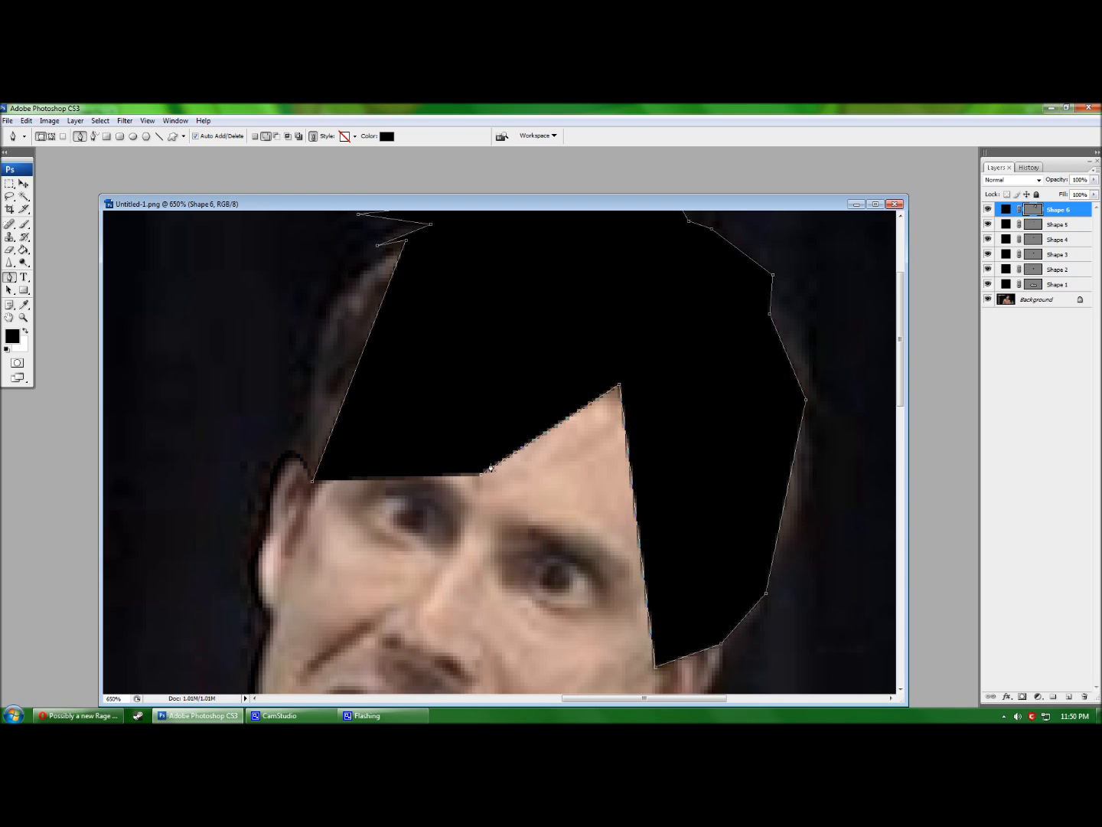
click(496, 331)
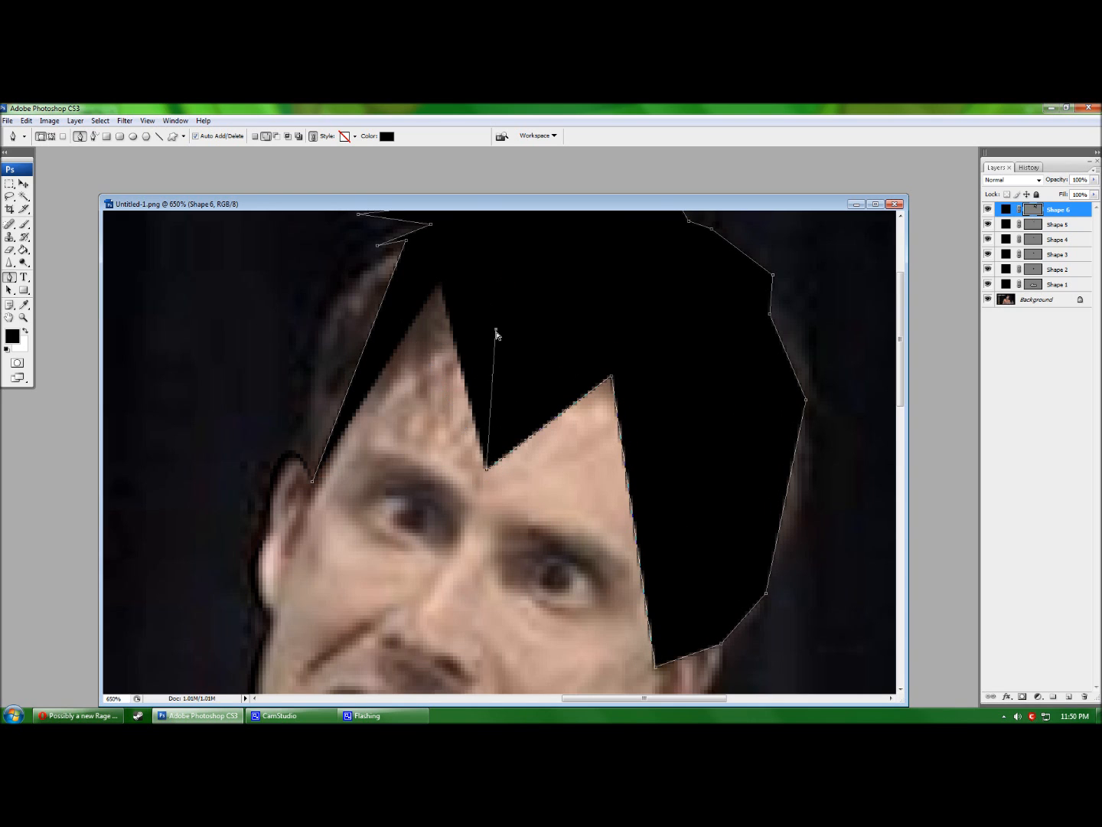
drag(497, 330, 525, 331)
click(461, 444)
Zigzag spiky fringe points across the forehead and close the hair outline.
click(475, 335)
click(453, 438)
click(446, 350)
click(421, 437)
click(421, 332)
click(370, 414)
click(336, 457)
click(312, 484)
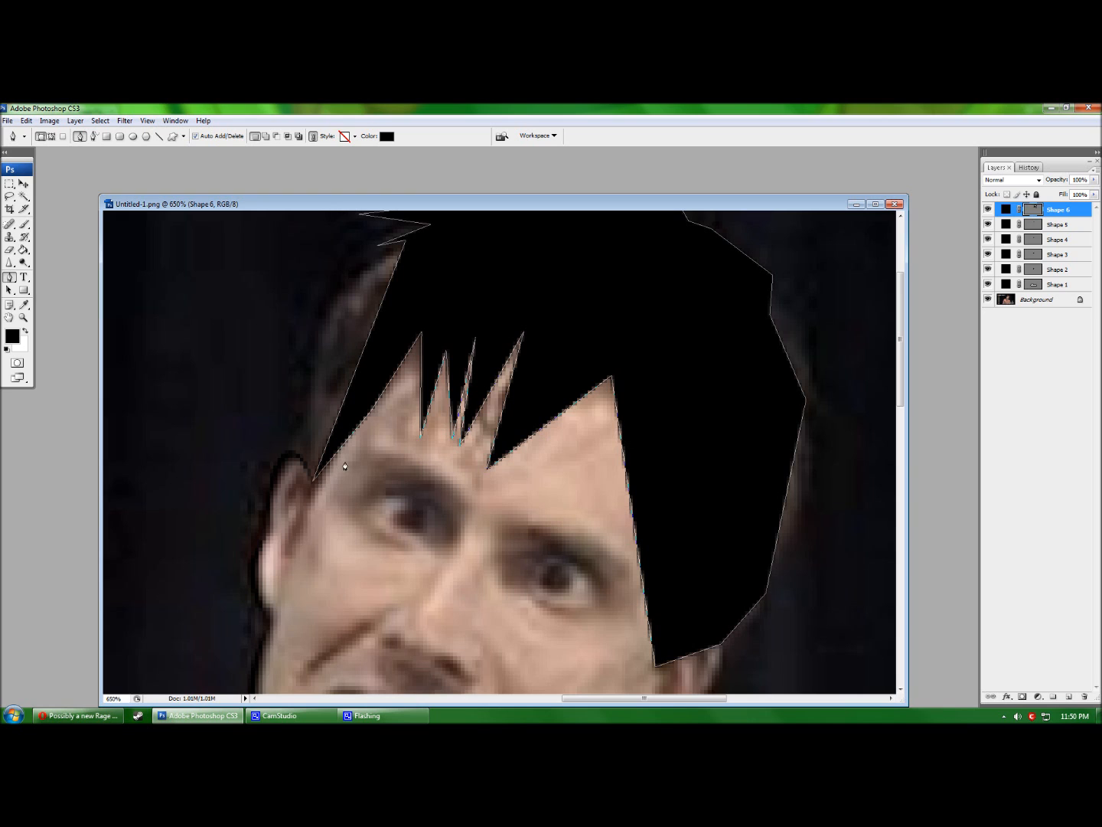
Bend the hair's straight left edge, the small spike's upper edge and the fringe spike's left edge into curves.
scroll(394, 504, up, 1)
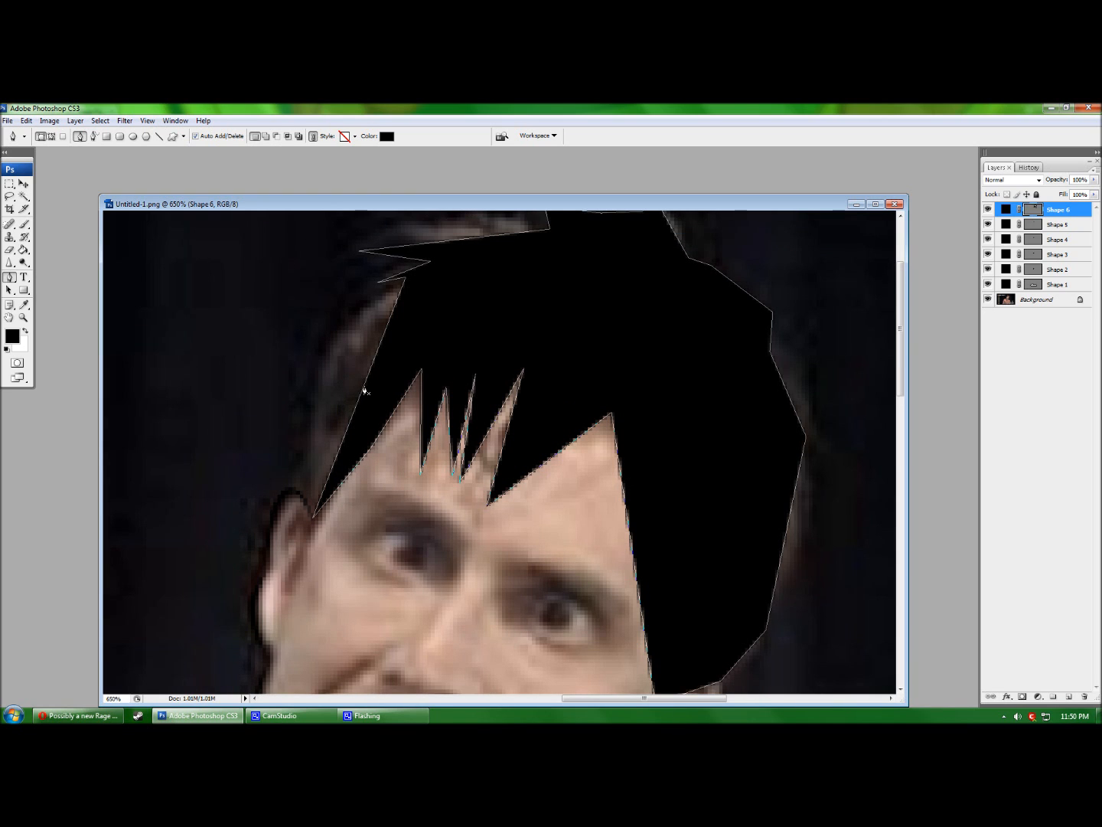
drag(364, 390, 326, 364)
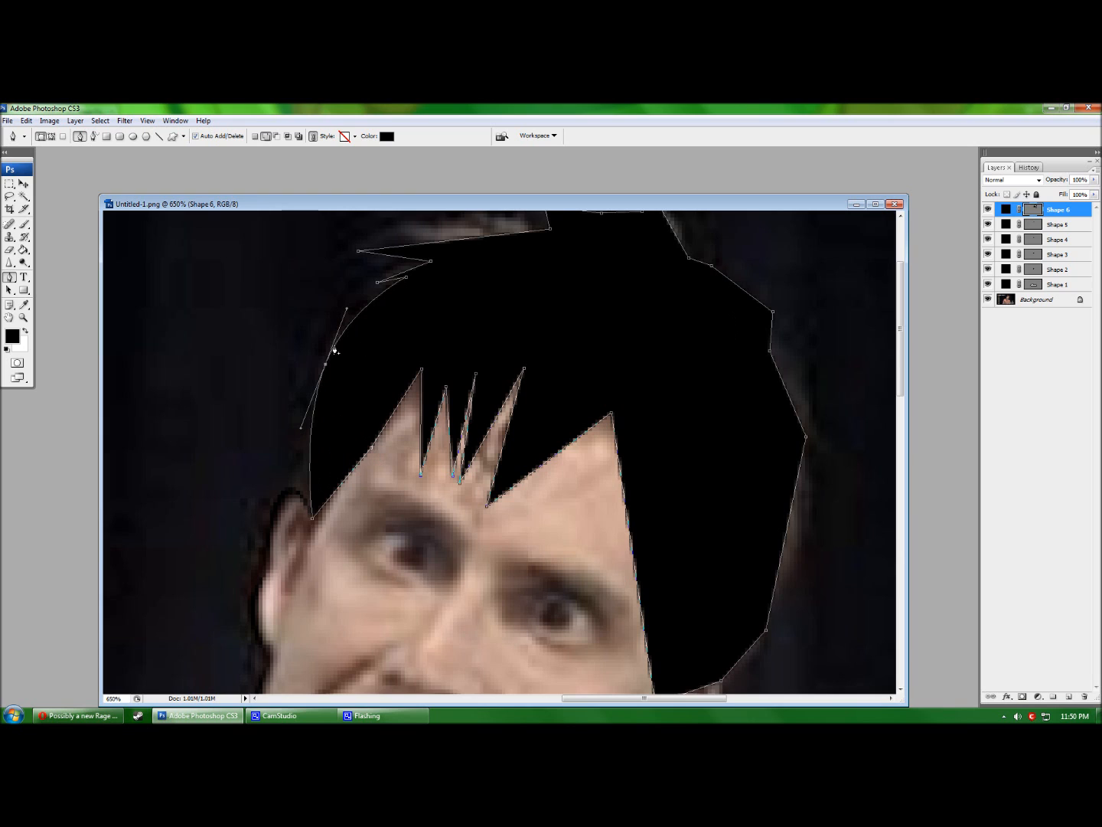
scroll(354, 352, up, 1)
drag(406, 322, 456, 261)
click(401, 323)
drag(408, 305, 422, 289)
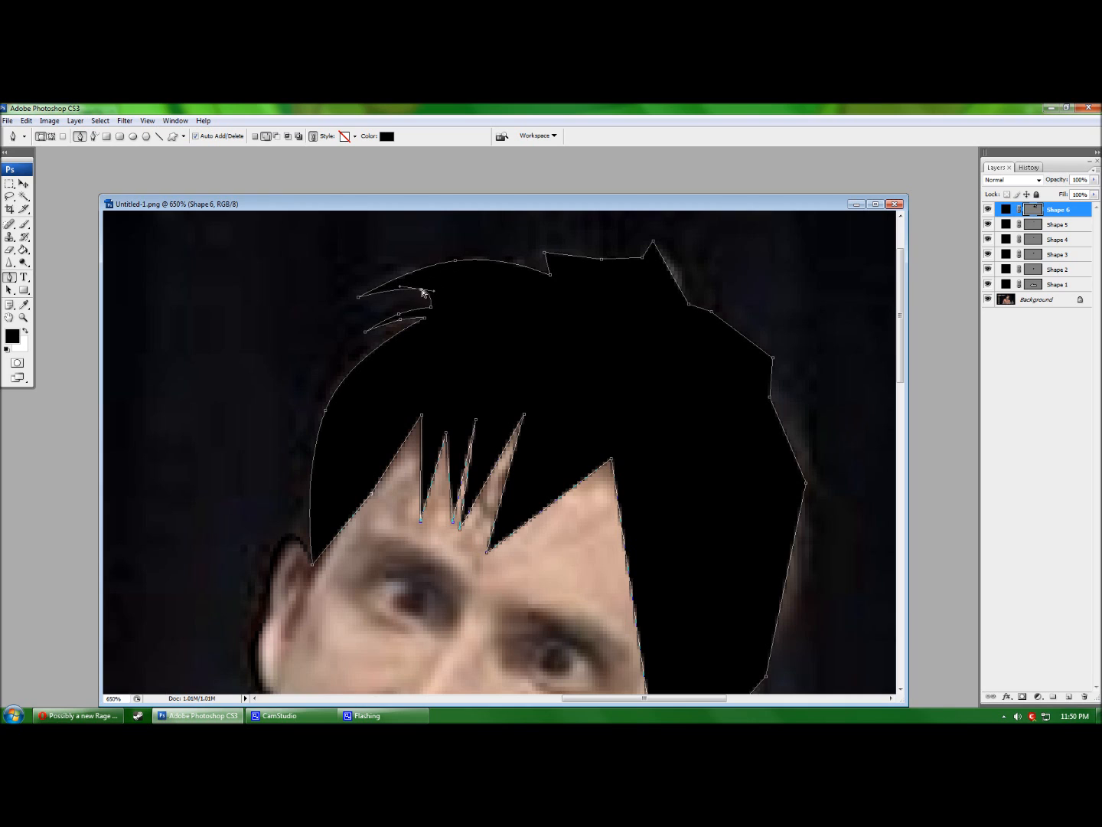
scroll(535, 306, up, 2)
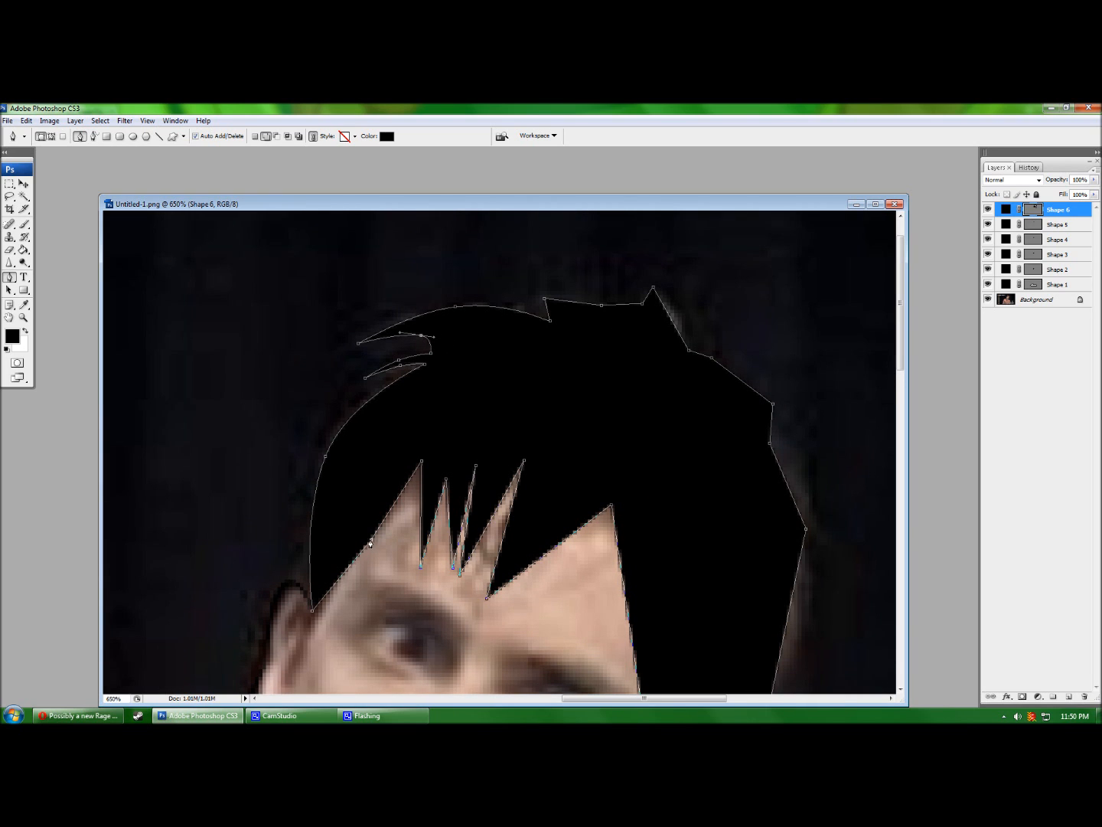
mouse_move(373, 535)
mouse_down()
mouse_move(323, 471)
mouse_move(372, 497)
mouse_move(378, 518)
mouse_up()
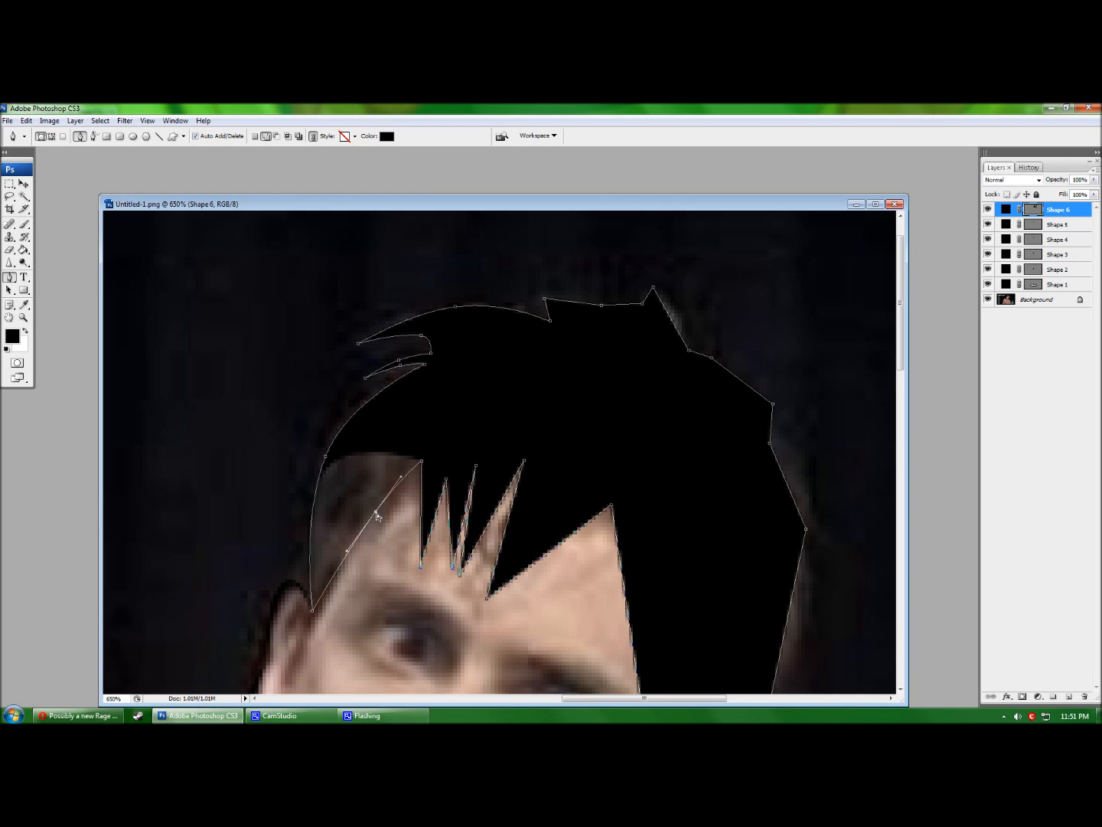
Notch and curve the hair's top edge and bend the spike's edges.
scroll(584, 329, up, 1)
drag(602, 335, 612, 359)
drag(548, 342, 554, 339)
click(571, 340)
drag(571, 340, 798, 380)
click(653, 315)
click(636, 336)
click(676, 357)
Replace the right-edge outline points with smooth curve points.
scroll(684, 349, down, 1)
click(712, 349)
click(713, 357)
click(773, 395)
scroll(772, 441, down, 2)
click(770, 368)
click(773, 381)
scroll(800, 390, down, 2)
Smooth the lower-right curve and bend the hair's bottom edge over the ear.
drag(787, 491, 807, 494)
scroll(806, 499, down, 3)
click(749, 501)
click(767, 483)
click(754, 505)
click(694, 544)
drag(693, 544, 704, 507)
click(643, 462)
drag(643, 461, 694, 345)
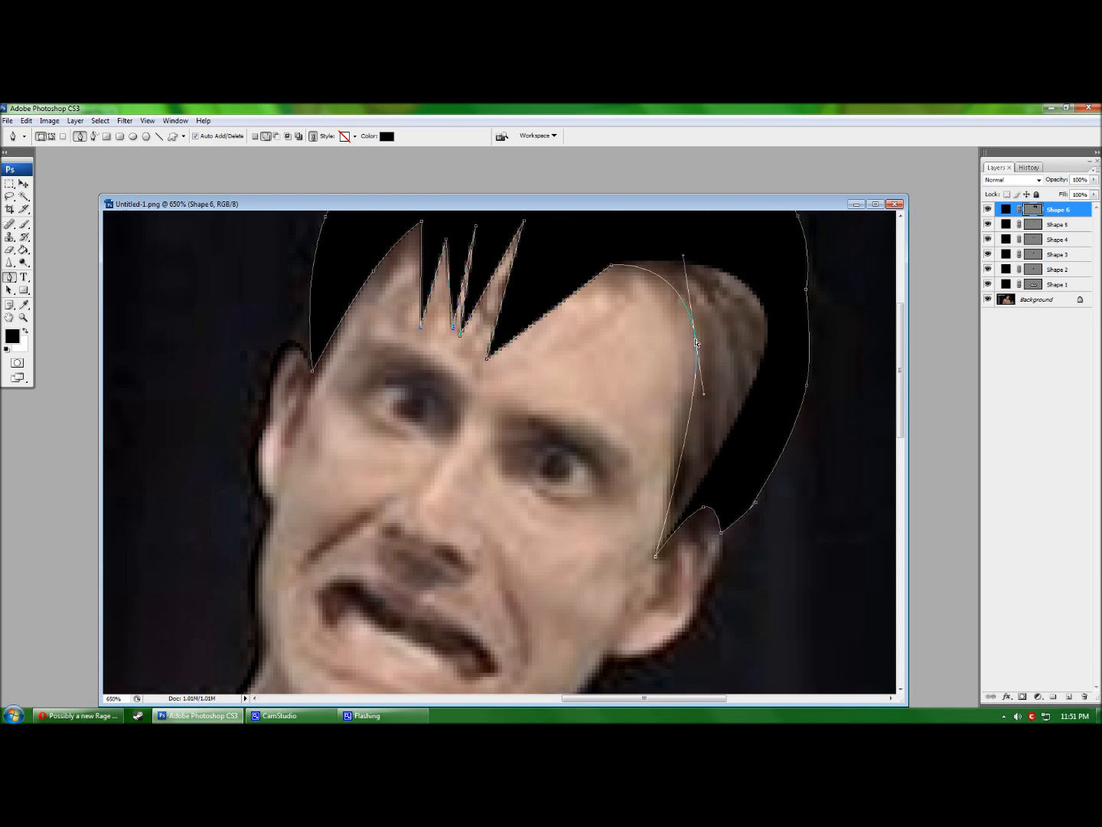
Curve the strand edges and move the strand tip over the forehead.
scroll(651, 347, up, 1)
click(573, 340)
mouse_move(573, 340)
mouse_down()
mouse_move(544, 262)
mouse_move(569, 319)
mouse_up()
drag(524, 267, 496, 281)
click(522, 315)
click(533, 320)
drag(533, 320, 520, 307)
Reshape the gap between strands, bow the leftmost edges outward and hide the path.
drag(460, 377, 478, 396)
mouse_move(496, 281)
mouse_down()
mouse_move(500, 296)
mouse_move(477, 285)
mouse_move(481, 298)
mouse_up()
click(477, 309)
drag(476, 273, 505, 264)
click(471, 313)
drag(471, 312, 410, 318)
click(422, 320)
key(Return)
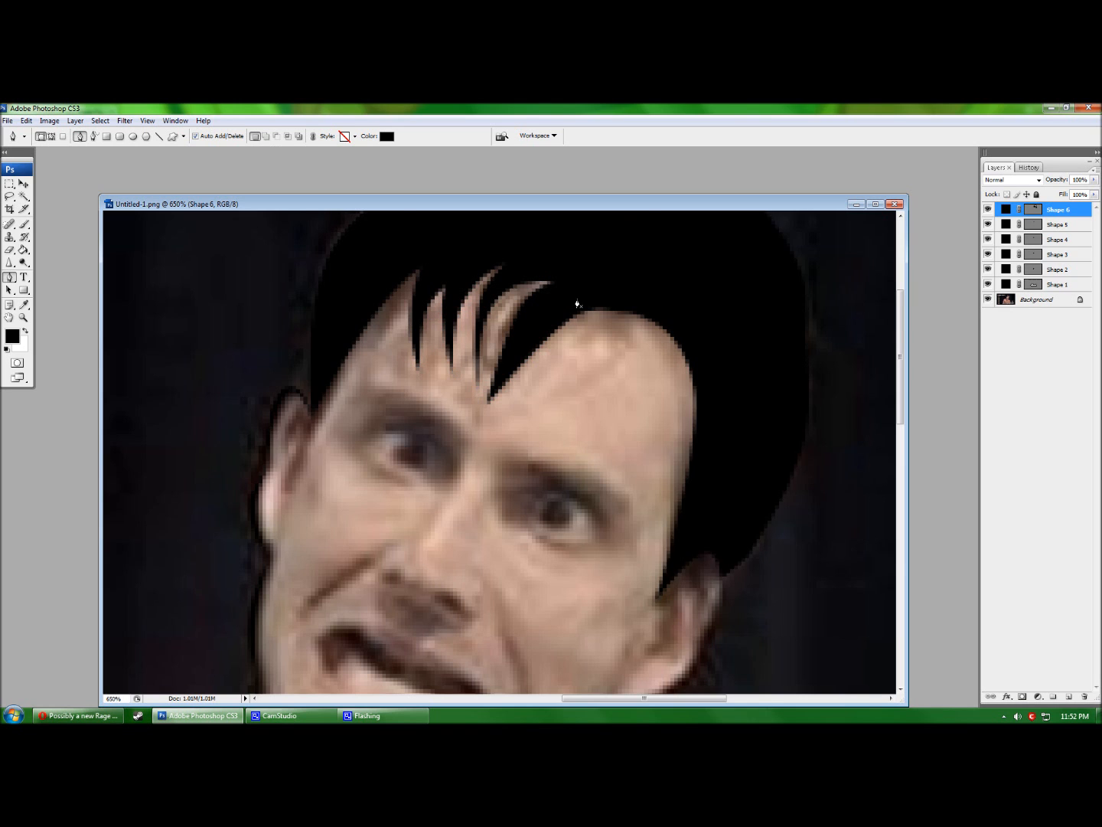
Hide and re-show the Background photo to check the hair, then start Shape 7 below the ear.
scroll(578, 302, up, 3)
click(988, 299)
scroll(828, 383, up, 2)
scroll(823, 393, down, 6)
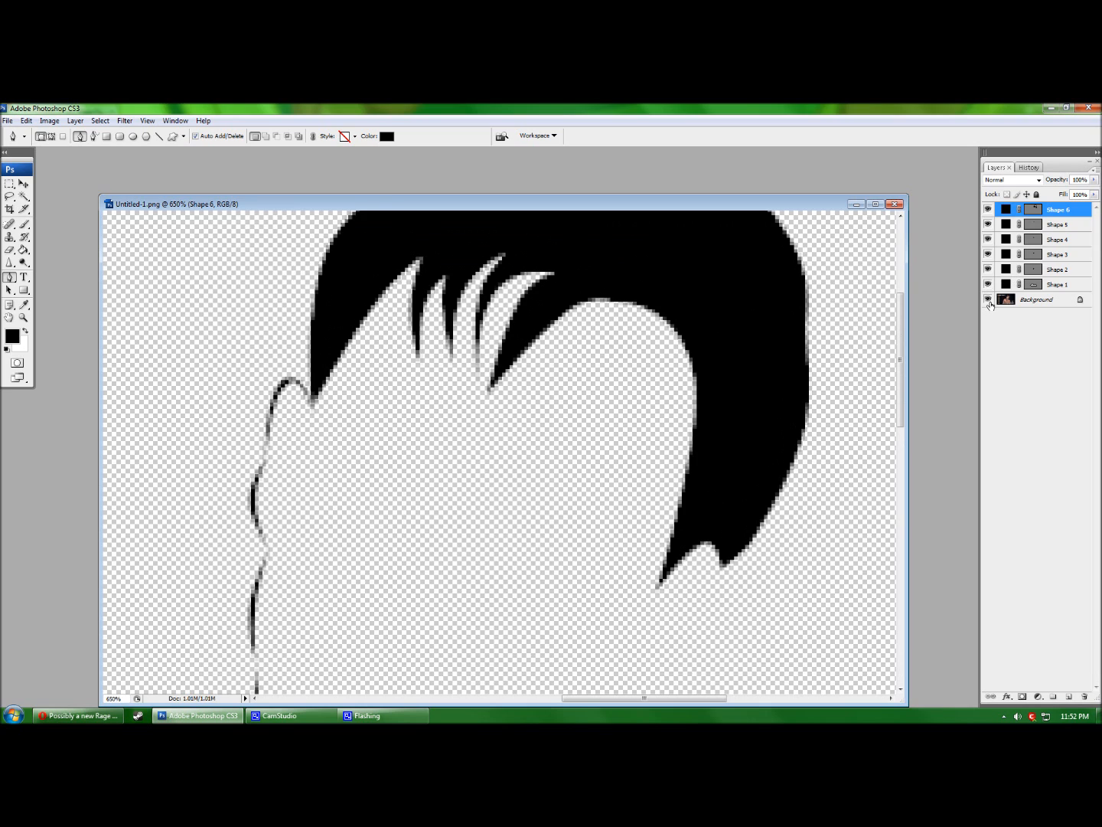
click(988, 299)
scroll(824, 406, down, 6)
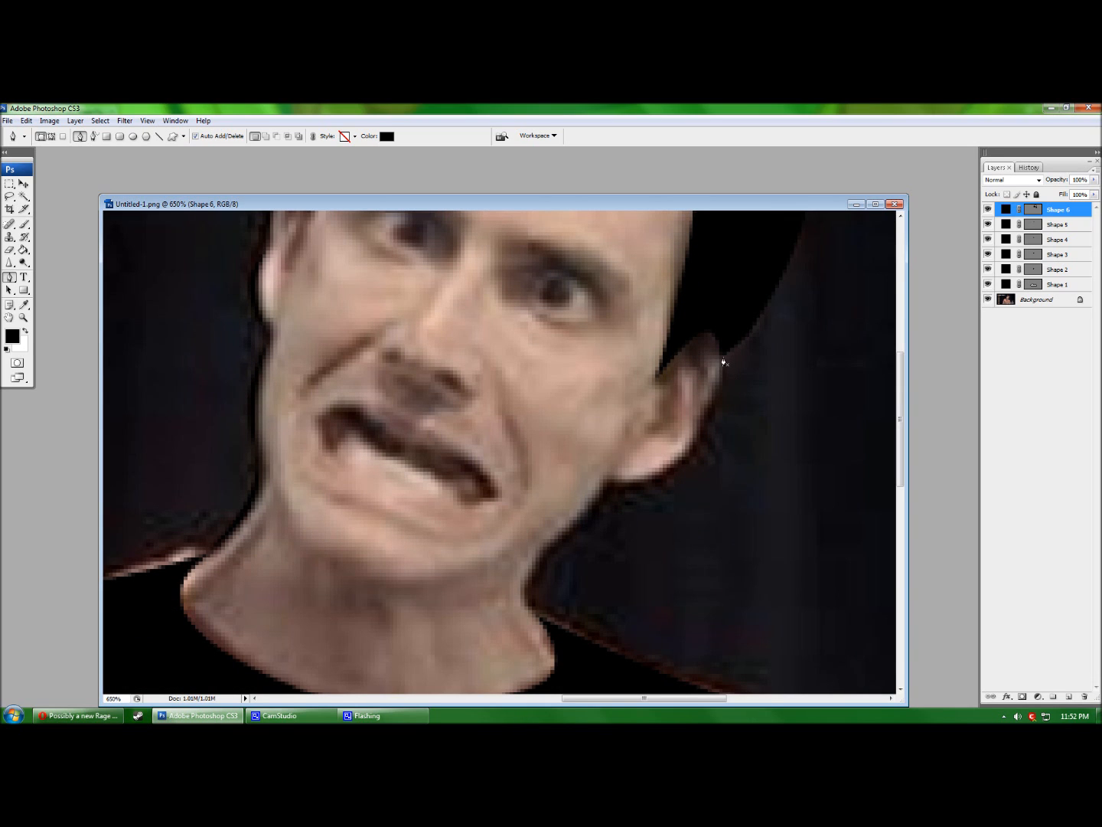
click(722, 358)
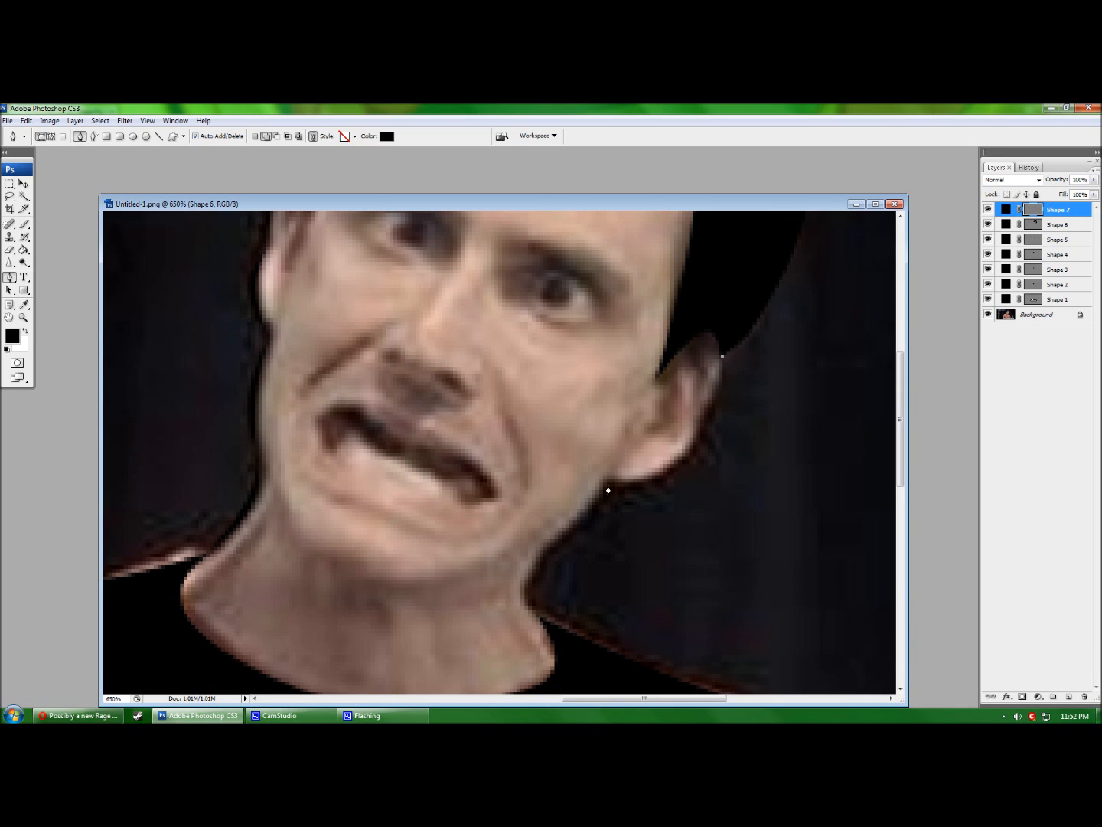
Draw a small triangular crease under the ear and curve its edge concave.
click(705, 414)
click(727, 382)
mouse_move(715, 380)
mouse_down()
mouse_move(750, 384)
mouse_move(728, 387)
mouse_up()
click(726, 383)
click(713, 387)
key(Return)
Draw a closed triangle shape along the ear lobe.
click(707, 409)
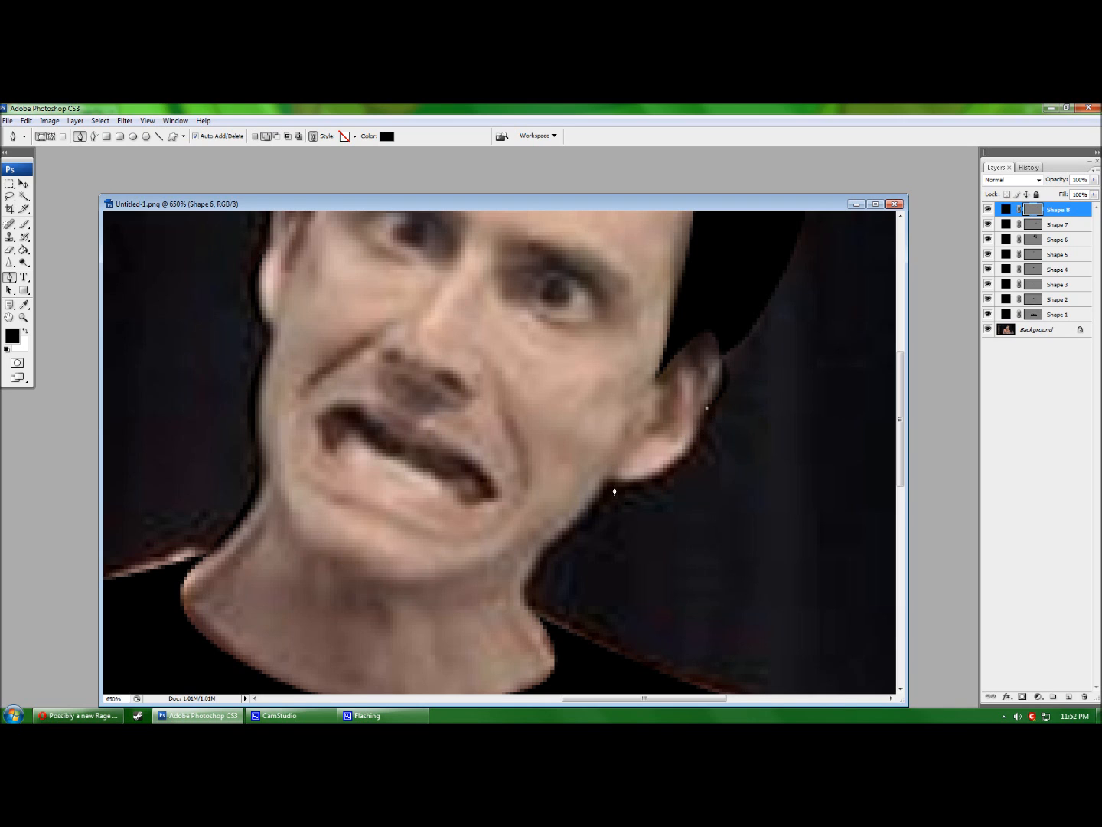
click(608, 483)
click(702, 508)
click(707, 410)
click(702, 510)
key(ctrl+z)
ctrl+click(704, 485)
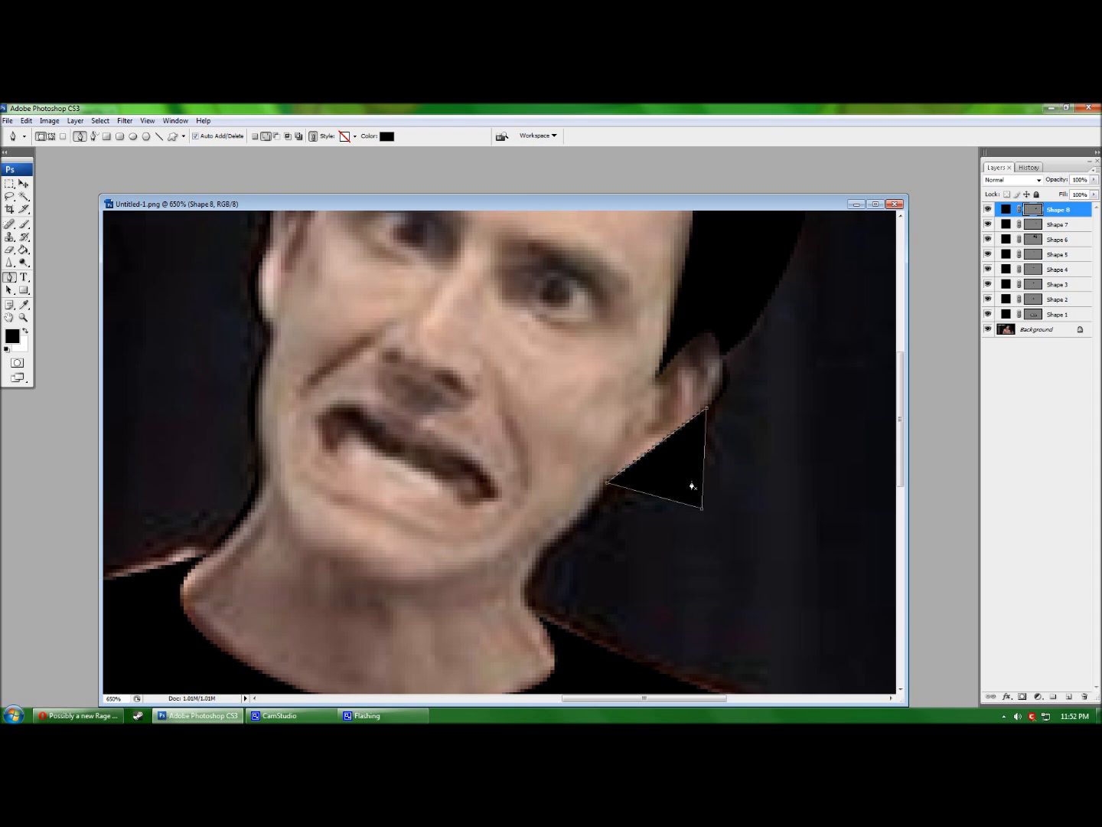
Curve the triangle into a thin crescent along the ear lobe, then start Shape 9 on the neck.
drag(657, 444, 715, 521)
click(702, 509)
mouse_move(658, 446)
mouse_down()
mouse_move(708, 494)
mouse_move(672, 466)
mouse_up()
drag(715, 522, 680, 469)
key(Return)
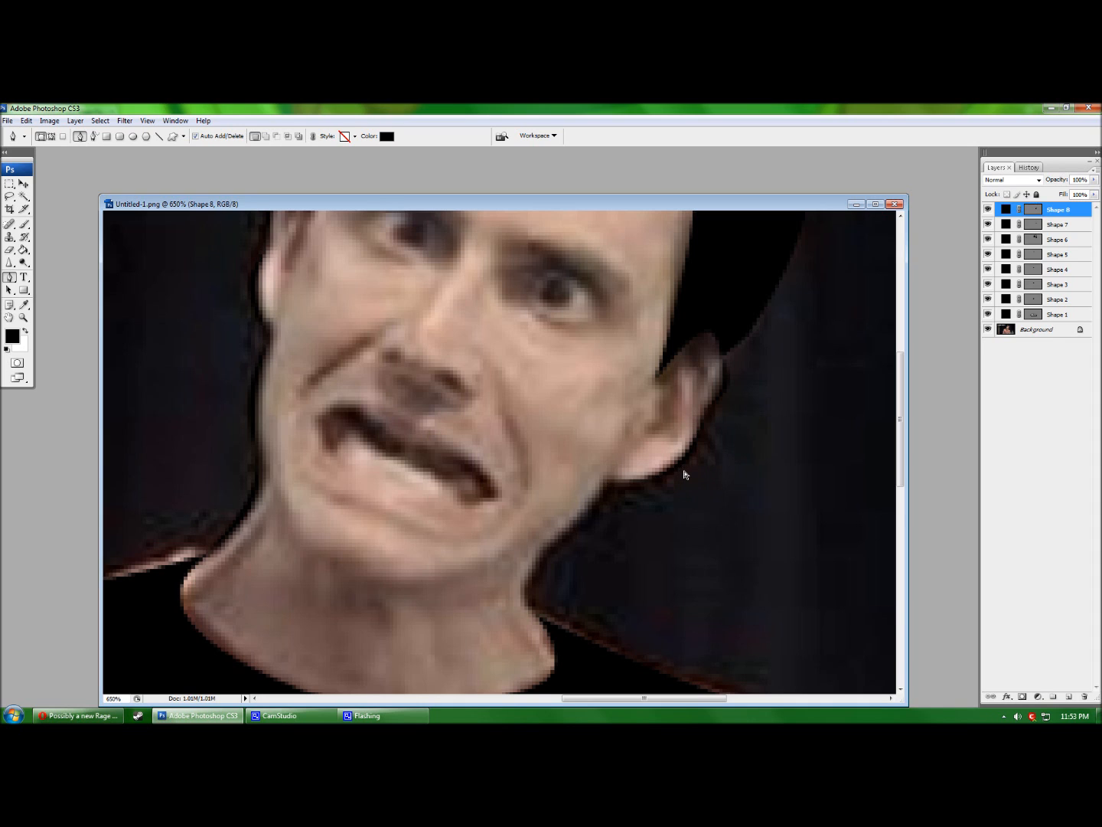
key(ctrl+z)
drag(716, 525, 683, 479)
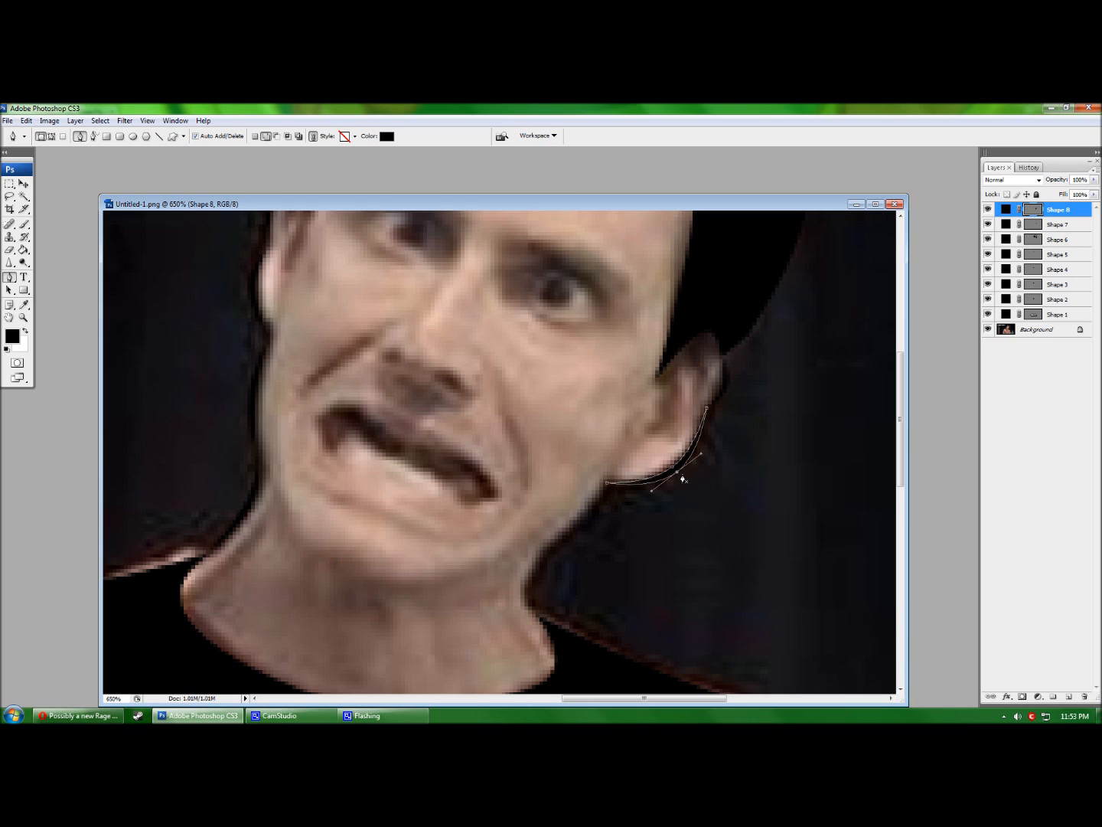
key(Return)
click(609, 483)
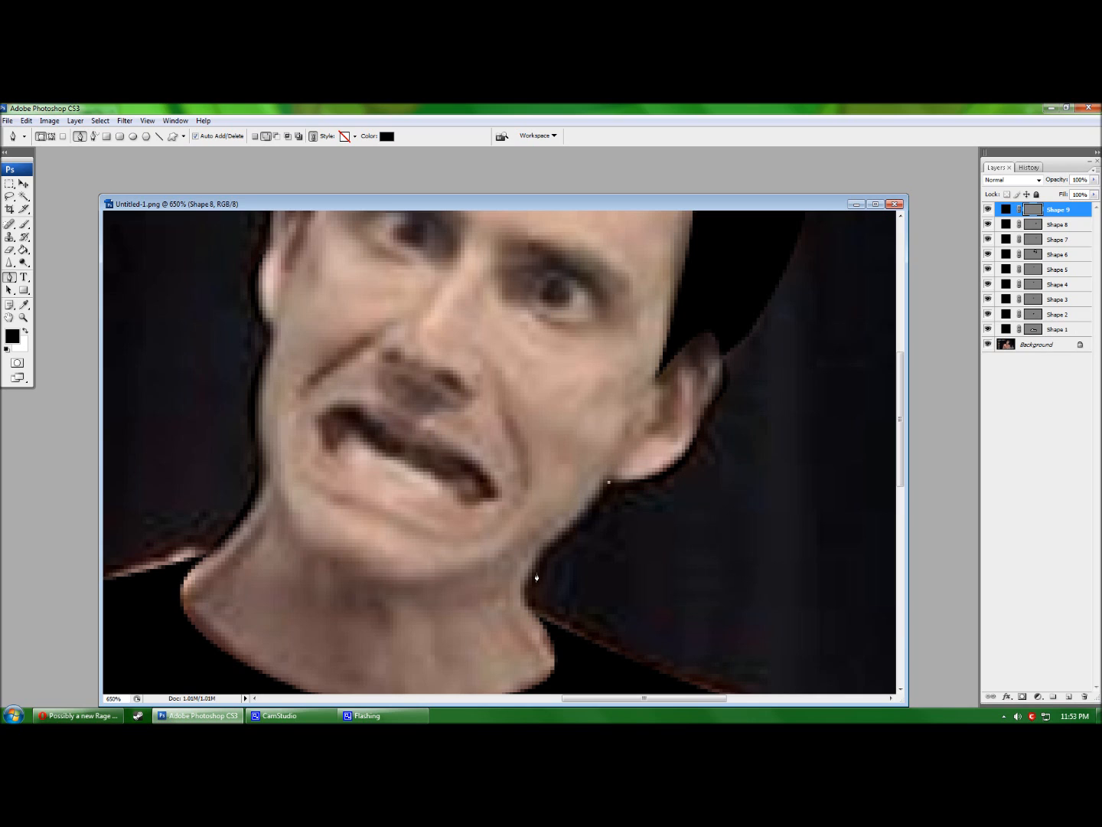
Complete the first neck triangle and bend its diagonal edge inward.
click(541, 559)
click(548, 490)
click(608, 483)
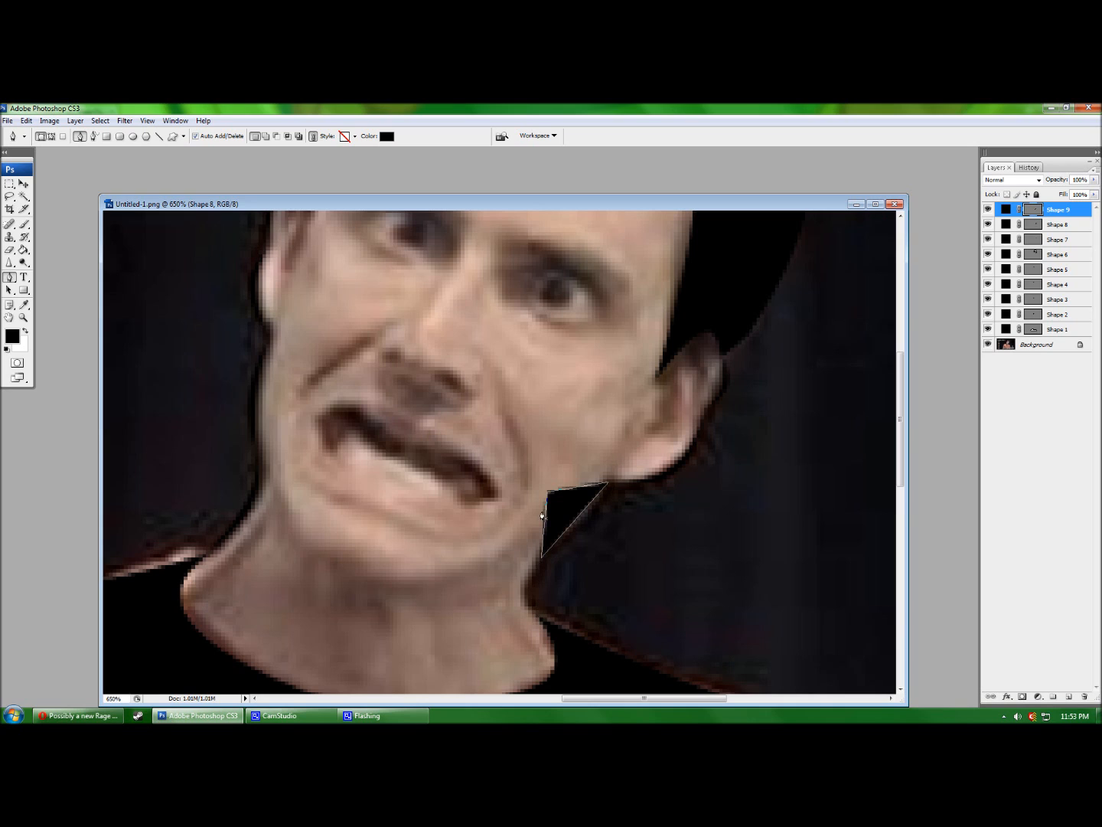
ctrl+click(575, 521)
mouse_move(576, 523)
mouse_down()
mouse_move(557, 503)
mouse_move(576, 519)
mouse_move(552, 513)
mouse_move(603, 517)
mouse_move(582, 526)
mouse_move(597, 545)
mouse_move(585, 531)
mouse_up()
key(Return)
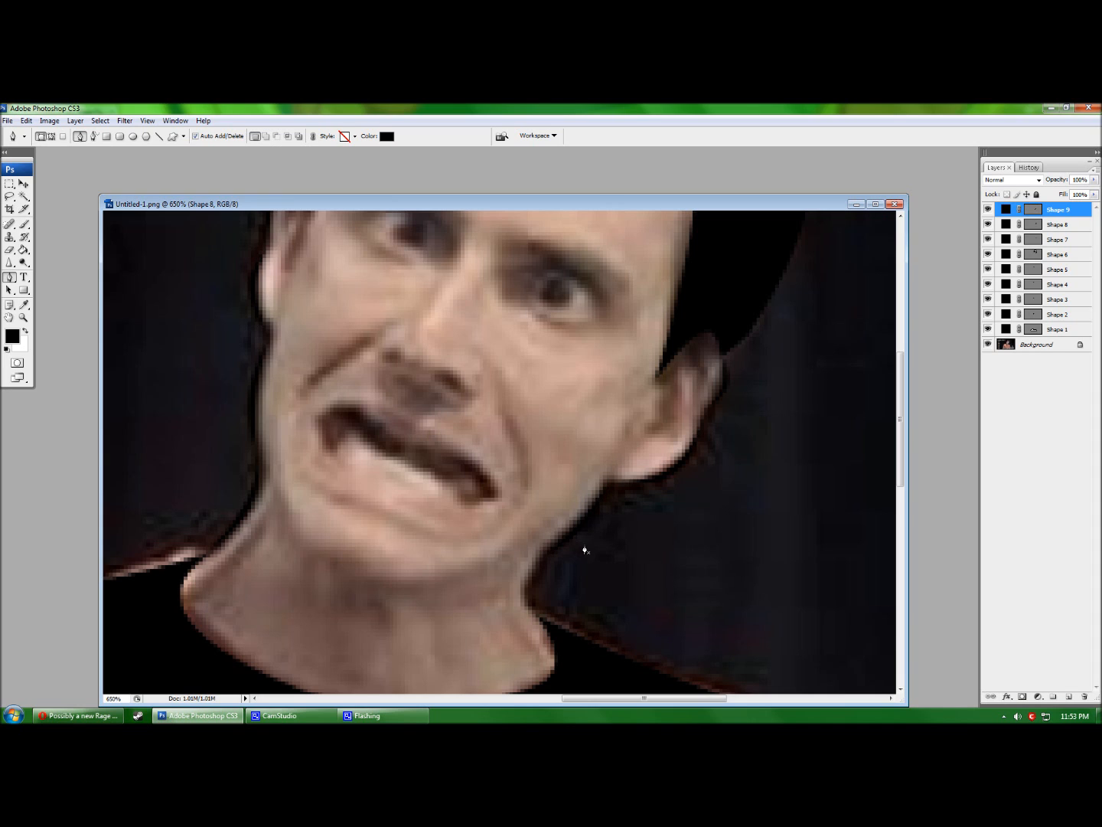
Draw a thin black wedge crease on the right neck edge, then hide the Background photo.
click(545, 553)
click(538, 619)
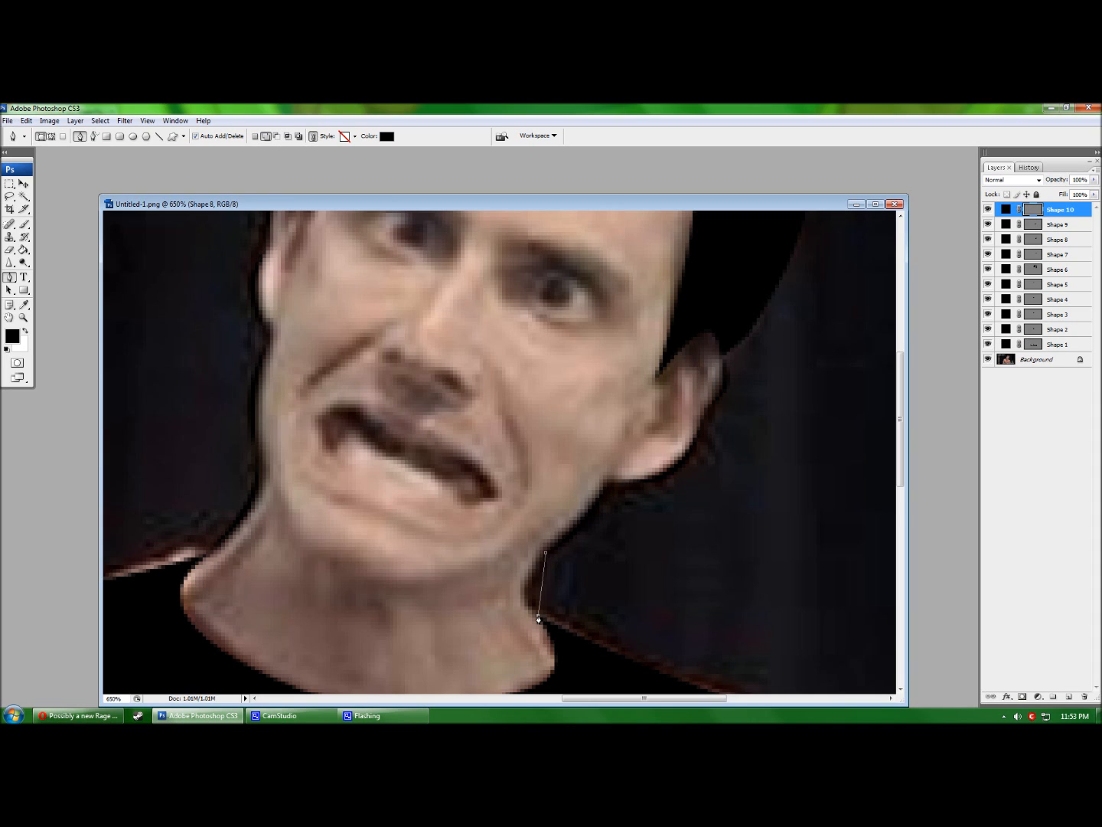
click(491, 592)
click(545, 553)
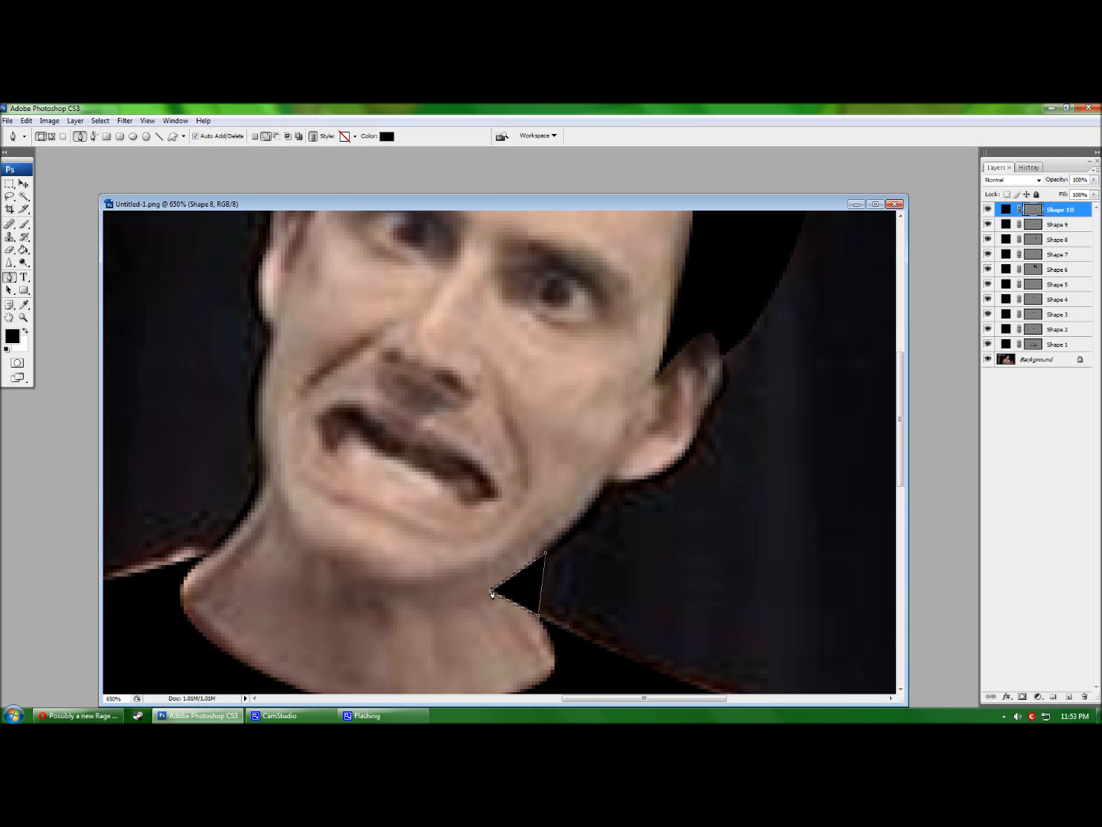
drag(543, 587, 428, 580)
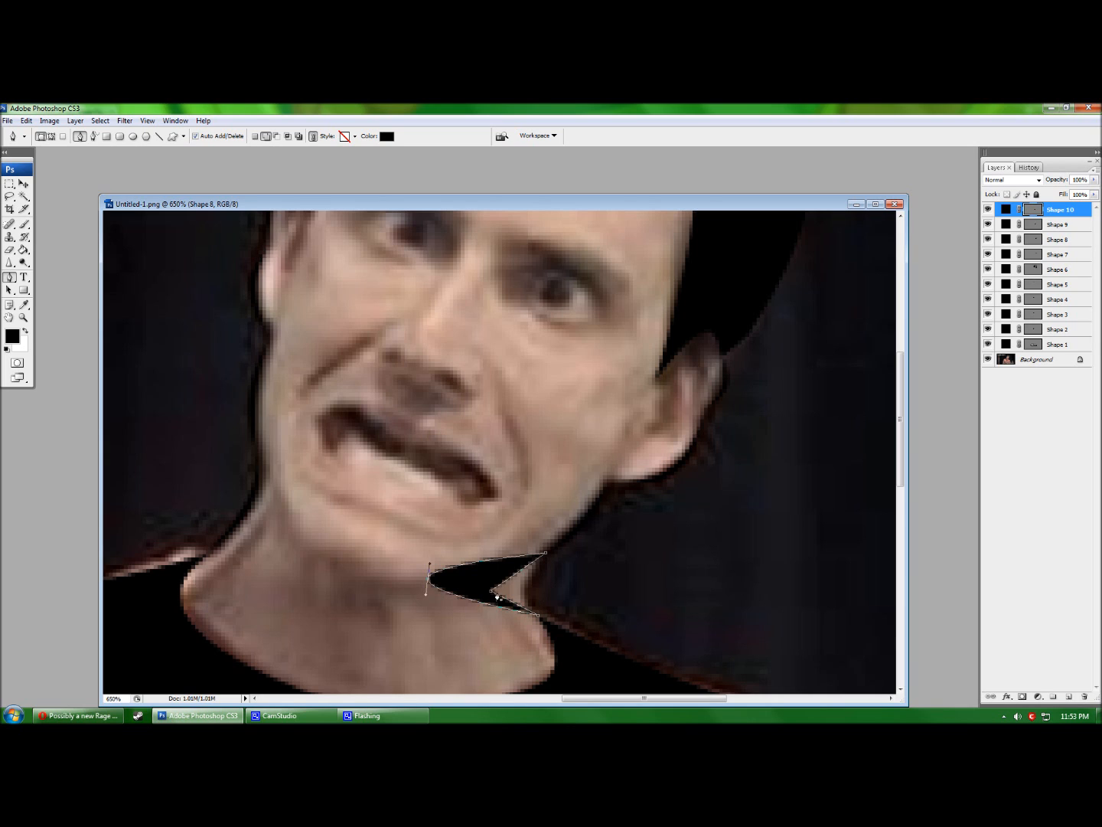
click(493, 593)
mouse_move(542, 592)
mouse_down()
mouse_move(504, 580)
mouse_move(529, 589)
mouse_up()
drag(431, 582, 524, 588)
key(Return)
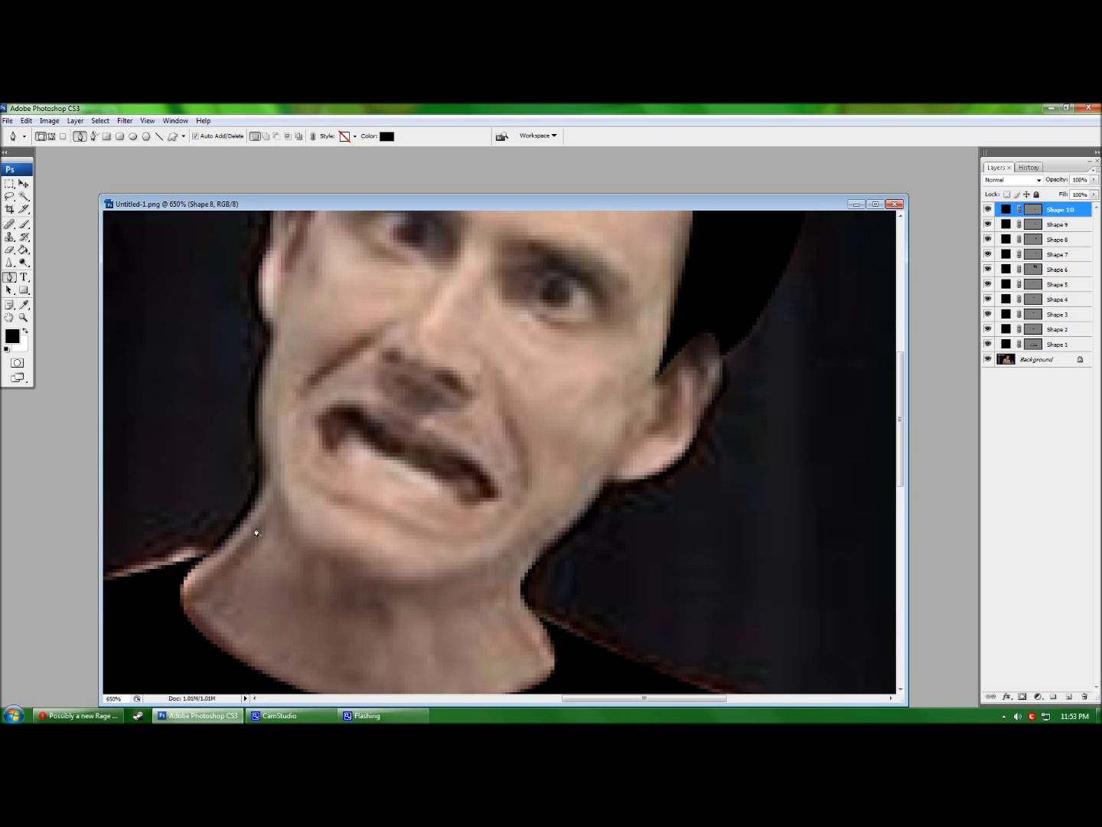
click(988, 359)
scroll(593, 563, up, 3)
Show the Background photo again, compare it hidden and shown, and start a new neck shape.
scroll(593, 566, down, 1)
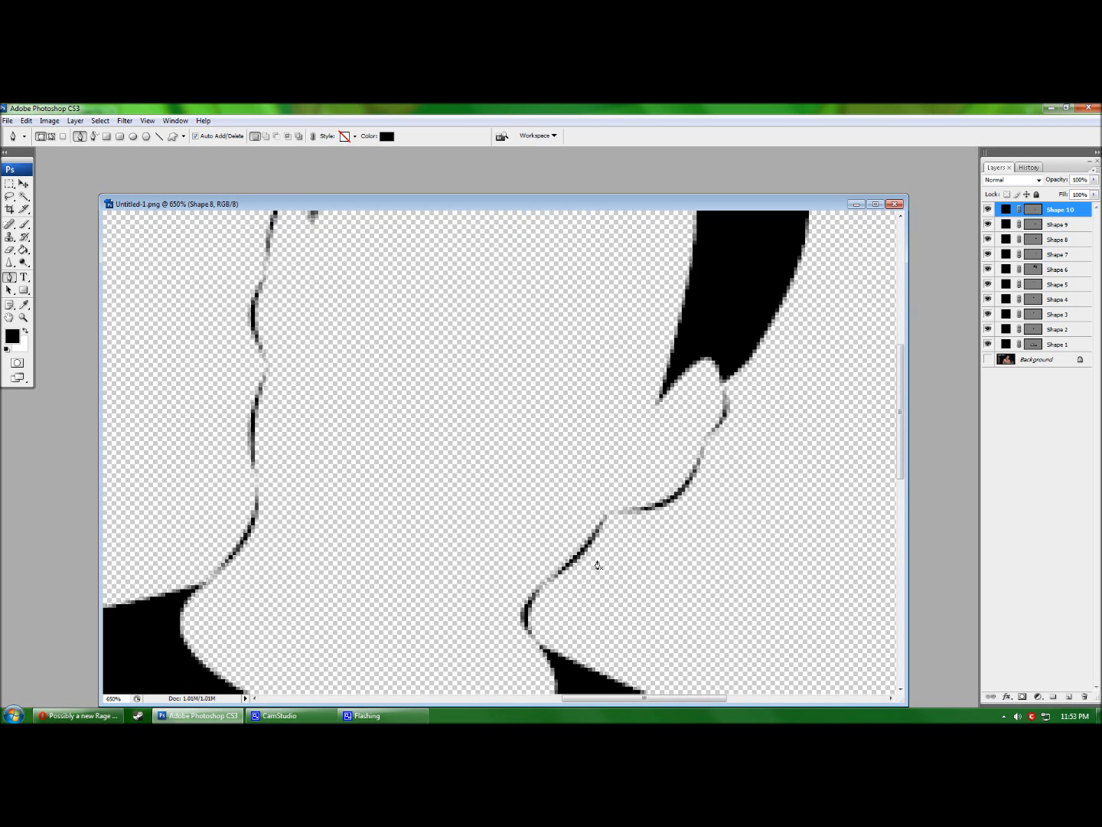
click(988, 359)
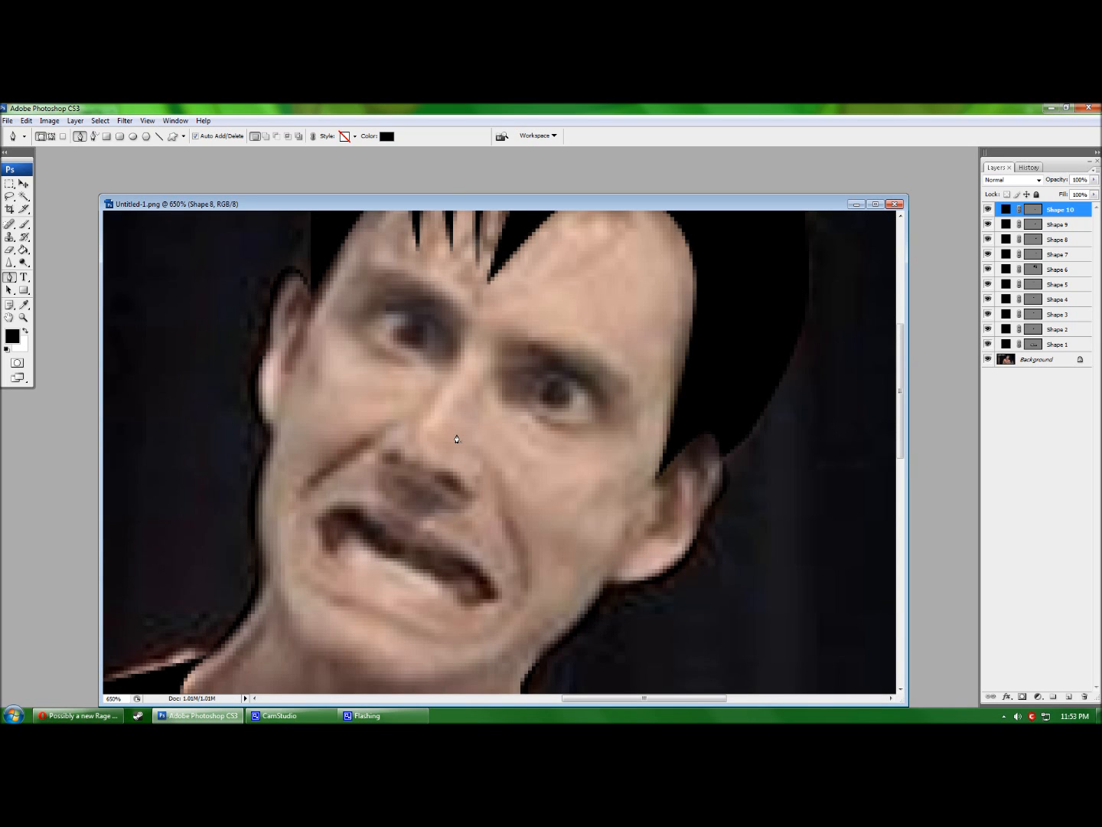
scroll(397, 580, down, 2)
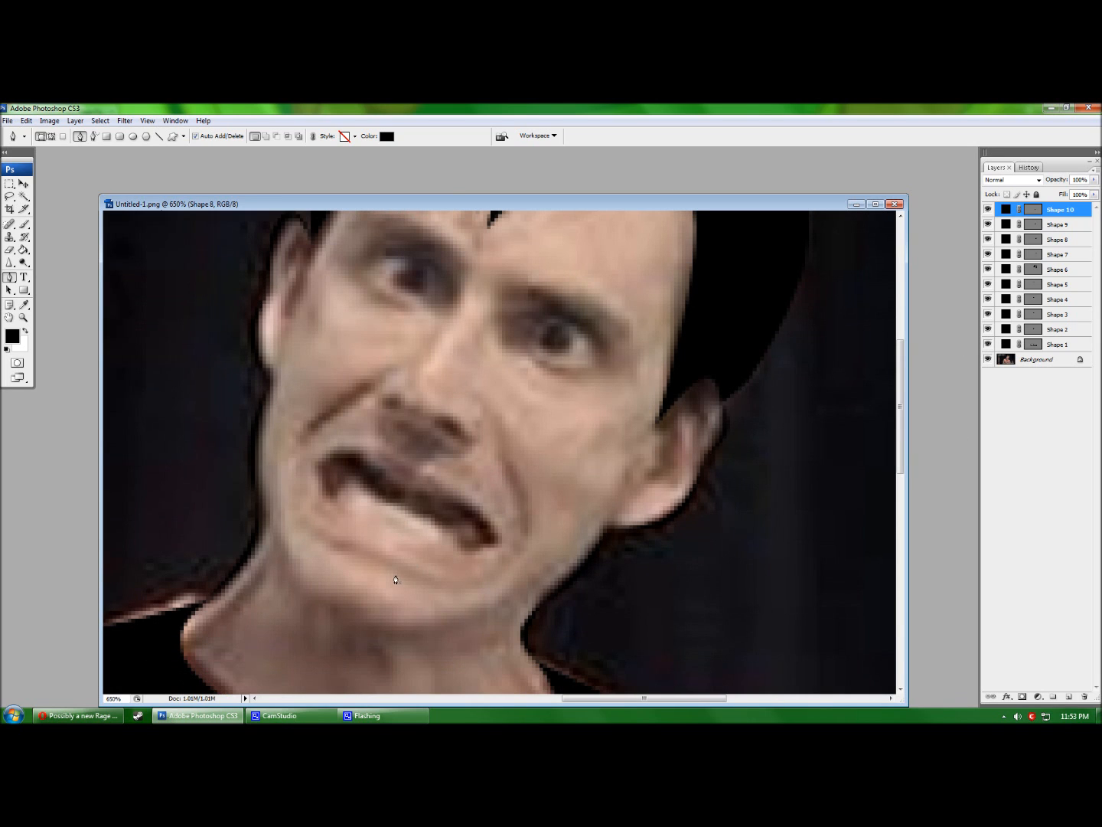
scroll(469, 372, up, 2)
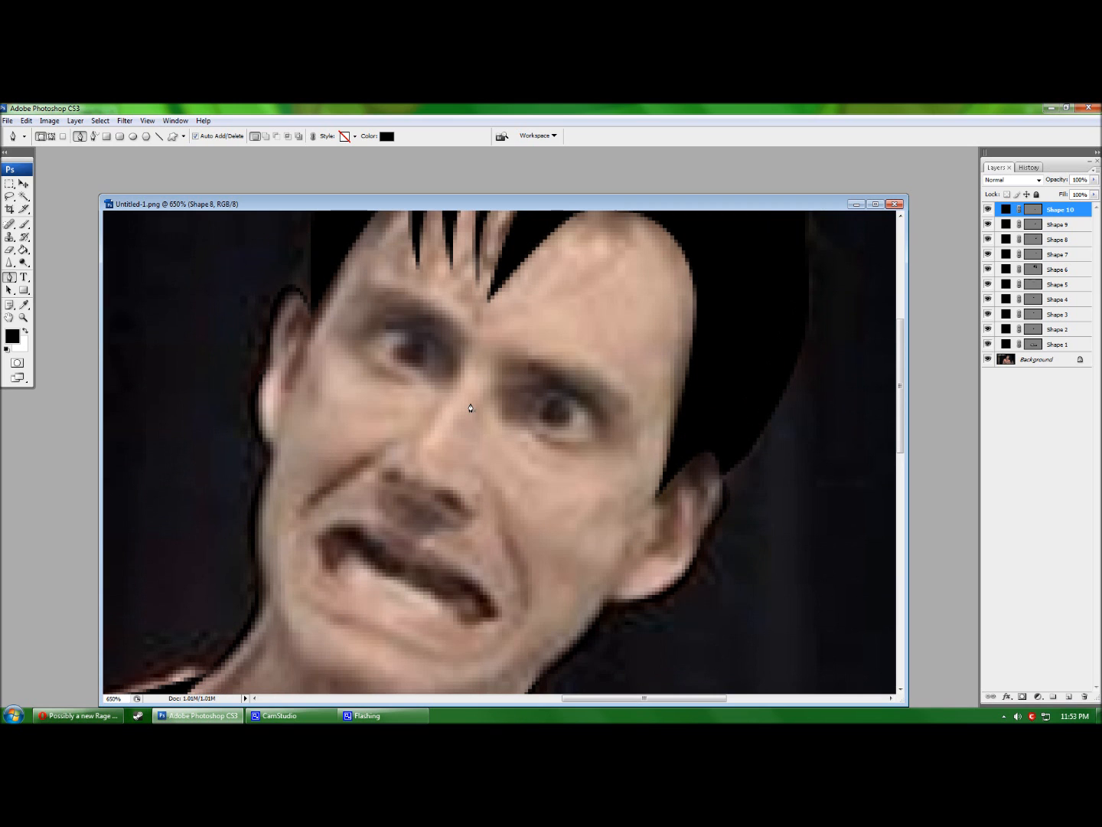
scroll(485, 446, down, 8)
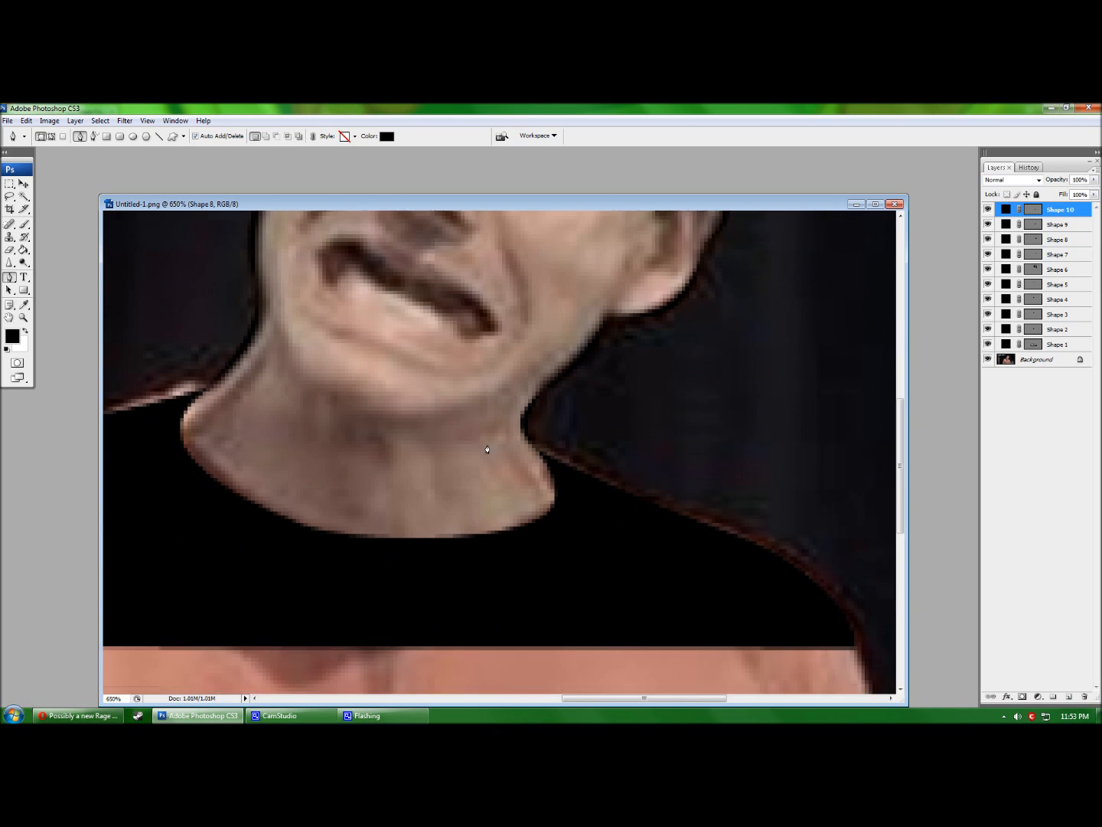
scroll(489, 454, up, 8)
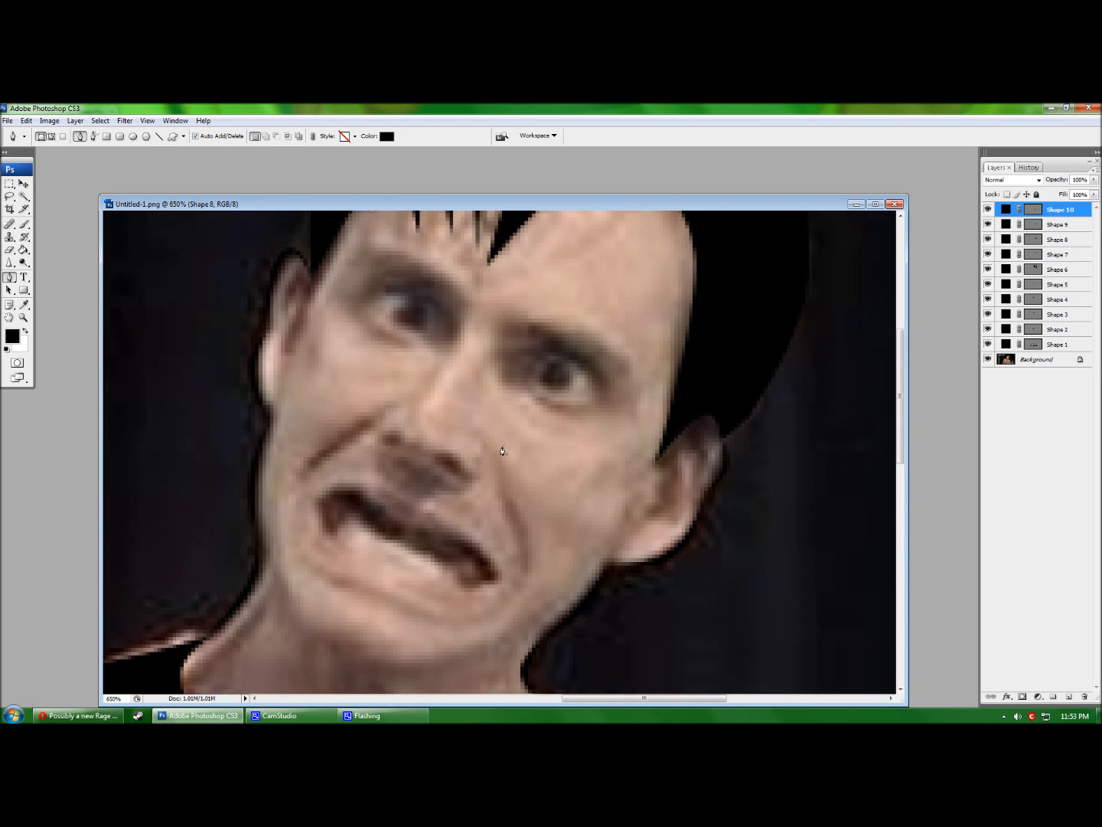
click(988, 359)
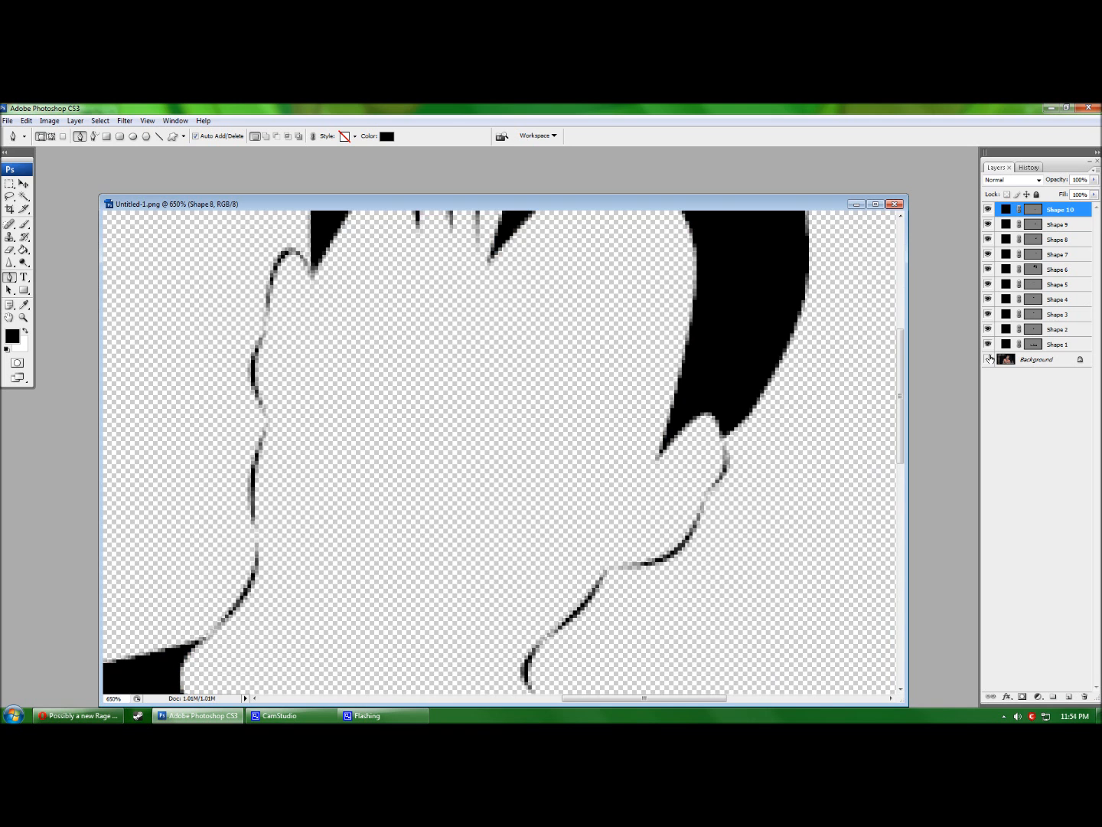
click(988, 359)
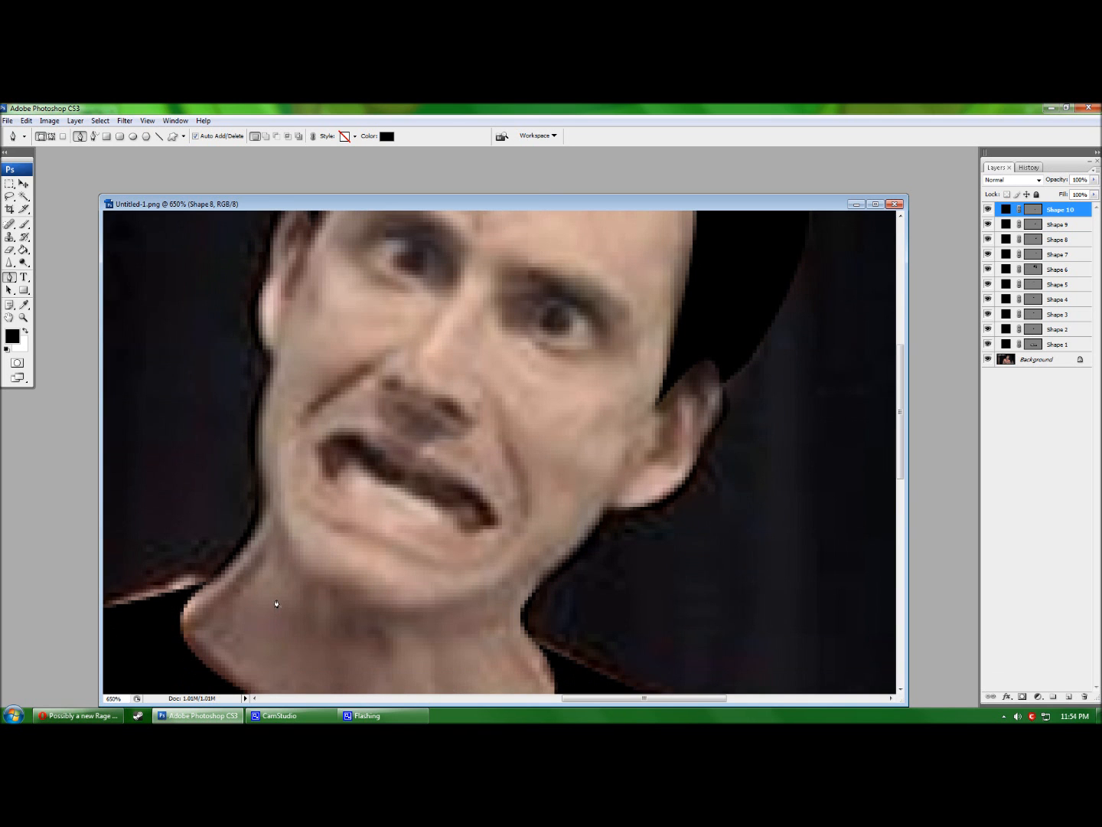
click(271, 511)
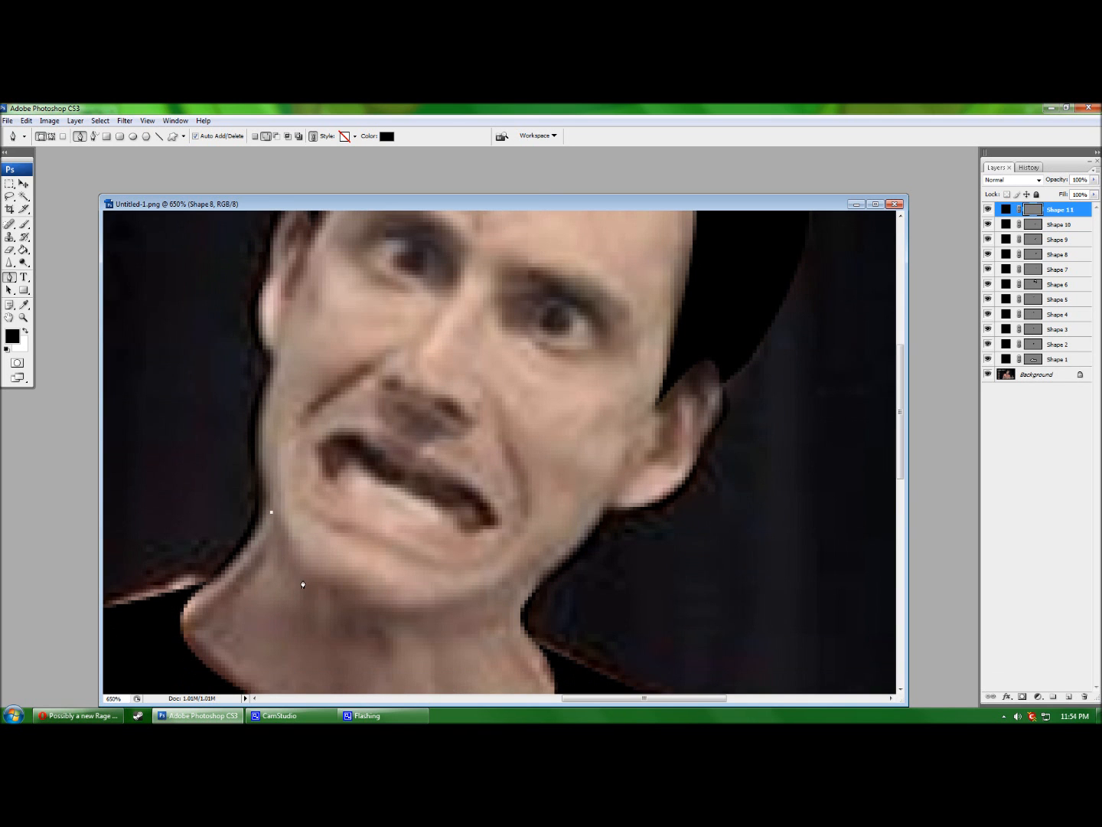
Cancel the stray anchor and undo/redo back to the finished right-neck crease.
scroll(319, 595, down, 3)
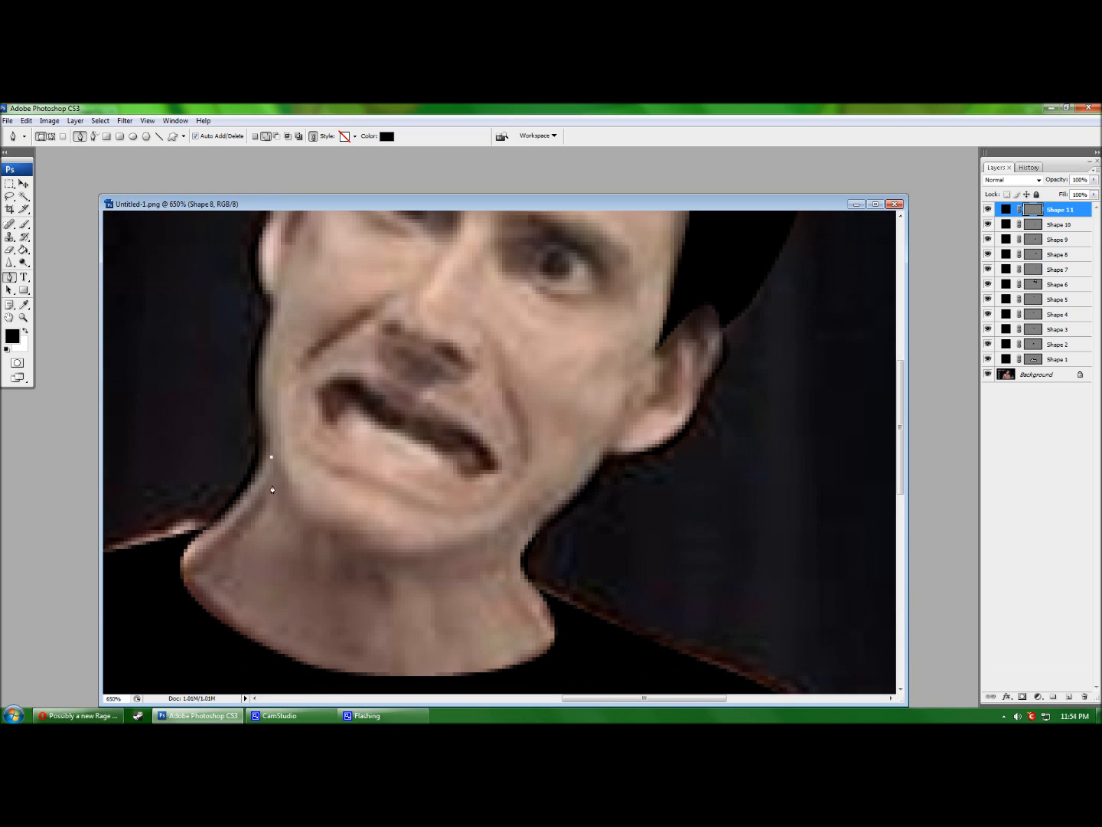
key(Escape)
key(ctrl+z)
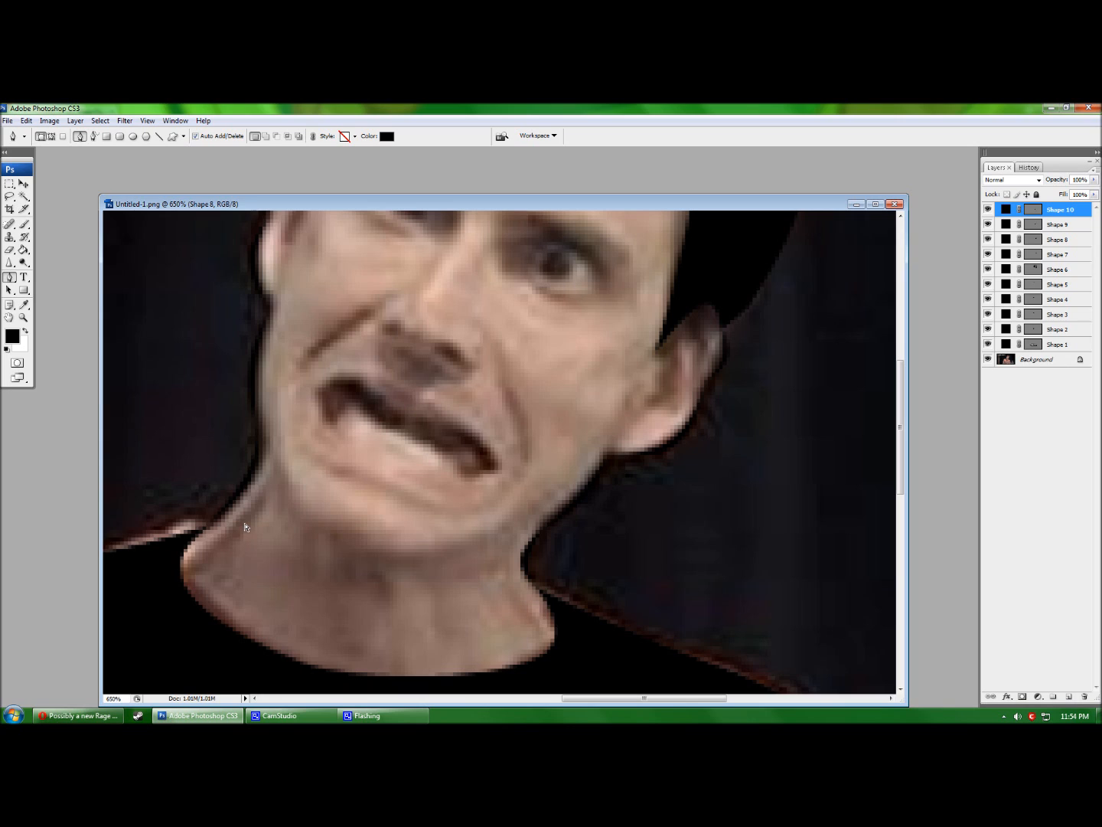
key(ctrl+alt+z)
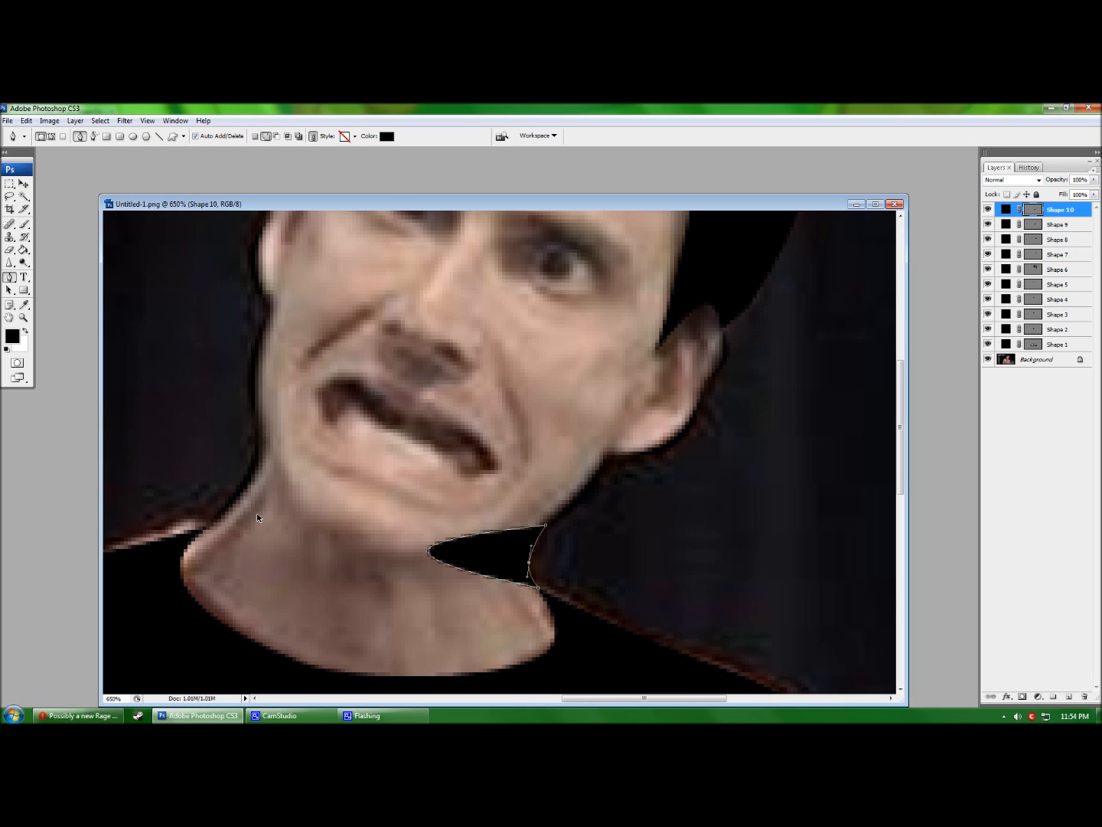
key(ctrl+alt+z)
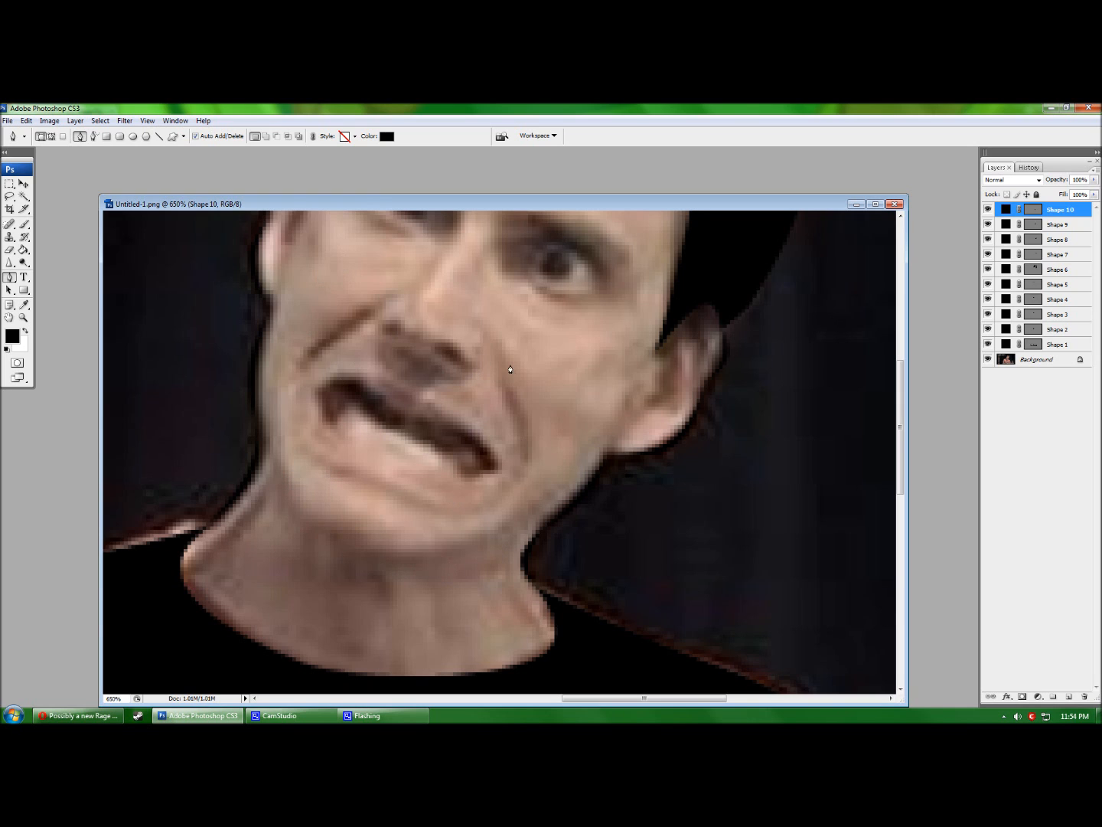
scroll(601, 338, up, 2)
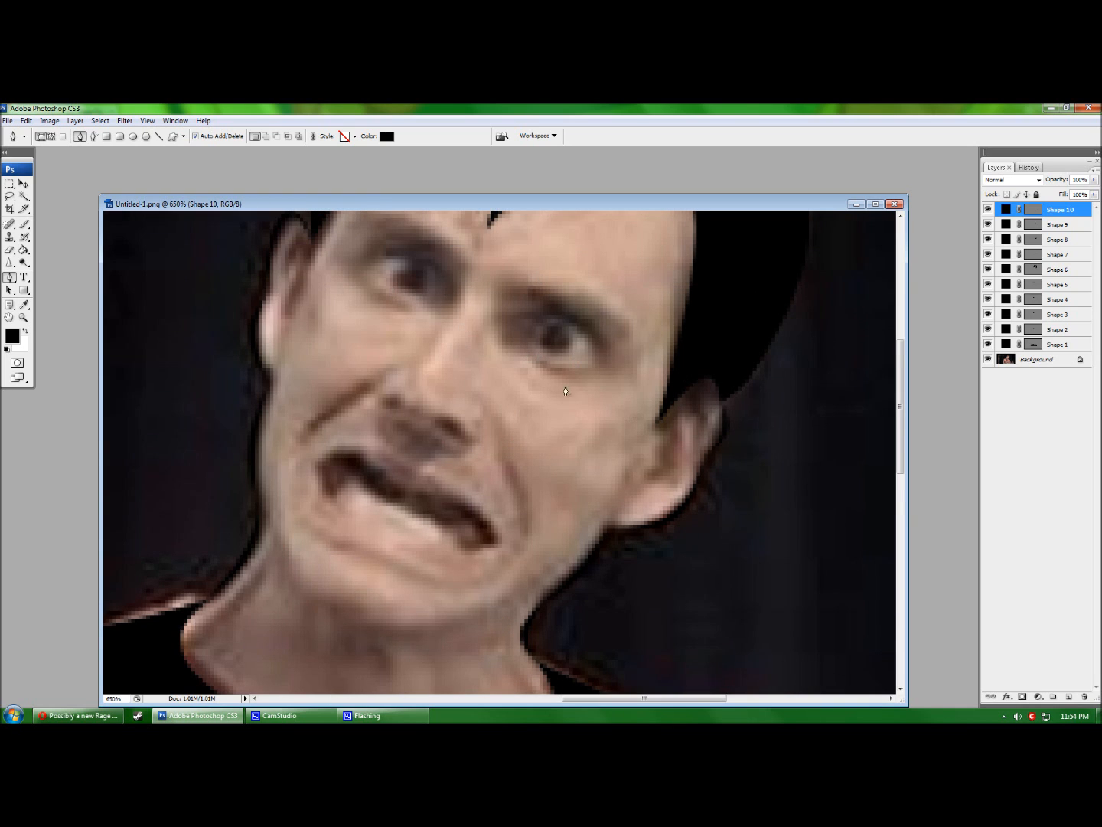
scroll(538, 470, down, 1)
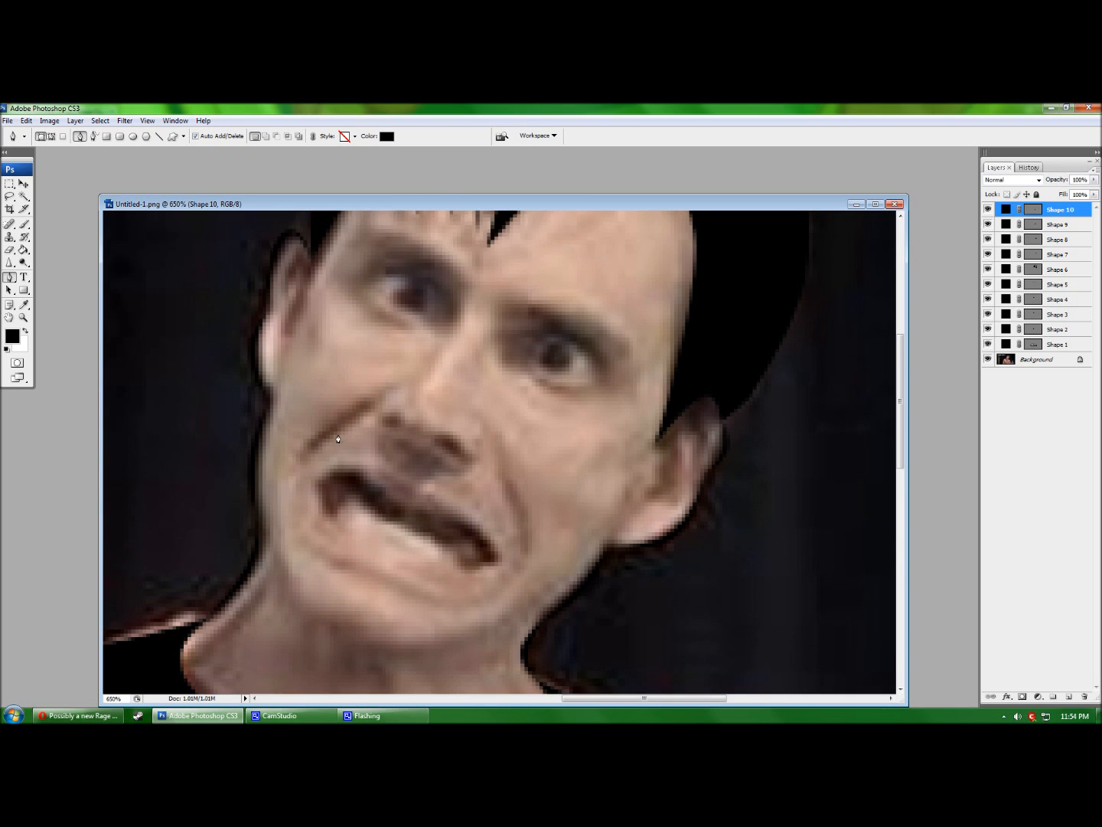
scroll(535, 488, down, 1)
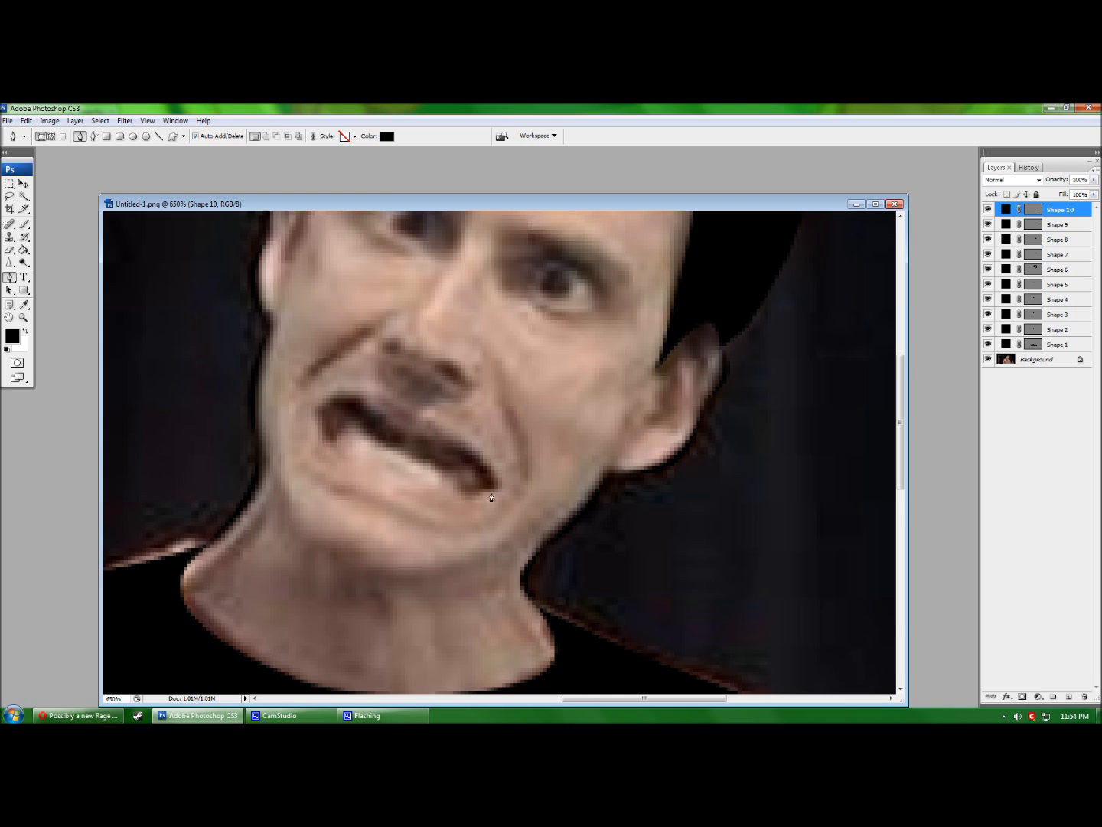
scroll(442, 501, down, 1)
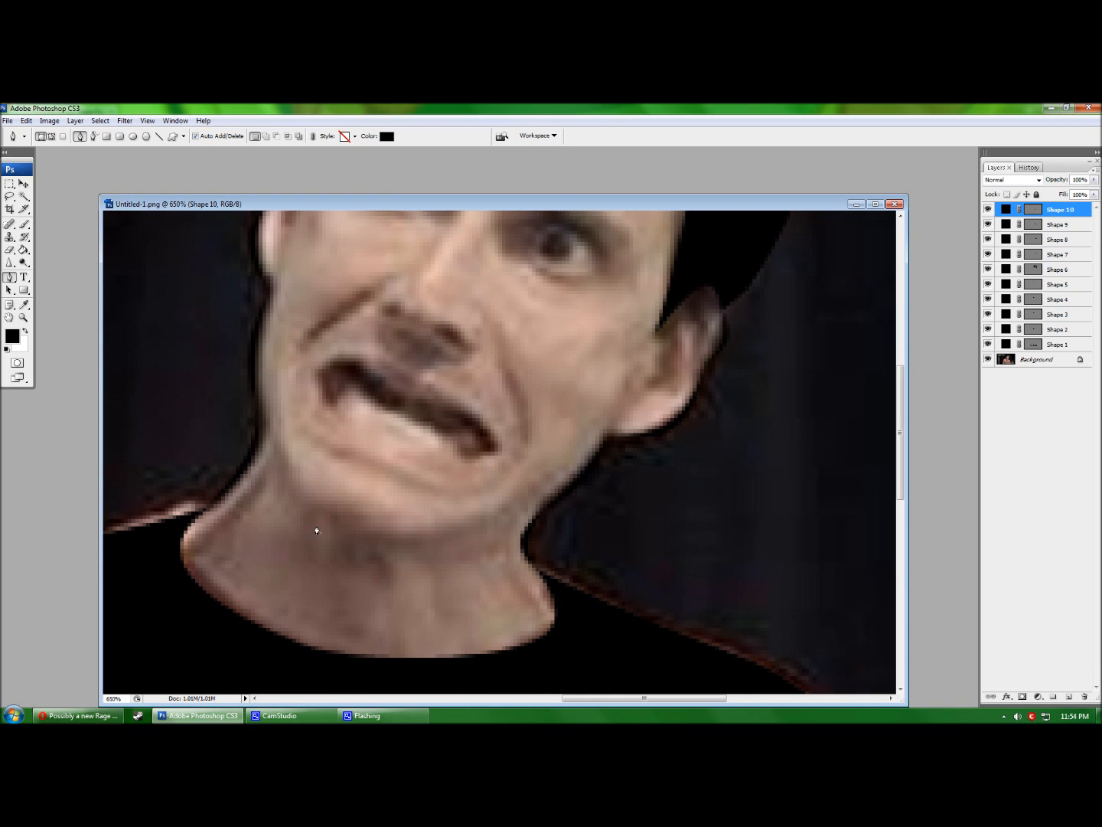
Draw a black triangle on the left edge of the neck.
click(260, 476)
click(207, 538)
click(261, 508)
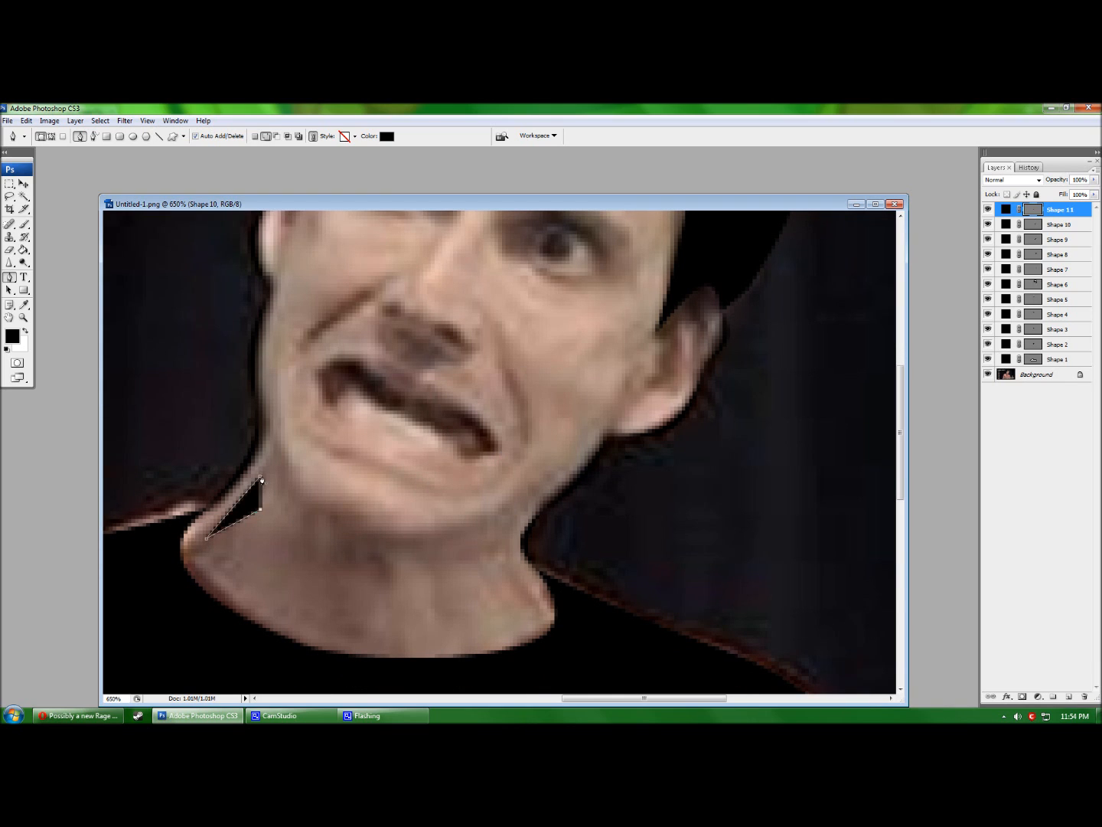
click(261, 509)
key(ctrl+z)
click(240, 504)
key(ctrl+z)
Curve the left-neck triangle into a thin crescent stroke and commit it.
mouse_move(239, 502)
mouse_down()
mouse_move(268, 521)
mouse_move(250, 518)
mouse_up()
click(260, 509)
key(ctrl+z)
drag(245, 508, 266, 468)
drag(205, 542, 202, 547)
key(Return)
click(80, 716)
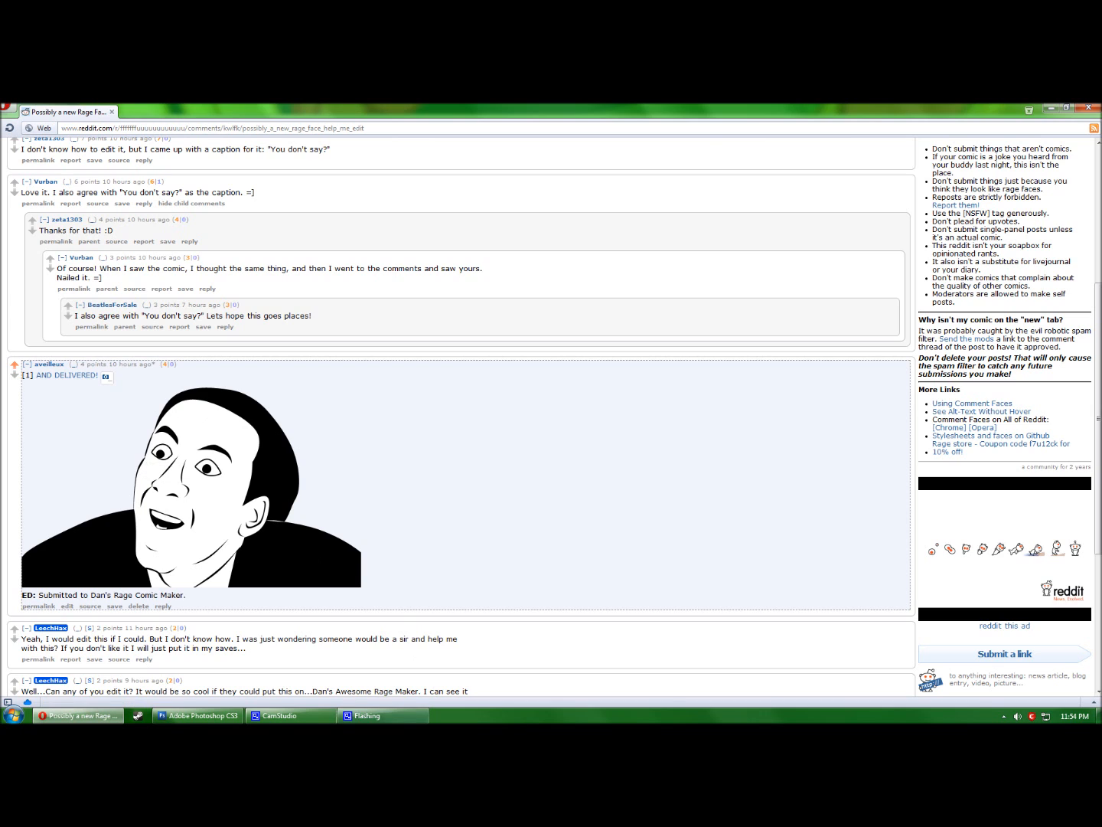
click(203, 717)
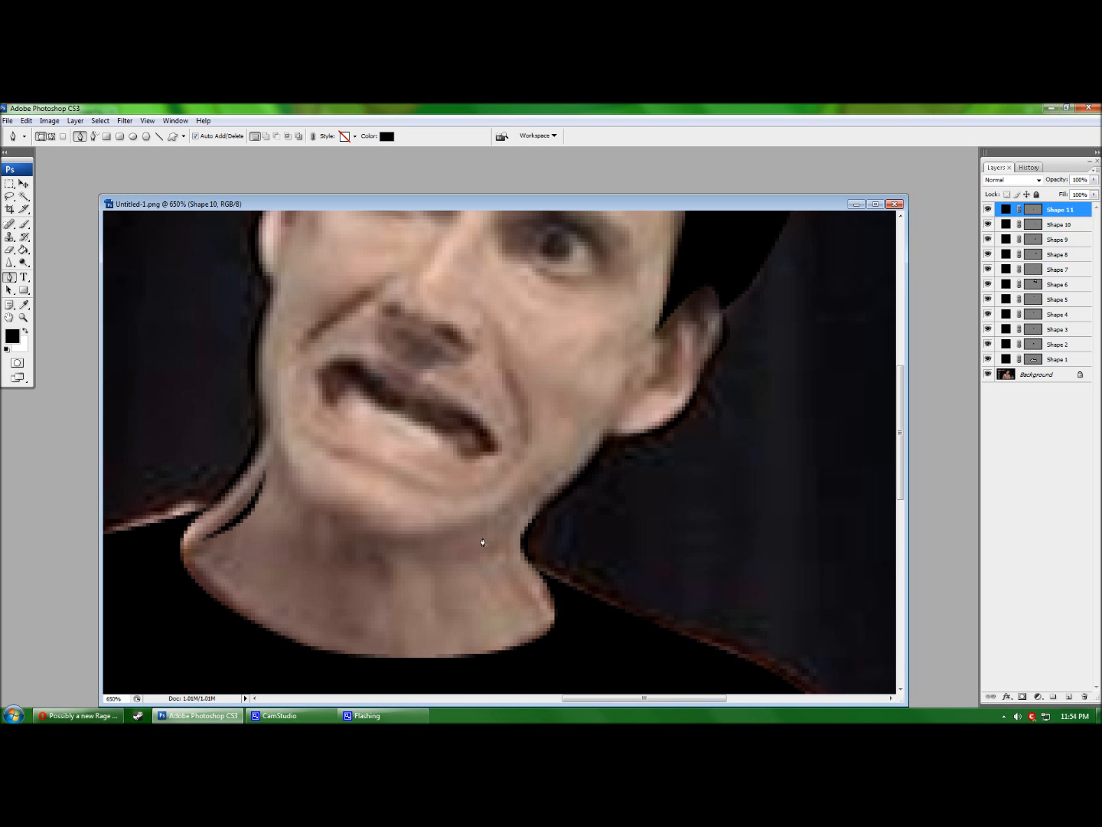
Draw another thin crescent crease lower on the right side of the neck.
click(501, 557)
click(537, 612)
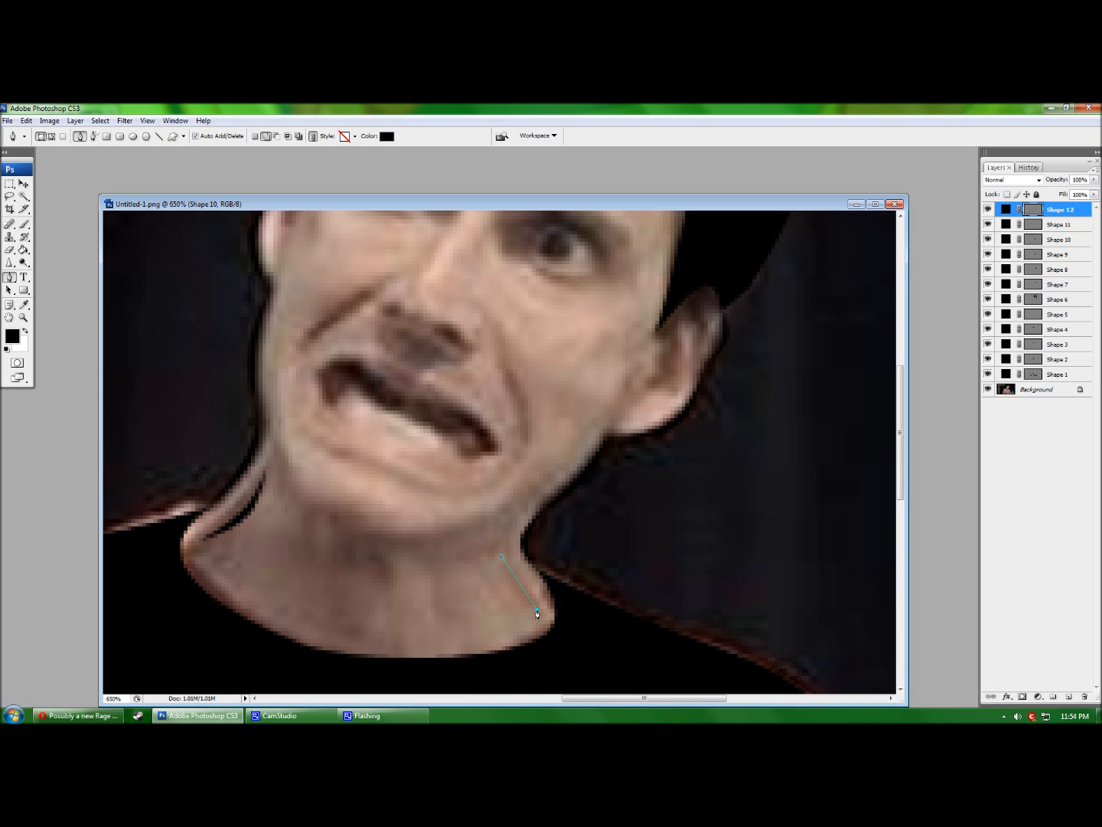
click(480, 597)
click(502, 557)
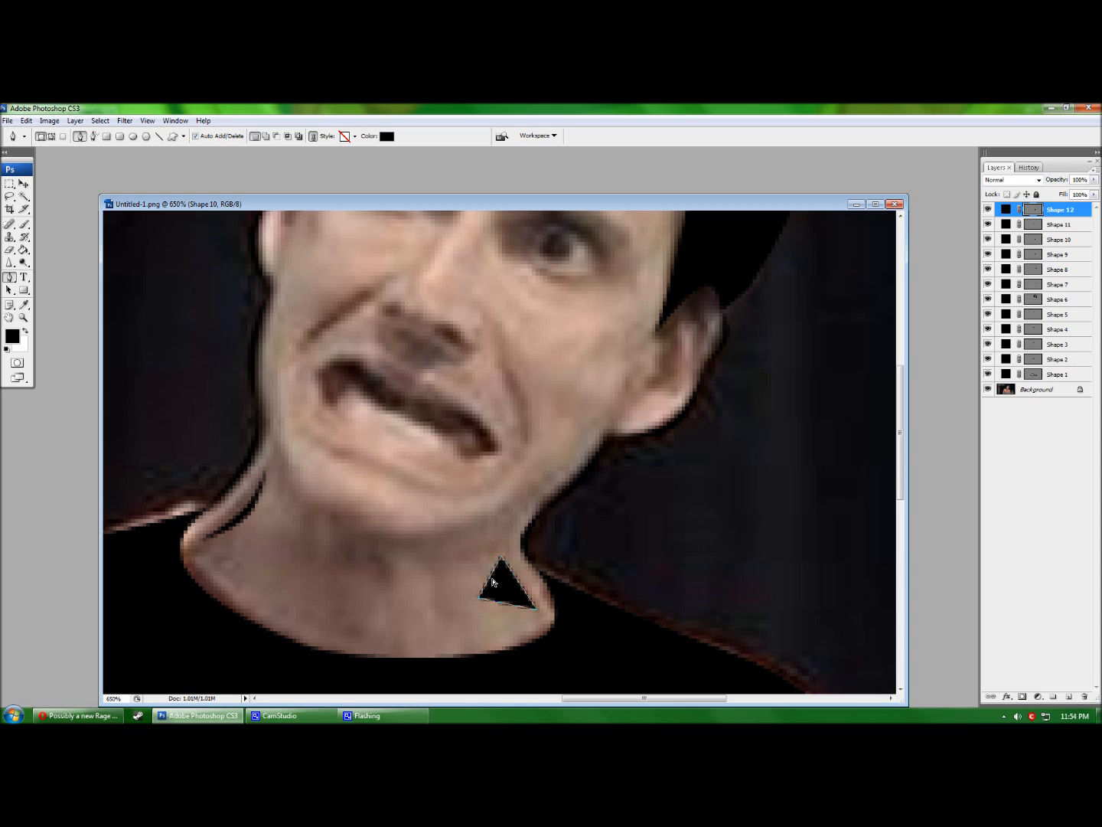
ctrl+click(490, 579)
drag(516, 579, 501, 585)
click(480, 599)
drag(516, 580, 510, 581)
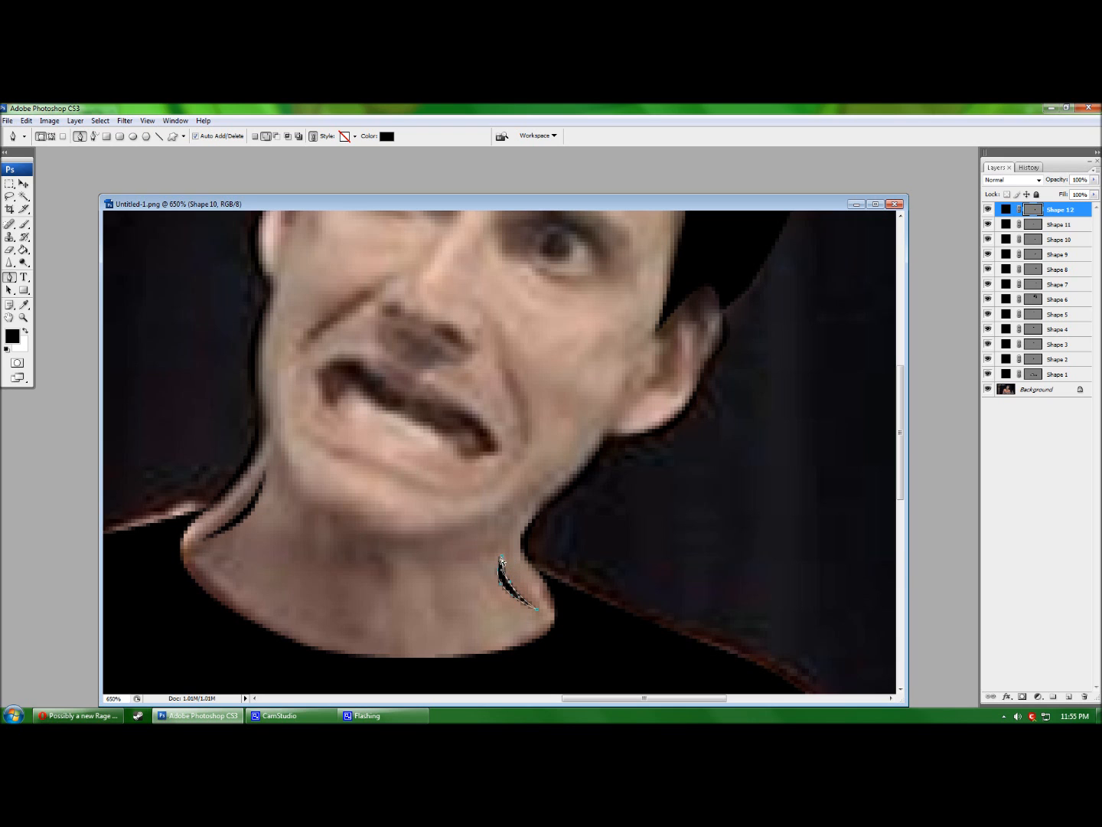
key(Return)
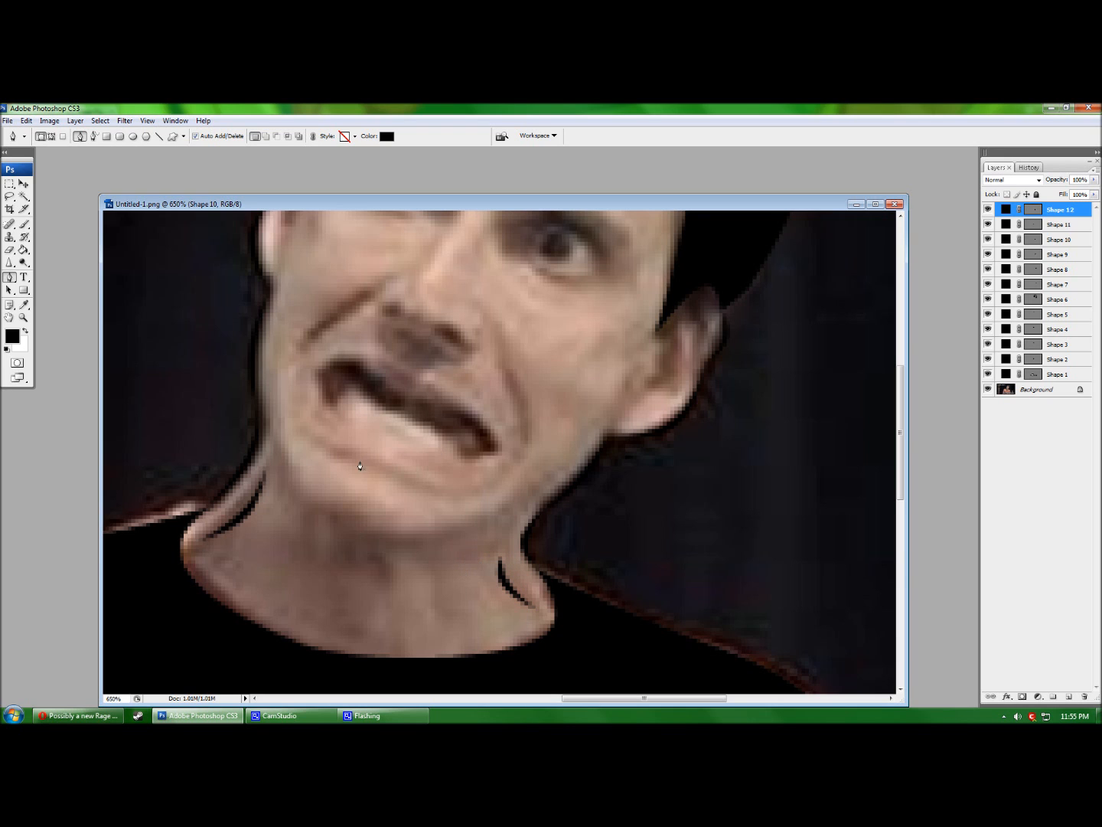
Draw a thin curved crease running down from the left jaw toward the neck.
scroll(274, 479, up, 2)
click(274, 480)
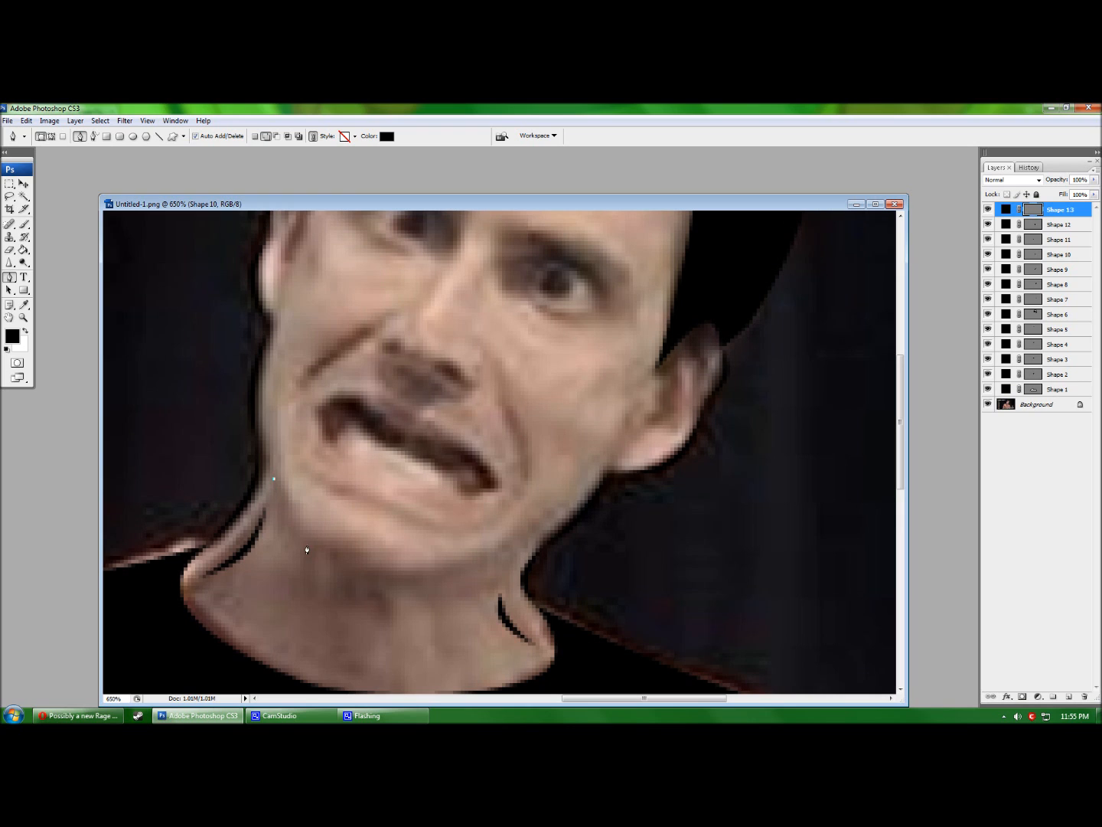
click(333, 546)
click(286, 531)
click(275, 480)
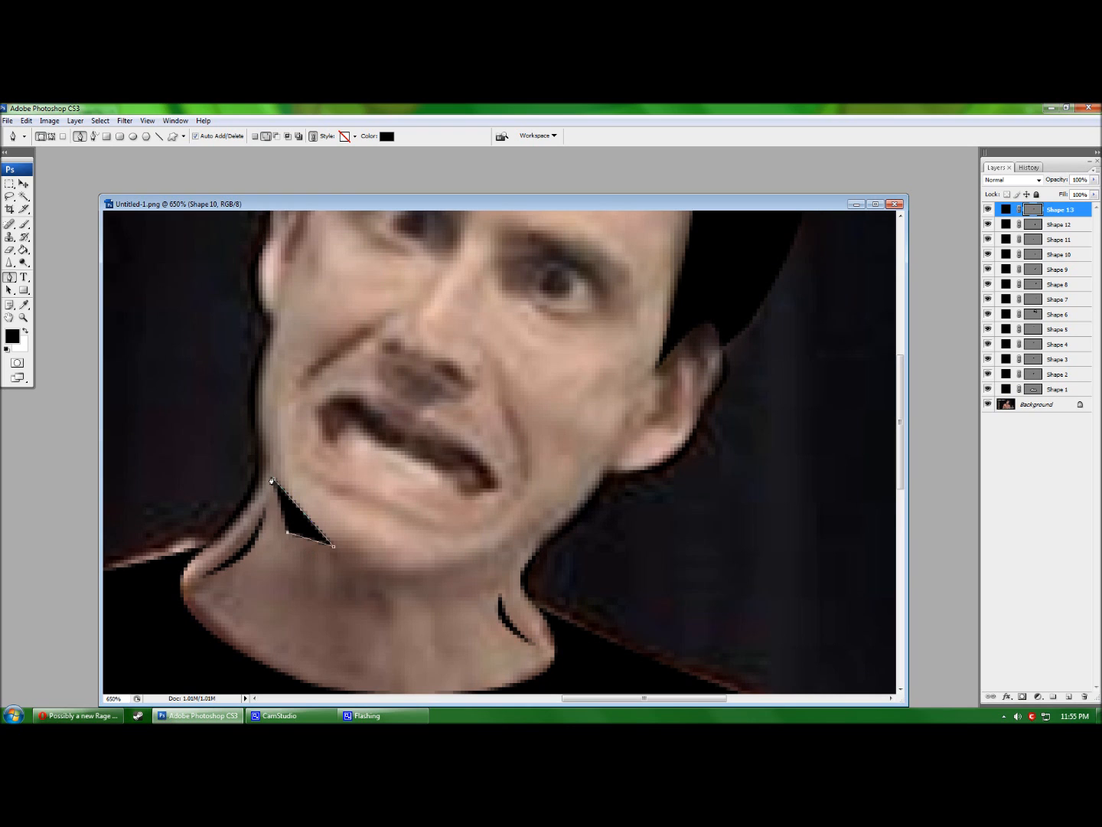
drag(304, 514, 255, 565)
click(288, 533)
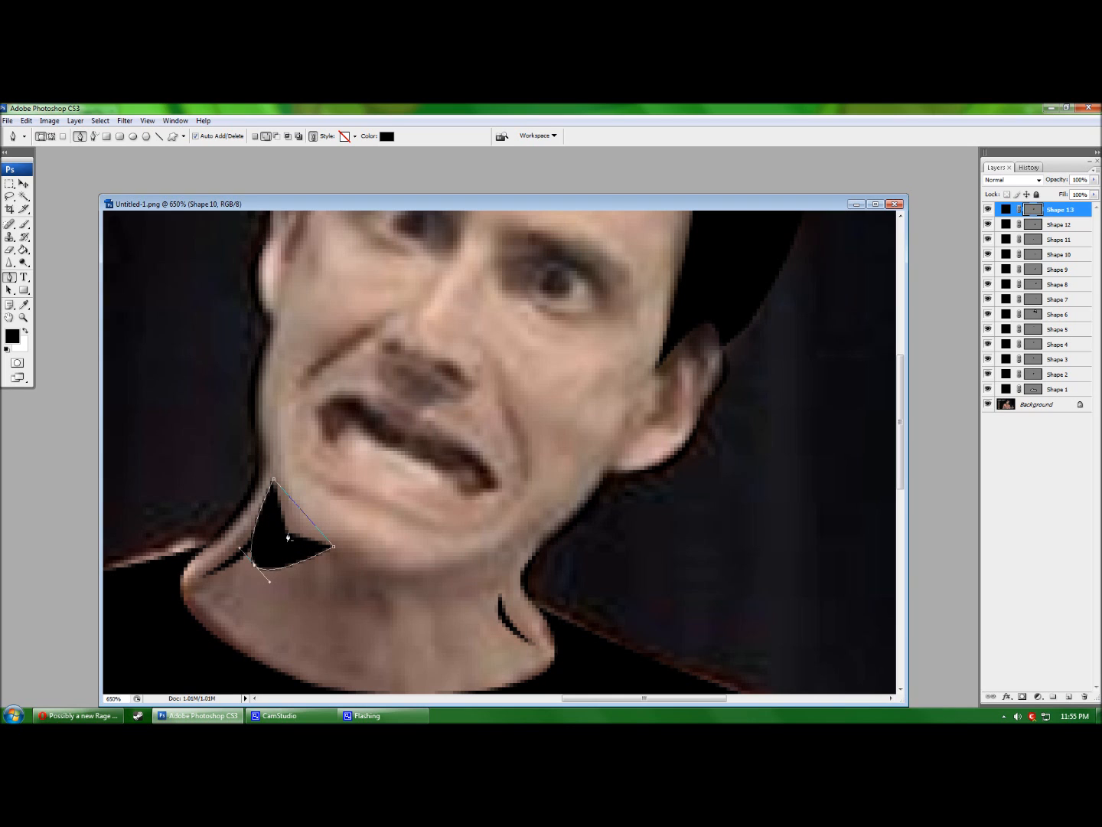
click(303, 514)
mouse_move(304, 514)
mouse_down()
mouse_move(268, 552)
mouse_move(291, 532)
mouse_up()
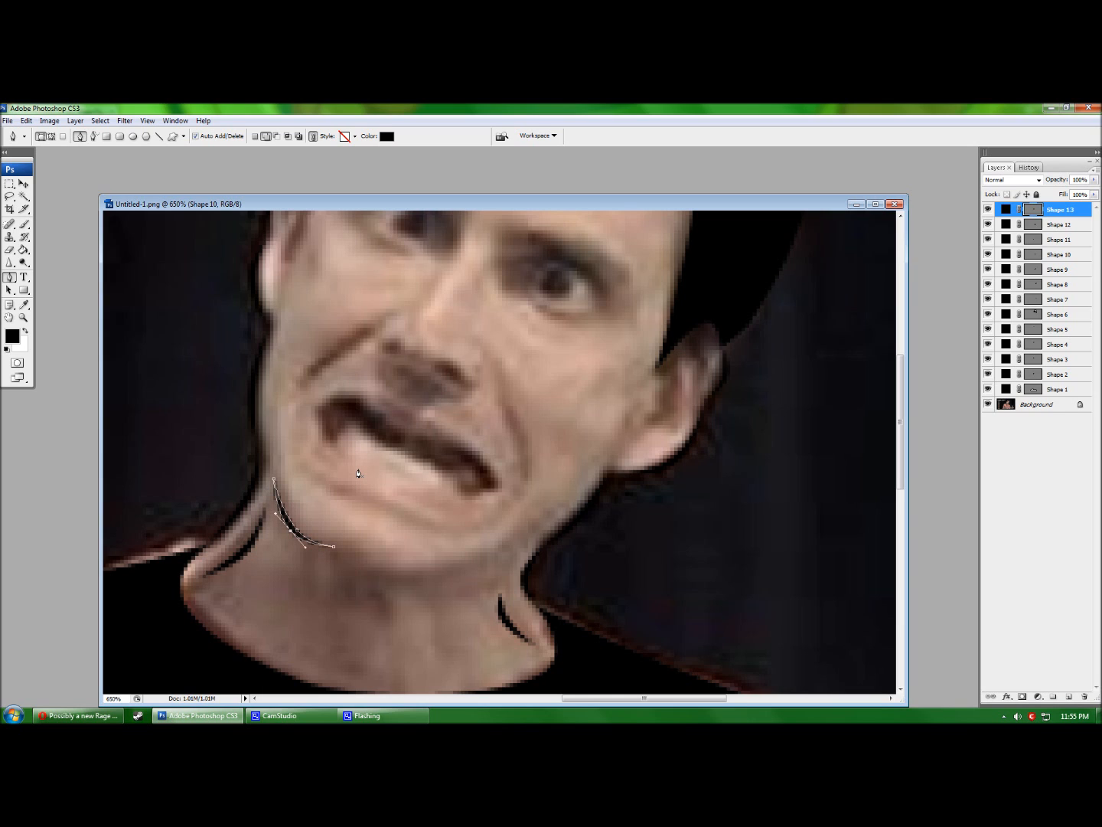
key(Return)
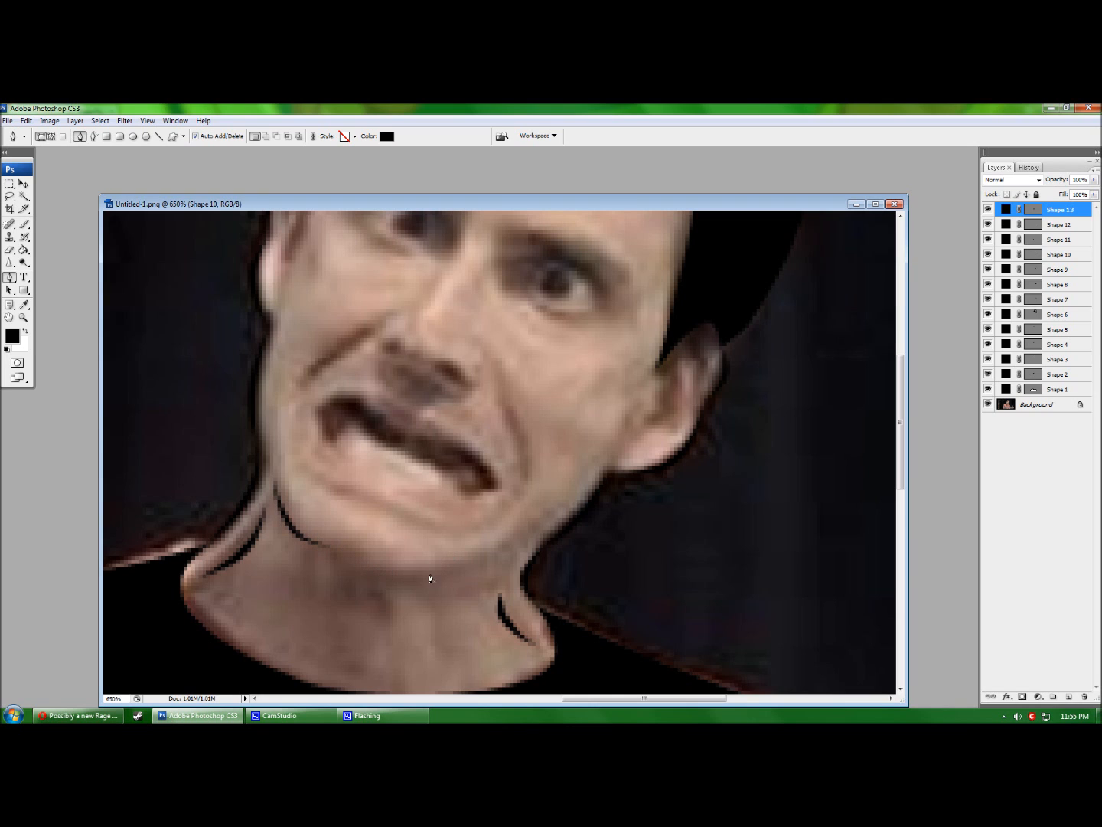
Draw a thin crescent line under the chin, then briefly hide the photo to check it.
click(364, 566)
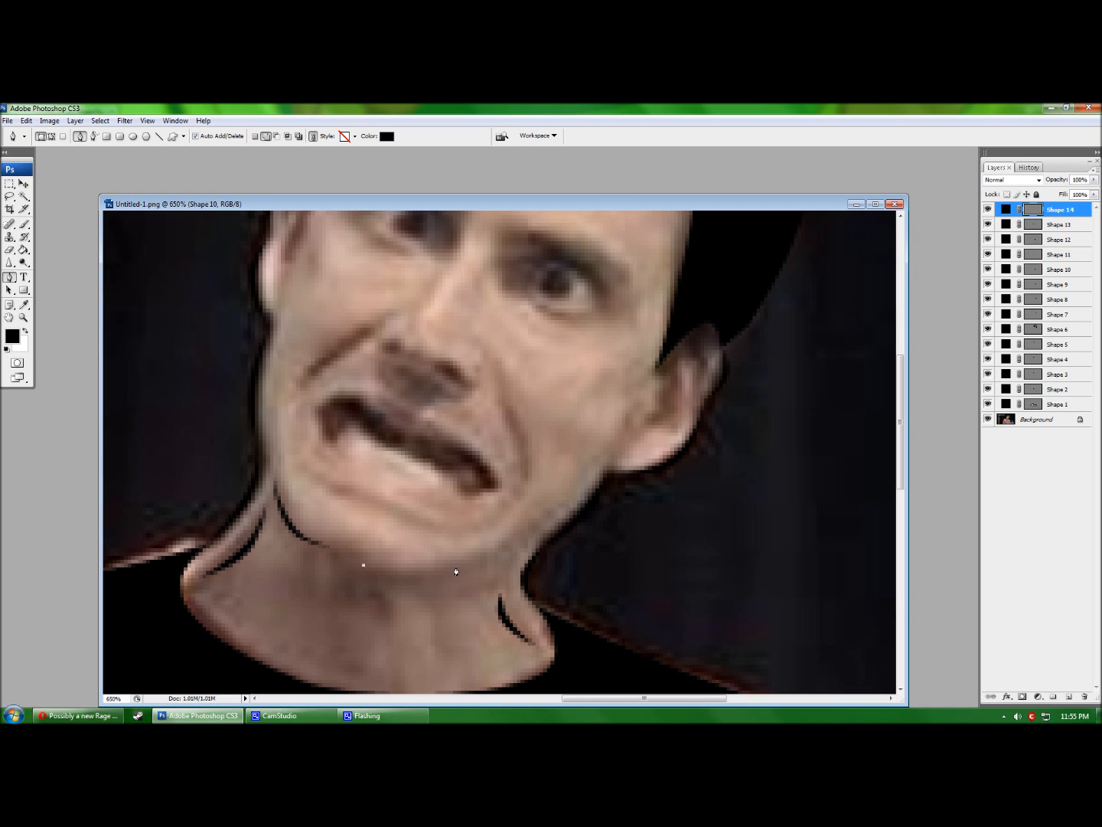
click(467, 562)
click(412, 592)
click(364, 565)
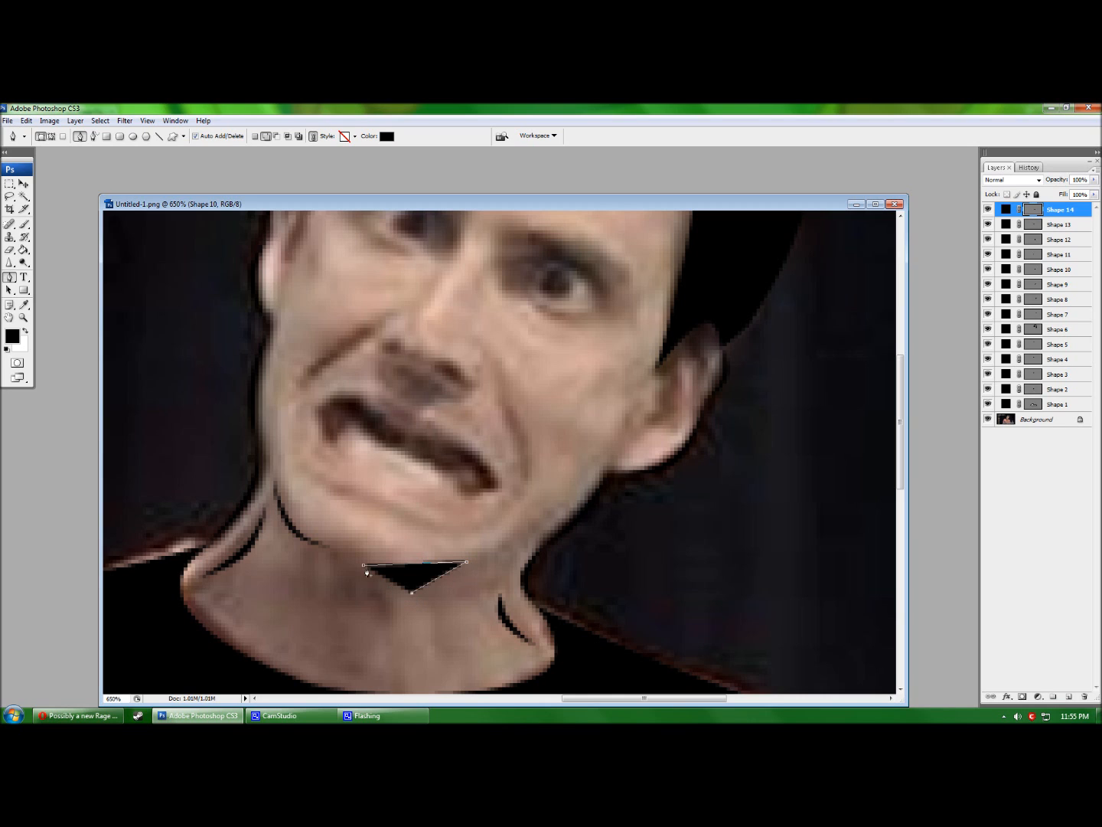
drag(401, 565, 421, 615)
click(412, 592)
drag(414, 564, 420, 588)
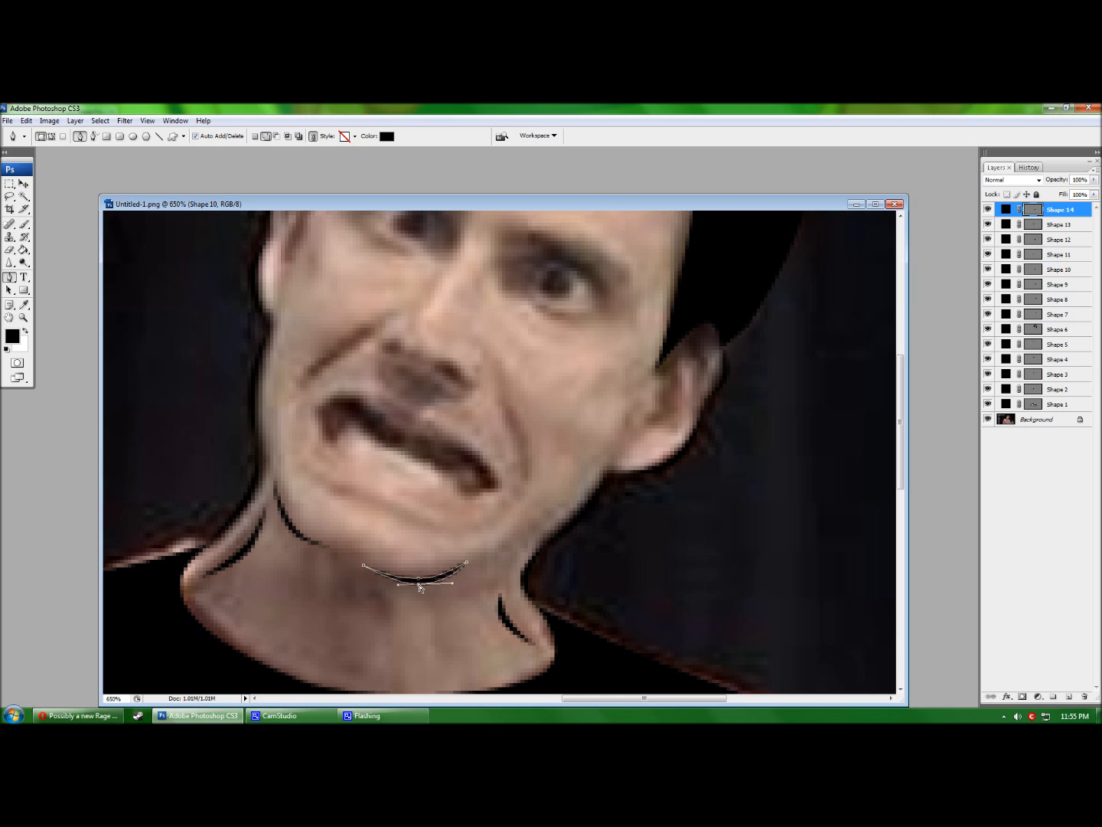
key(Return)
scroll(418, 591, up, 1)
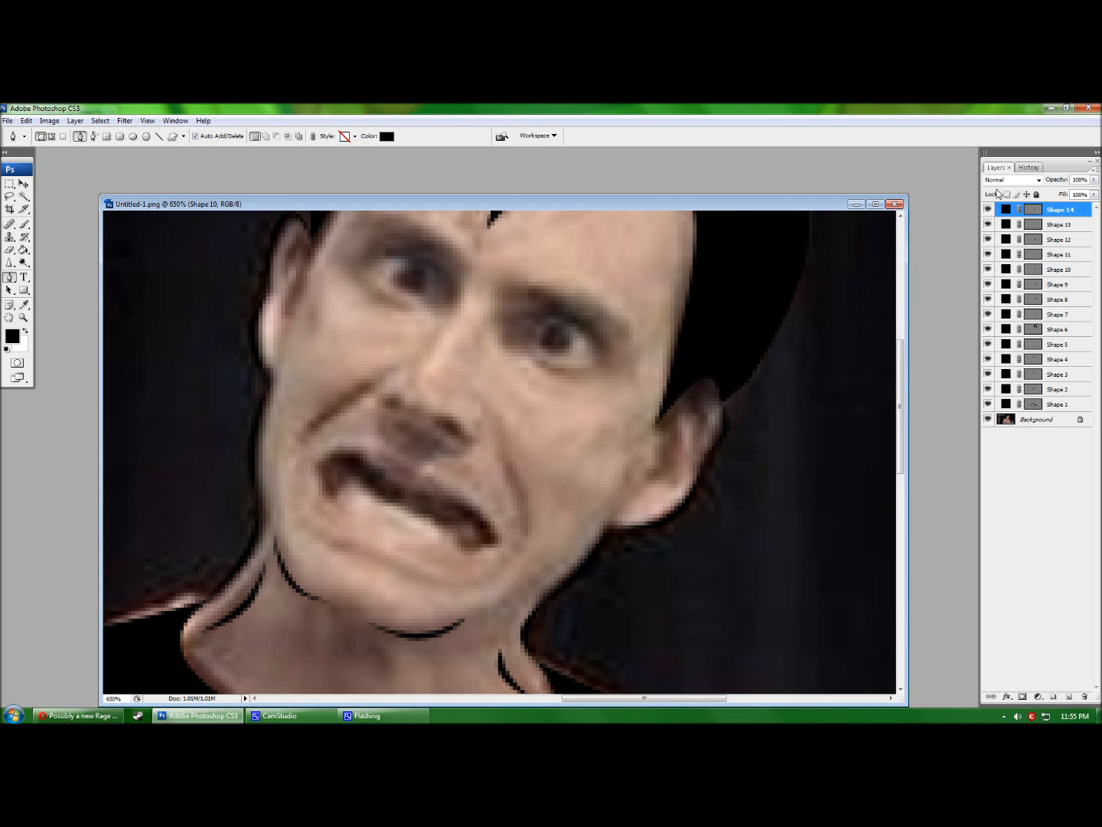
click(989, 419)
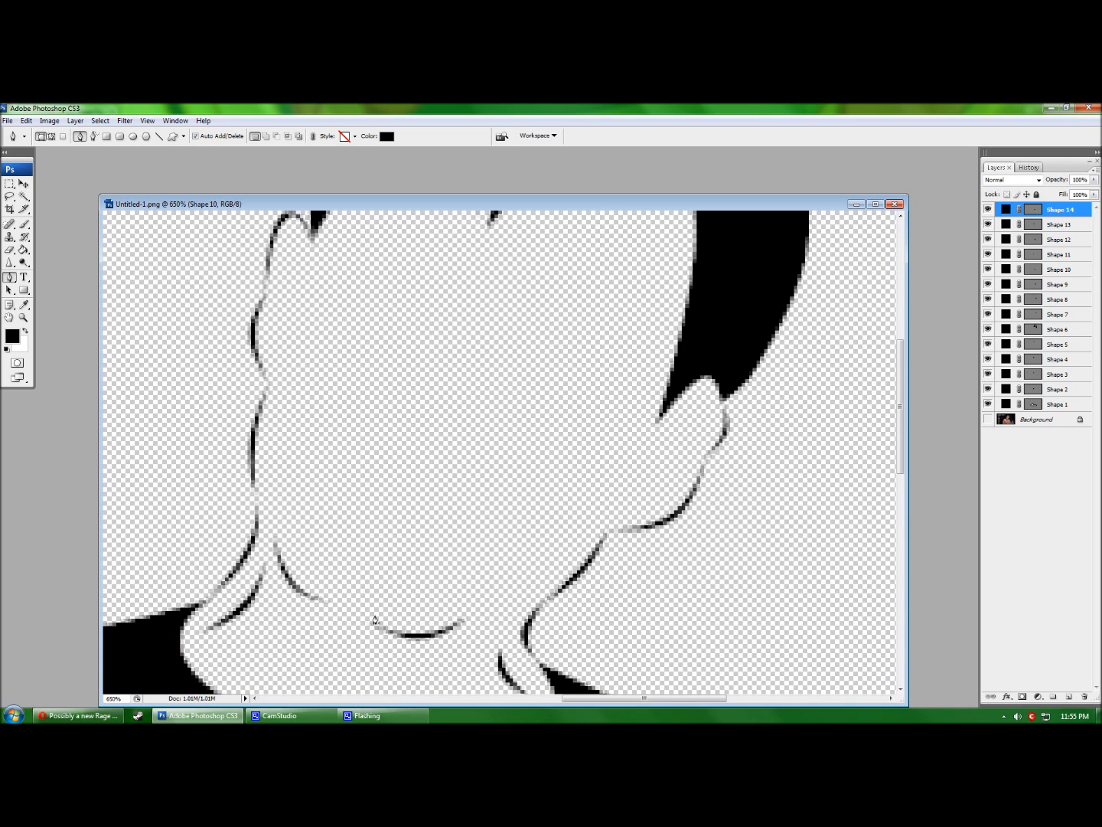
click(988, 419)
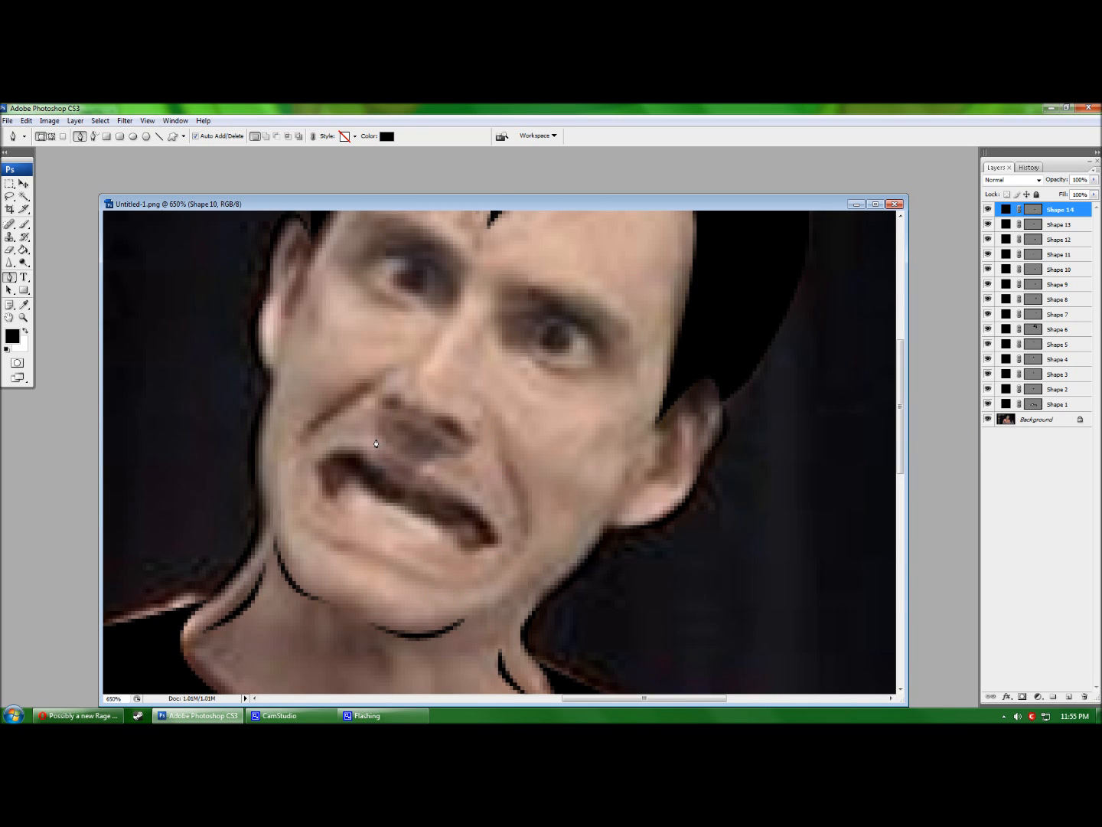
Draw a thin black line just below the lower lip.
click(306, 529)
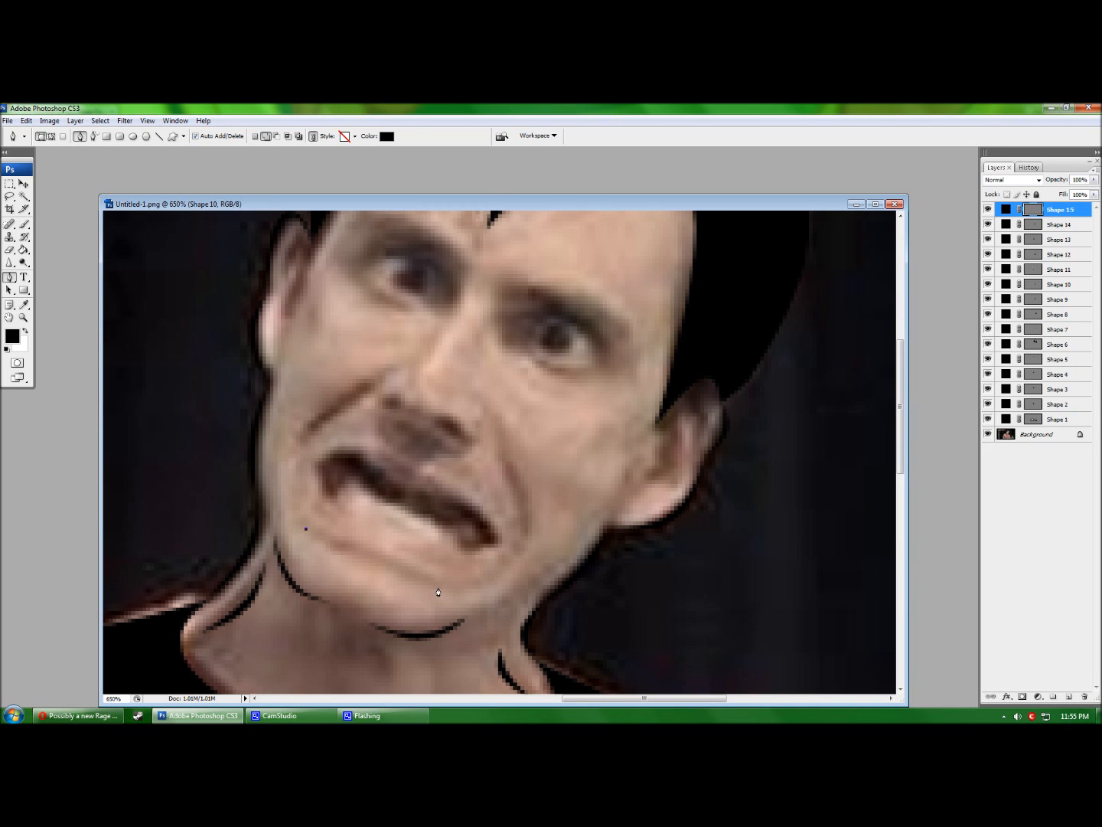
click(438, 587)
click(310, 539)
mouse_move(349, 550)
mouse_down()
mouse_move(352, 597)
mouse_move(364, 552)
mouse_up()
key(Return)
Draw a curved fold stroke on the left cheek beside the nose.
scroll(444, 525, up, 1)
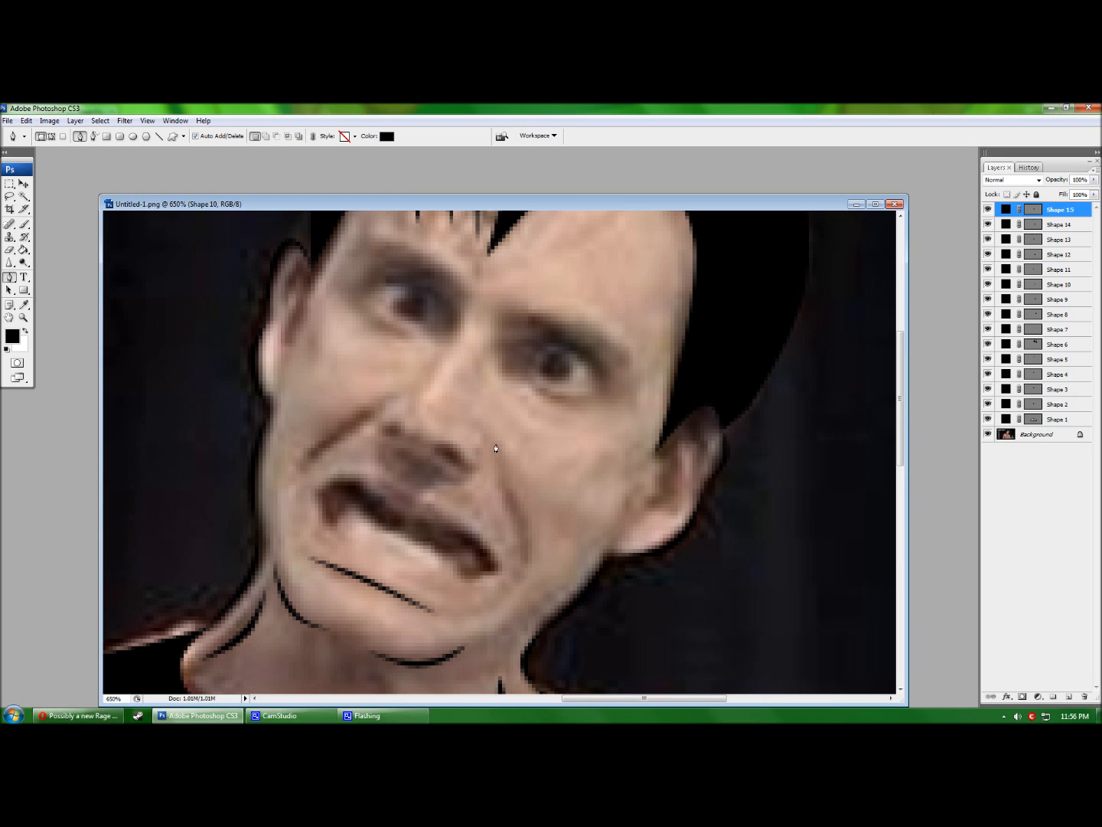
click(396, 399)
click(303, 463)
click(310, 431)
click(395, 399)
click(395, 399)
mouse_move(349, 431)
mouse_down()
mouse_move(309, 411)
mouse_move(329, 431)
mouse_move(337, 419)
mouse_up()
key(Return)
Draw a curved fold stroke down the cheek to the right of the nose.
click(488, 438)
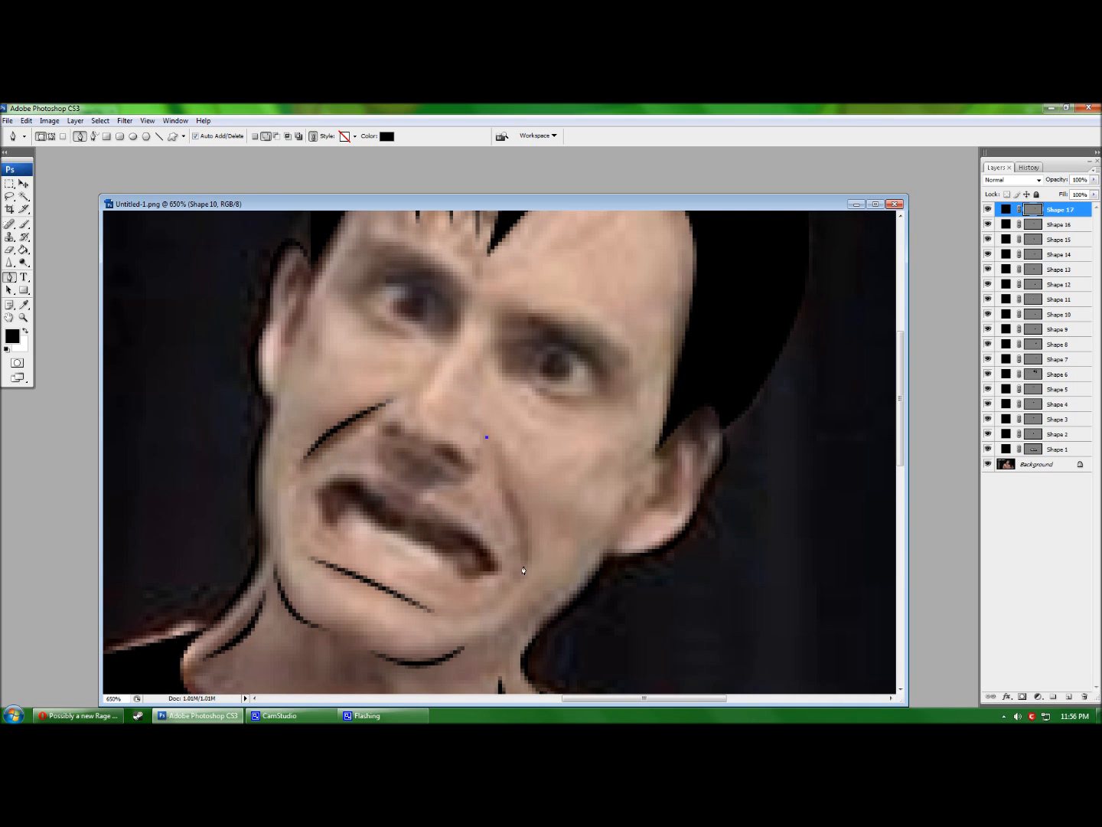
click(523, 565)
click(524, 488)
click(524, 489)
mouse_move(504, 500)
mouse_down()
mouse_move(549, 497)
mouse_move(510, 499)
mouse_up()
drag(523, 565, 521, 569)
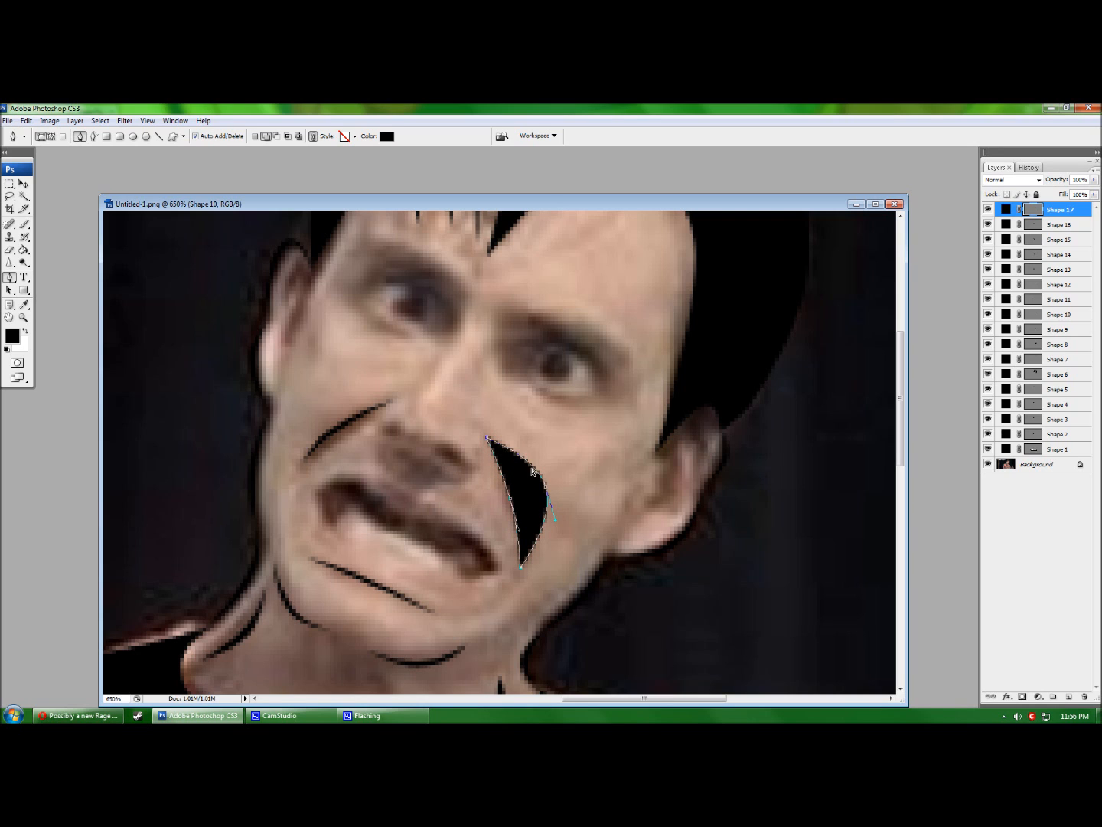
drag(547, 492, 516, 498)
key(Return)
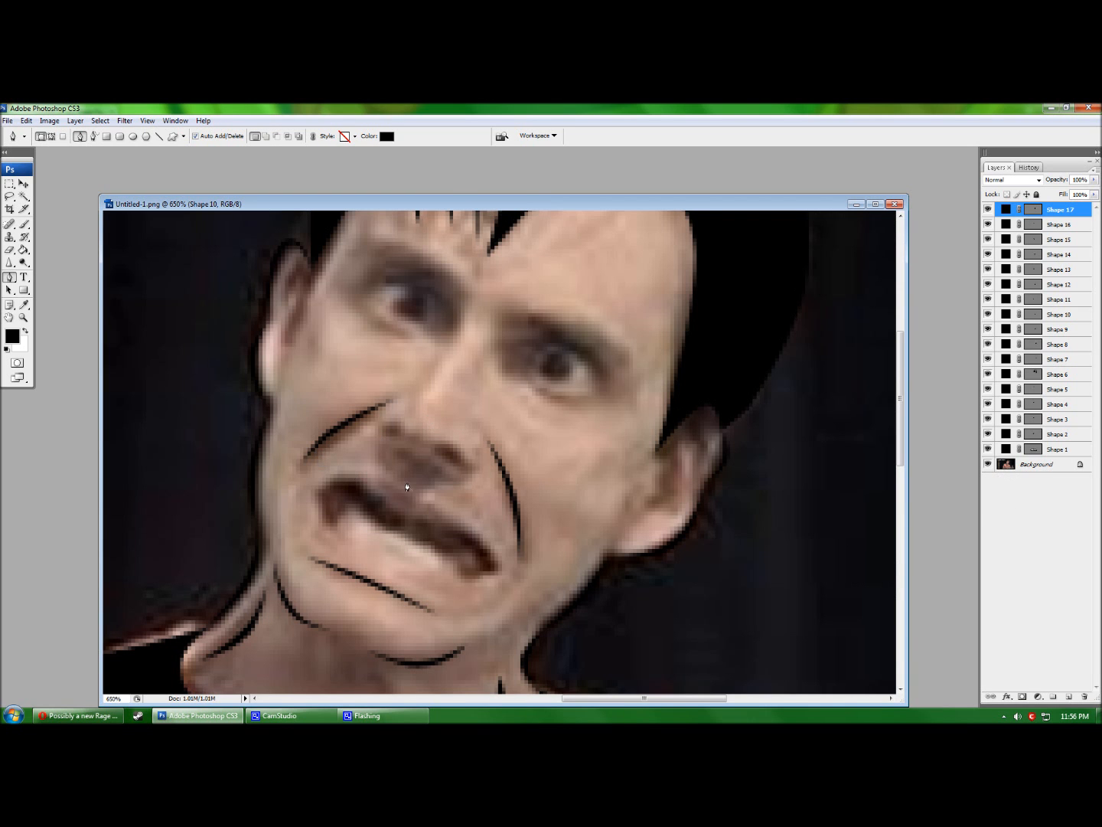
scroll(319, 494, up, 3)
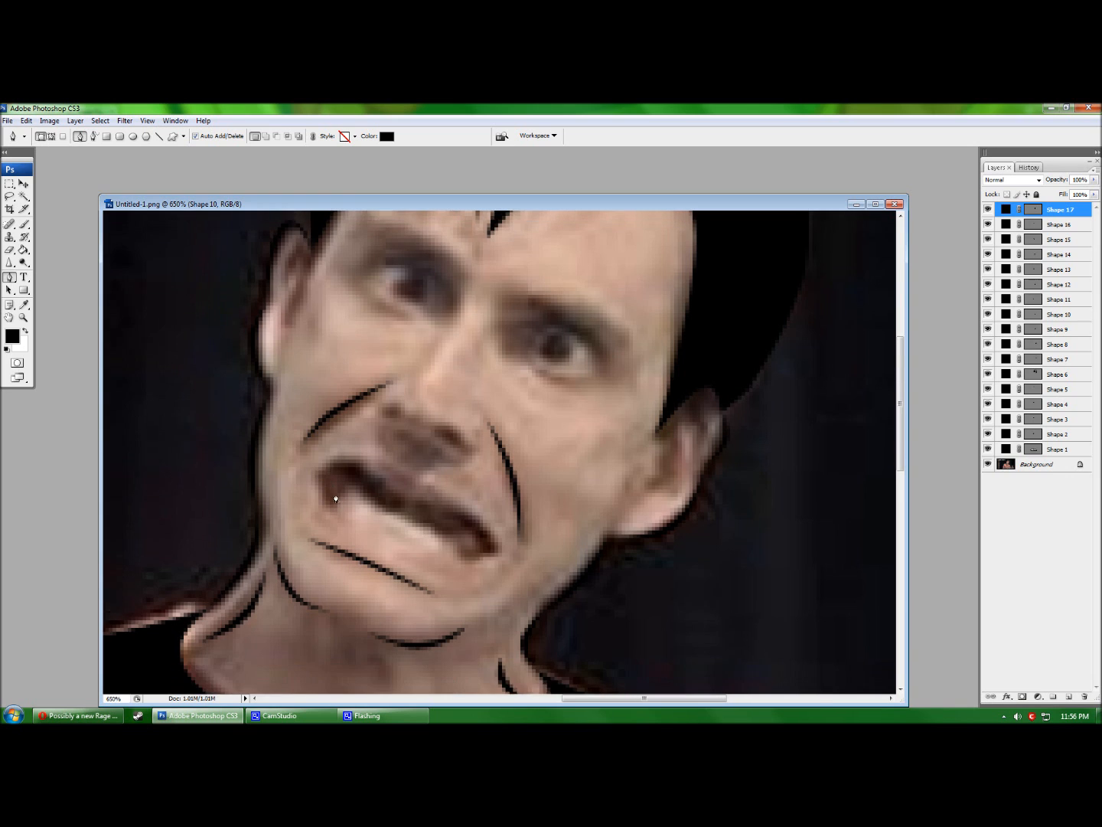
scroll(413, 461, down, 3)
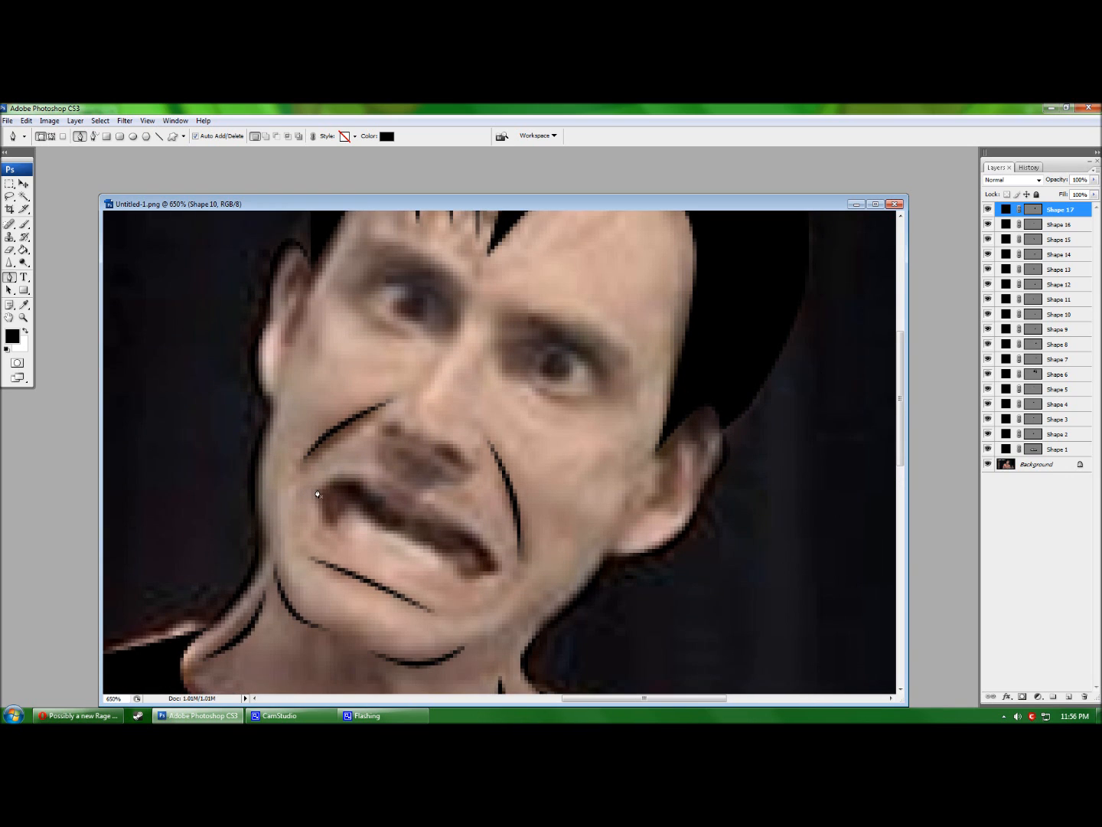
click(317, 492)
Draw a triangle across the mouth and remove its corners to start rounding it.
click(500, 569)
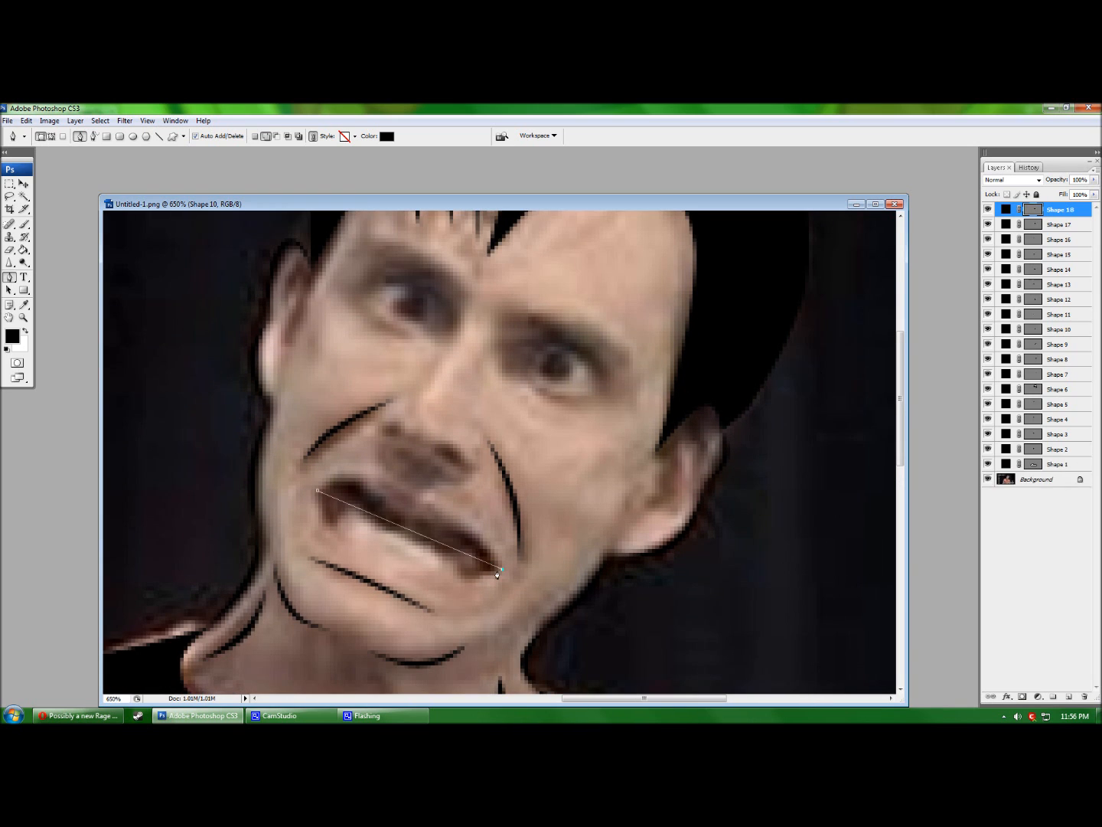
click(382, 555)
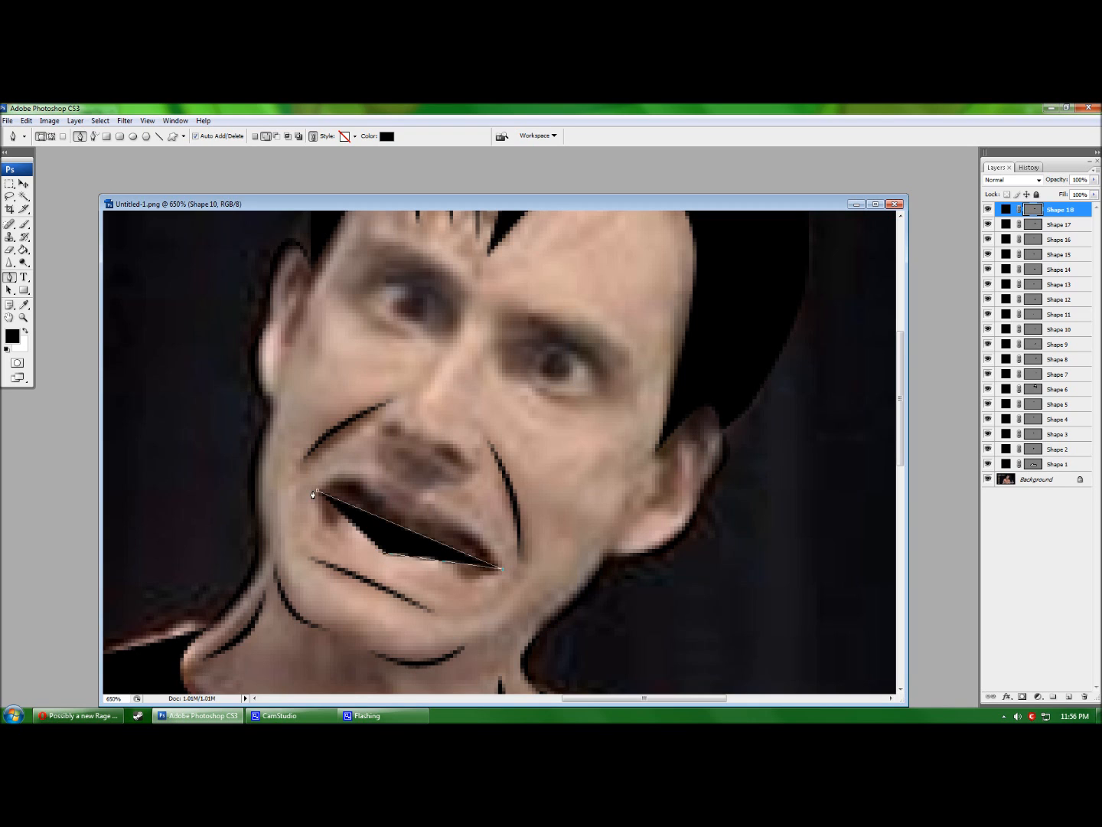
click(317, 494)
ctrl+click(389, 554)
drag(400, 525, 389, 551)
click(386, 554)
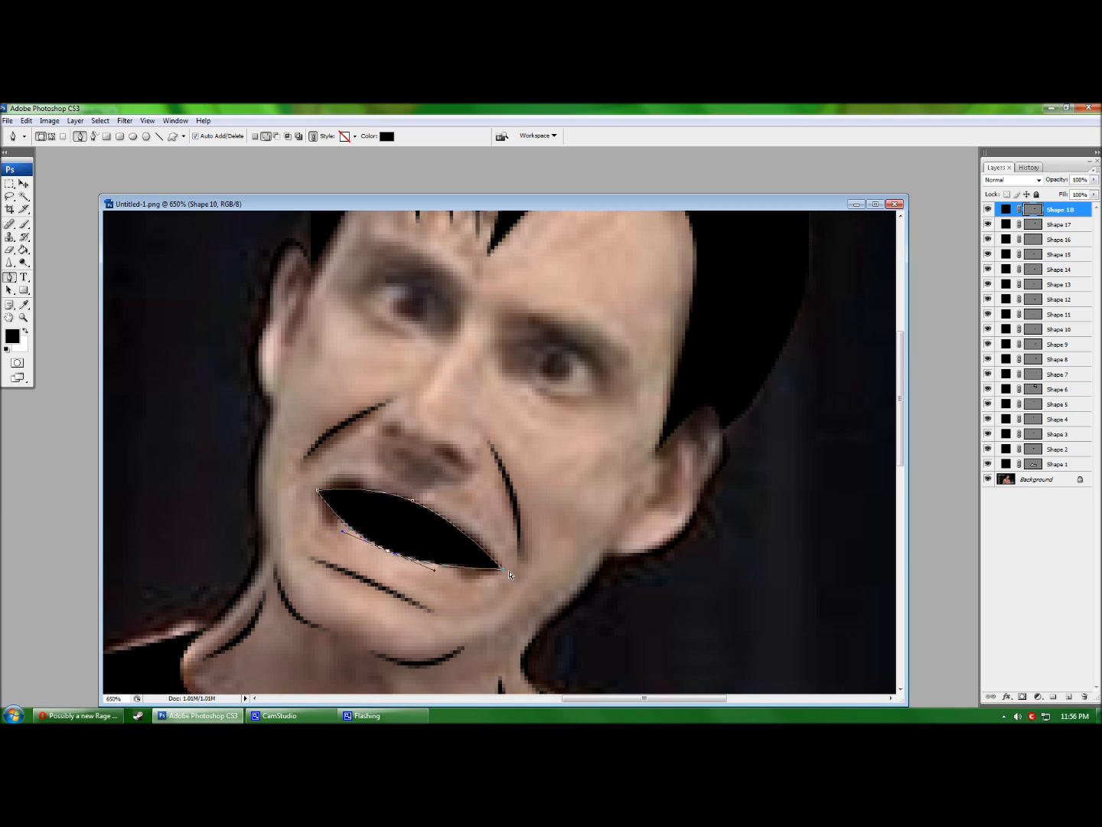
click(503, 574)
click(318, 491)
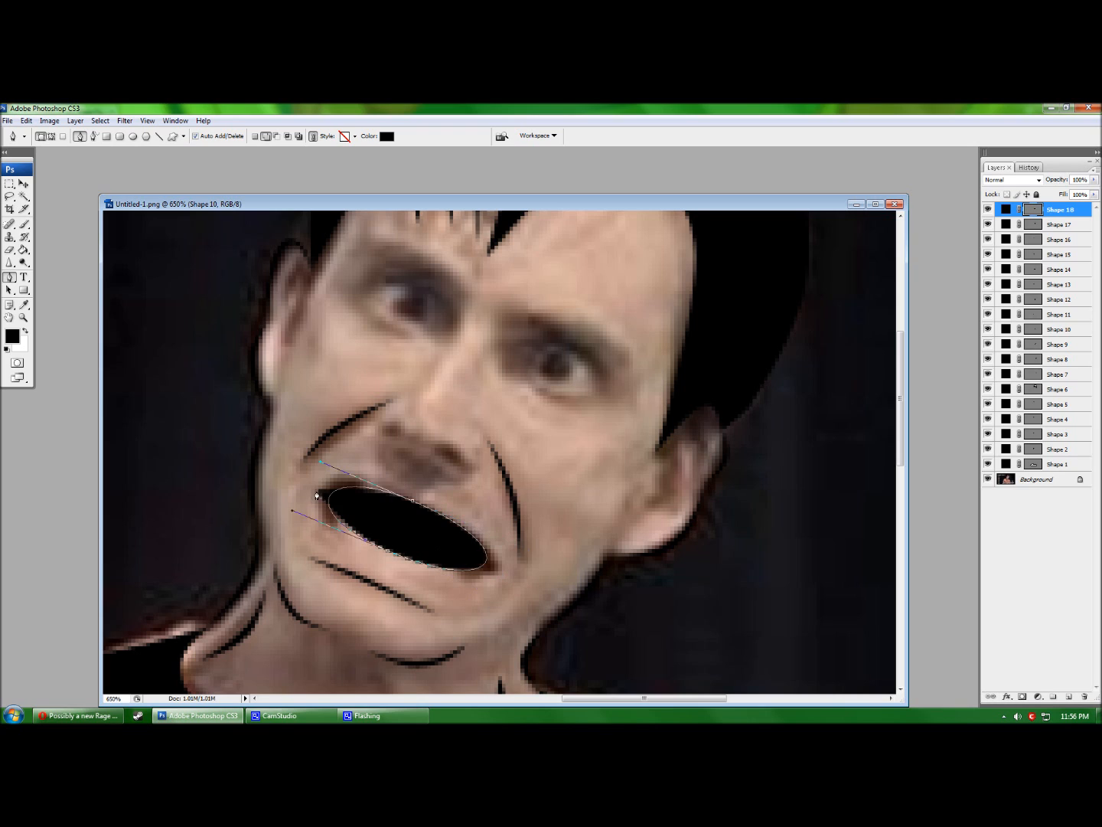
click(329, 499)
drag(329, 499, 312, 498)
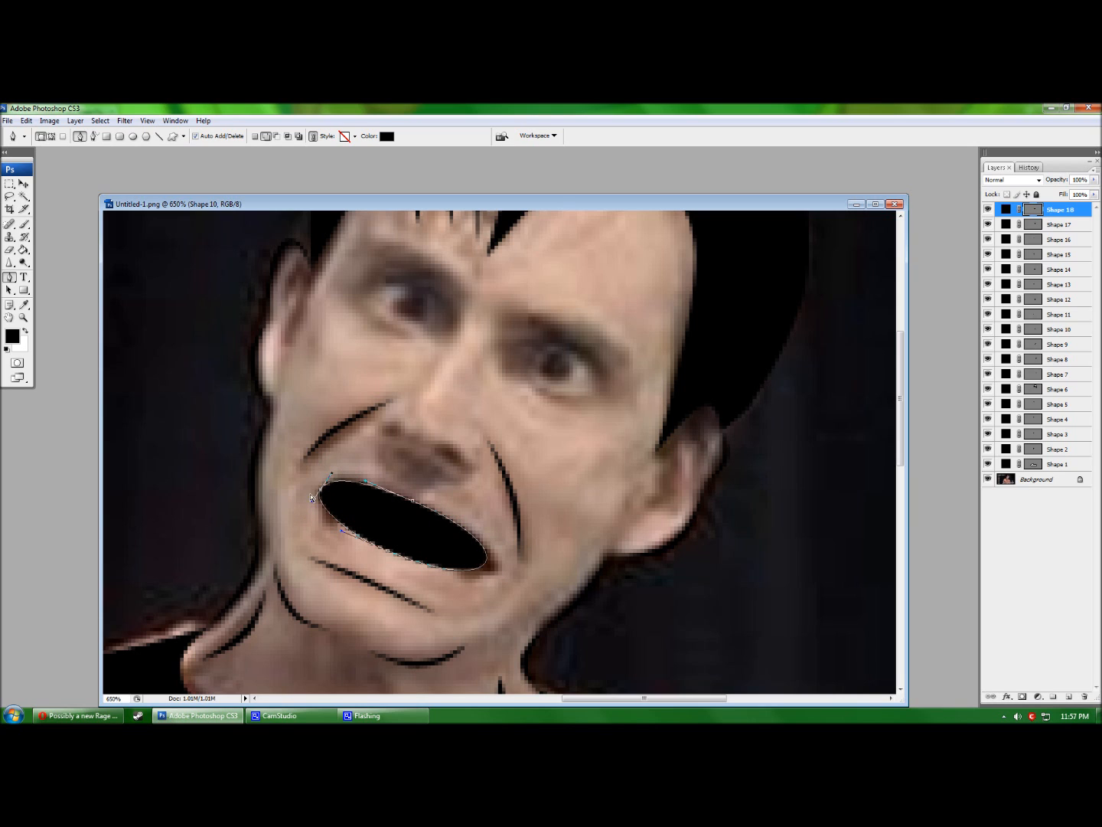
Stretch the mouth shape's left and right ends and adjust its upper and lower edges.
click(486, 567)
mouse_move(485, 568)
mouse_down()
mouse_move(505, 555)
mouse_move(482, 585)
mouse_up()
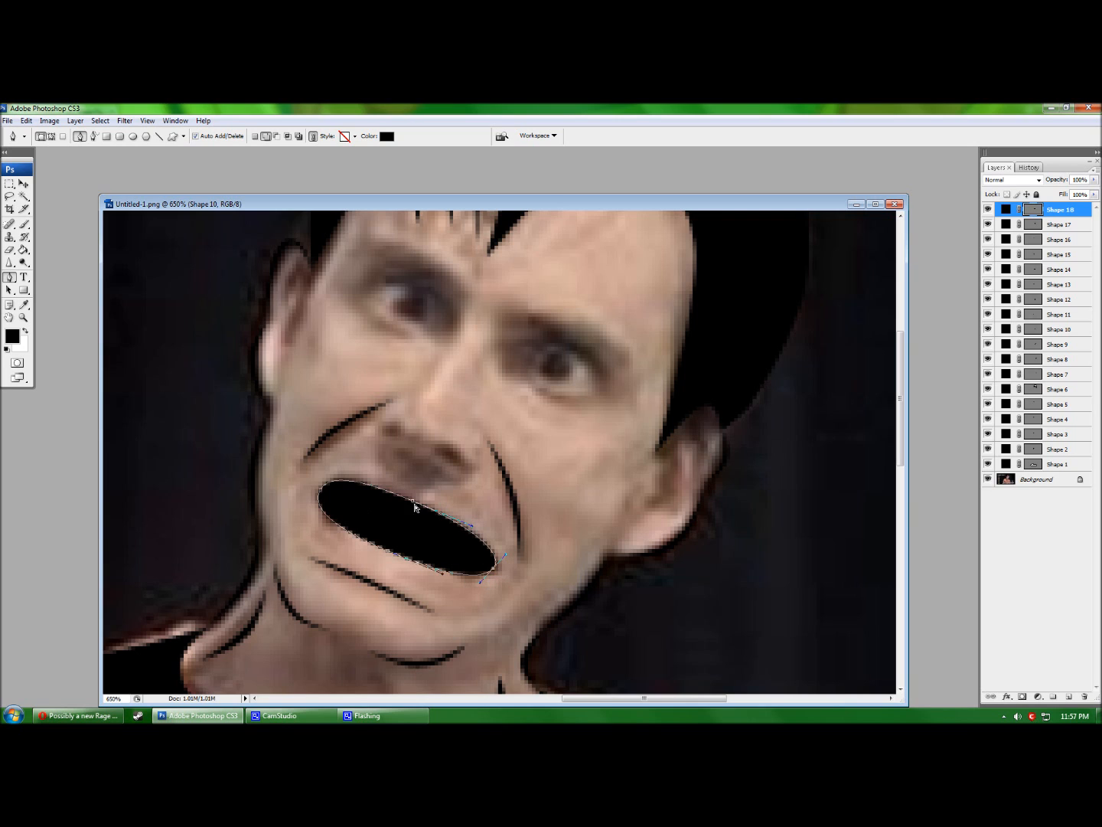
mouse_move(470, 531)
mouse_down()
mouse_move(433, 537)
mouse_move(459, 529)
mouse_up()
mouse_move(371, 487)
mouse_down()
mouse_move(362, 498)
mouse_move(367, 482)
mouse_up()
click(361, 538)
drag(362, 538, 396, 541)
key(ctrl+z)
key(ctrl+z)
click(379, 552)
click(387, 553)
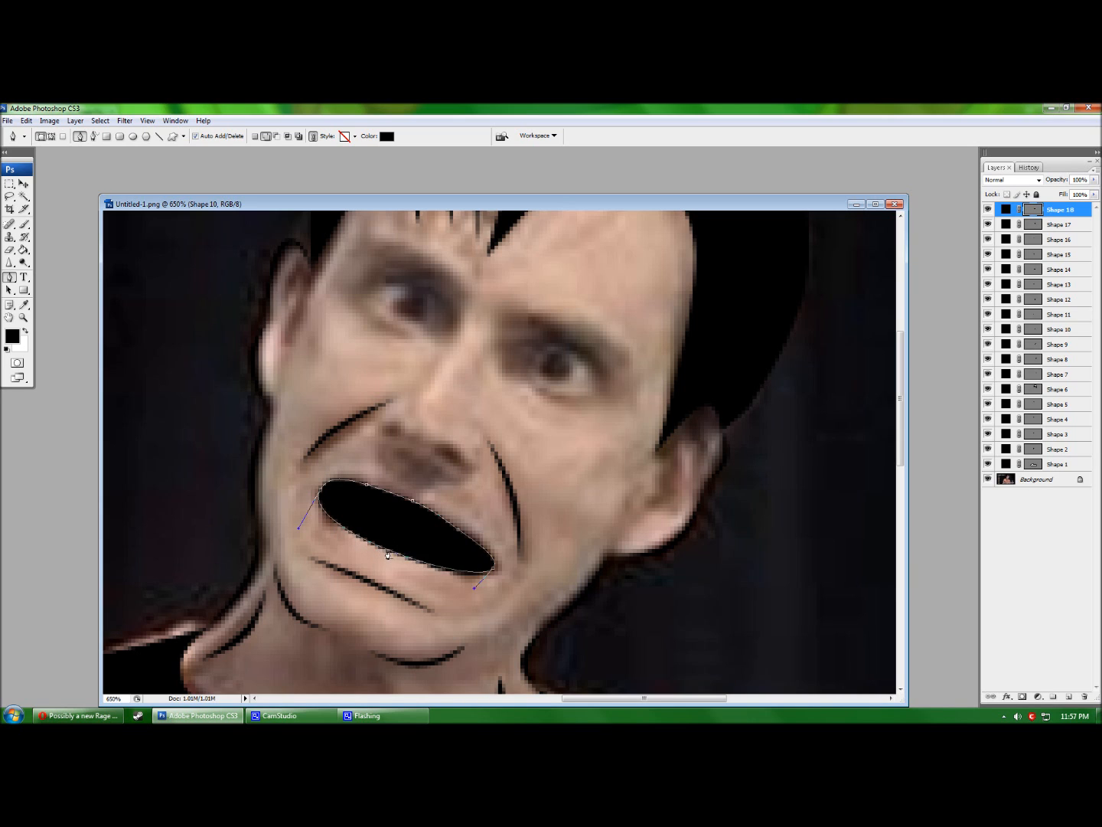
key(ctrl+z)
drag(387, 554, 396, 539)
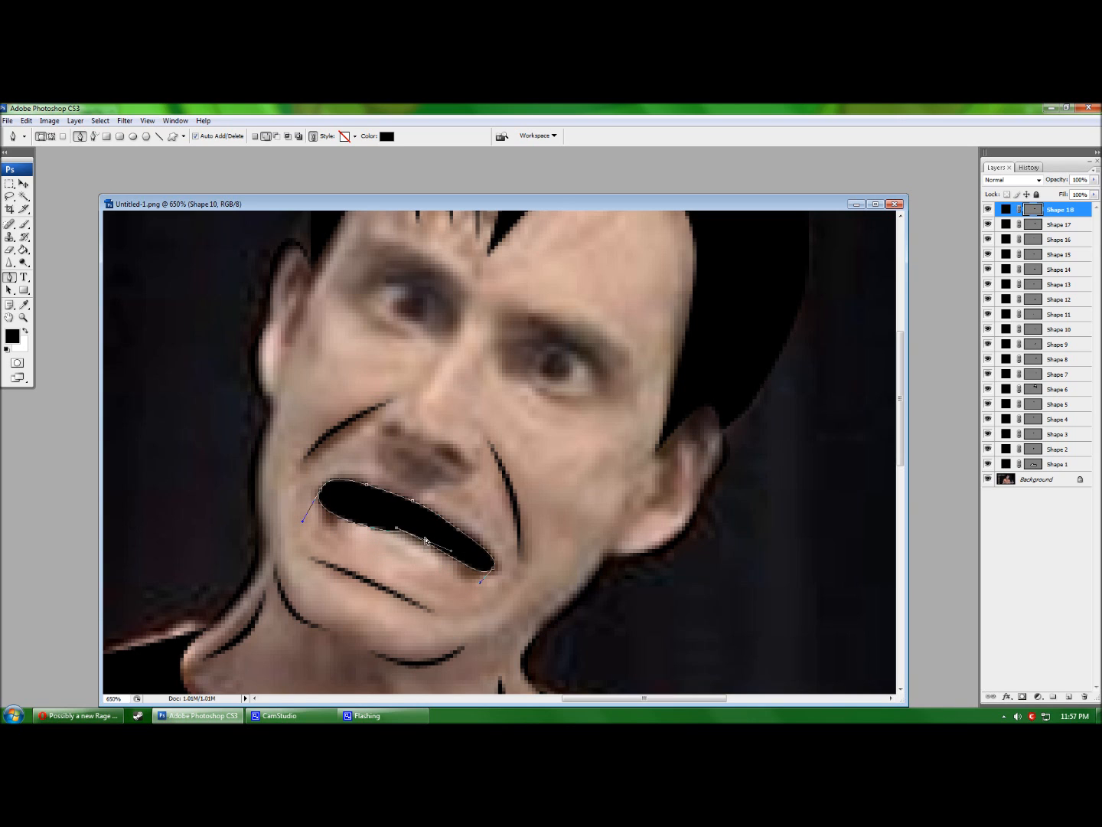
drag(449, 549, 430, 570)
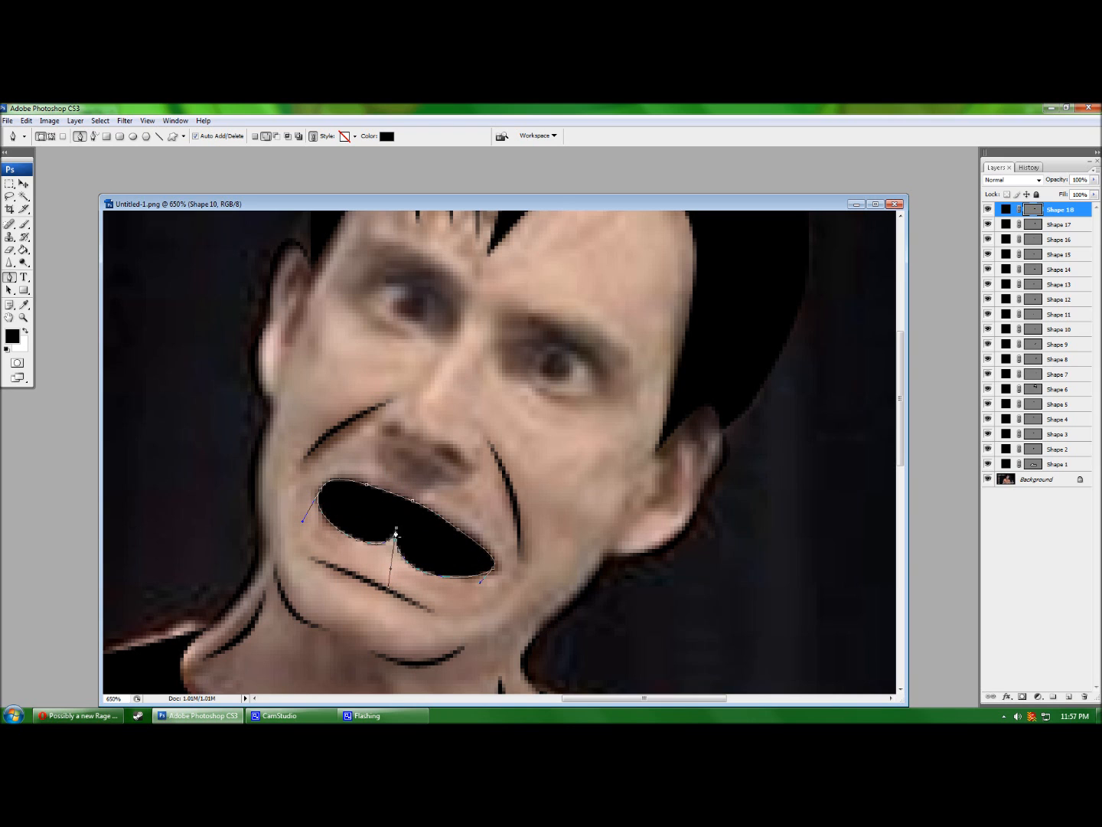
key(ctrl+z)
Refine the lower curves into a full black oval filling the mouth and commit it.
click(396, 541)
drag(397, 541, 391, 550)
click(413, 501)
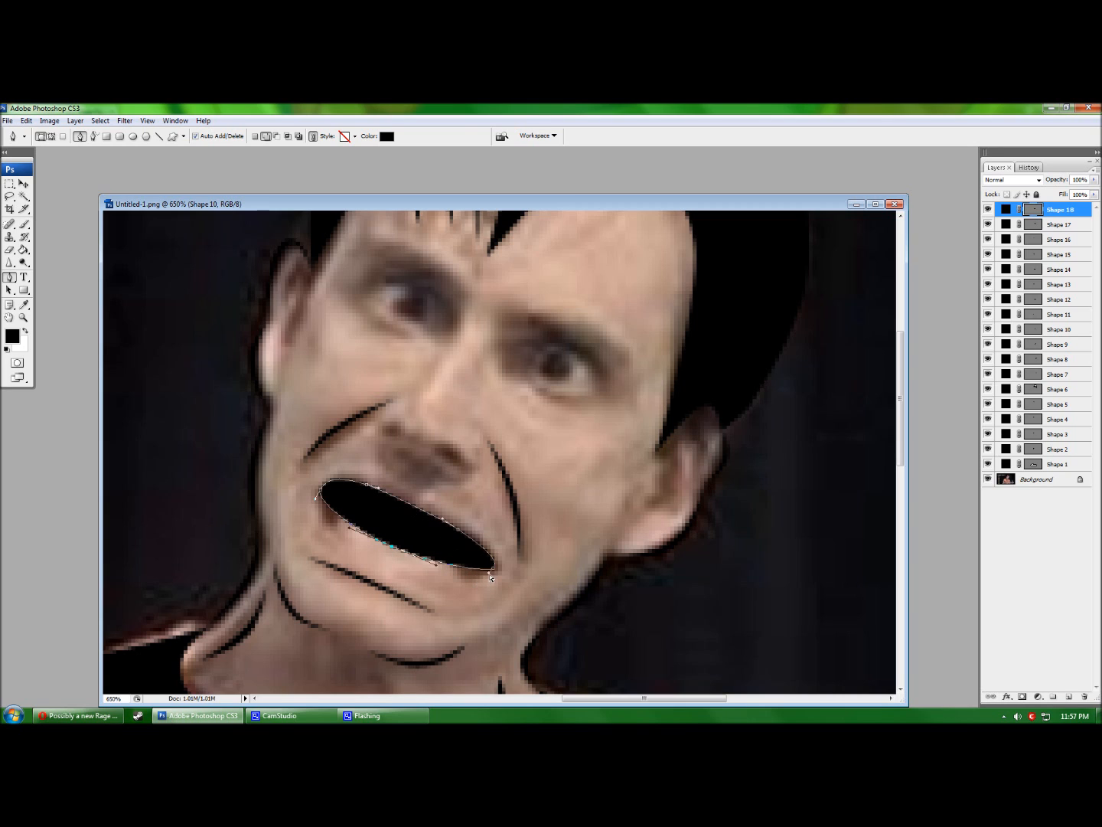
drag(488, 574, 485, 577)
drag(350, 529, 336, 525)
click(337, 518)
drag(336, 517, 331, 522)
click(467, 570)
drag(466, 569, 470, 574)
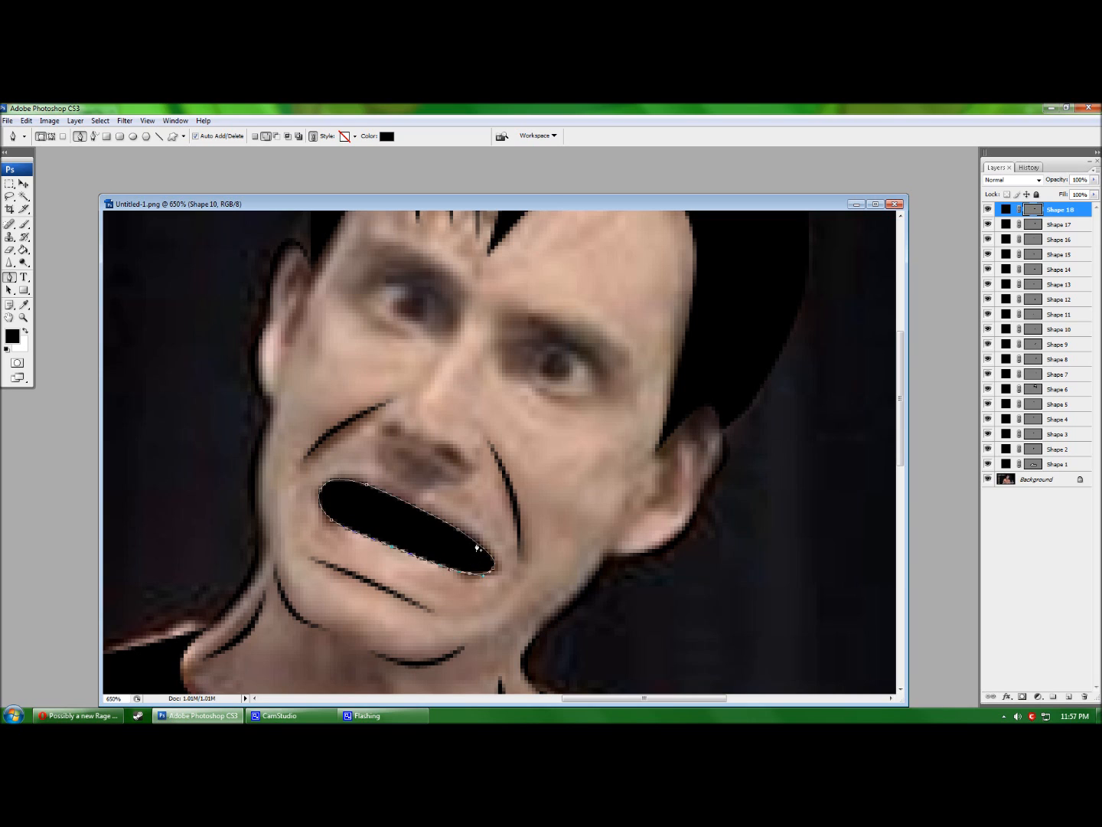
key(Return)
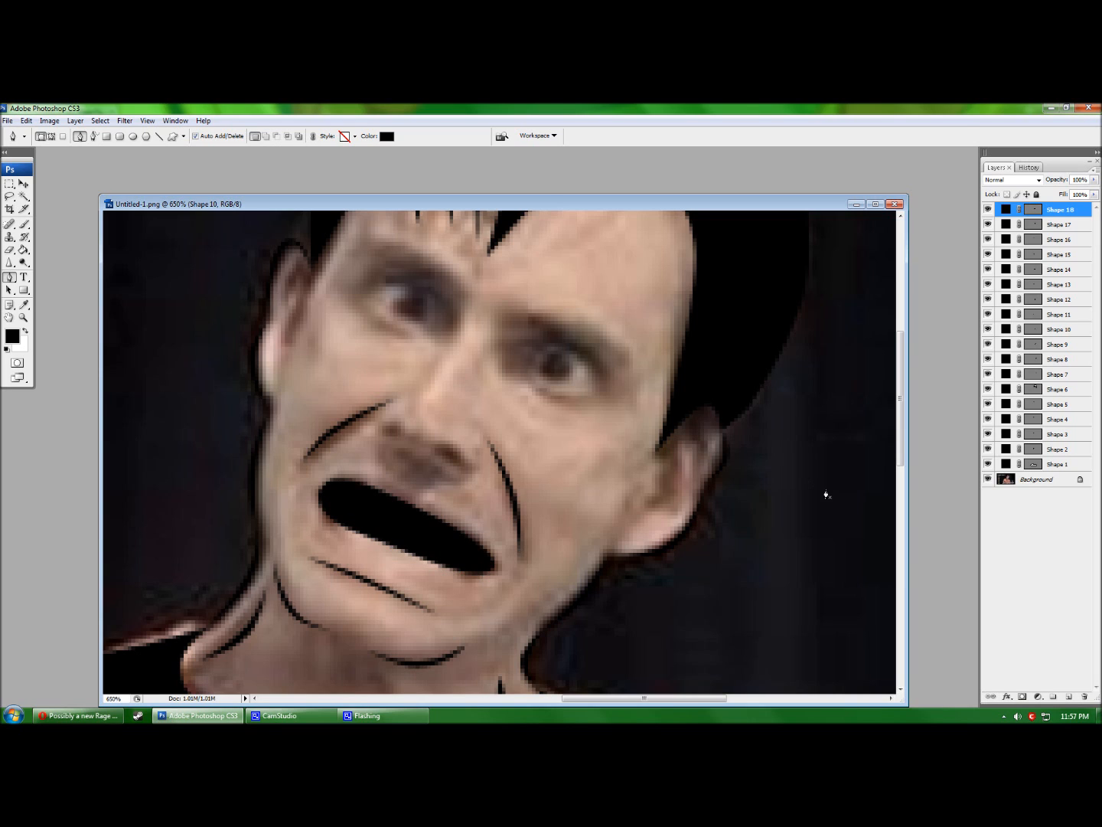
Compare the black mouth against the photo by toggling it, then set its opacity to 50%.
click(989, 209)
click(988, 209)
click(988, 209)
click(989, 209)
click(988, 209)
click(988, 209)
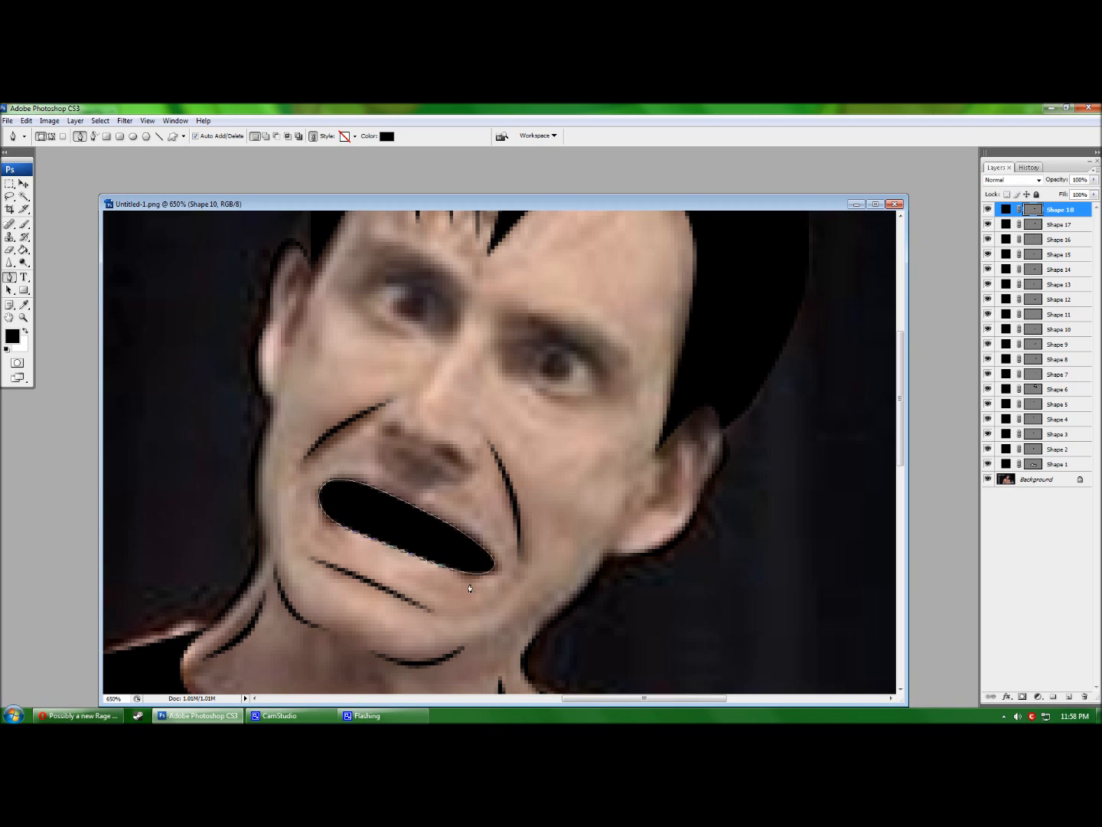
click(988, 209)
click(988, 209)
click(1079, 180)
text(50)
key(Return)
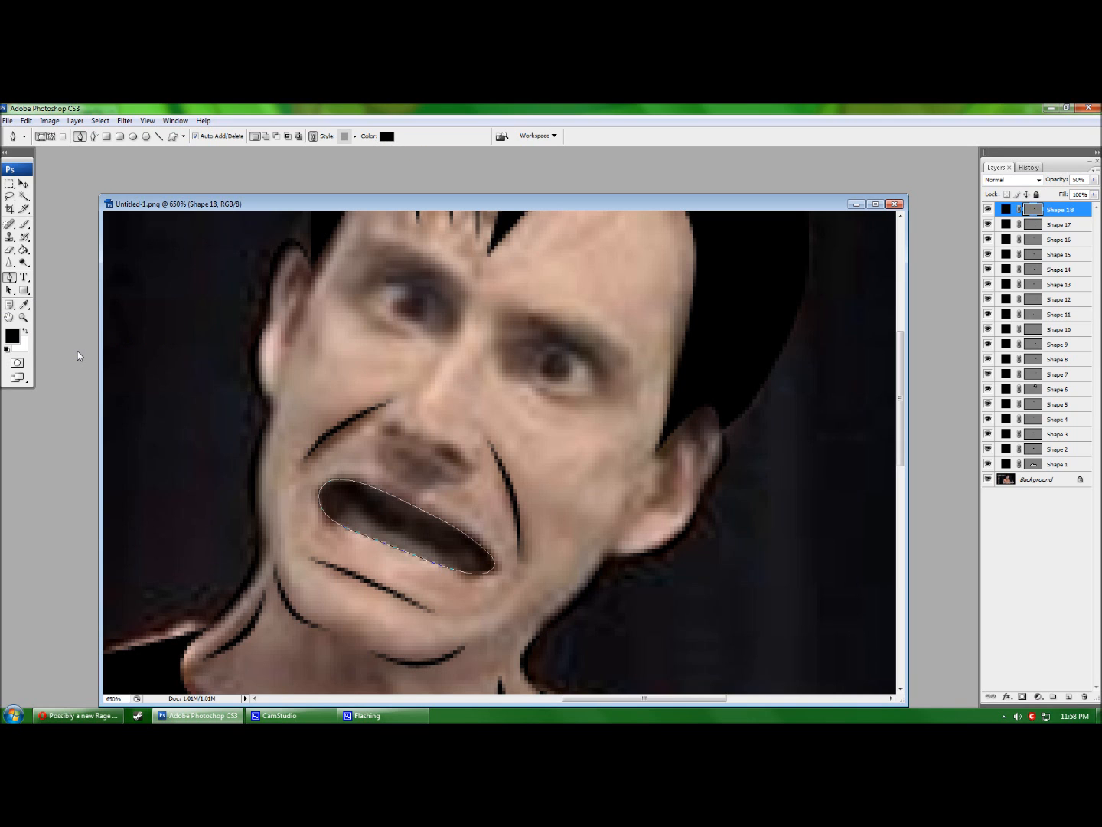
Make white the foreground colour and outline the upper teeth inside the mouth.
click(24, 304)
click(12, 336)
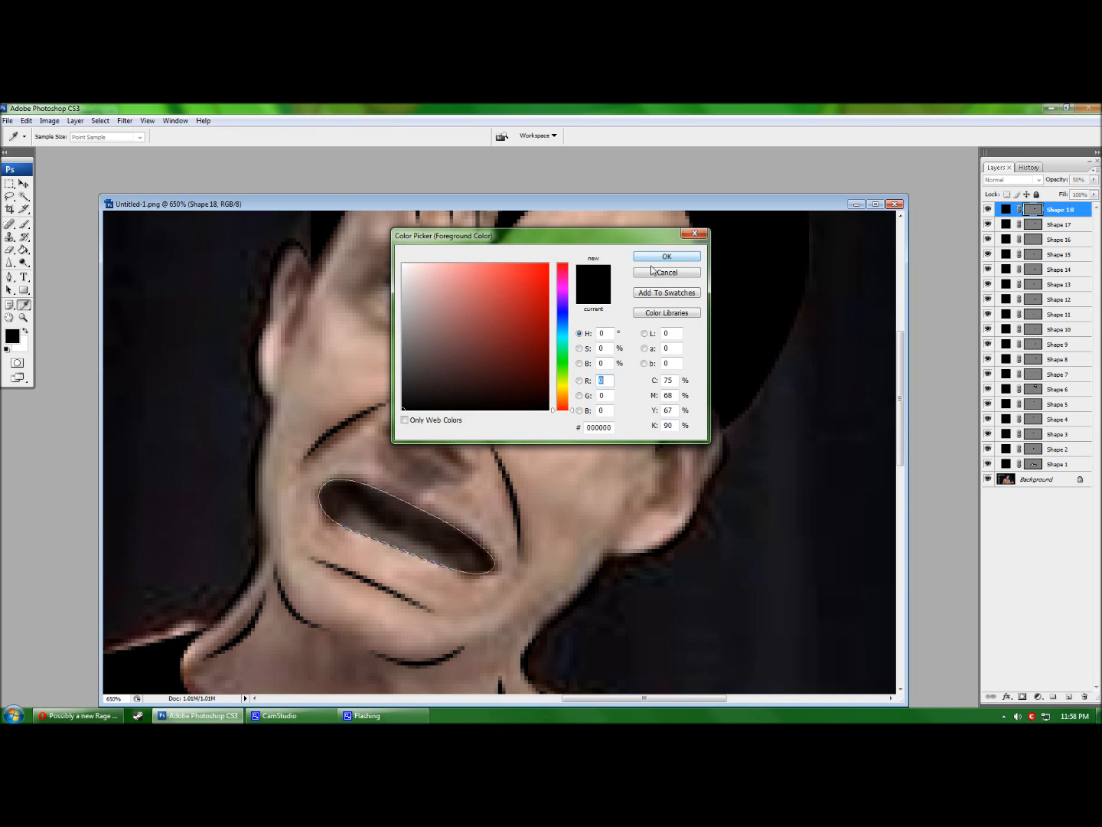
click(651, 259)
key(p)
click(25, 332)
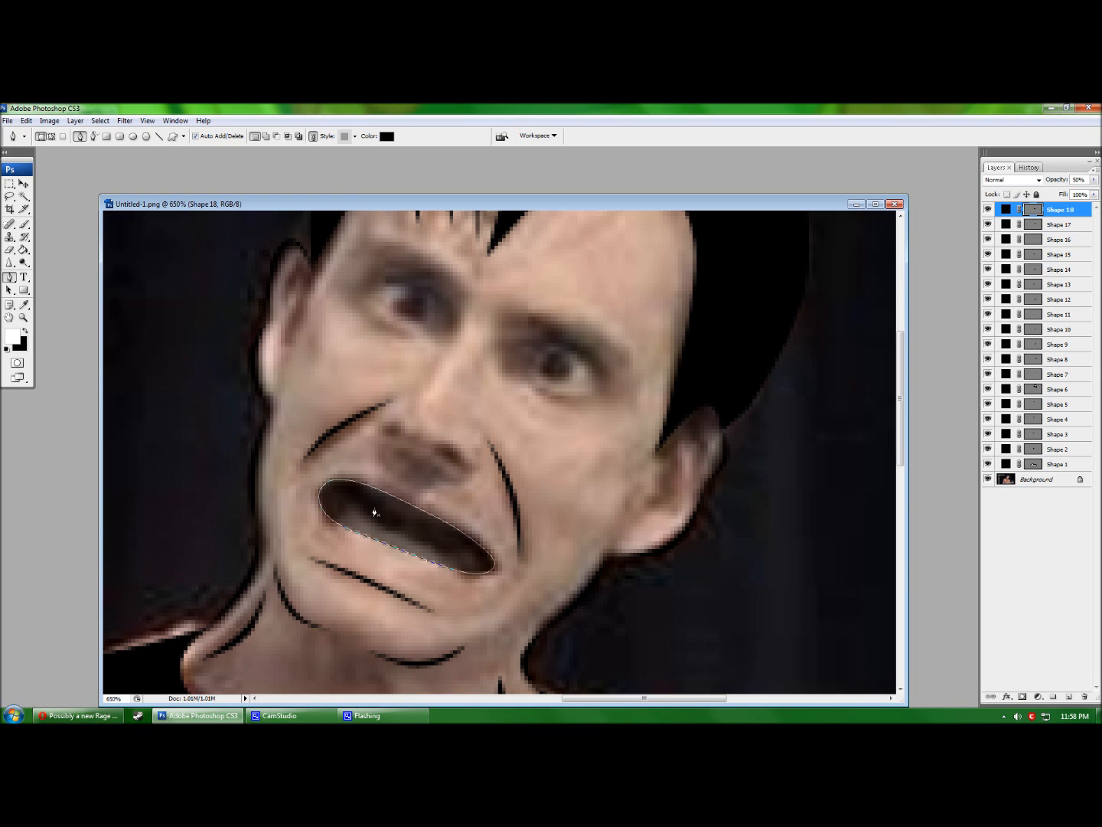
click(367, 488)
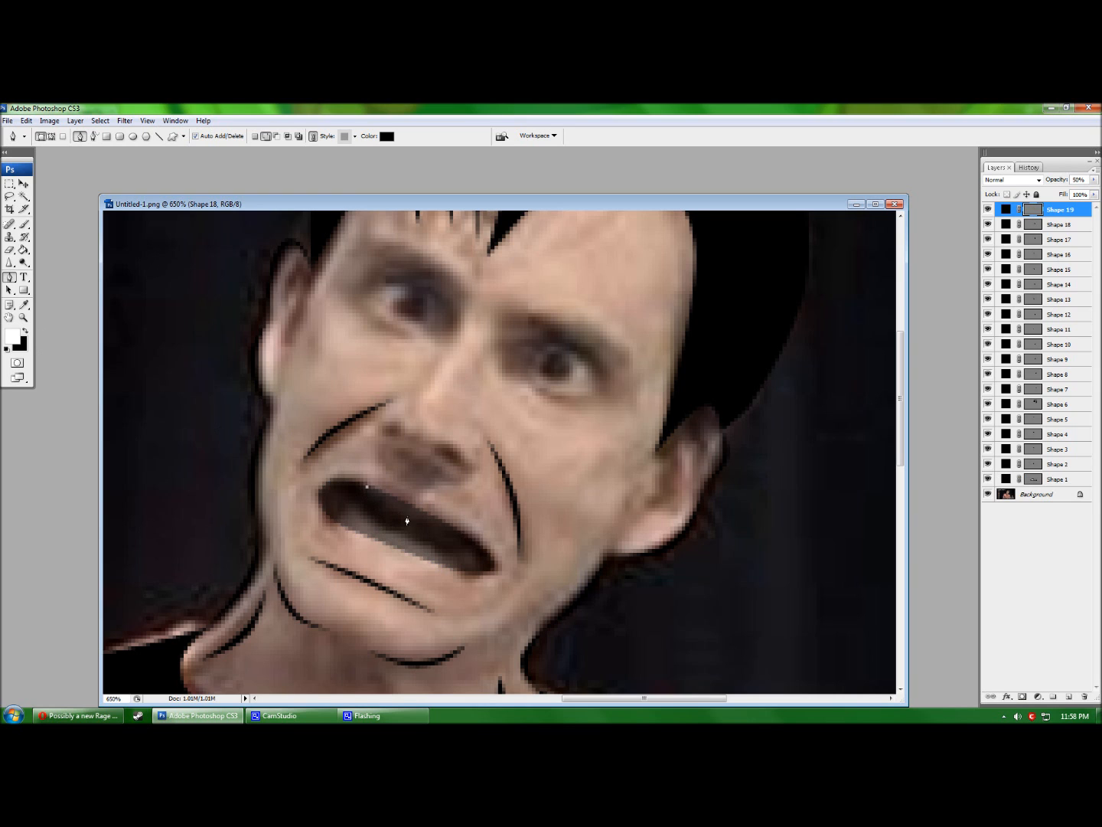
click(455, 528)
click(413, 528)
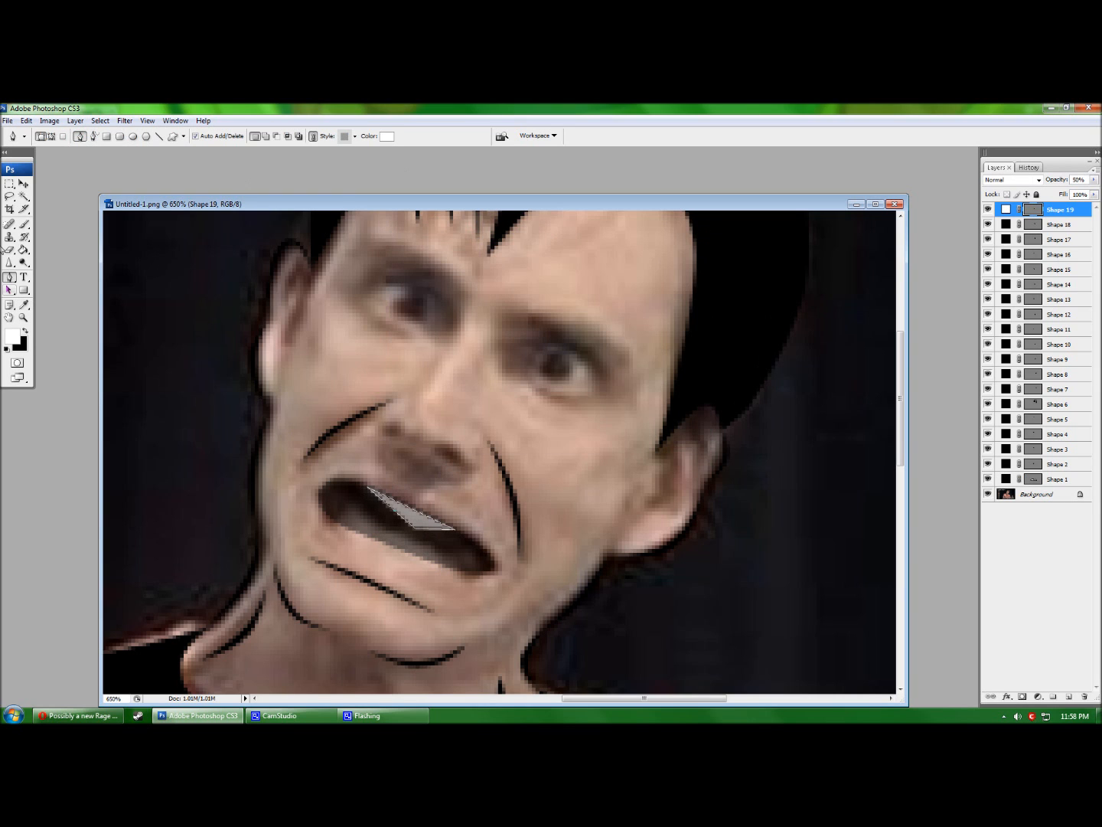
Curve the upper teeth edge and convert its top point to a corner, thinning the teeth.
key(ctrl+z)
drag(429, 487, 405, 474)
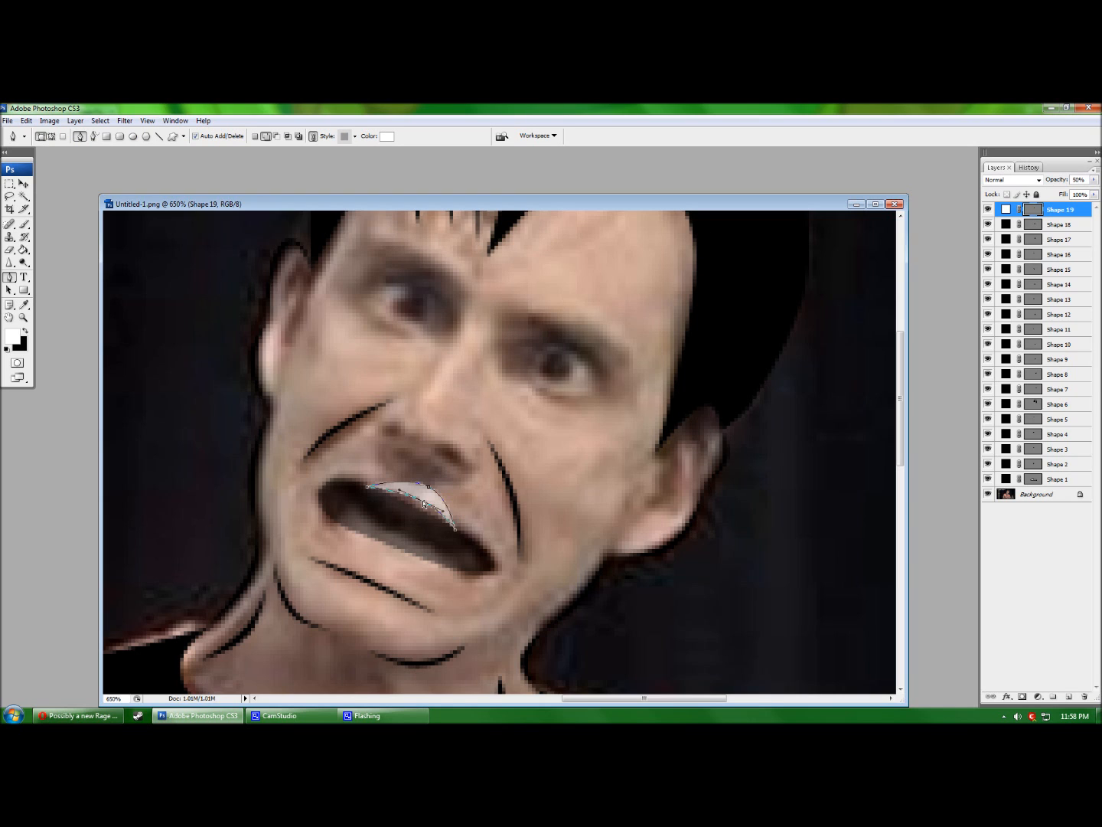
click(427, 487)
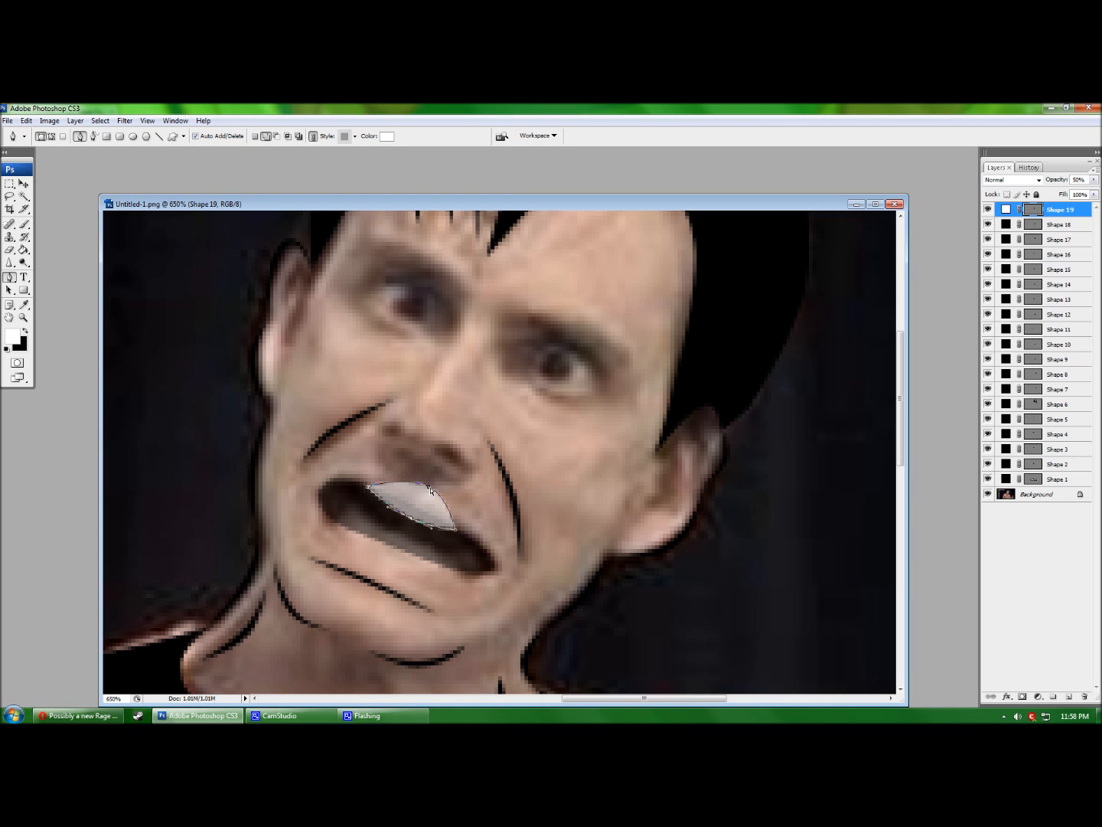
drag(429, 488, 412, 506)
key(Return)
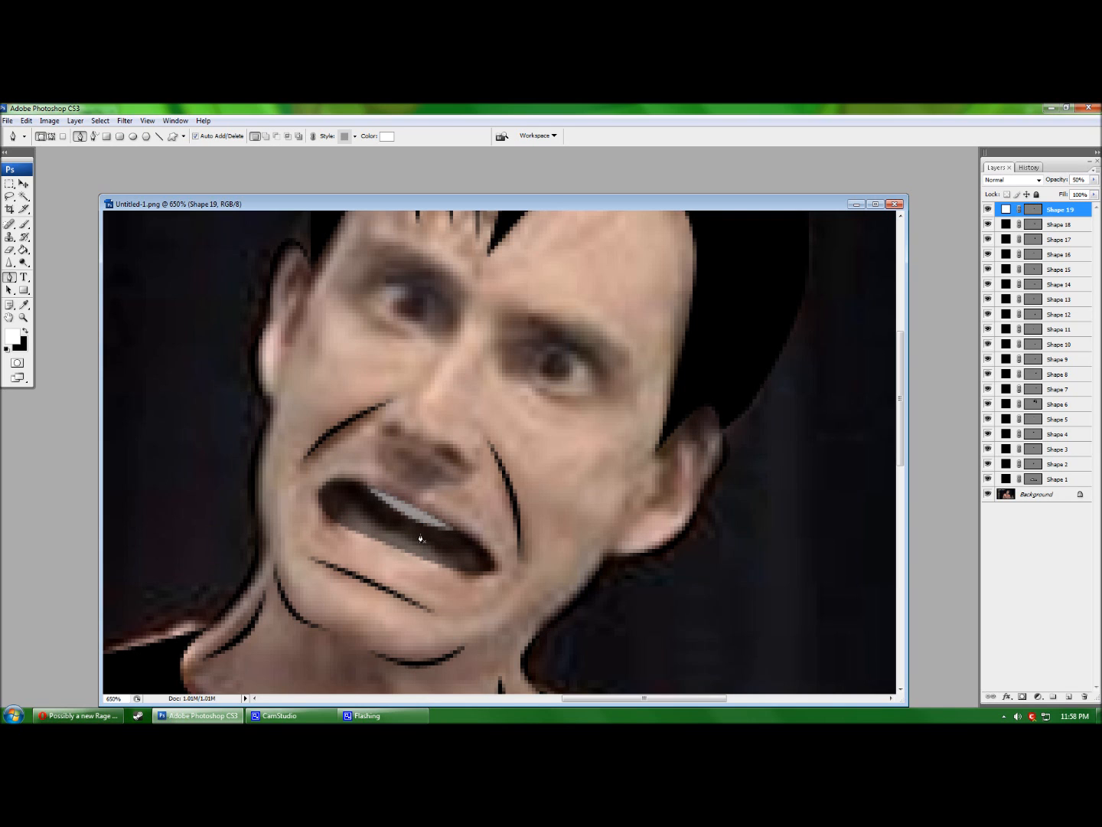
Outline the lower teeth and set Shapes 18, 19 and 20 to 100% opacity.
click(338, 524)
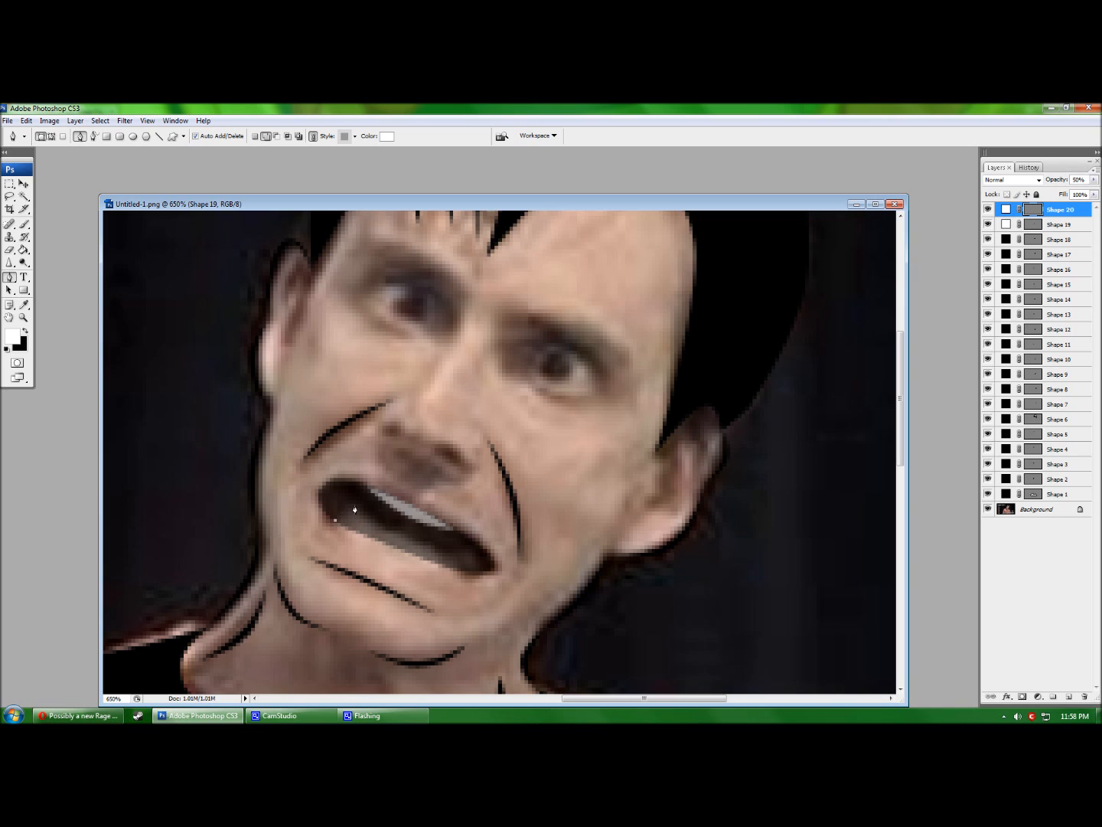
click(454, 570)
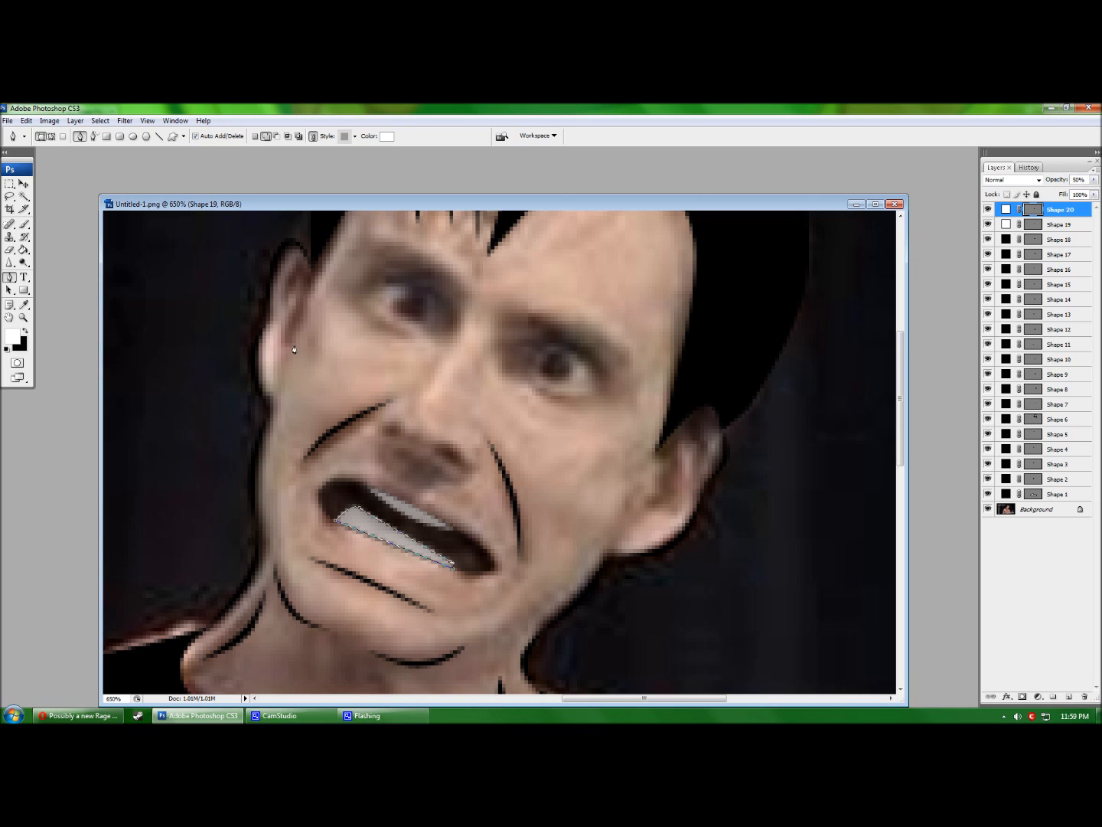
click(1057, 182)
text(100)
click(1068, 224)
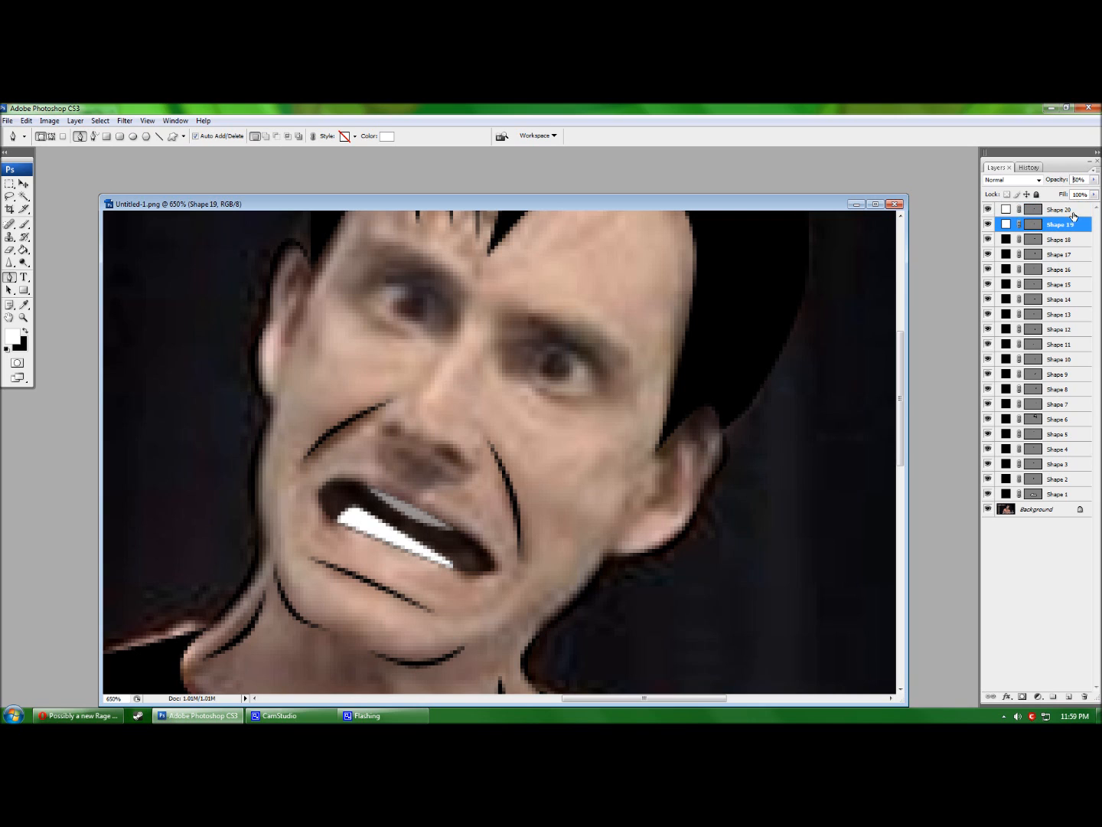
drag(1076, 181, 1065, 184)
text(0)
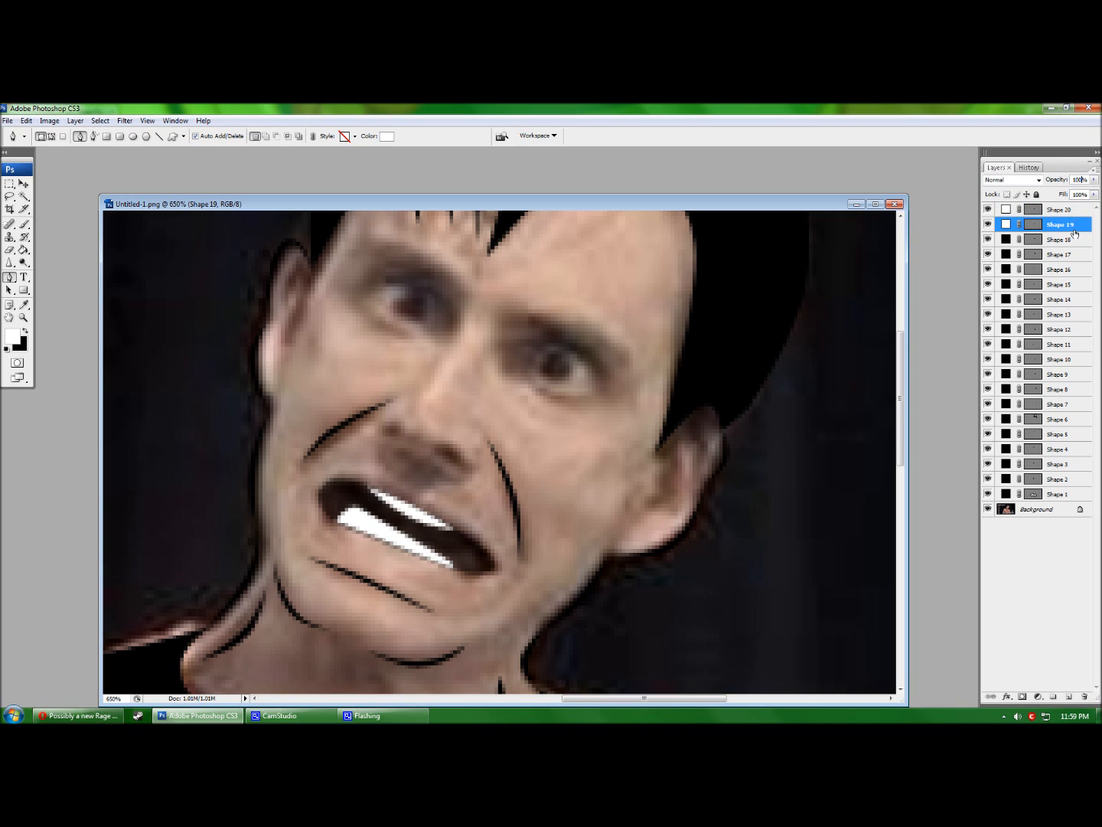
click(1074, 240)
text(100)
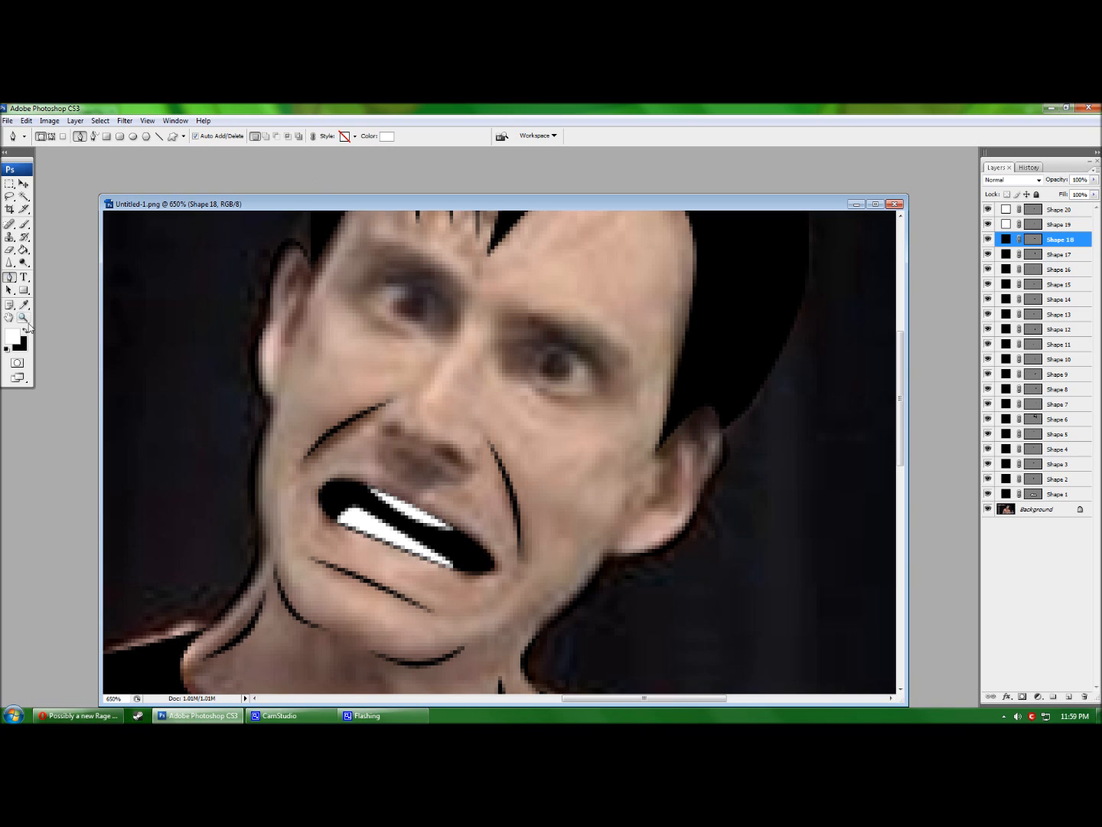
Draw a black triangle near the left eye, then delete its layer.
click(310, 338)
click(377, 313)
click(349, 353)
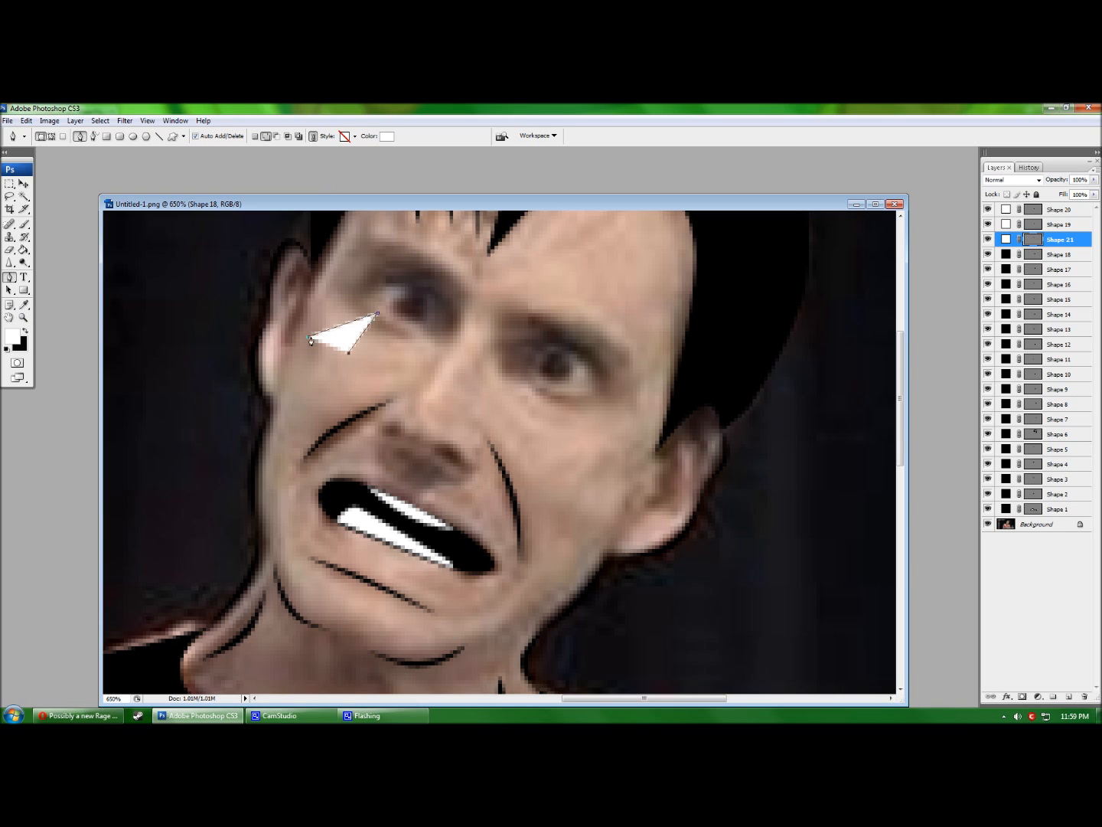
click(384, 135)
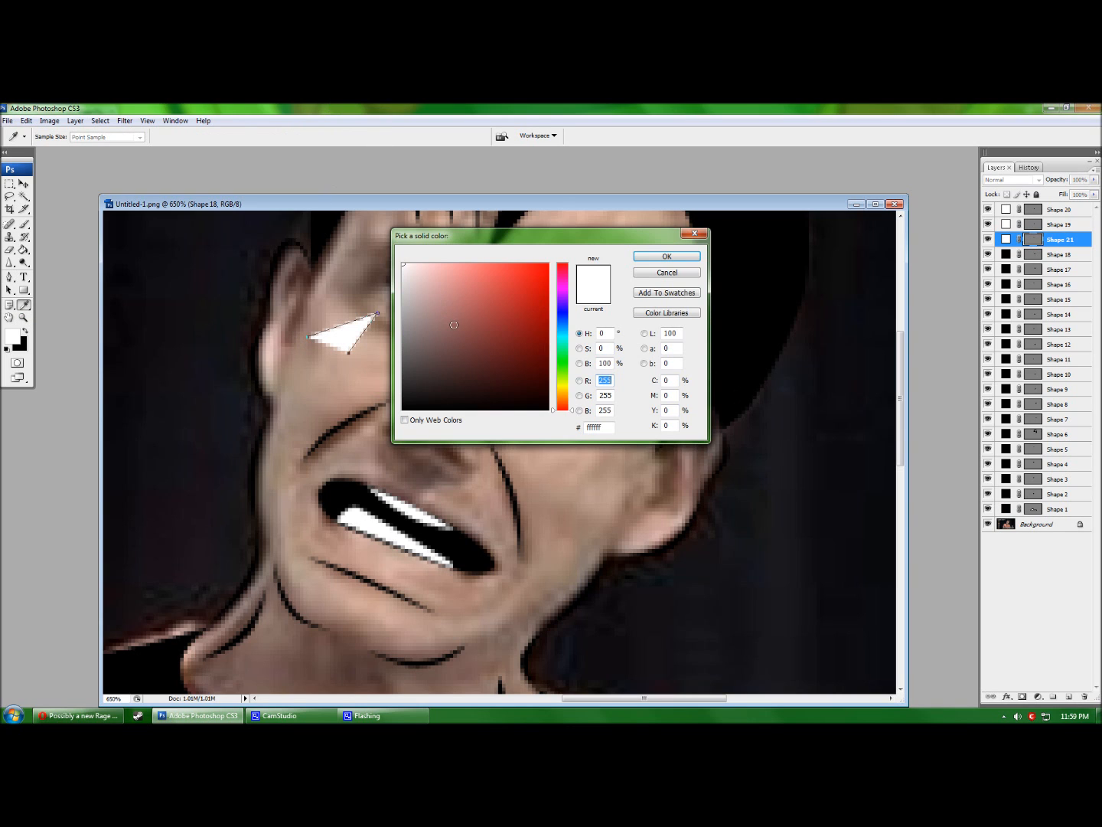
click(403, 409)
click(644, 256)
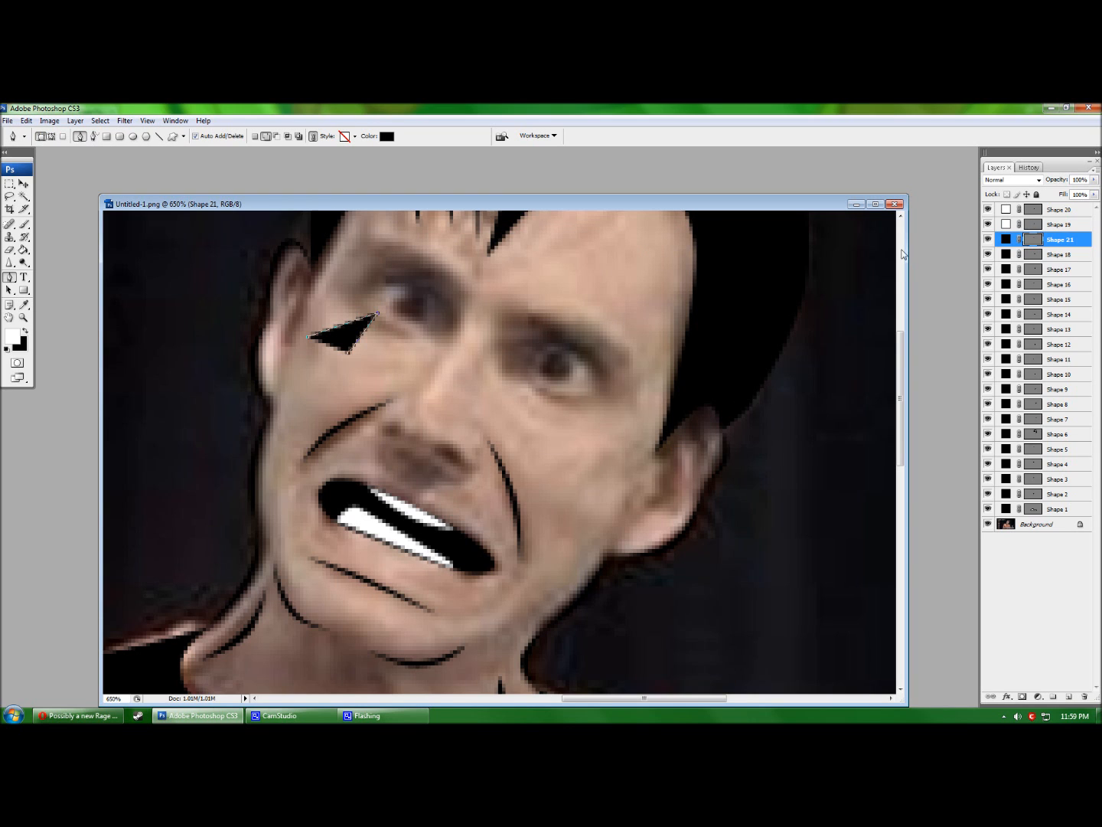
drag(1079, 238, 1084, 697)
Draw a thin curved black crescent along the left side of the nose bridge.
scroll(611, 433, up, 3)
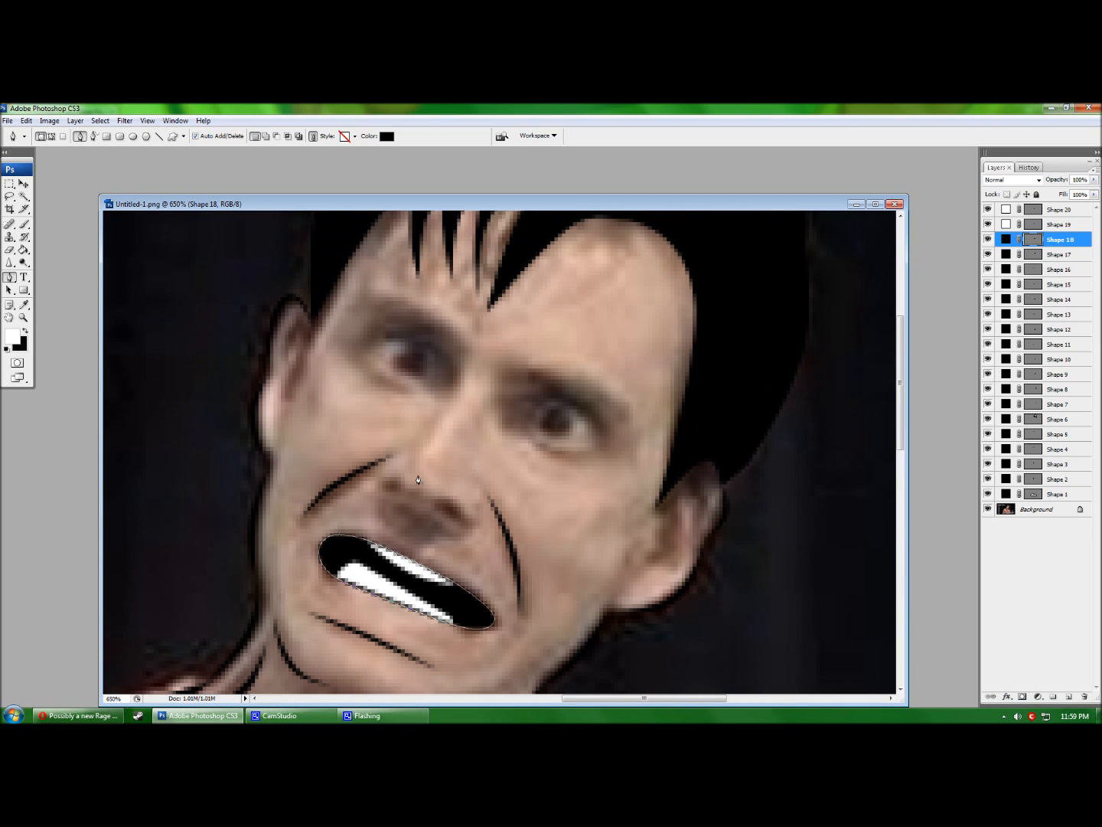
click(462, 379)
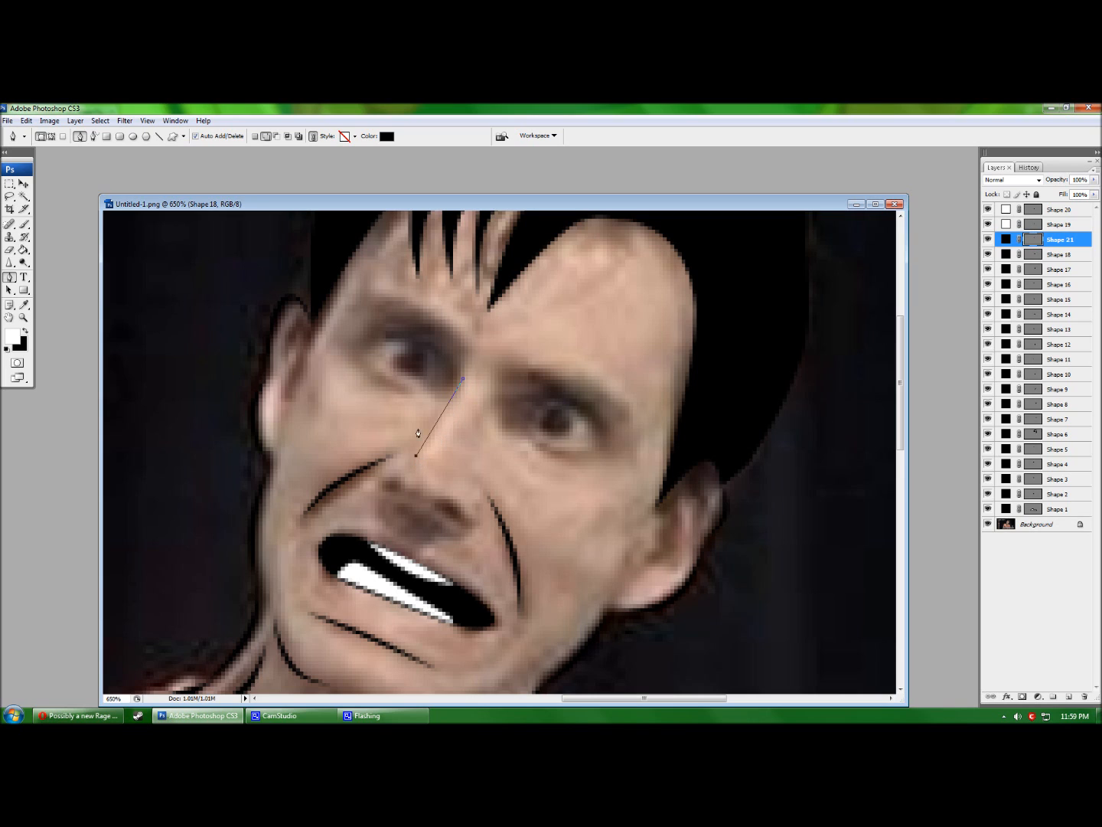
drag(422, 415, 446, 402)
click(463, 381)
click(439, 418)
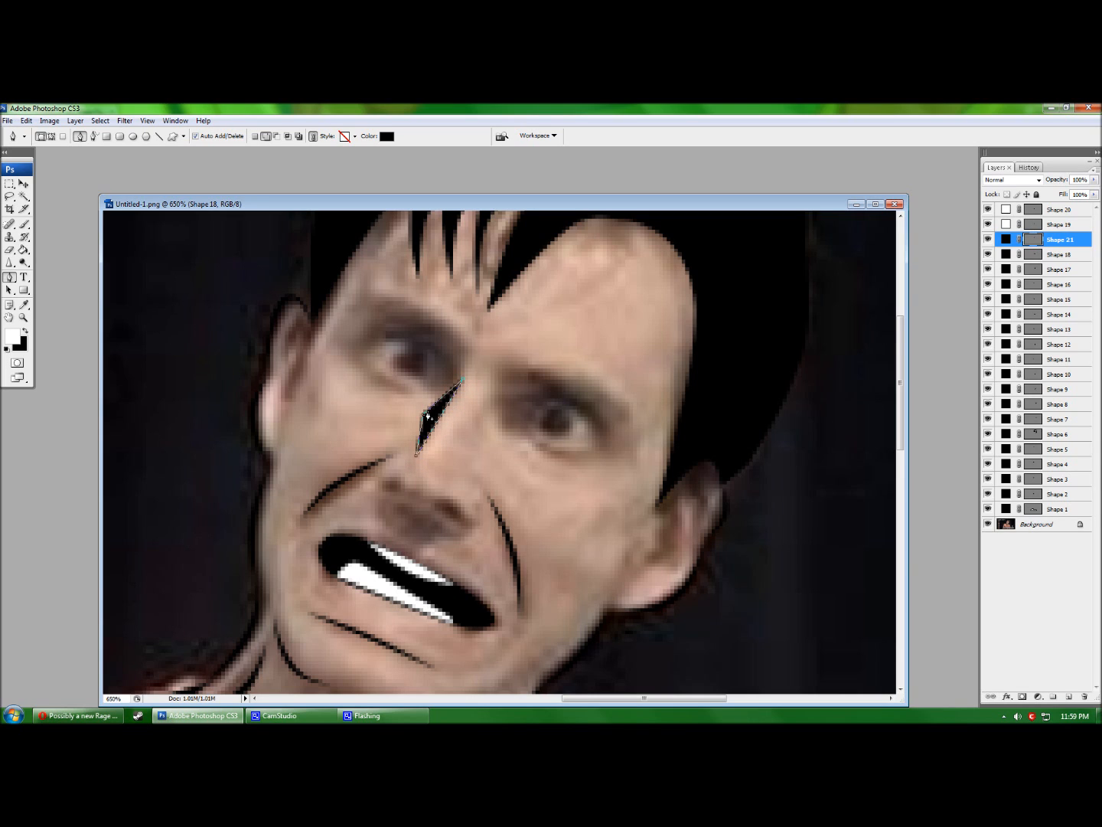
drag(438, 422, 396, 399)
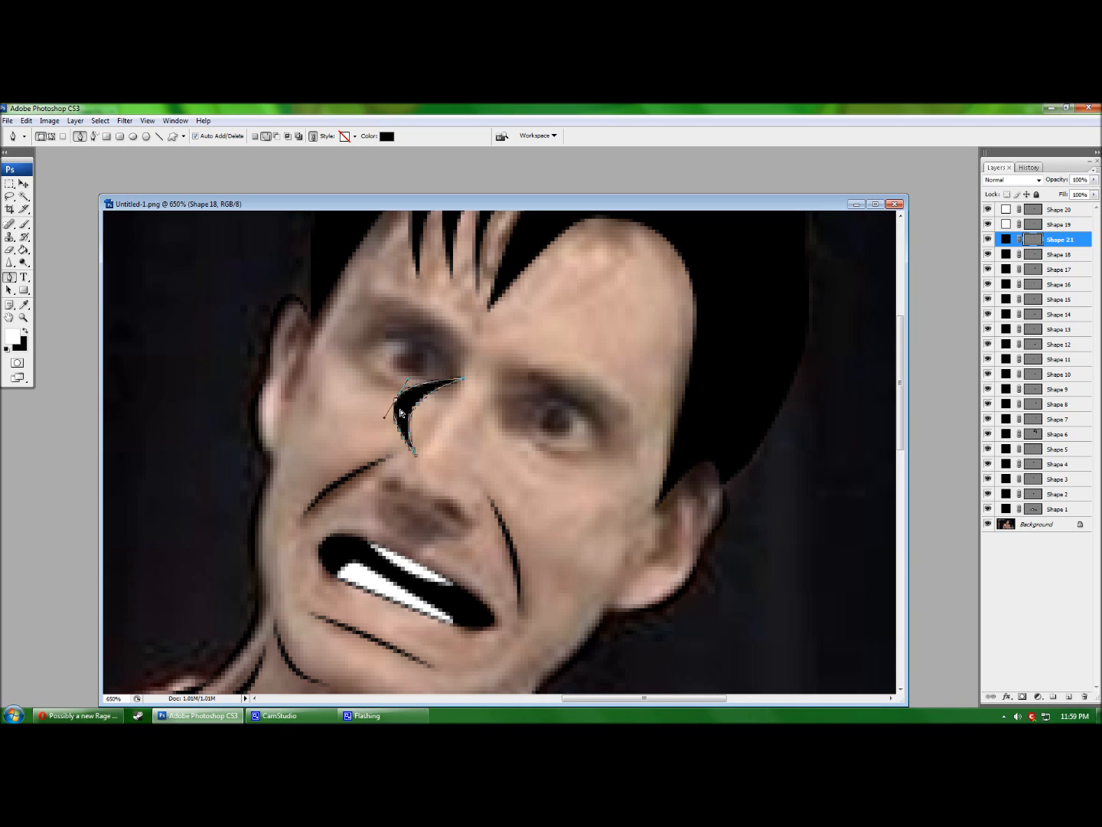
drag(418, 415, 413, 452)
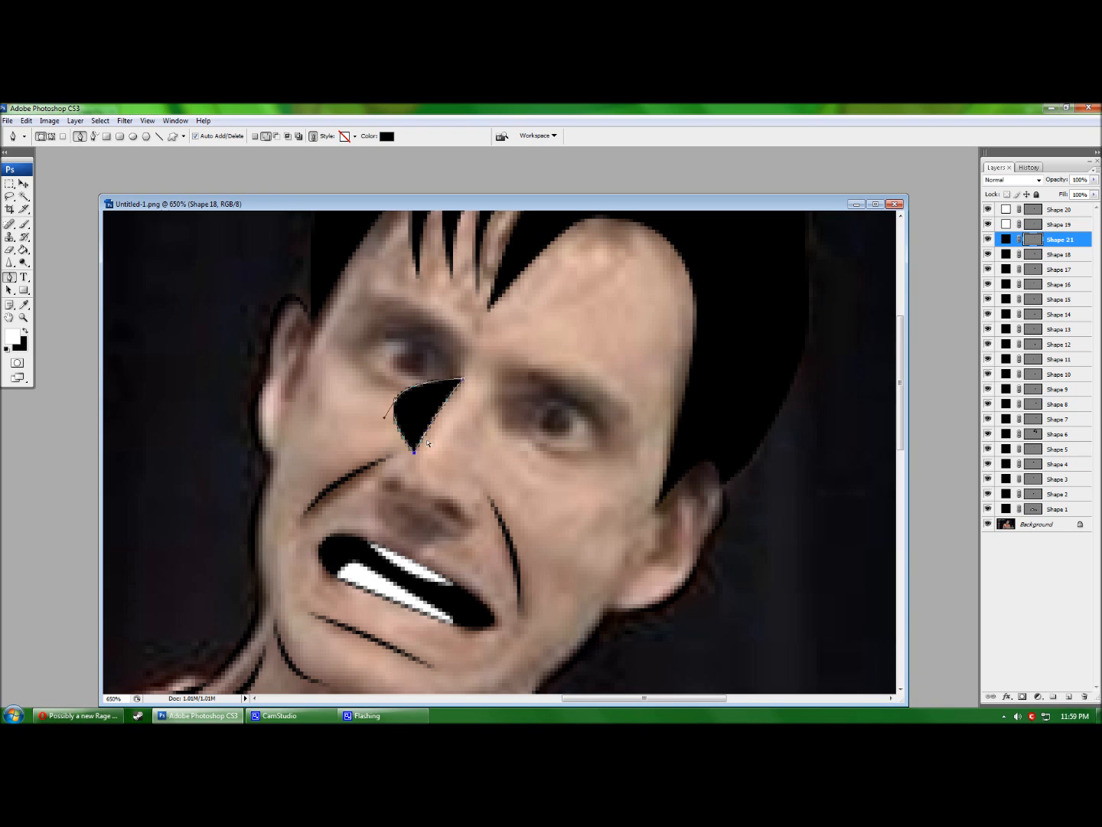
drag(396, 402, 431, 412)
scroll(352, 586, down, 2)
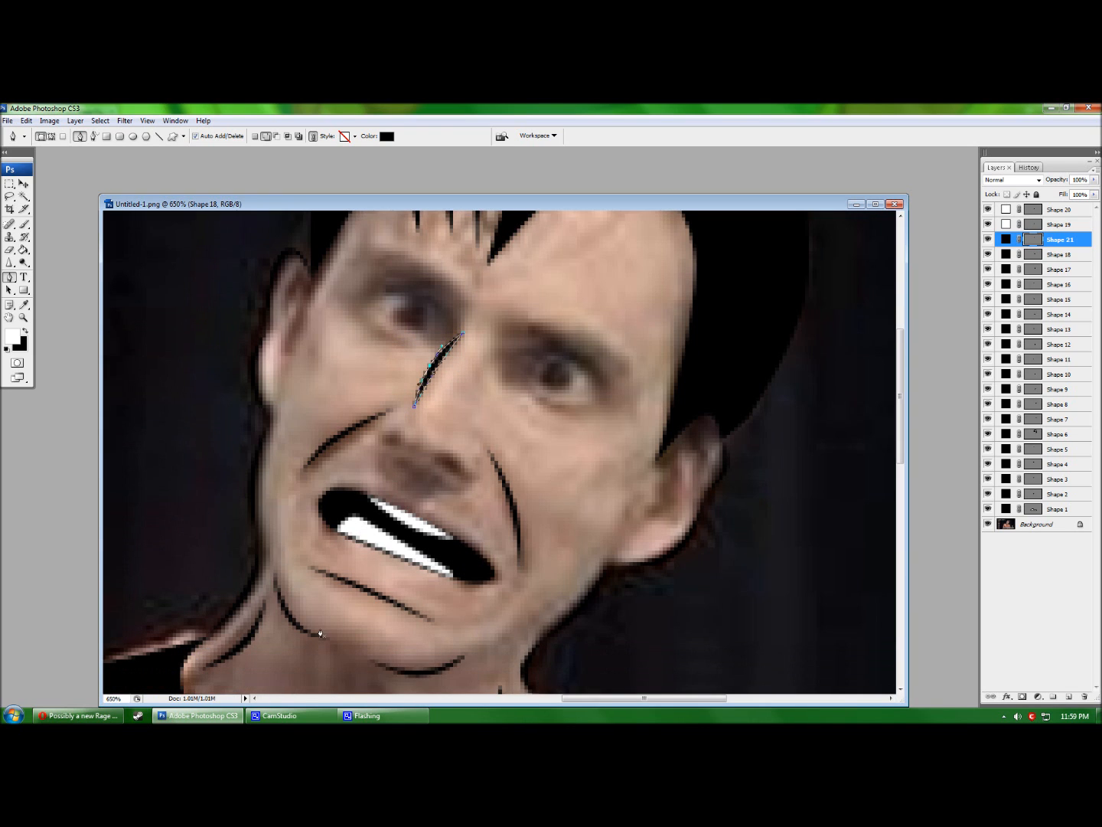
key(Return)
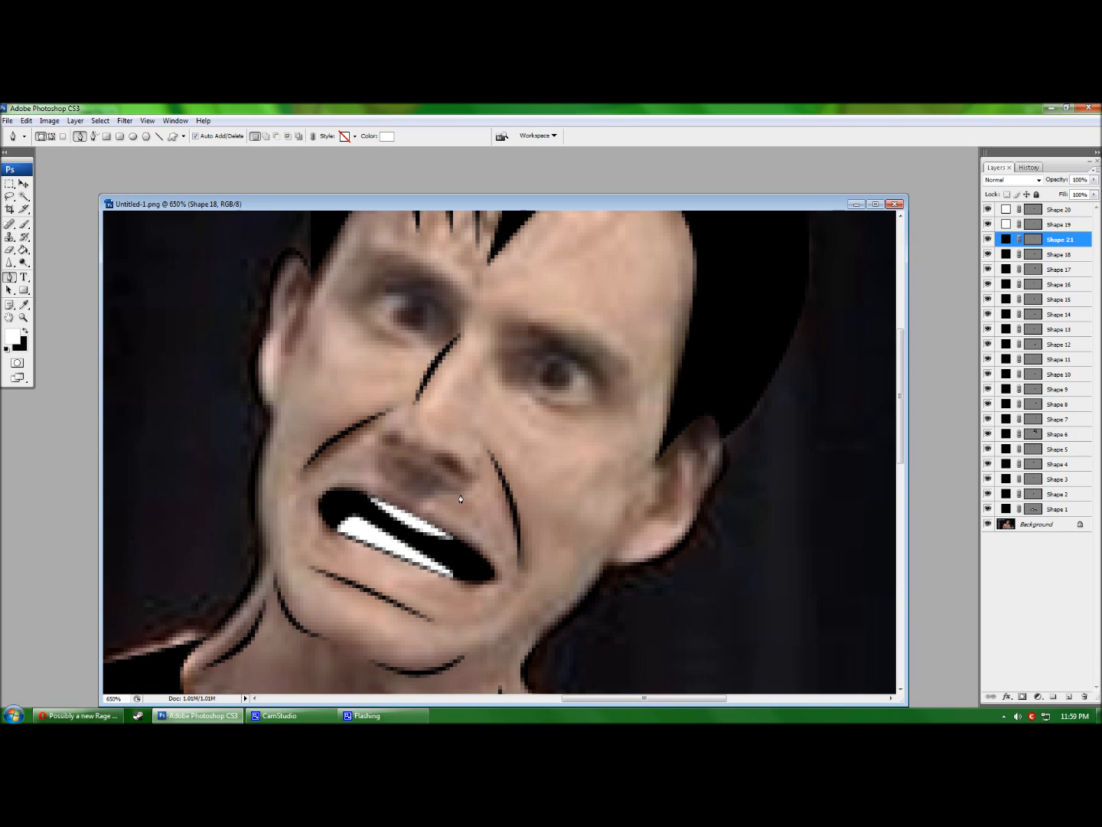
Start a new shape at the nose crease, glance at the browser page, and return to Photoshop.
click(402, 411)
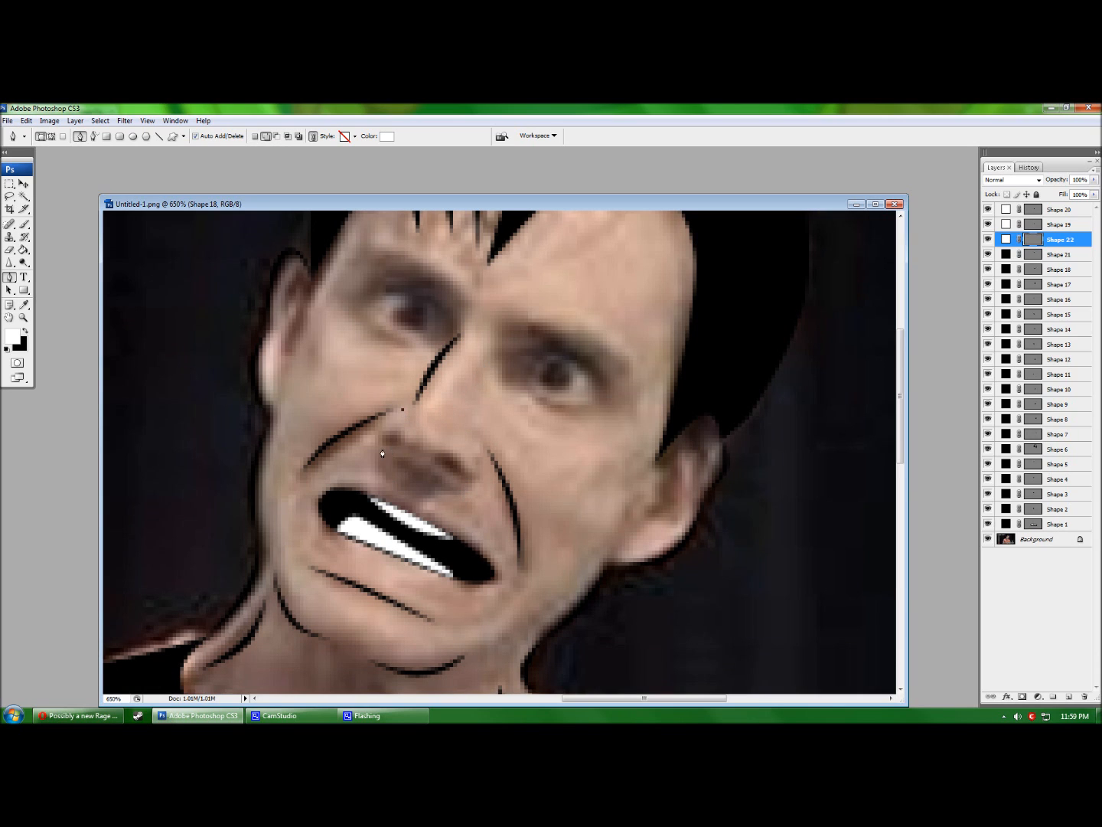
click(77, 716)
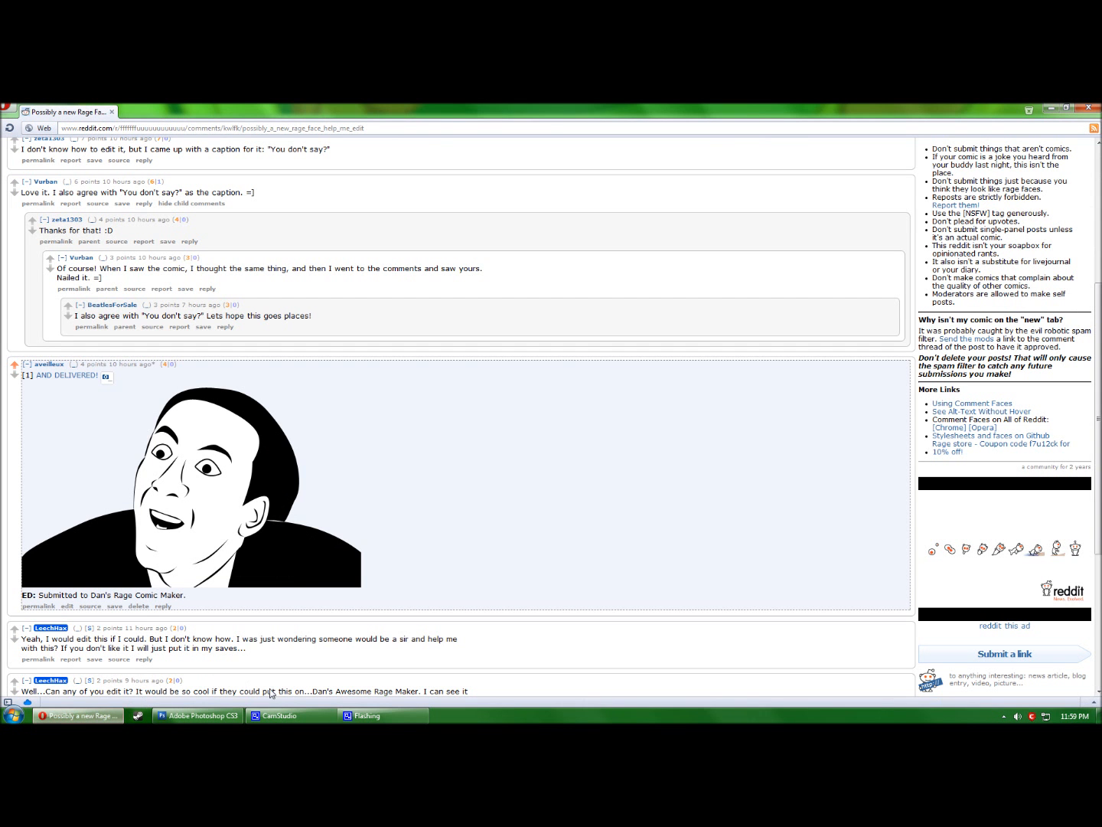
click(196, 715)
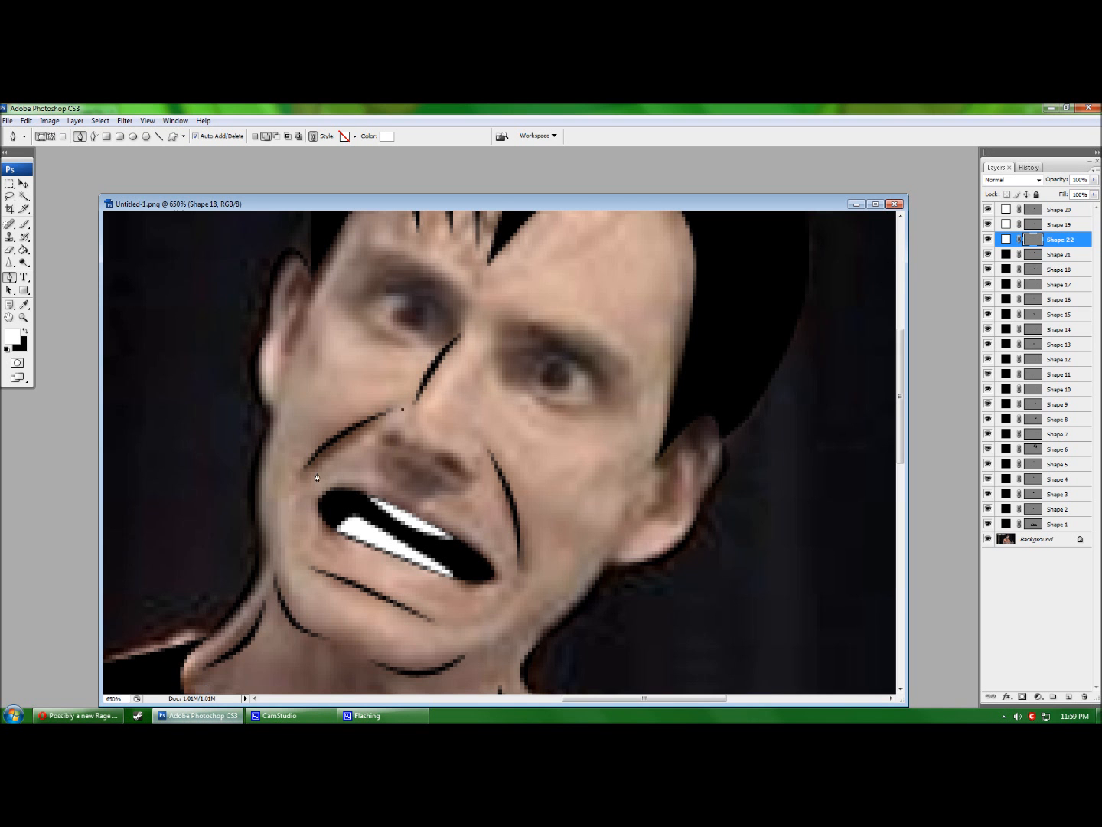
Delete the unfinished nose shape and draw a thin curved black shape on the nose.
click(383, 437)
drag(1068, 241, 1084, 697)
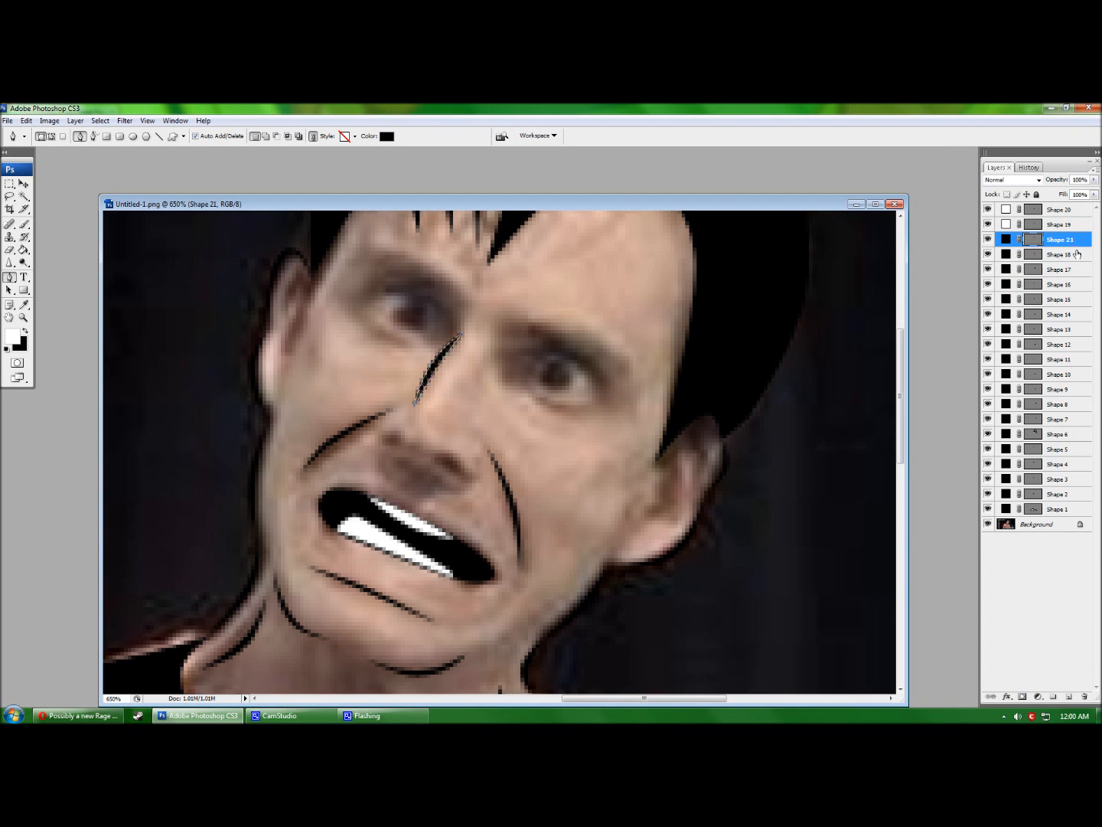
click(1077, 254)
click(407, 412)
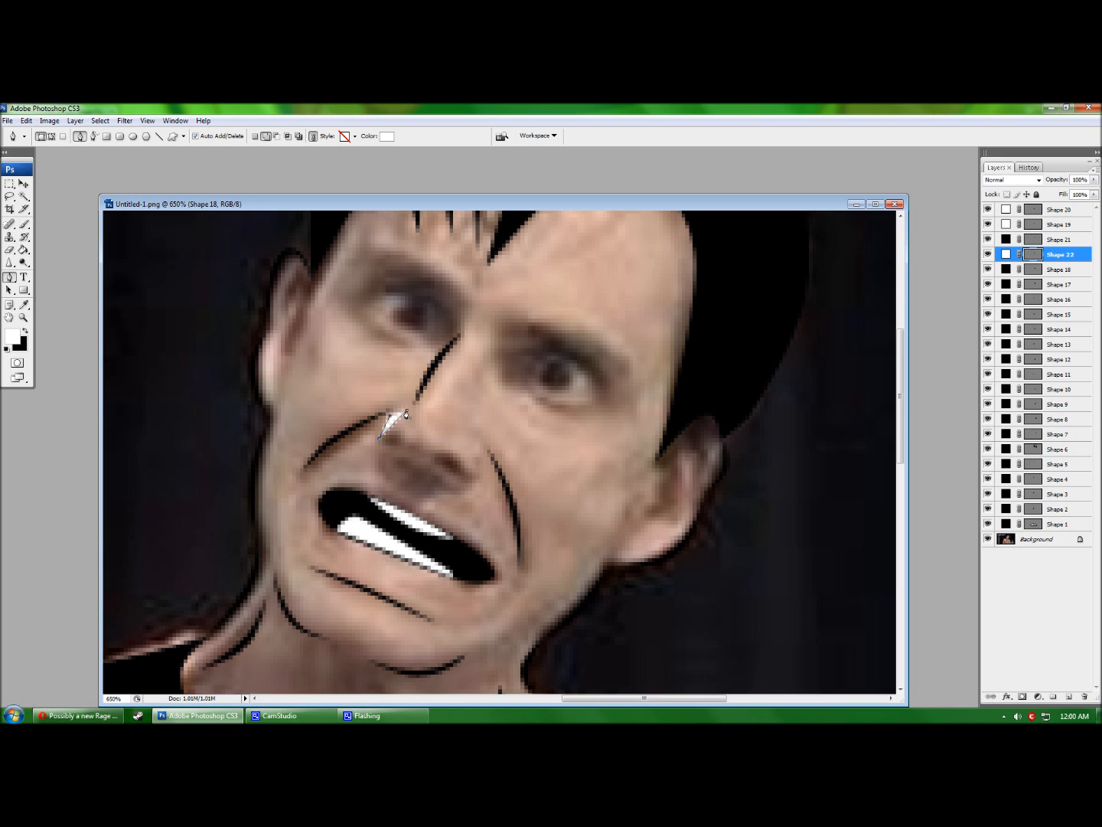
click(386, 137)
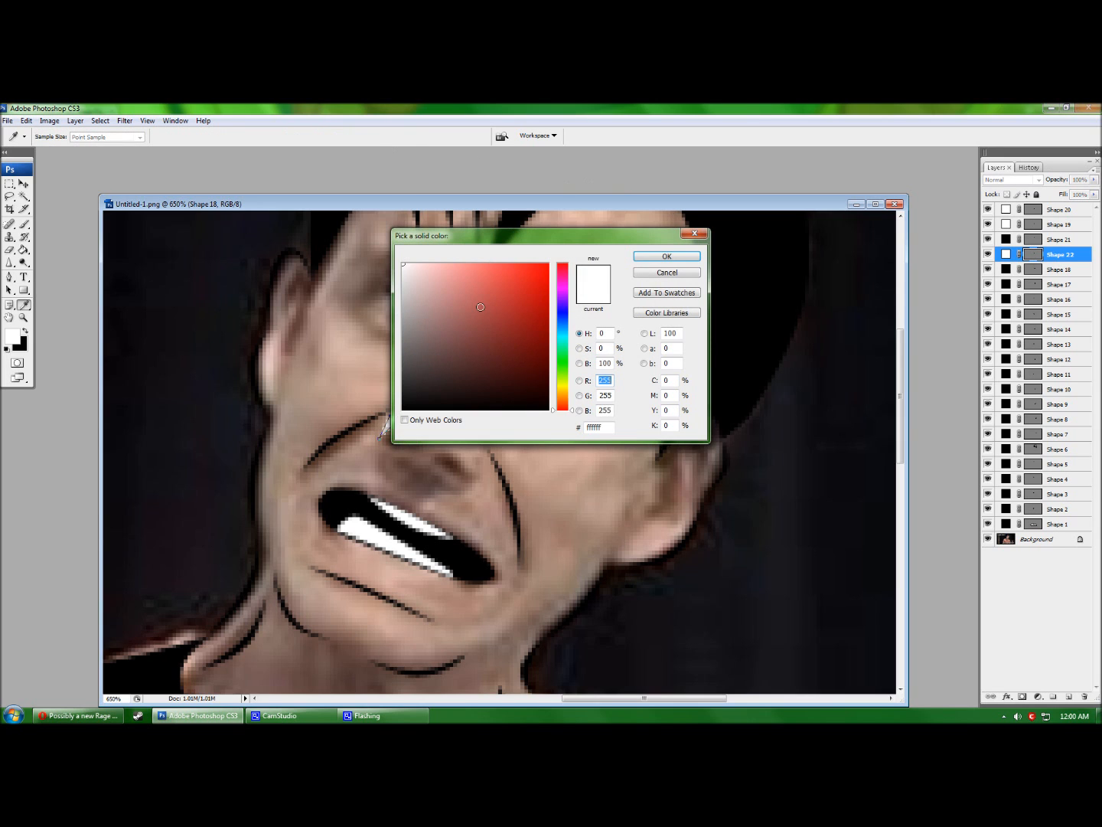
click(667, 257)
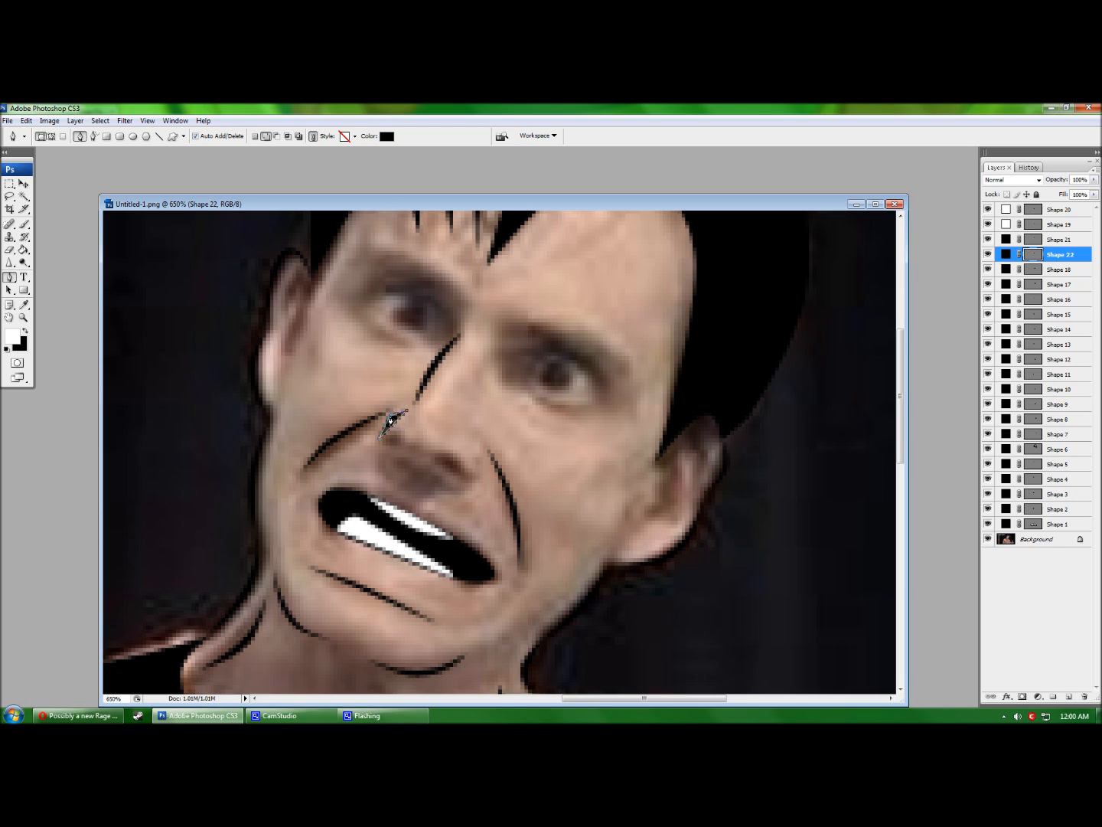
click(375, 402)
mouse_move(394, 424)
mouse_down()
mouse_move(380, 409)
mouse_move(391, 418)
mouse_up()
key(Return)
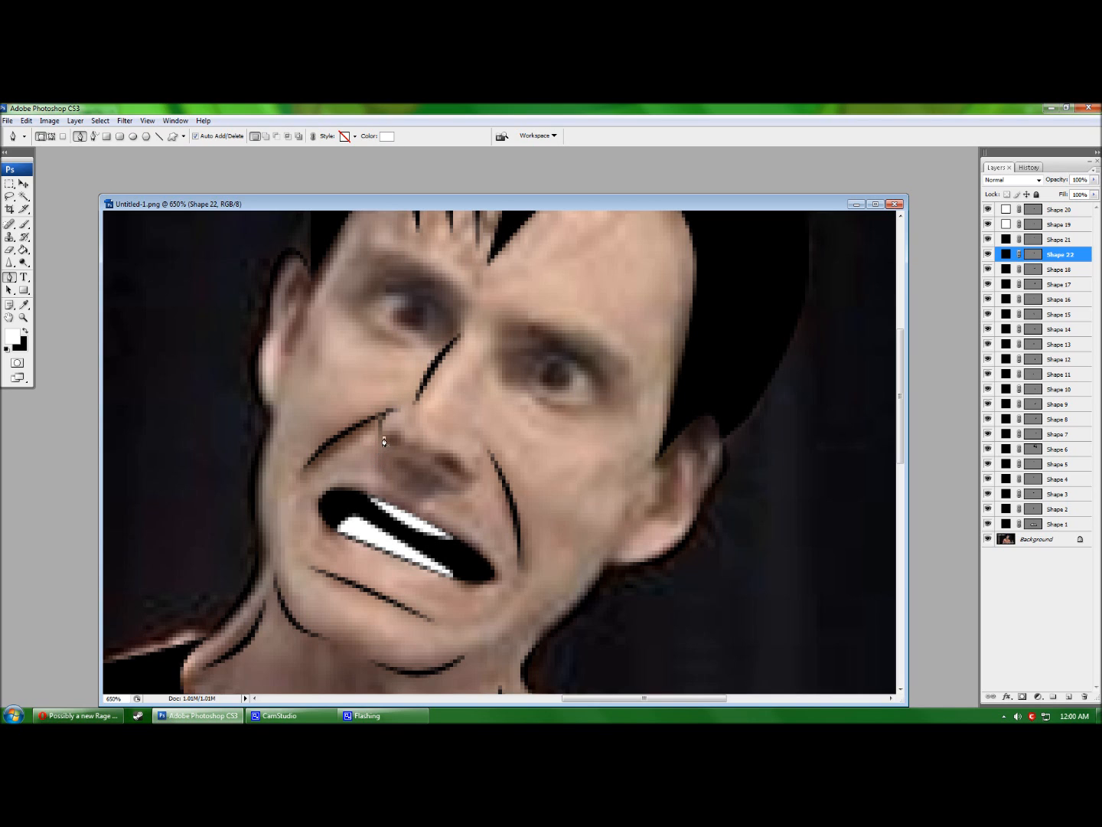
Draw the left nostril with a black fill and bulge its bottom into a round blob.
click(384, 439)
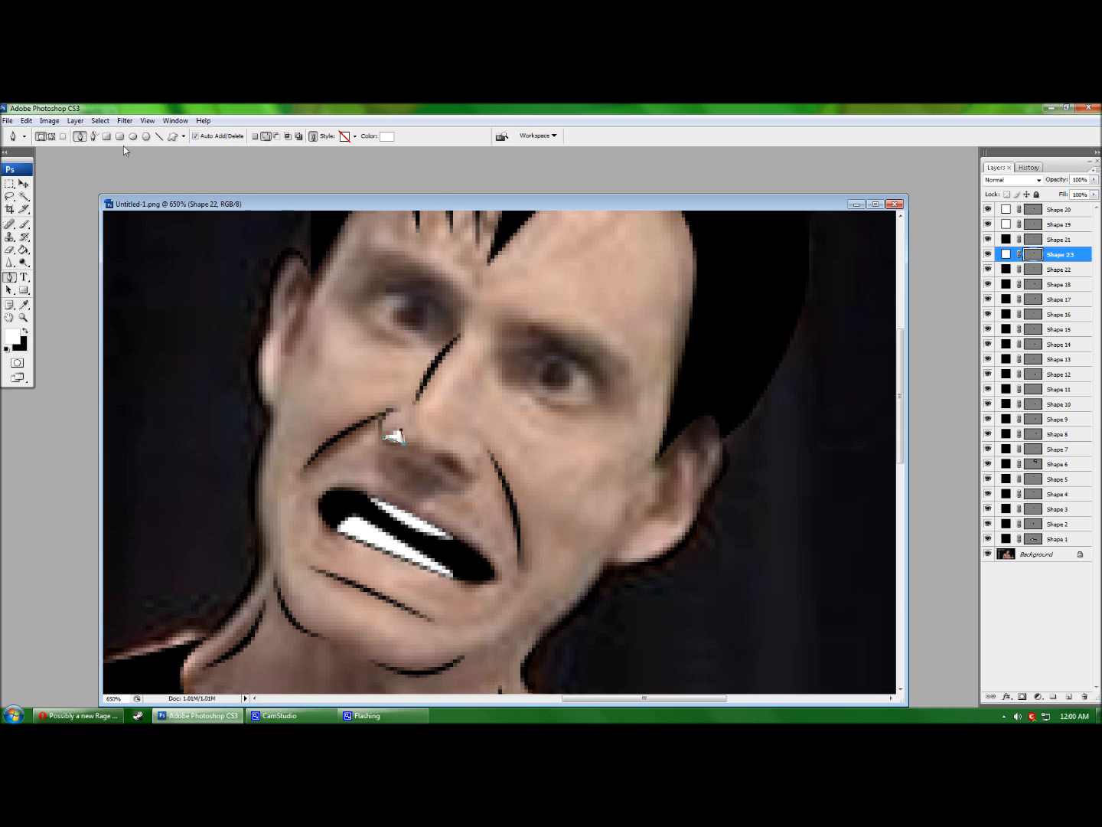
double_click(1006, 258)
text(0)
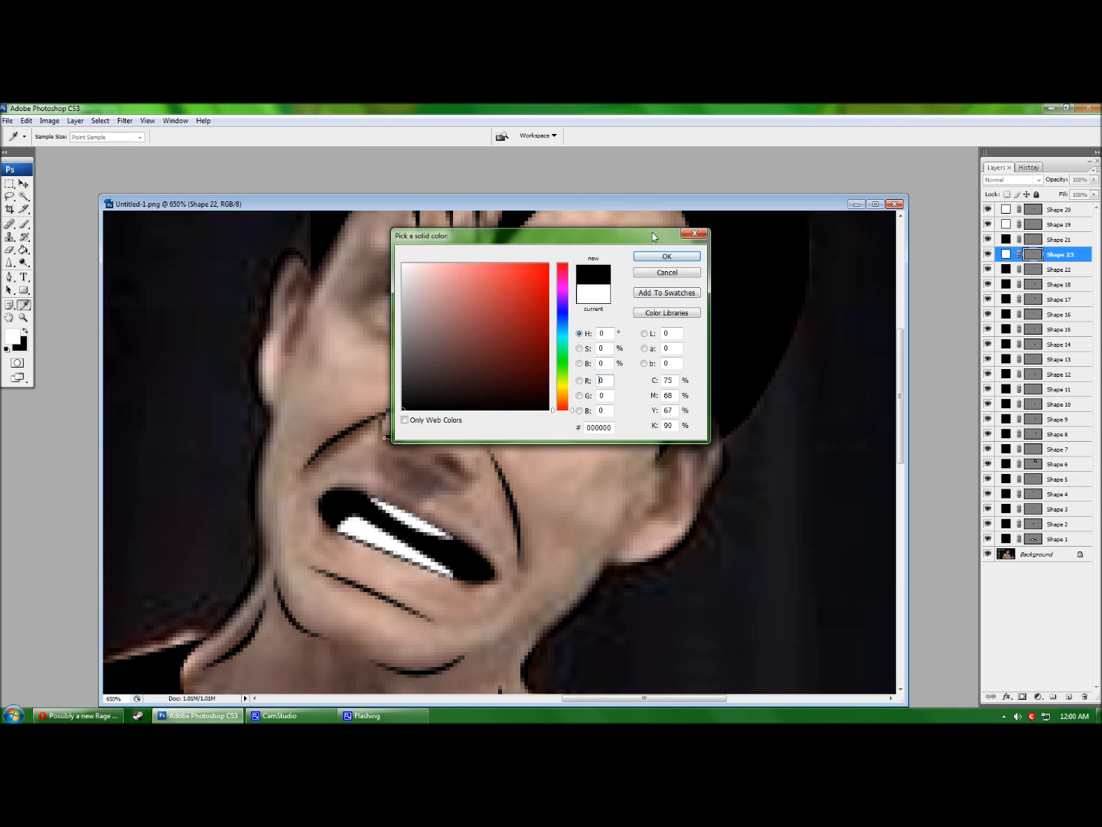
click(664, 250)
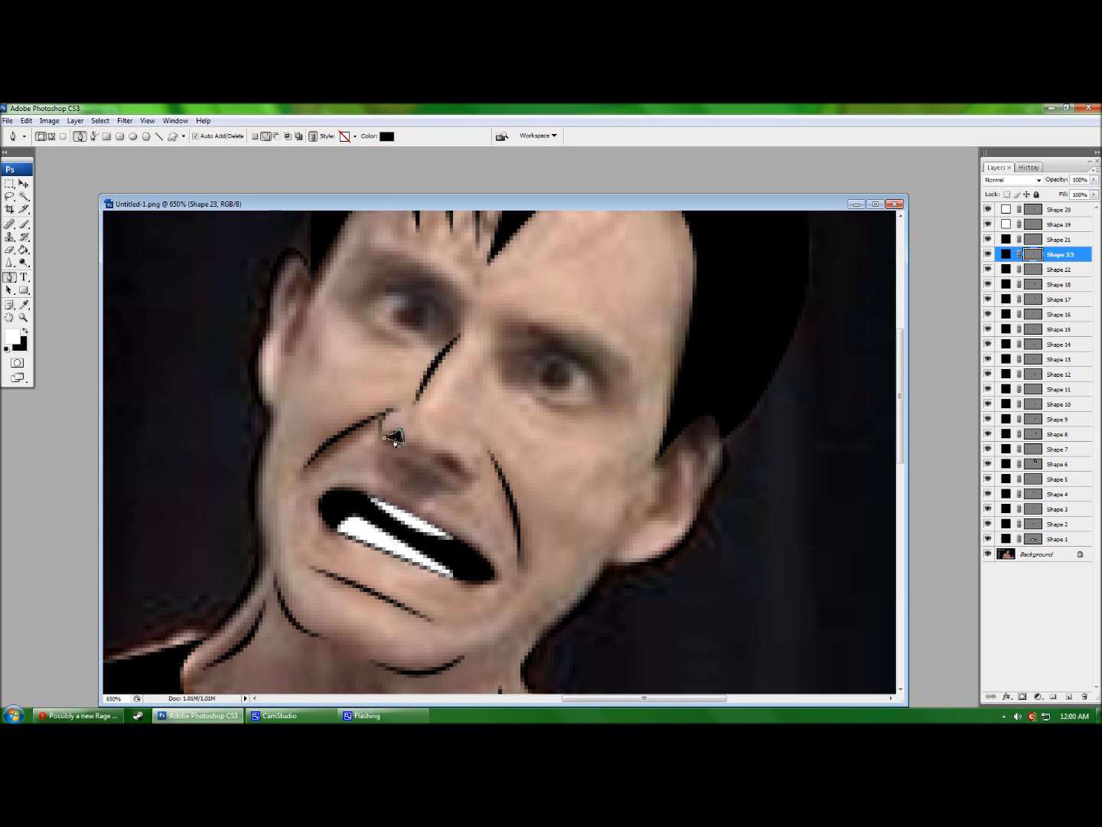
click(408, 417)
click(396, 441)
drag(395, 441, 395, 434)
key(ctrl+alt+z)
key(ctrl+alt+z)
key(Return)
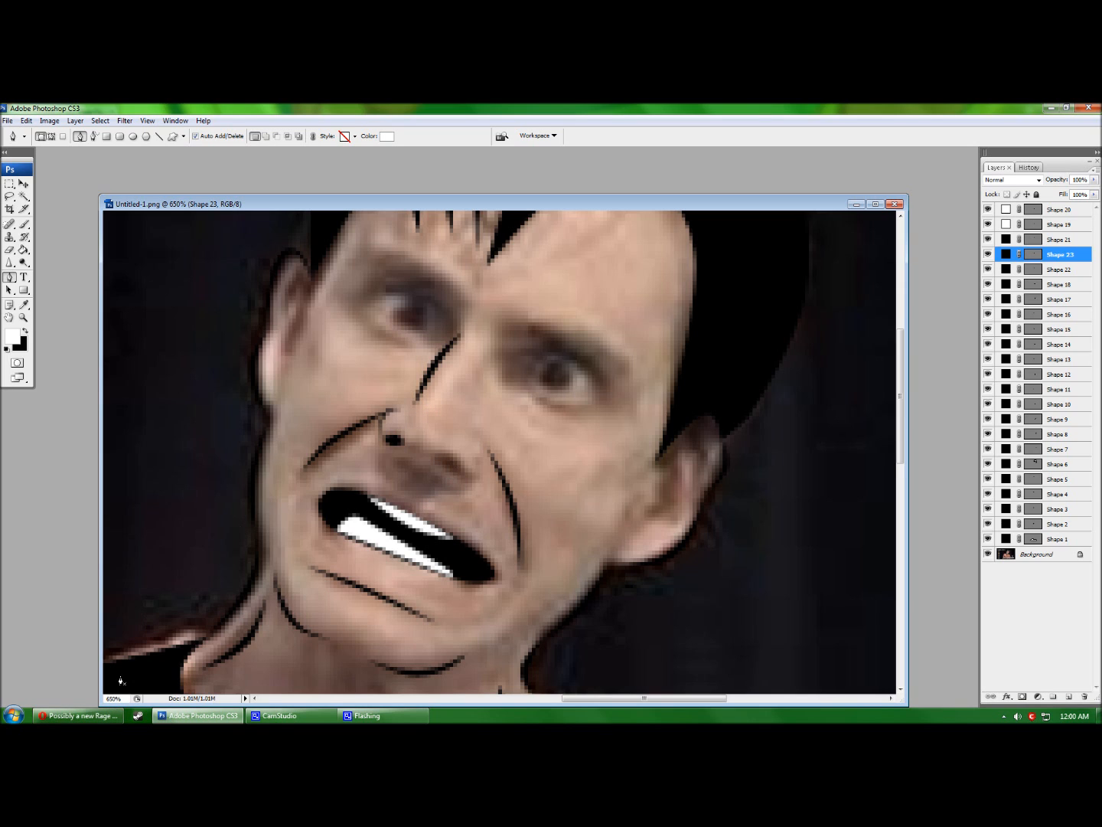
Outline the right nostril, fill it black, and reshape its anchors into a slim crescent.
click(477, 438)
drag(474, 469, 479, 477)
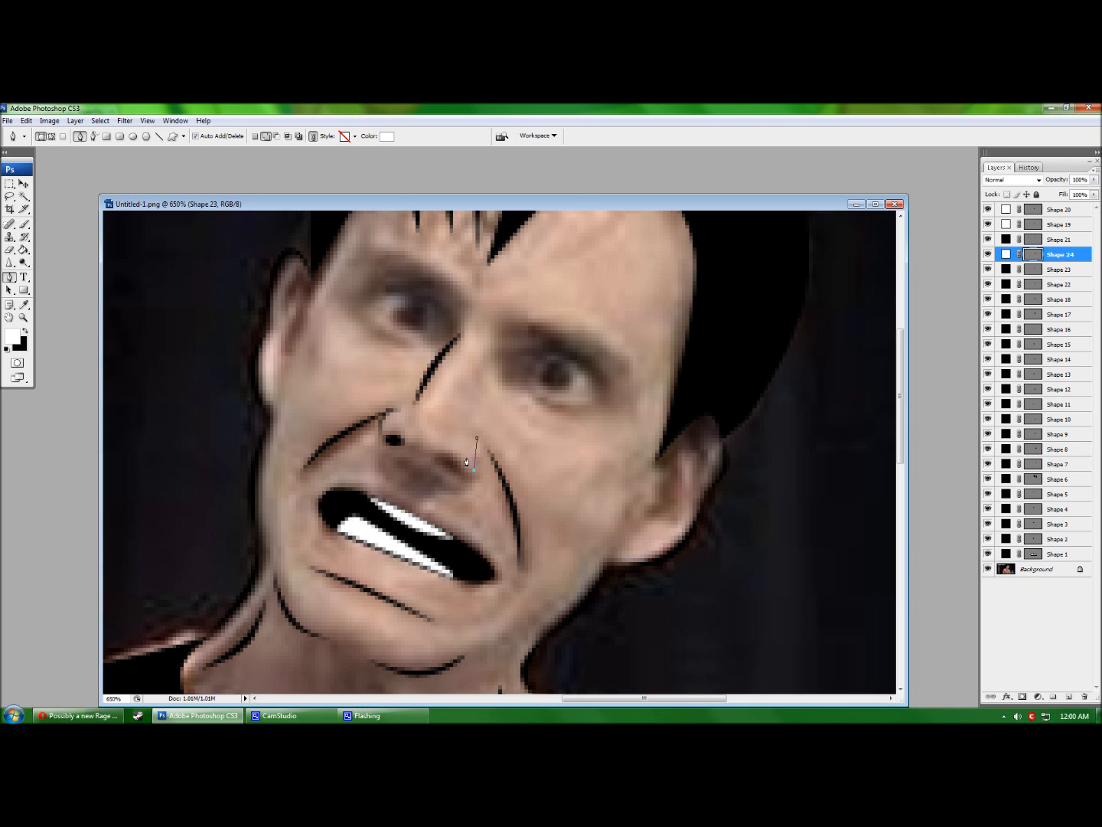
double_click(1006, 254)
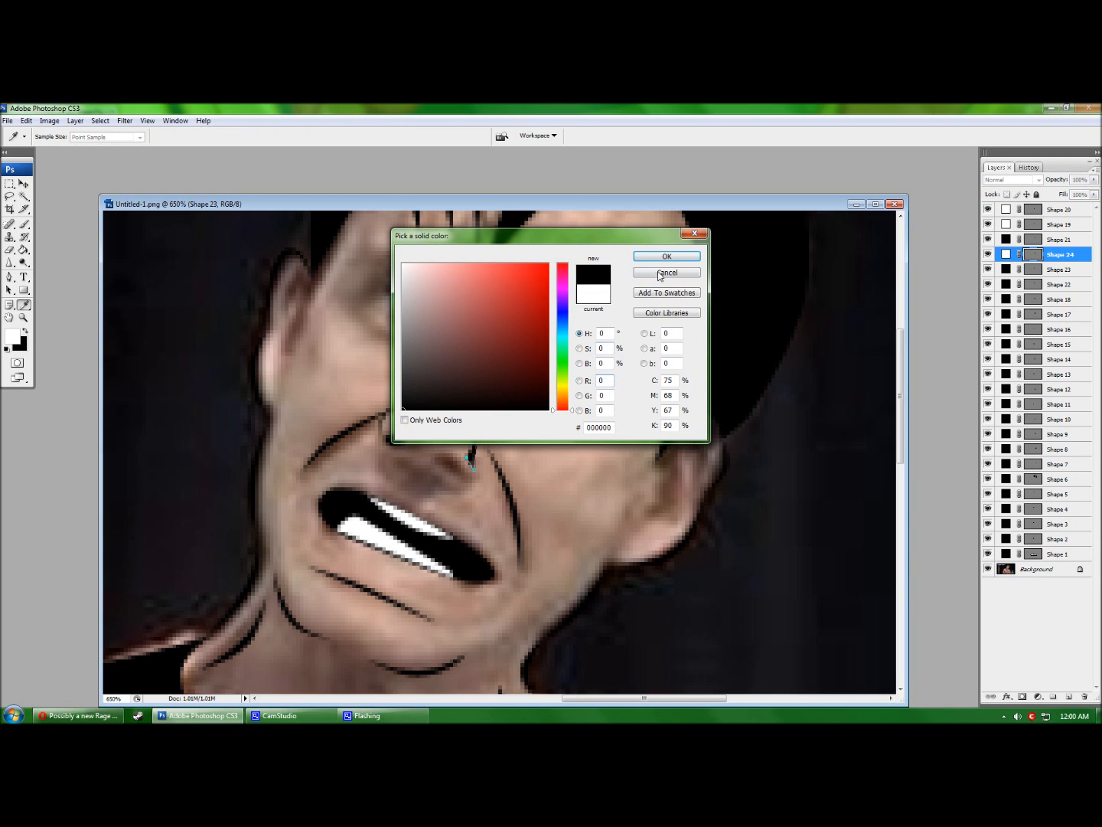
click(667, 256)
click(476, 439)
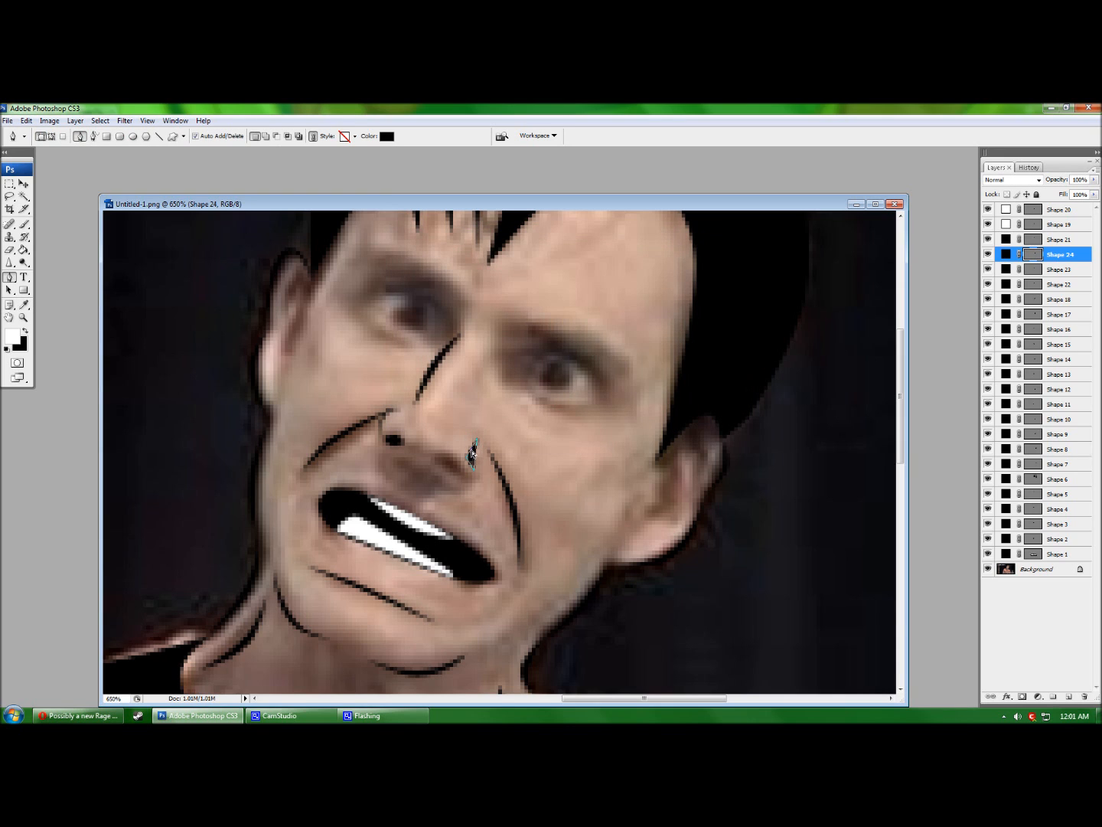
click(476, 456)
drag(475, 455, 427, 466)
click(469, 463)
drag(476, 460, 499, 457)
drag(427, 466, 488, 459)
Draw a black triangle at the right nostril and bend its lower edge downward.
key(Return)
click(432, 454)
click(466, 472)
click(439, 473)
click(382, 140)
click(404, 409)
click(665, 255)
click(1079, 525)
click(1071, 255)
click(433, 454)
click(439, 473)
drag(446, 461, 446, 468)
key(Return)
Hide the photo to check the line art, then show it again.
click(988, 584)
click(1060, 554)
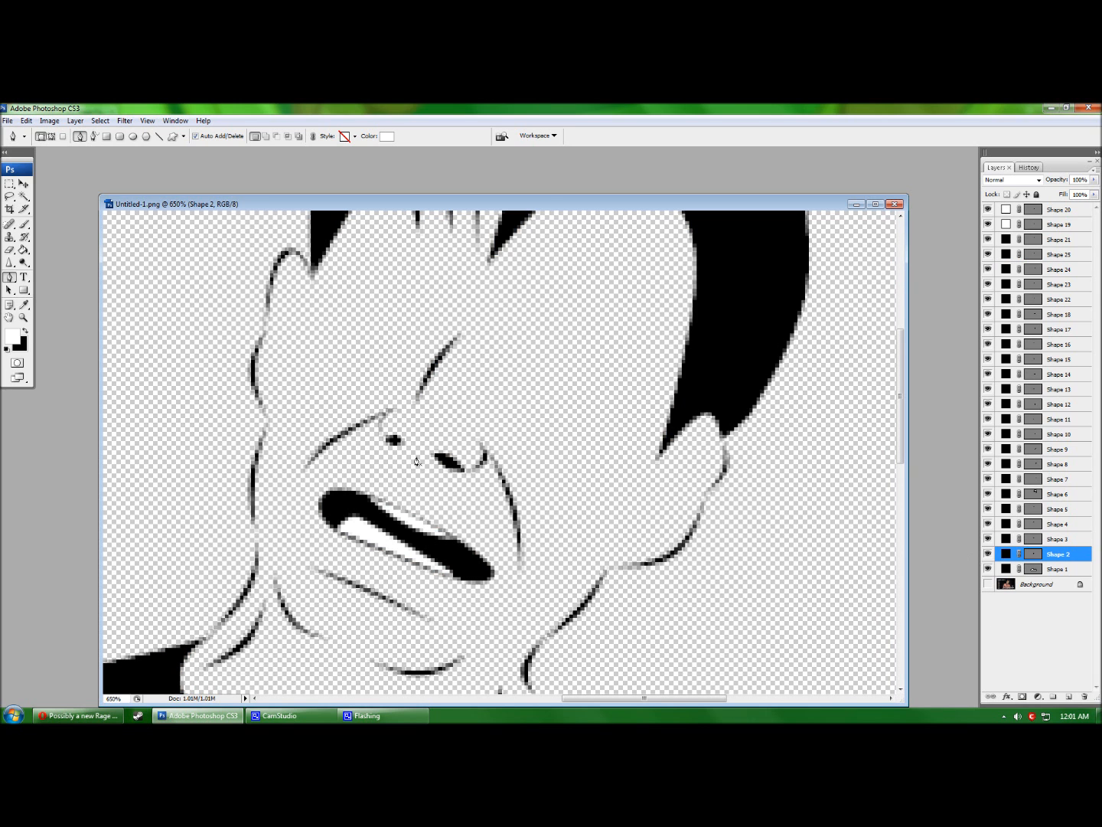
scroll(772, 517, up, 1)
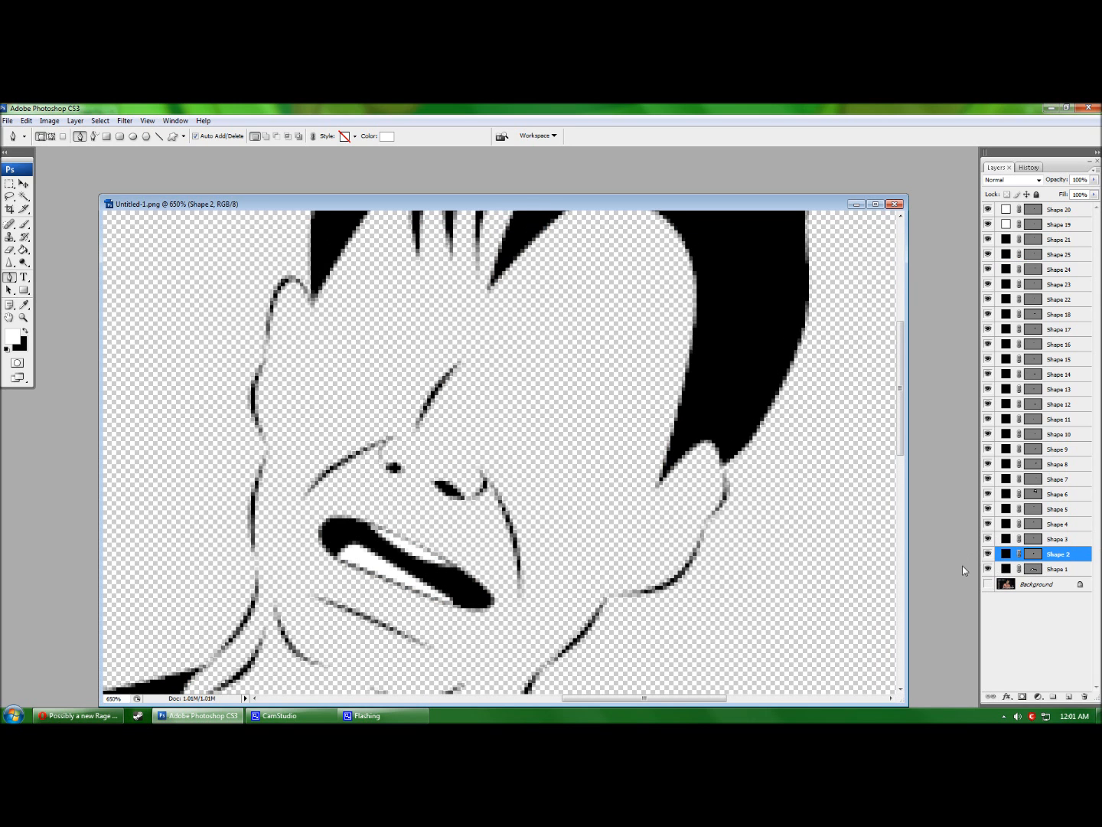
click(988, 584)
click(483, 380)
Outline a shape along the right side of the nose bridge and fill it black.
click(478, 442)
click(468, 420)
click(483, 380)
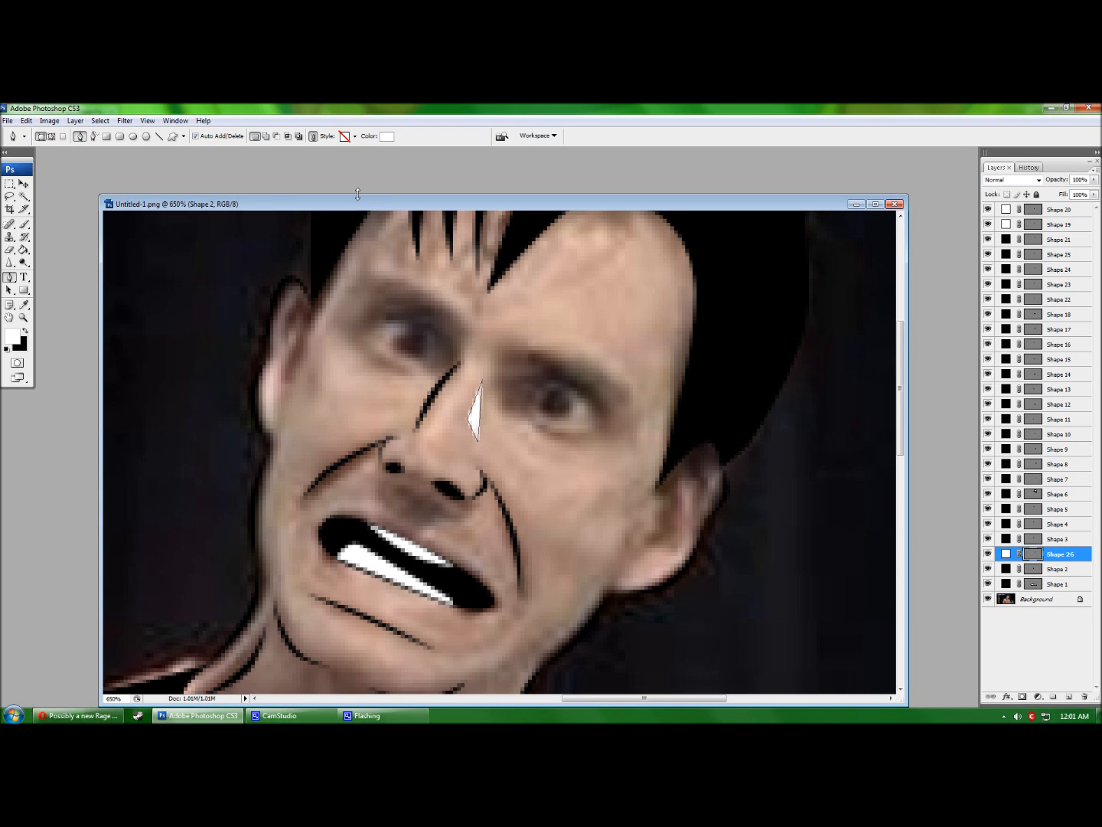
click(385, 137)
click(457, 363)
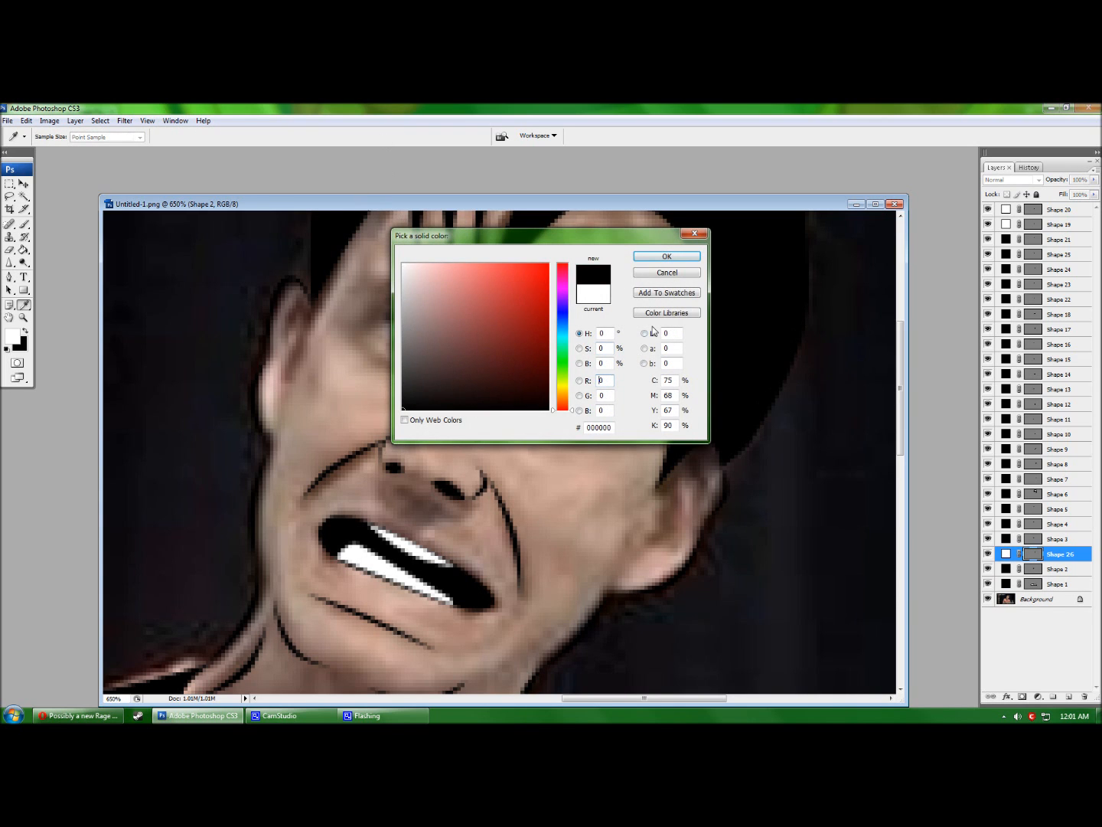
click(667, 256)
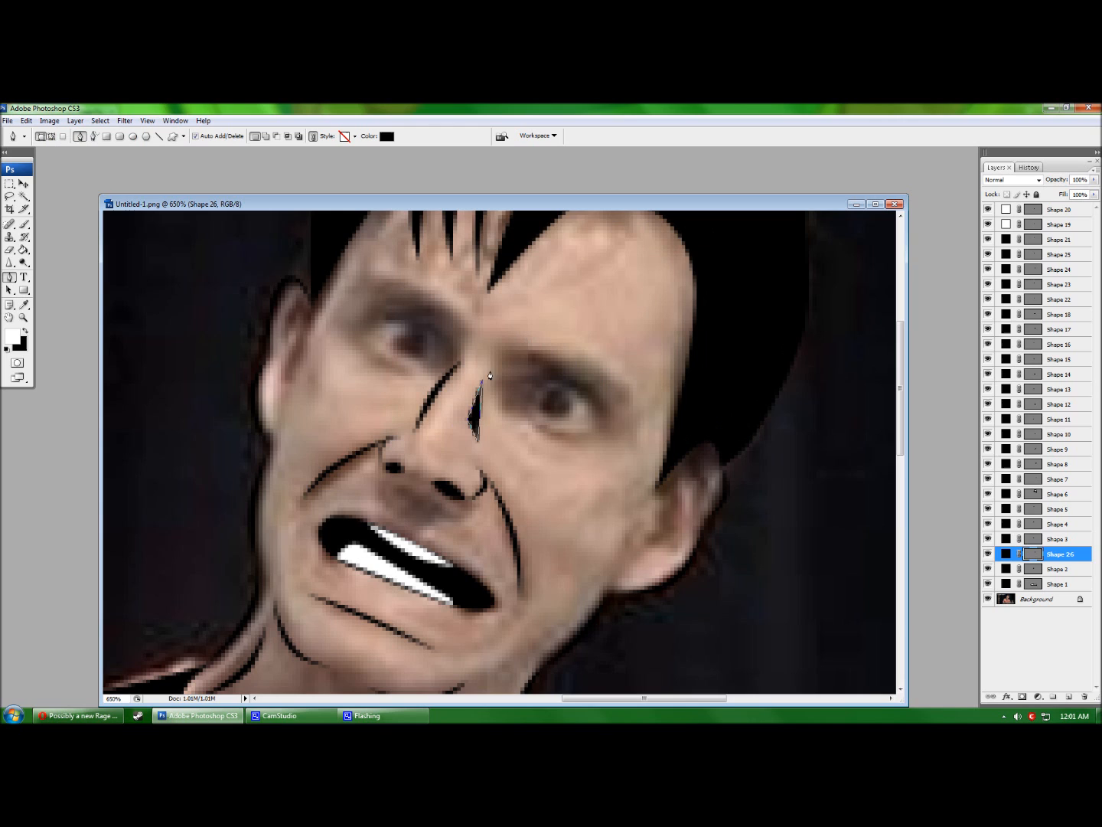
Edit the nose-side shape's anchors into a narrow curved sliver and check it with the photo hidden.
ctrl+click(479, 439)
drag(478, 419, 500, 418)
click(468, 420)
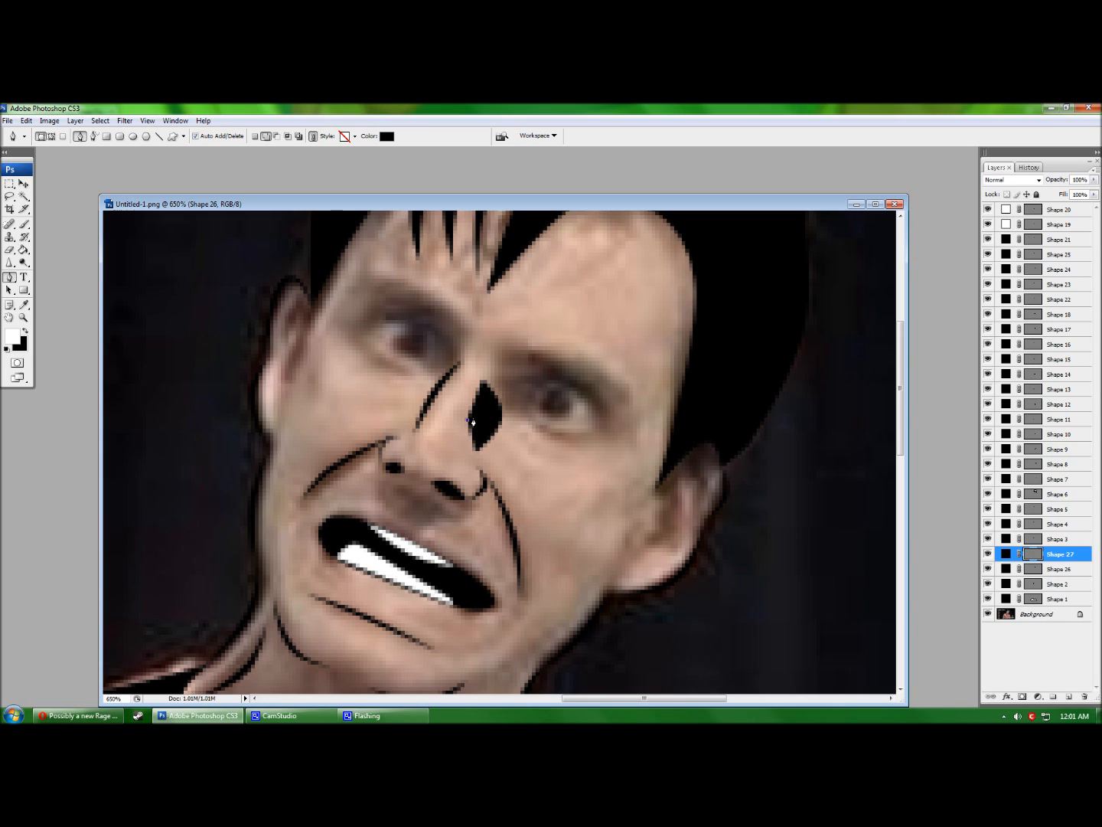
key(ctrl+z)
click(467, 421)
click(469, 422)
click(480, 421)
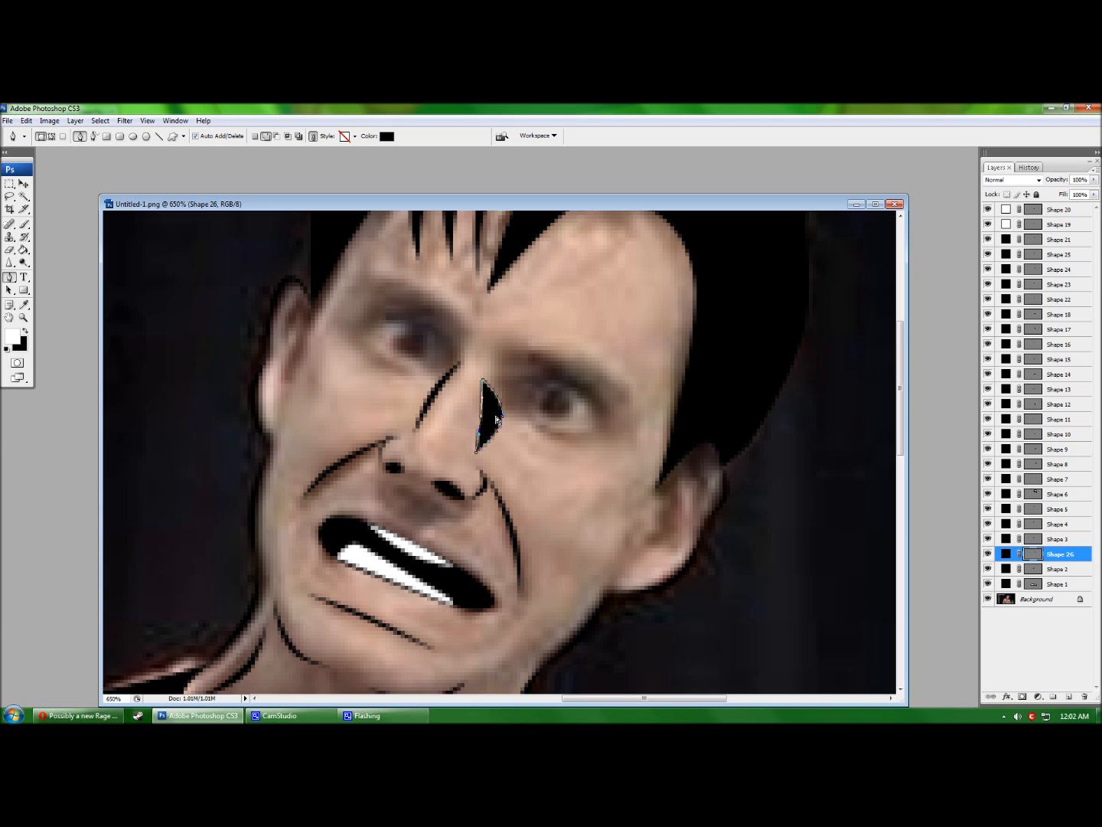
drag(503, 416, 475, 415)
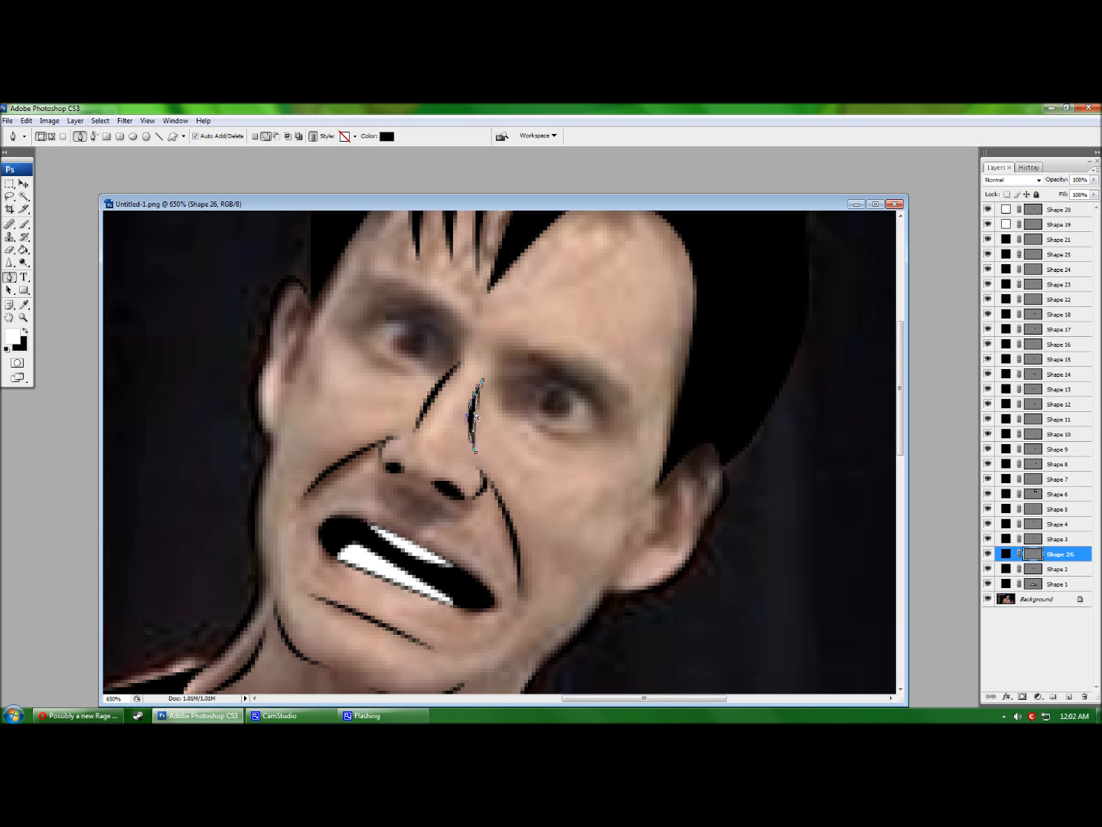
key(Return)
click(987, 599)
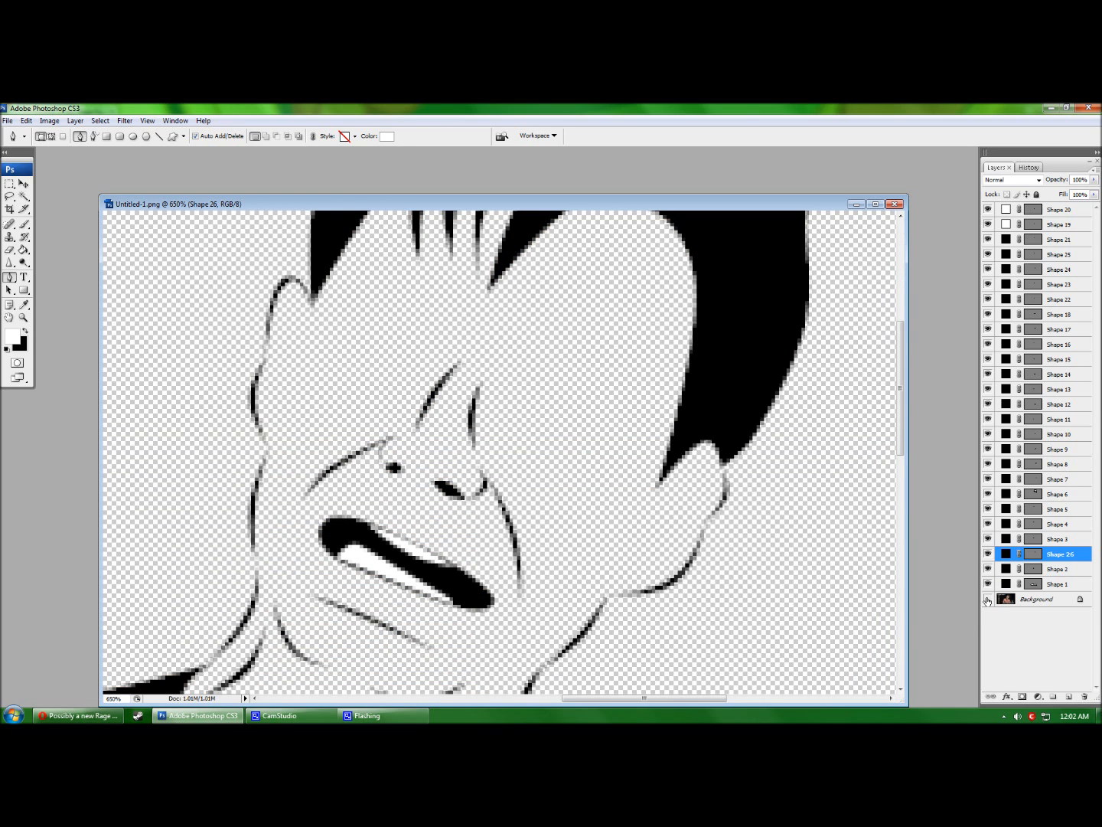
click(988, 599)
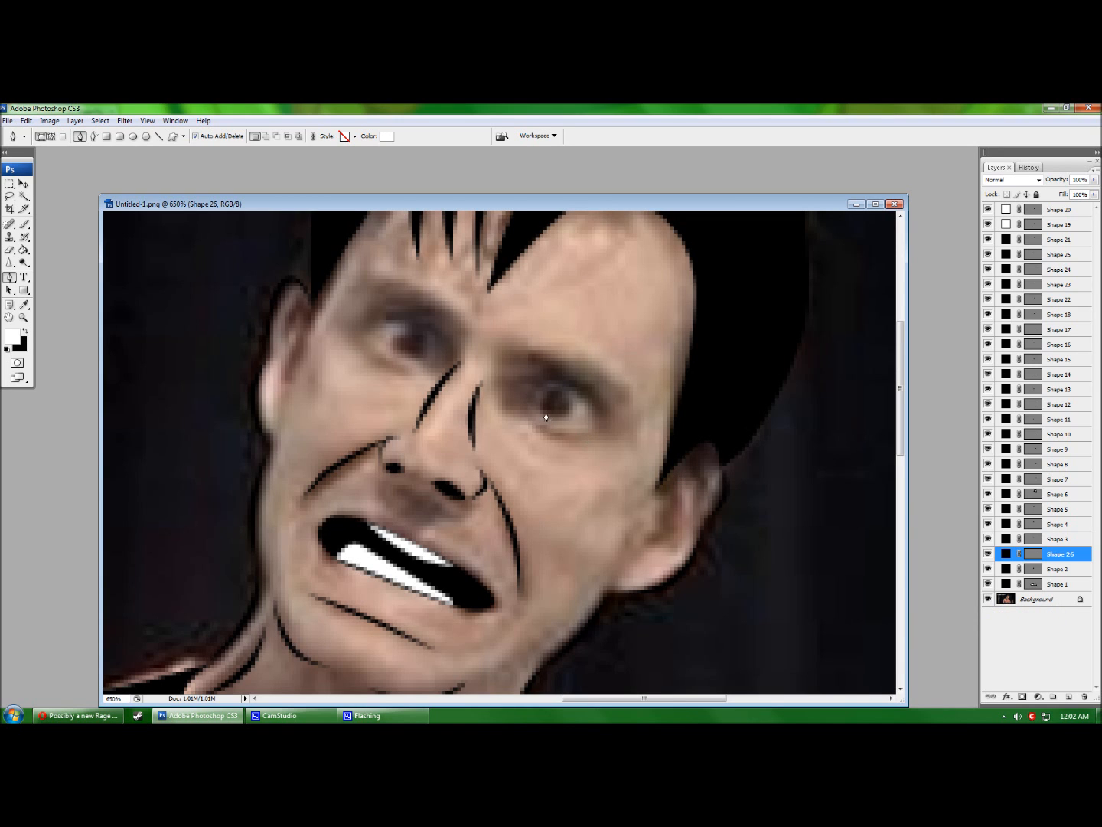
scroll(436, 336, up, 2)
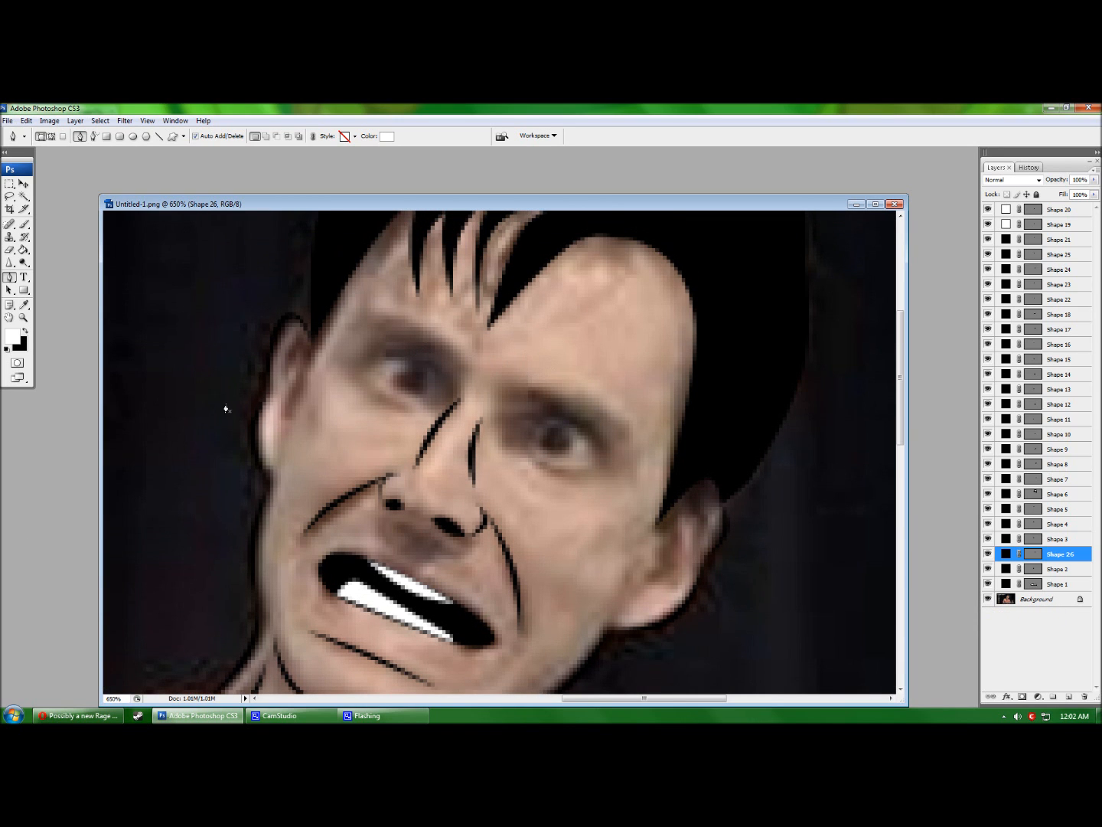
After checking the Reddit reference, draw a black-filled eyebrow shape above the right-hand eye.
click(79, 714)
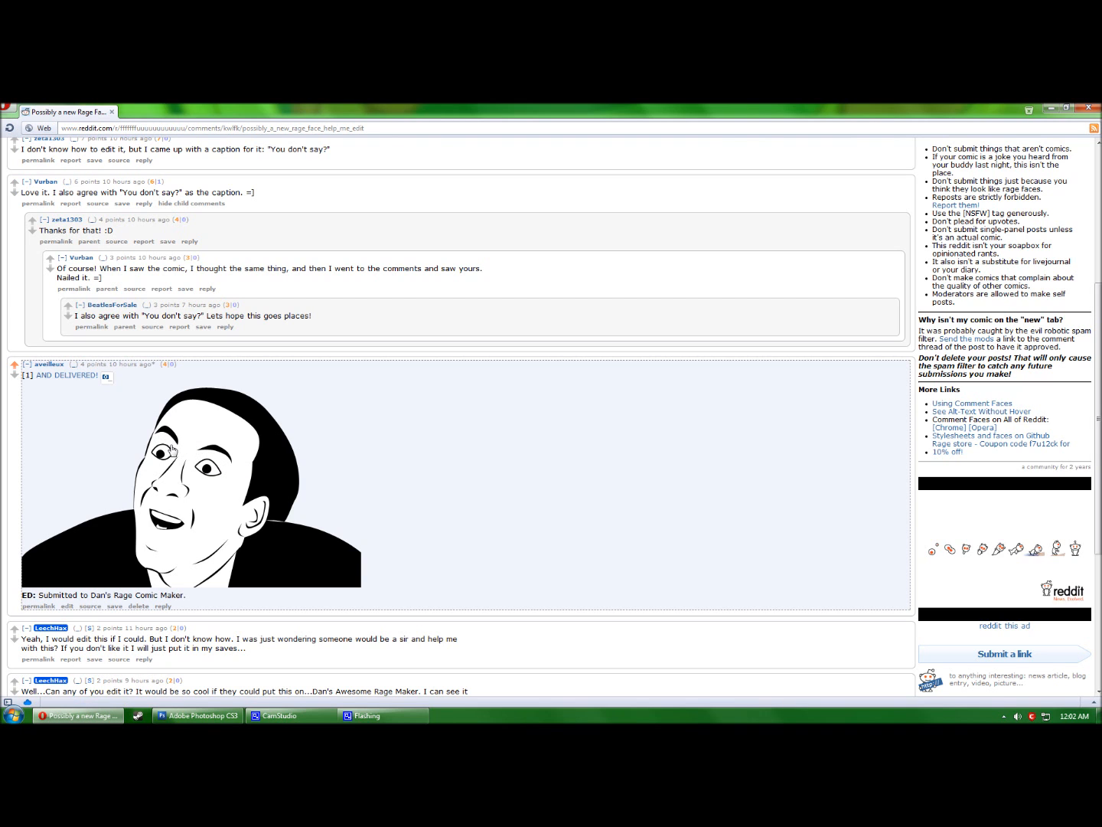
click(201, 715)
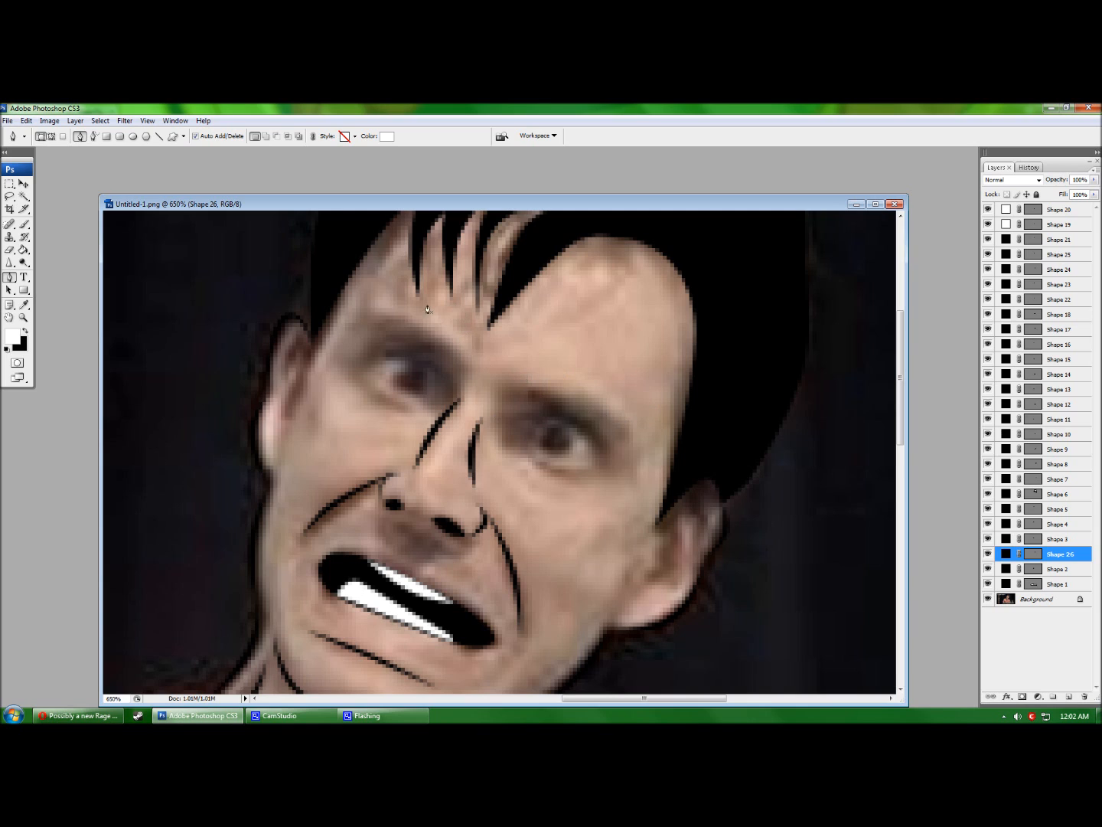
click(528, 392)
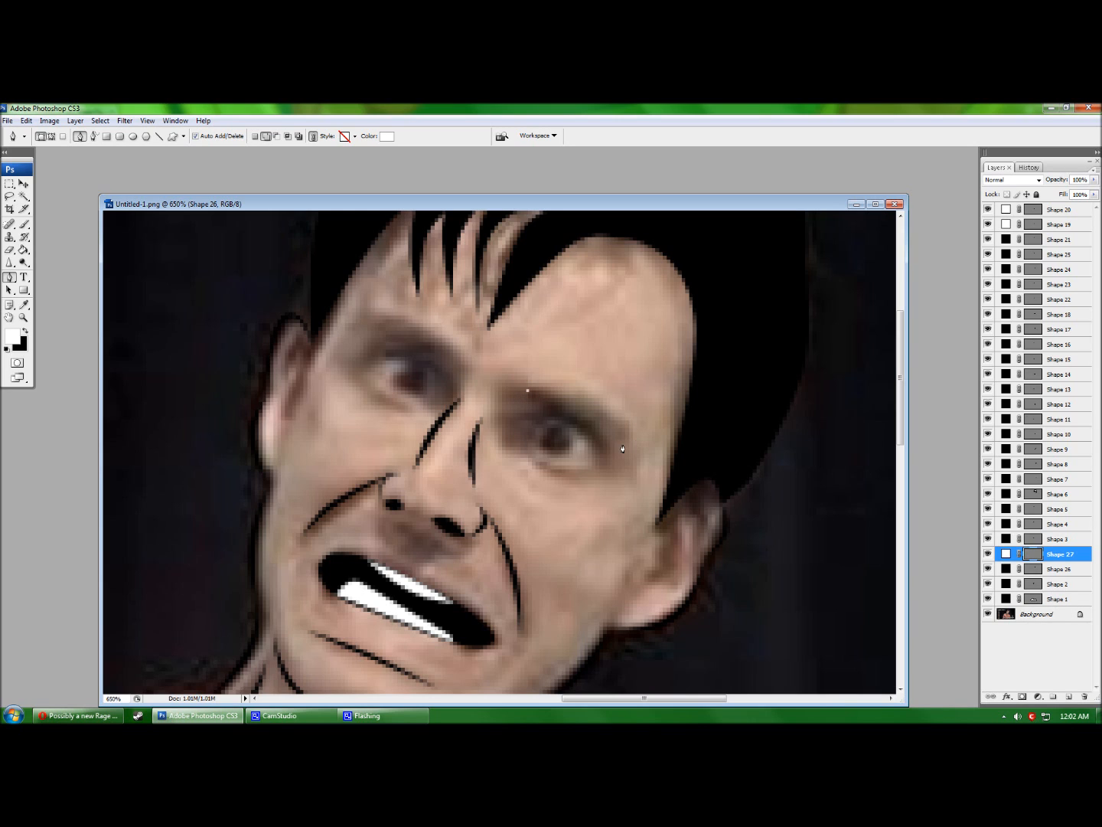
click(627, 440)
click(529, 413)
click(527, 392)
click(382, 136)
click(537, 401)
key(Return)
Reshape the right eyebrow's anchors into a thick, arched curve with an extended tip.
click(561, 409)
drag(560, 409, 522, 391)
click(529, 413)
click(578, 416)
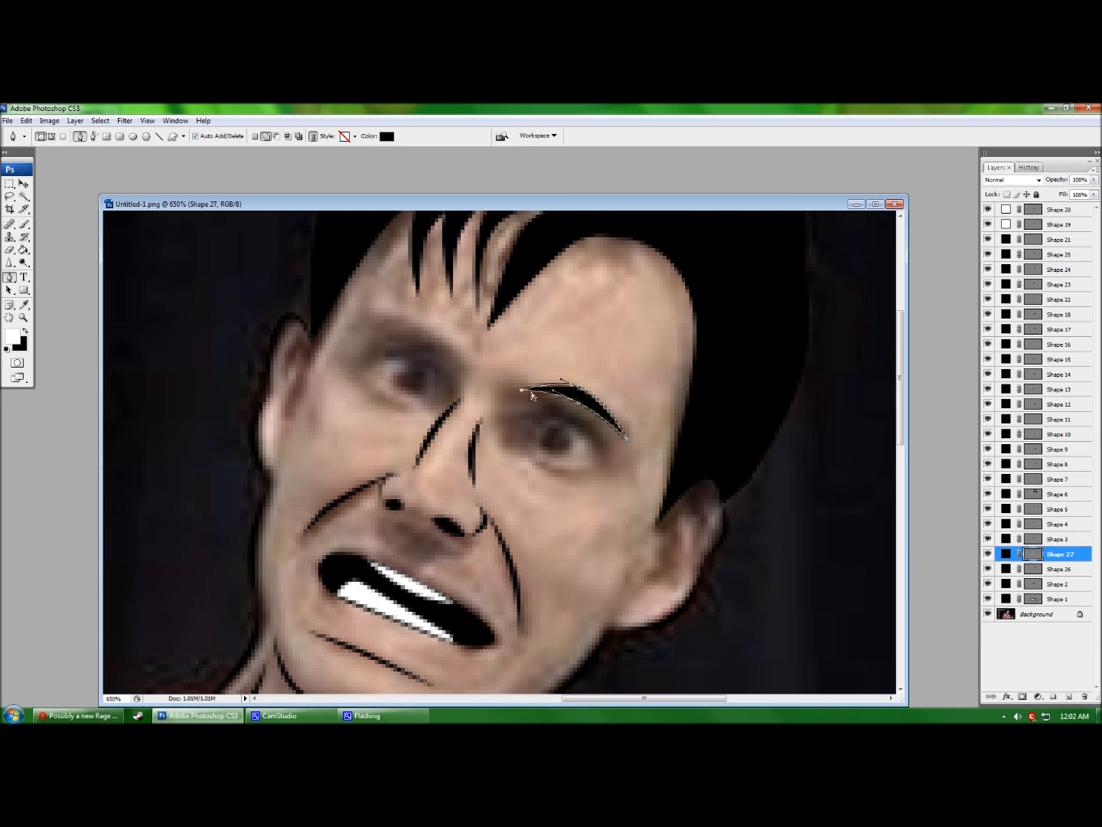
ctrl+click(627, 440)
drag(628, 446, 626, 455)
drag(580, 413, 573, 399)
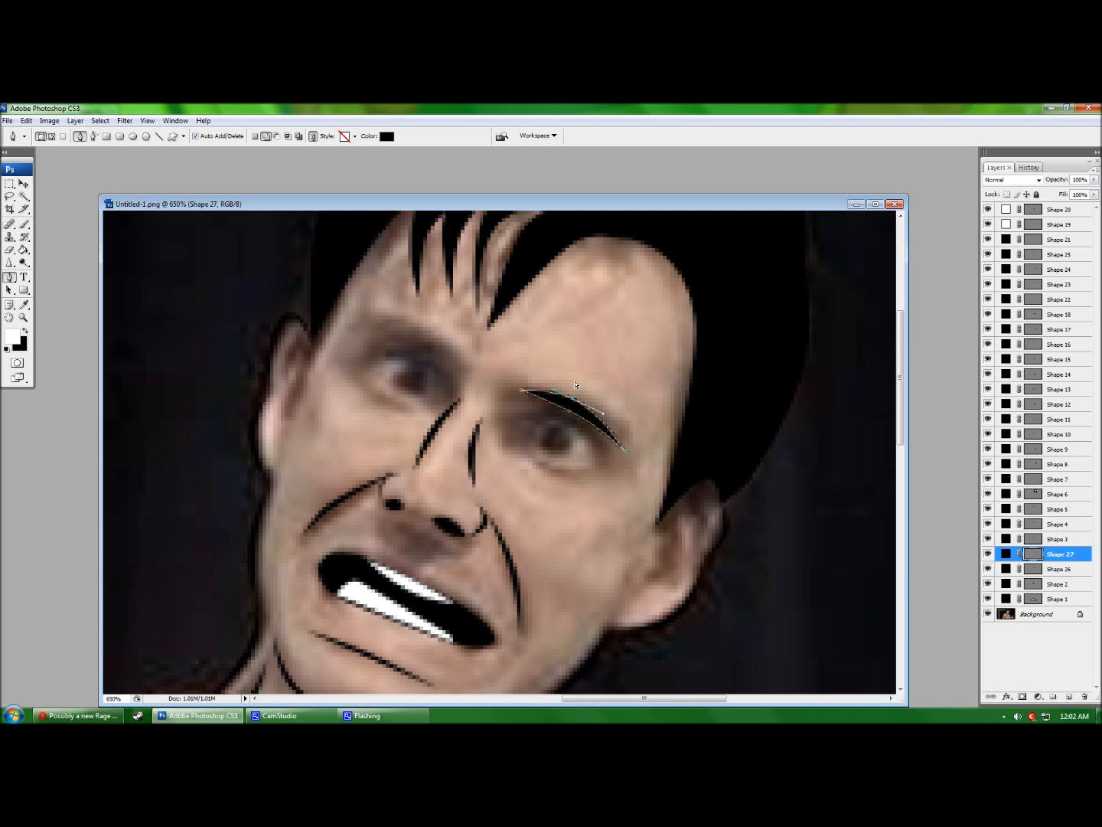
key(Return)
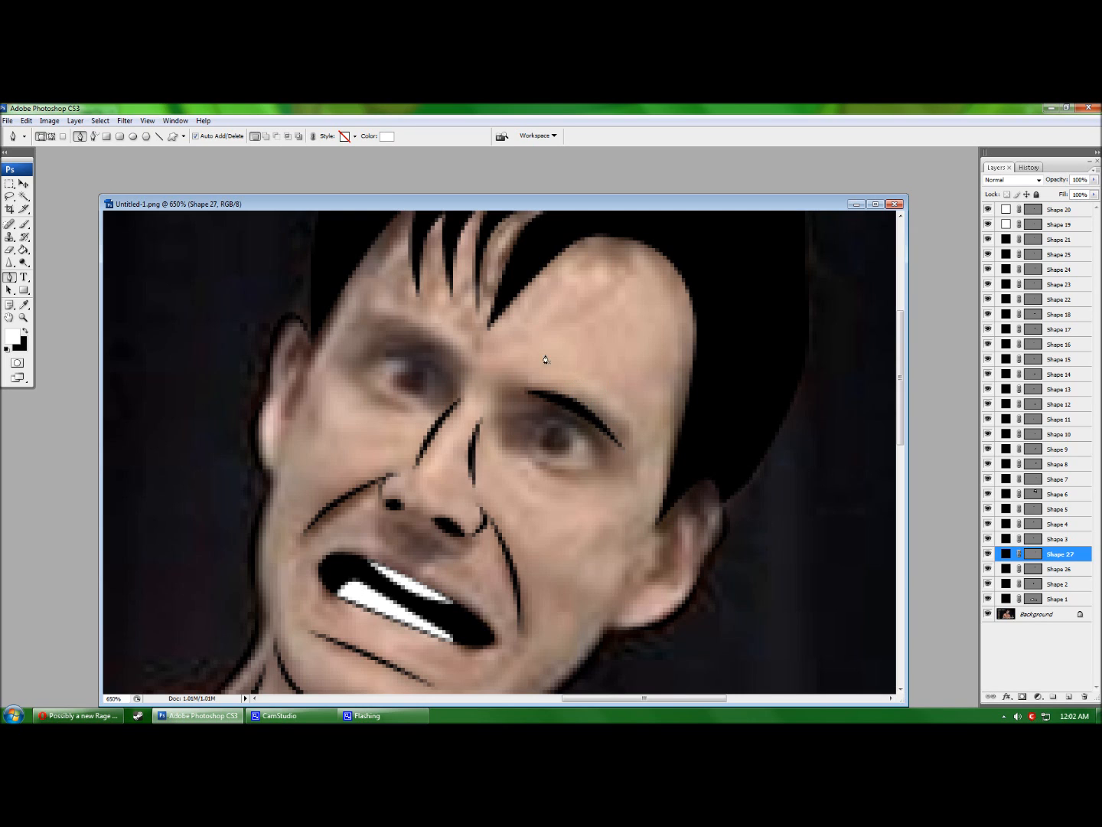
Draw a second black-filled triangular shape above the left-hand eye.
click(459, 359)
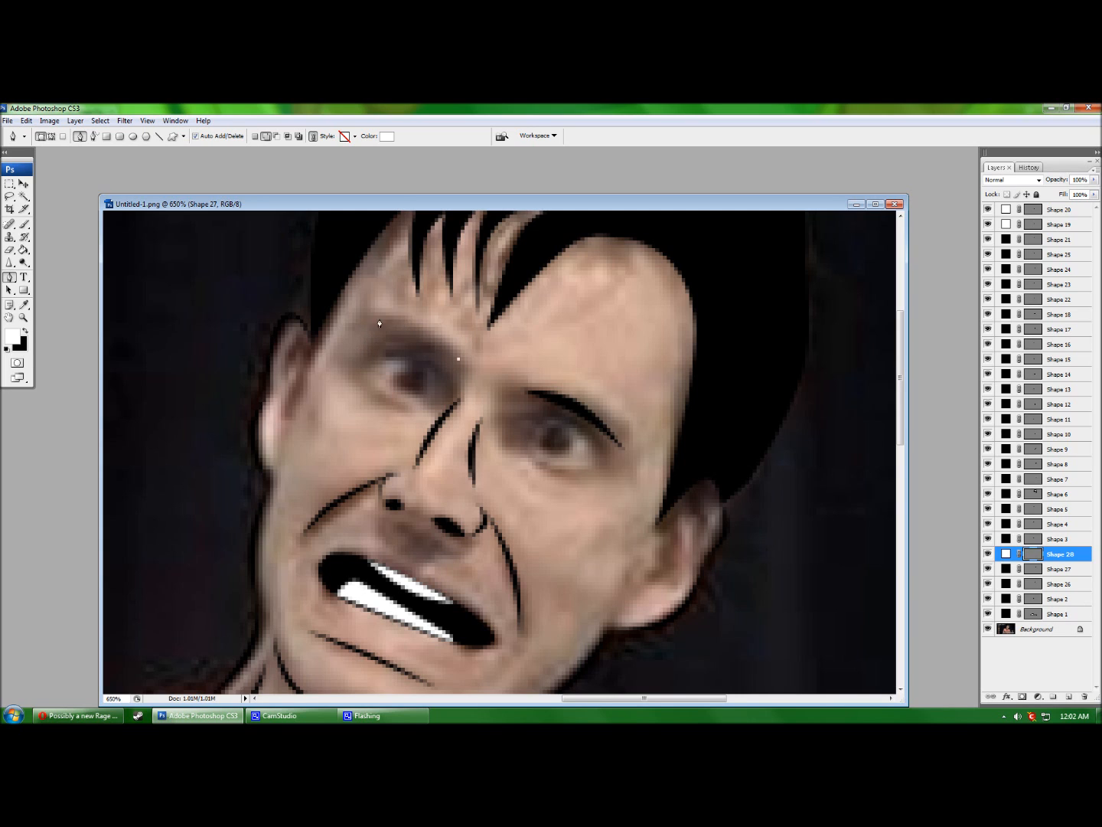
click(370, 344)
click(411, 342)
click(387, 137)
drag(429, 285, 428, 418)
click(647, 258)
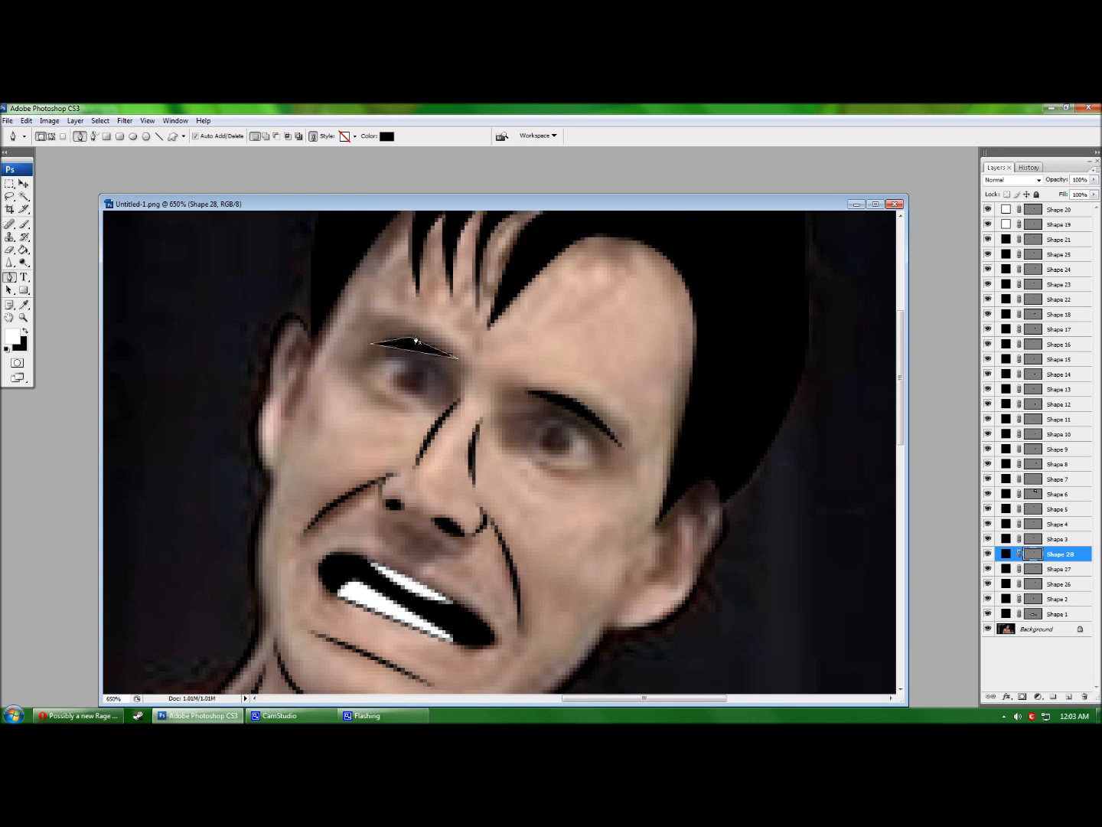
Reshape the left eyebrow into a thin arch, stretching its left end outward.
ctrl+click(411, 352)
drag(412, 351, 418, 329)
click(409, 337)
click(416, 351)
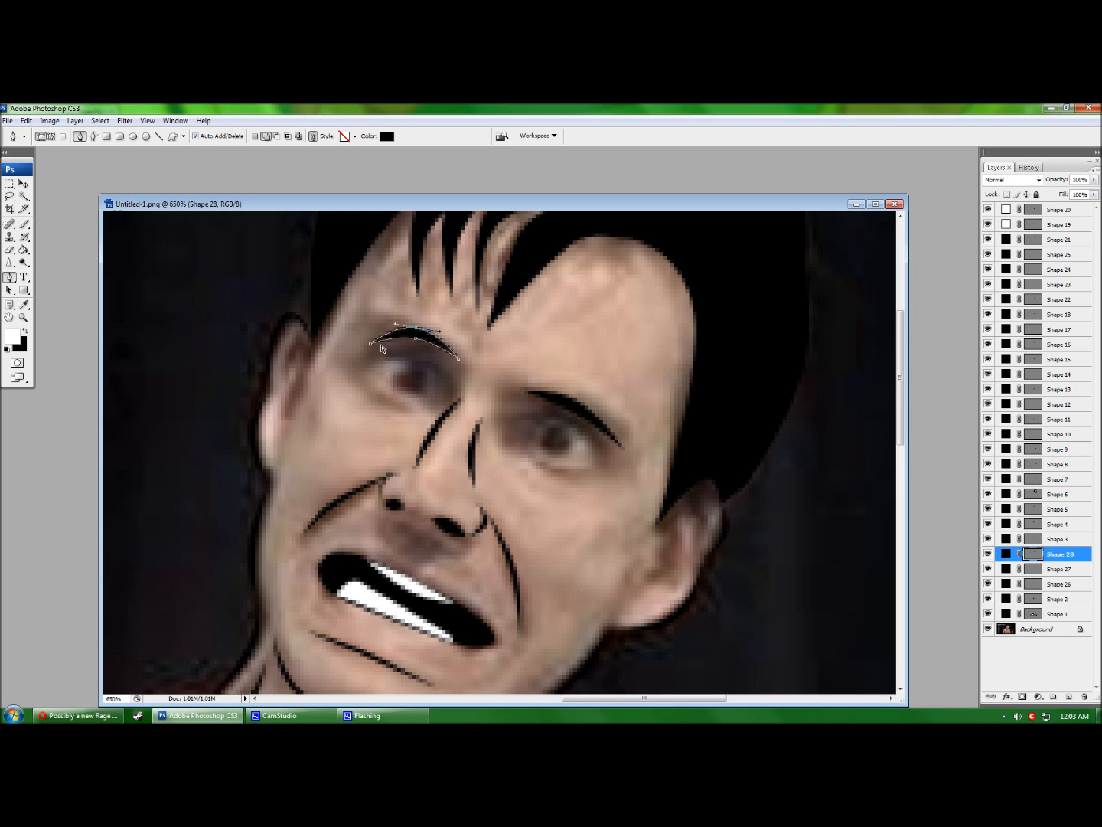
drag(372, 345, 363, 345)
drag(458, 362, 462, 365)
key(Return)
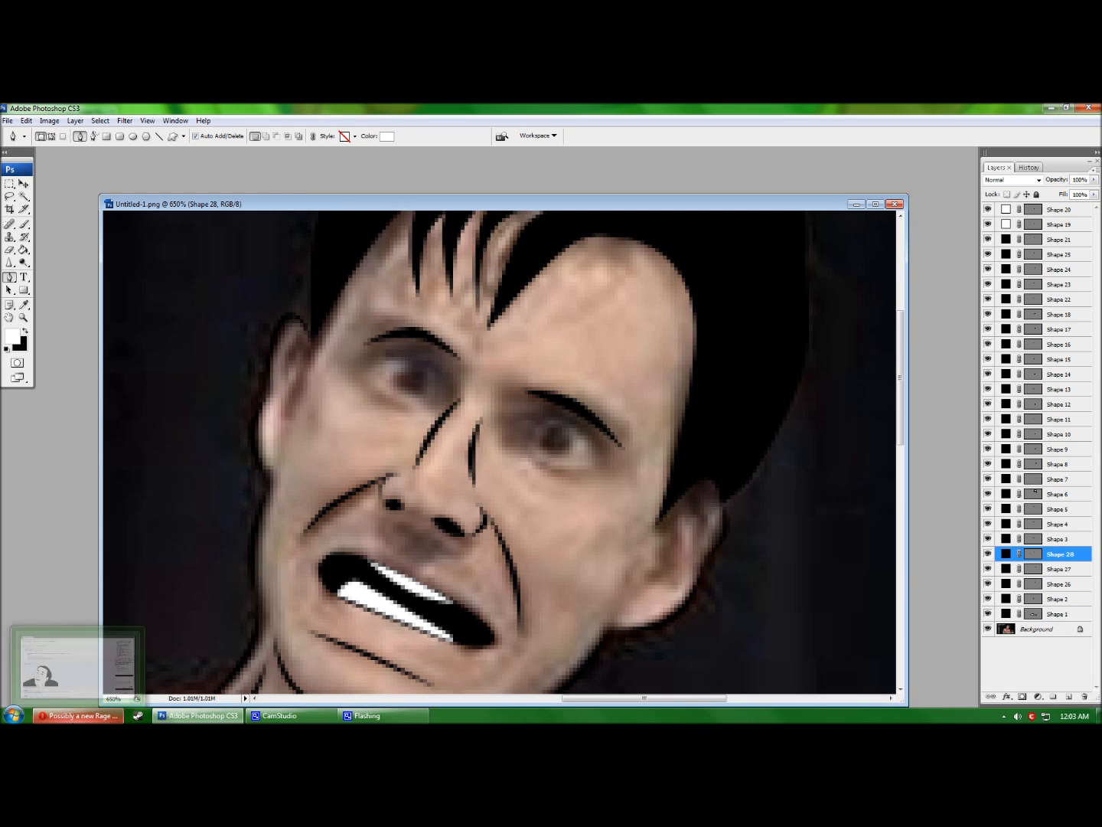
After checking the Reddit reference, draw a white triangle over the right eye.
click(73, 717)
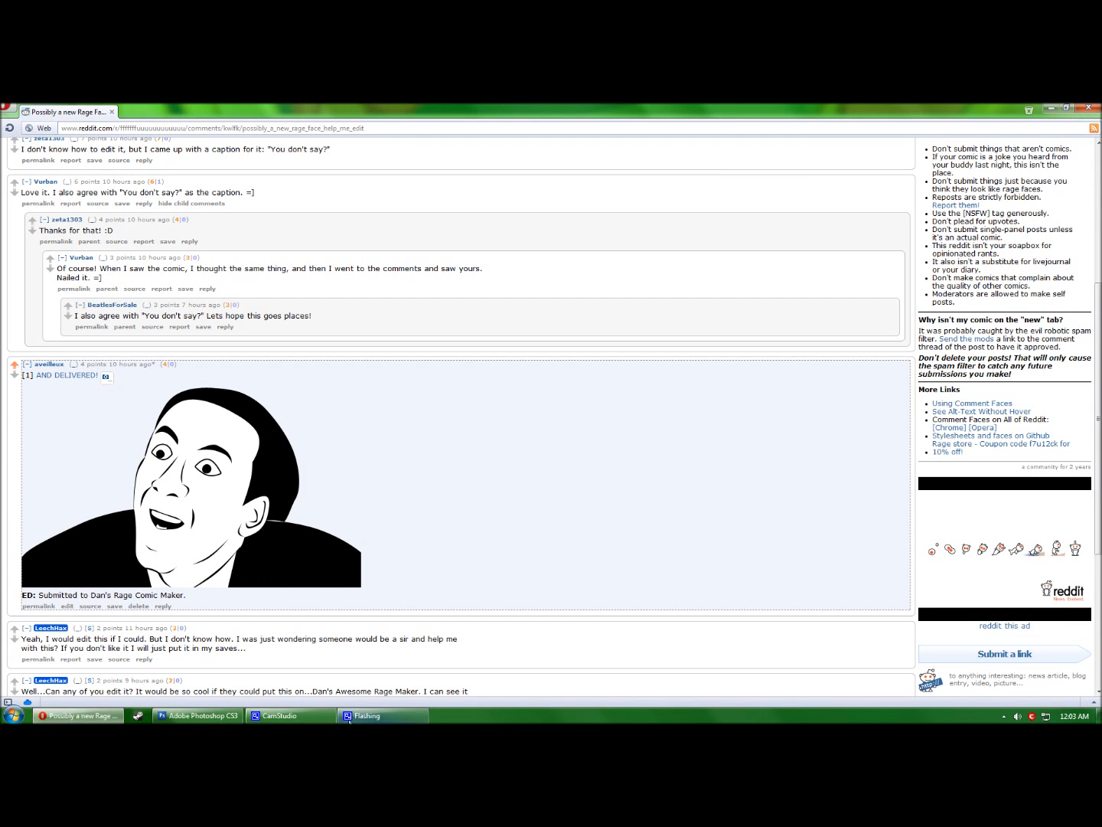
click(199, 716)
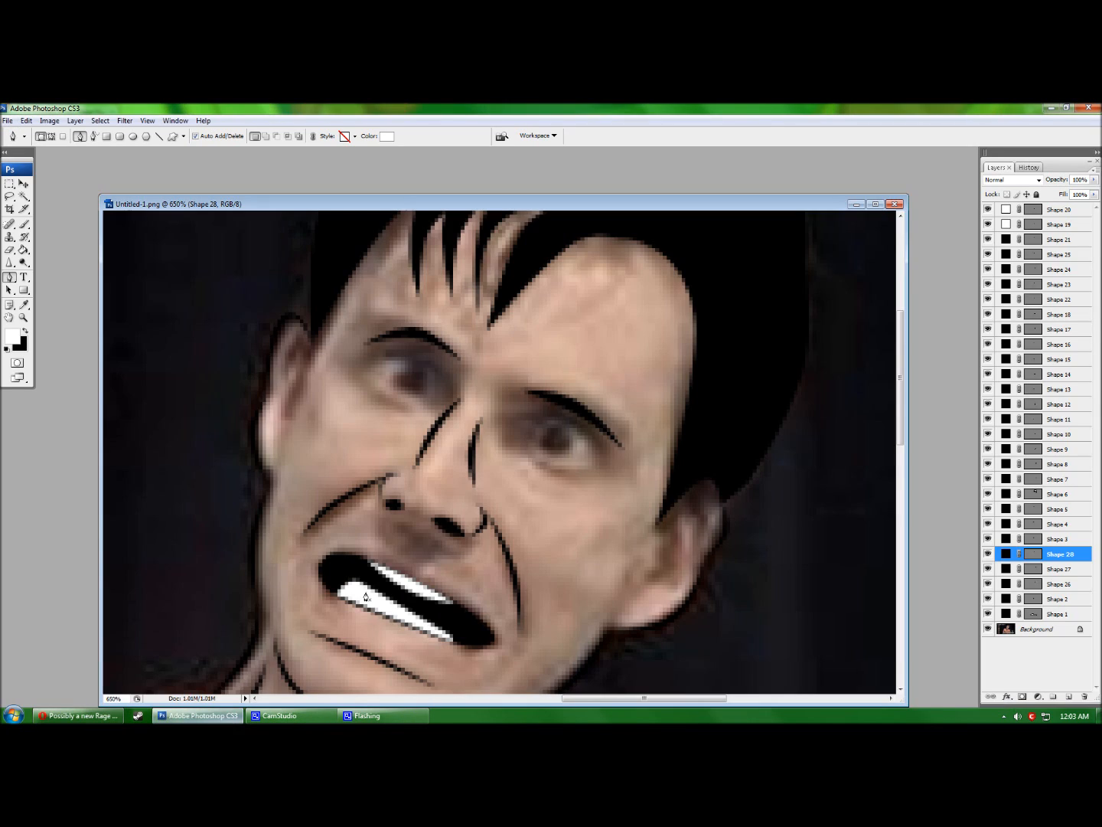
click(600, 464)
click(522, 423)
click(550, 476)
click(601, 467)
Curve the right eye triangle into an almond shape by adding and removing anchors.
ctrl+click(550, 477)
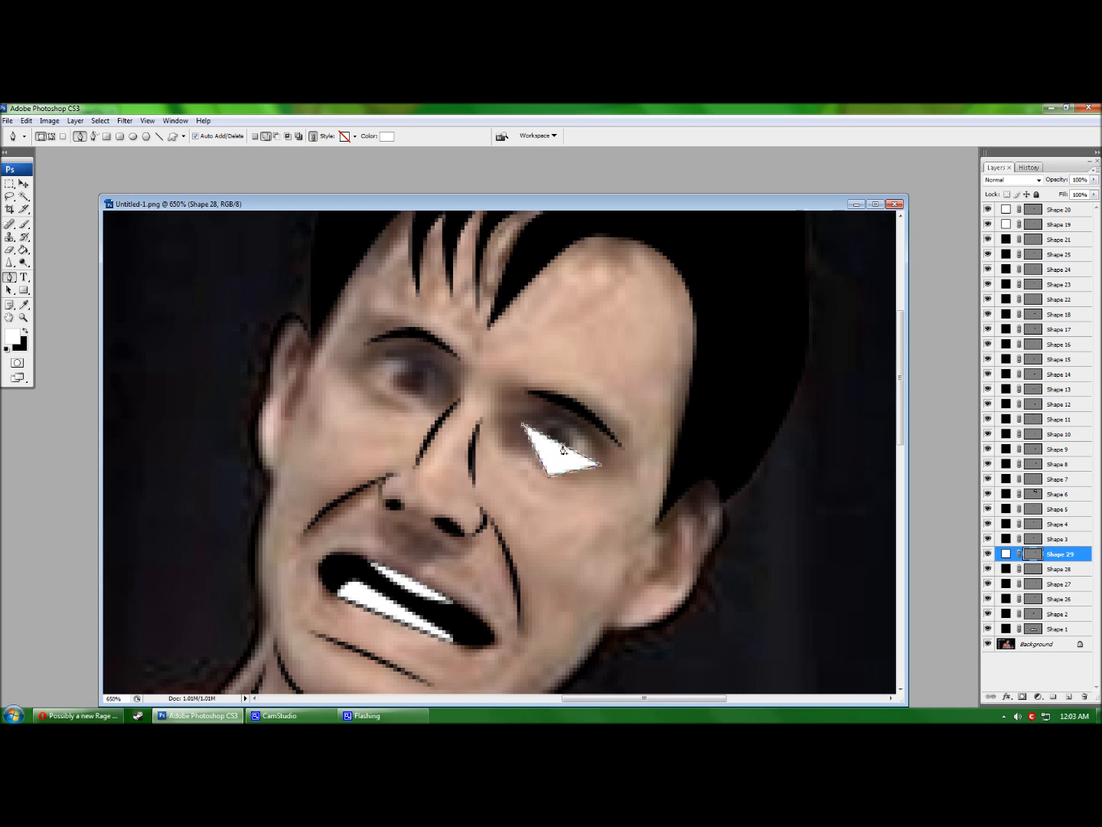
click(562, 445)
drag(563, 445, 548, 470)
click(549, 476)
key(Return)
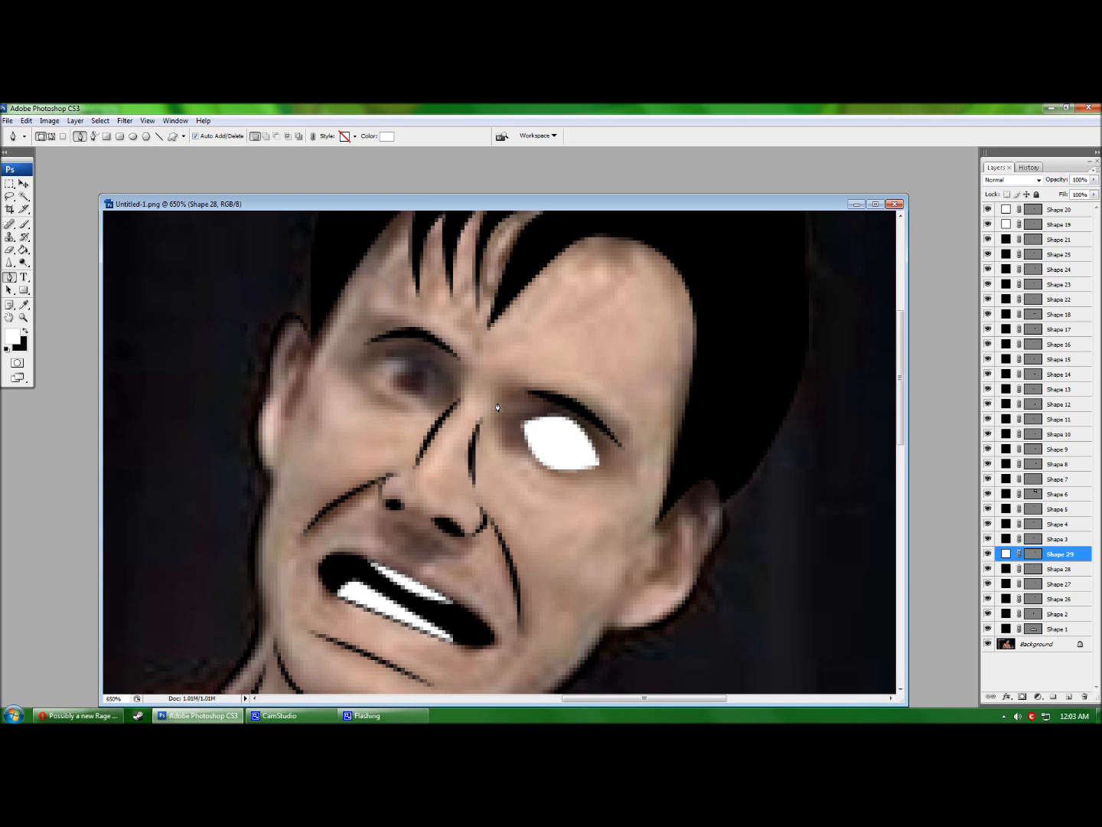
Give the right eye shape a black Stroke layer style.
double_click(1084, 556)
click(419, 412)
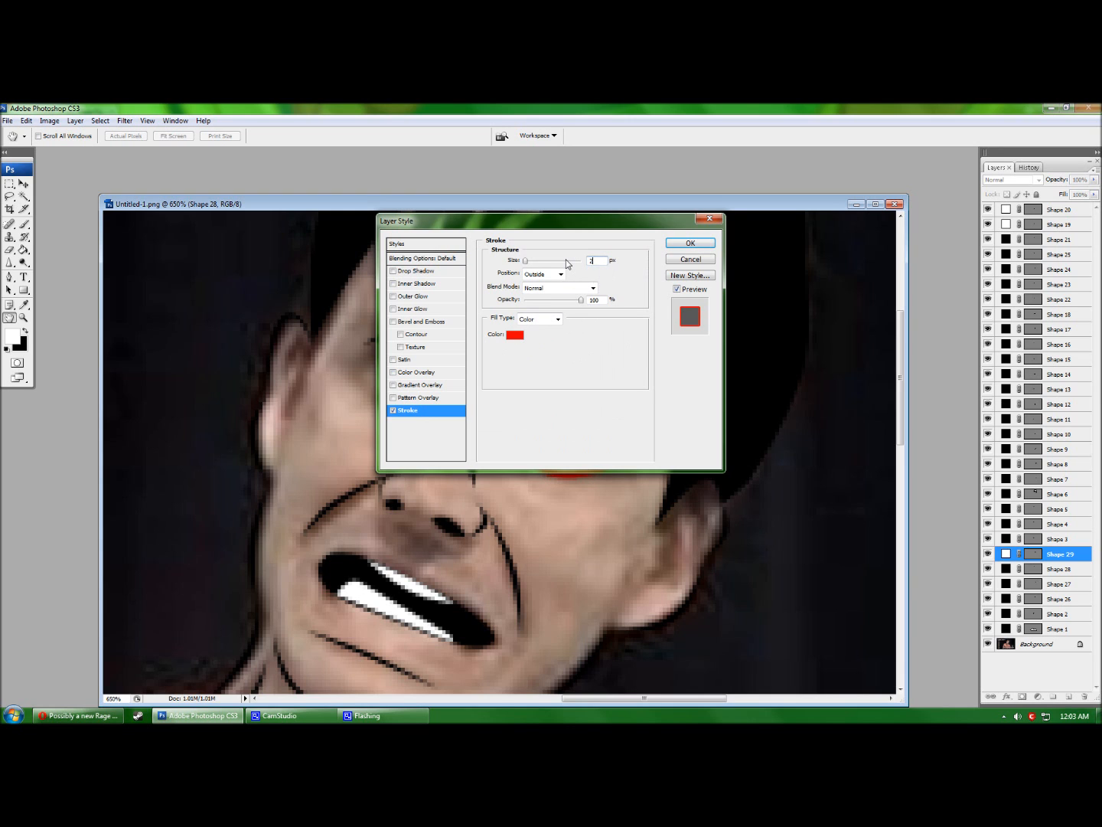
click(515, 334)
click(659, 256)
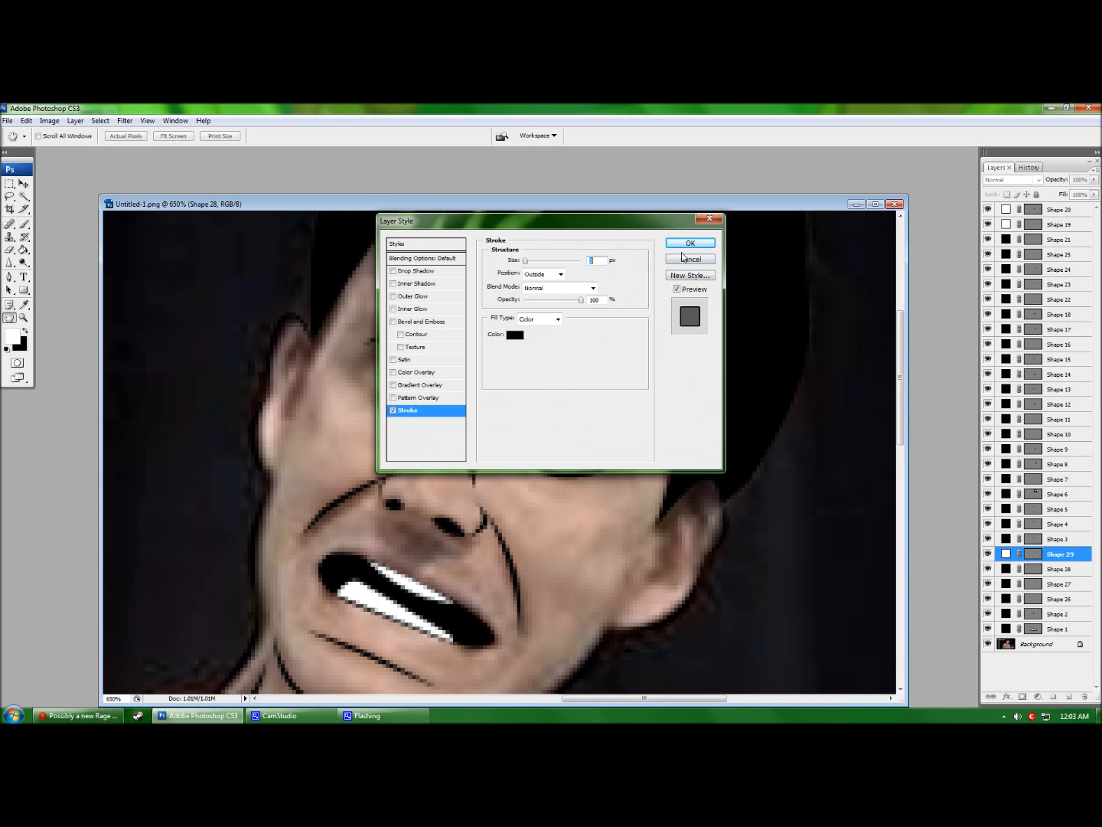
click(691, 239)
key(p)
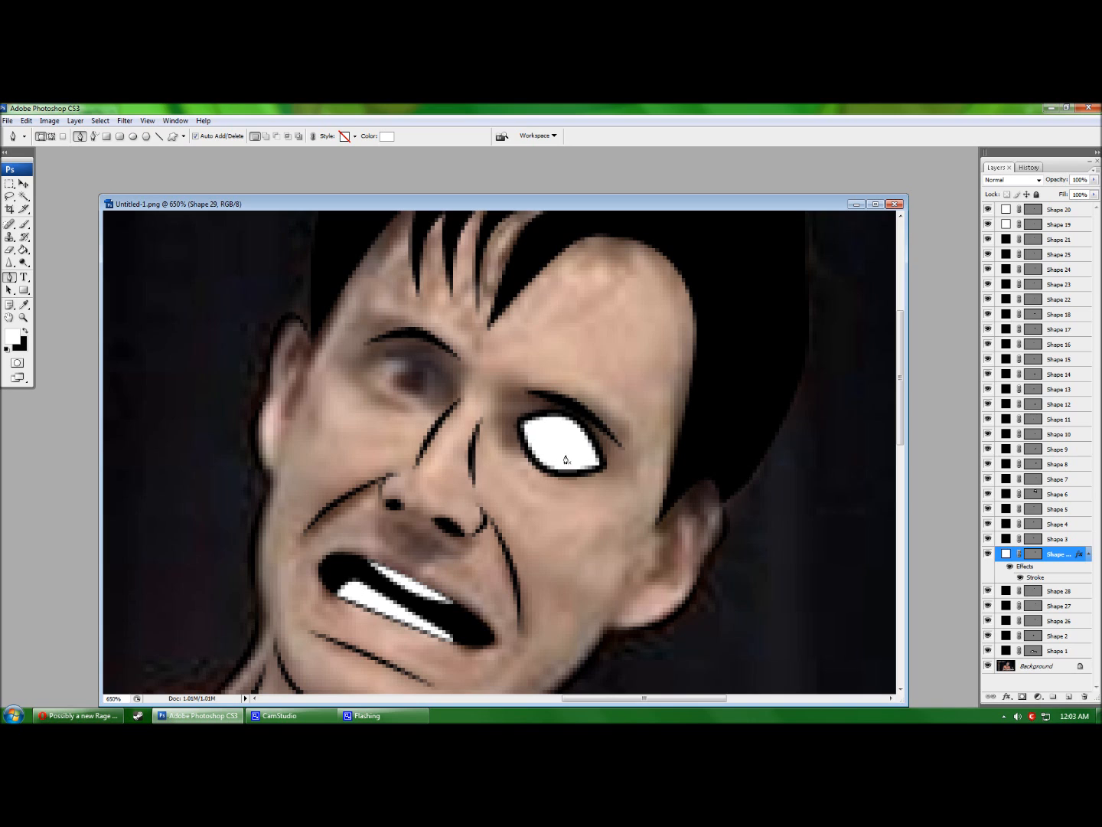
Draw a white almond shape over the left eye with a curved top edge.
click(451, 399)
click(365, 362)
click(394, 412)
click(451, 399)
ctrl+click(415, 382)
click(416, 382)
drag(415, 381, 420, 356)
ctrl+click(400, 394)
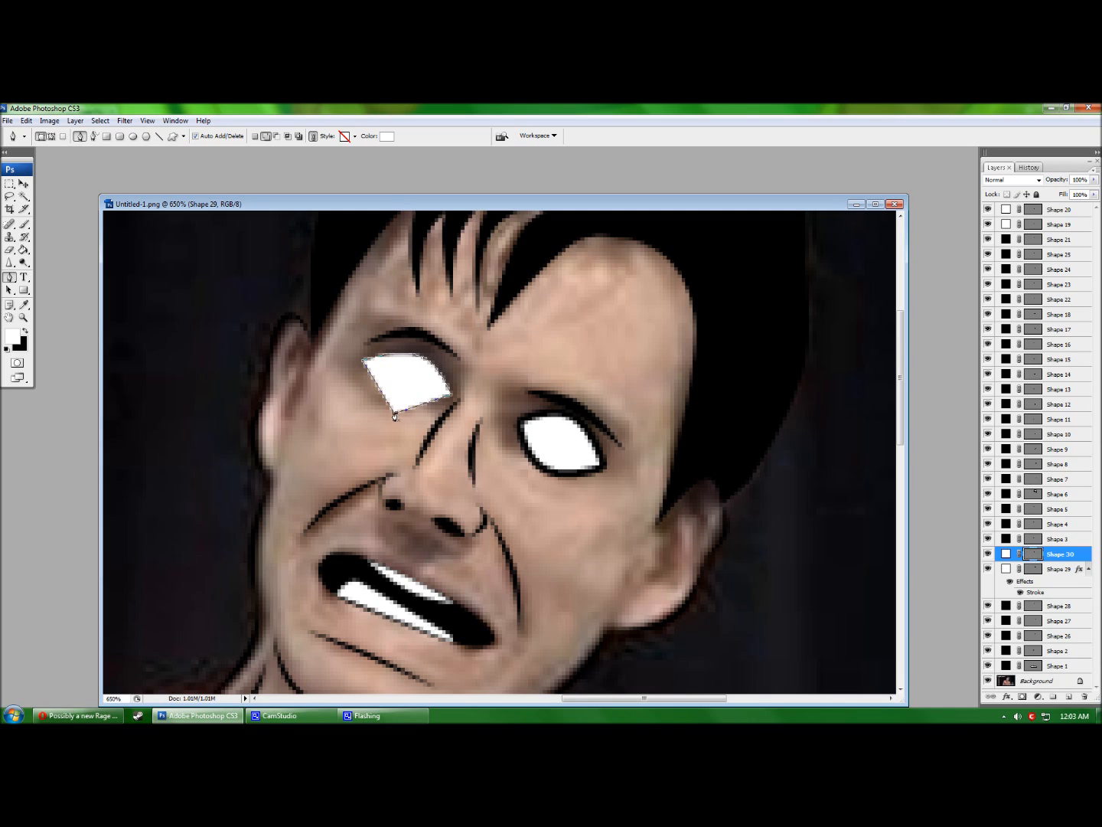
click(395, 415)
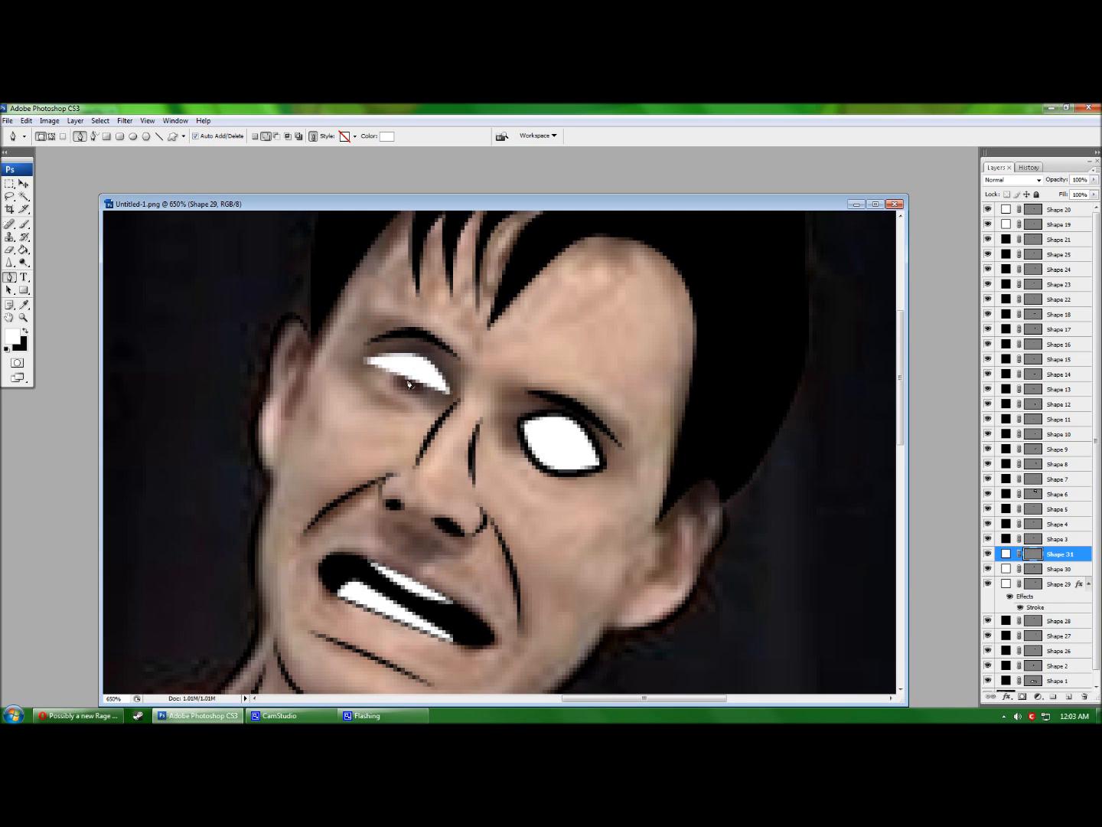
key(ctrl+z)
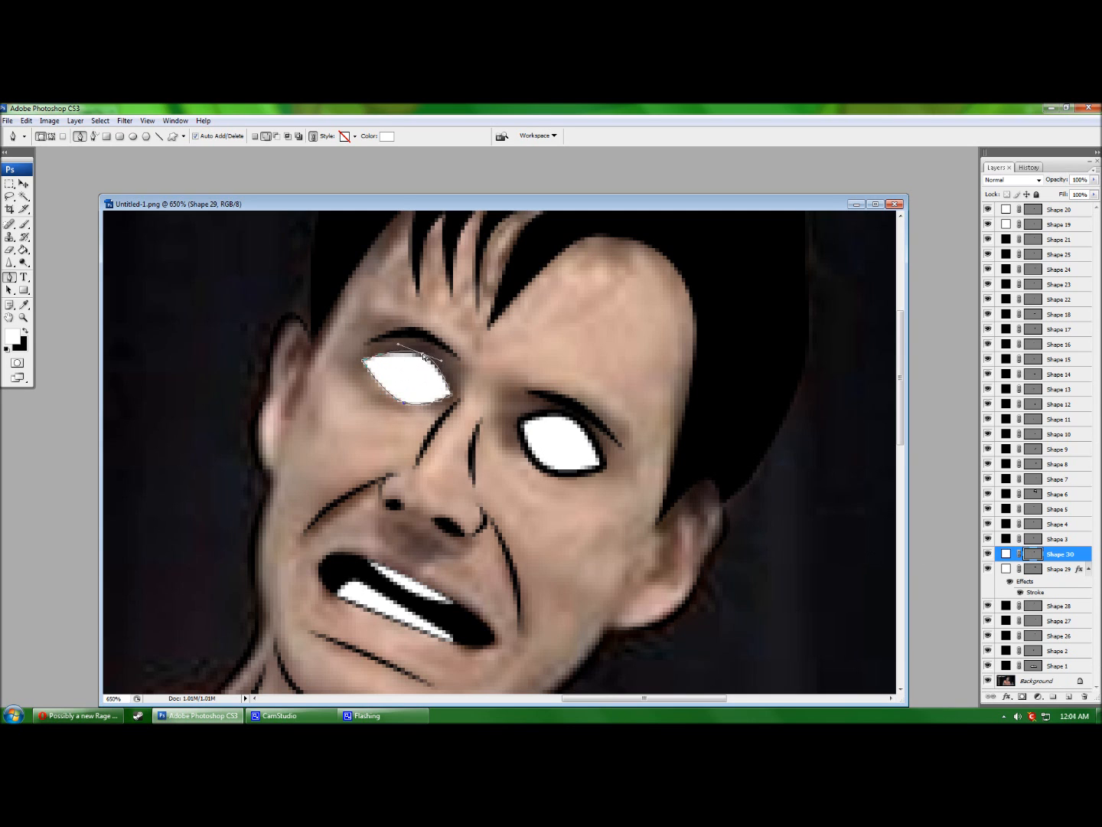
key(h)
Add a black Stroke of size 2 to the left eye shape.
double_click(1086, 559)
click(413, 410)
text(2)
click(514, 335)
click(404, 409)
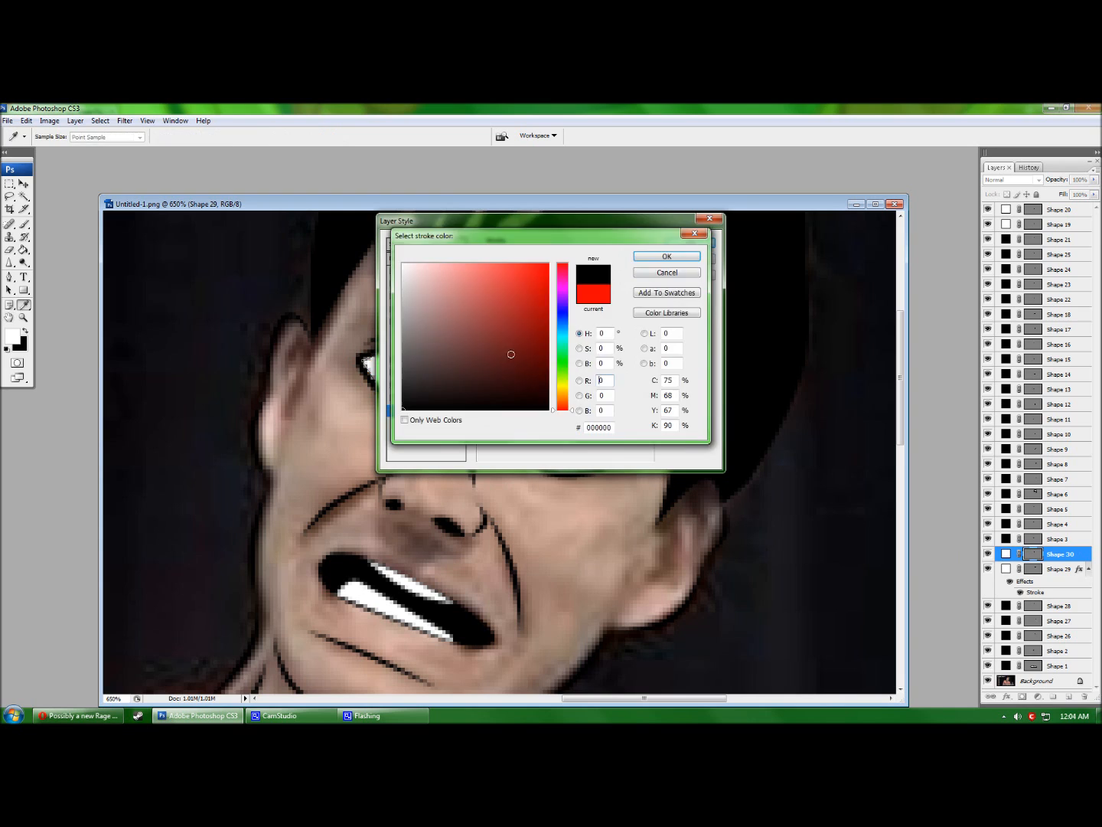
click(667, 256)
click(691, 243)
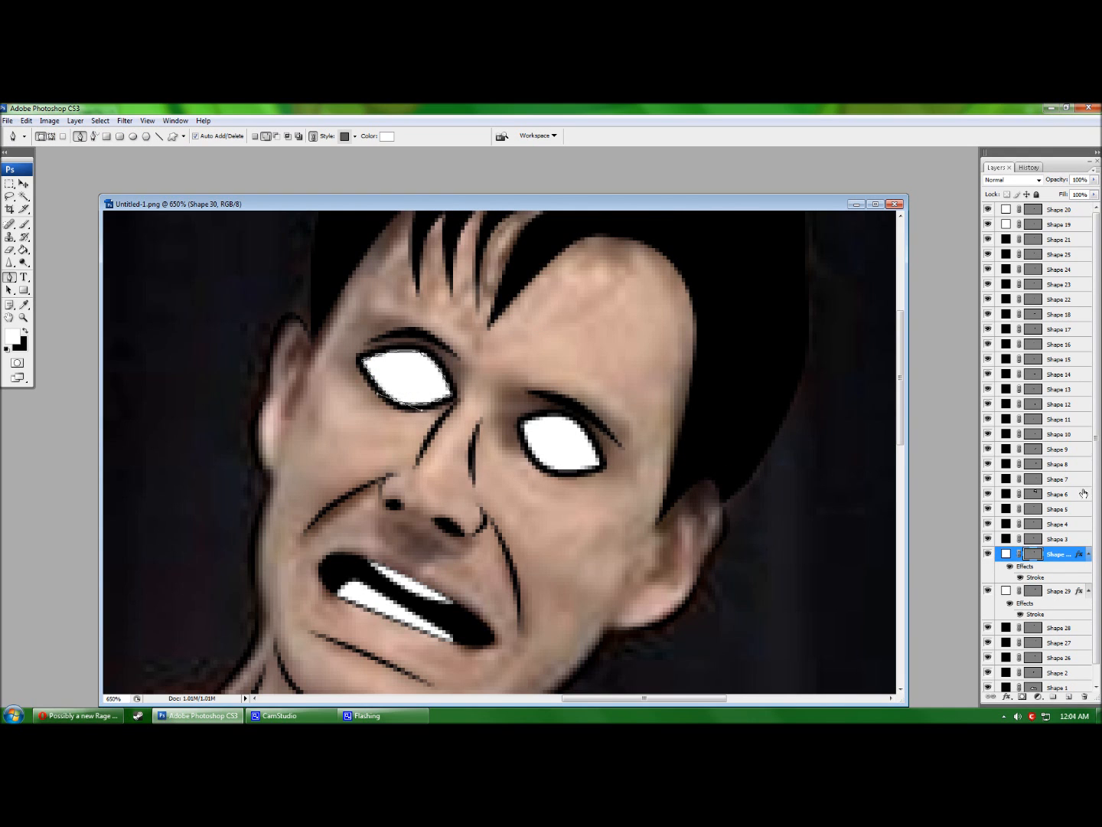
Set both eye shape layers to 50% opacity.
text(50)
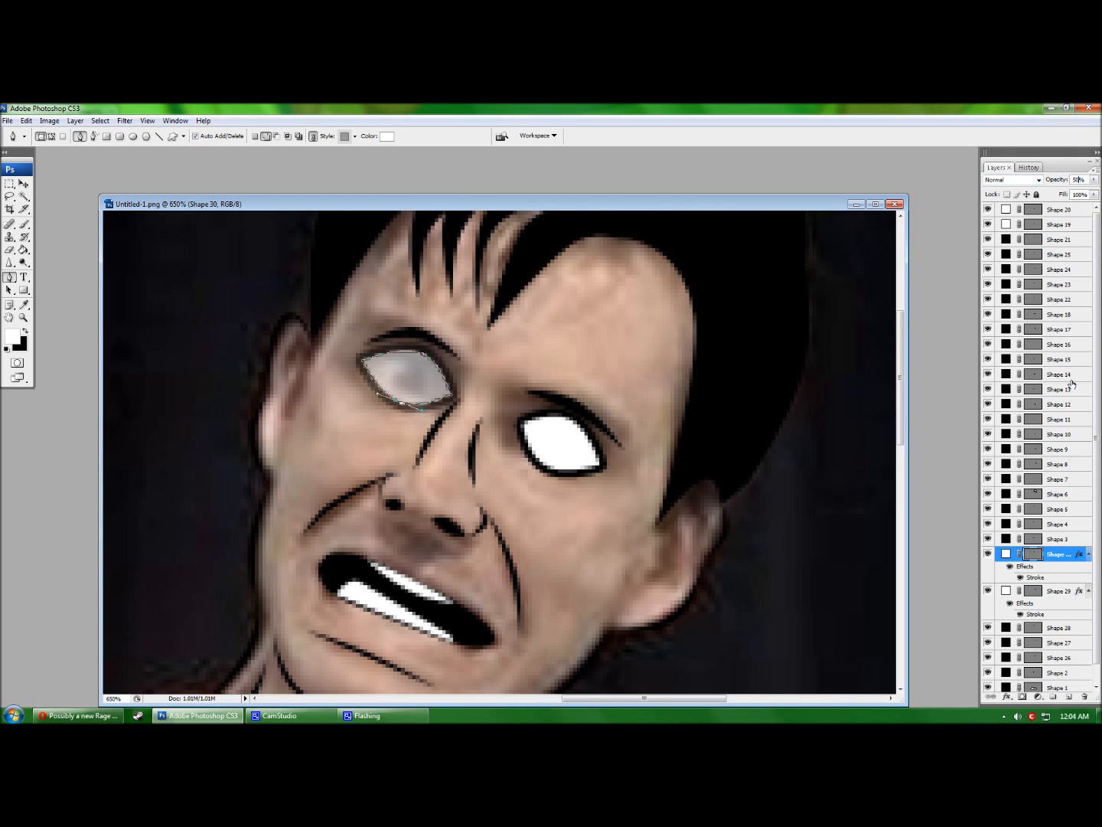
click(1071, 589)
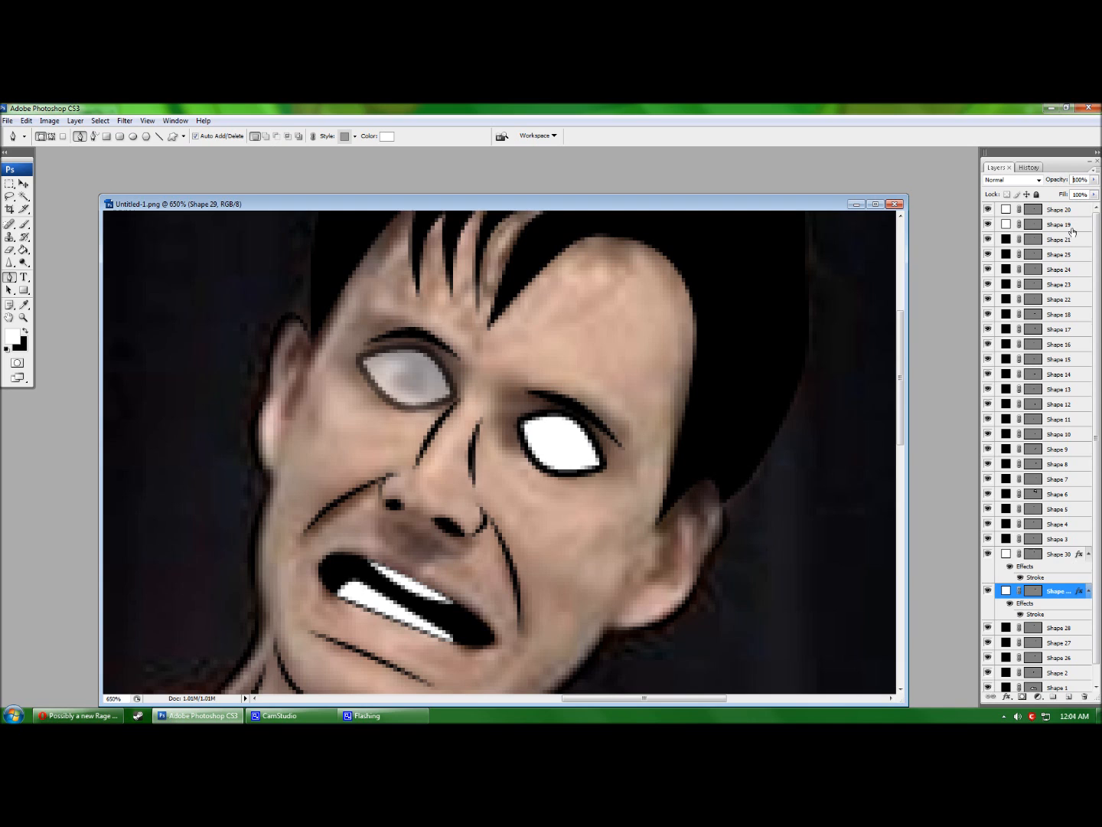
double_click(1079, 179)
text(50)
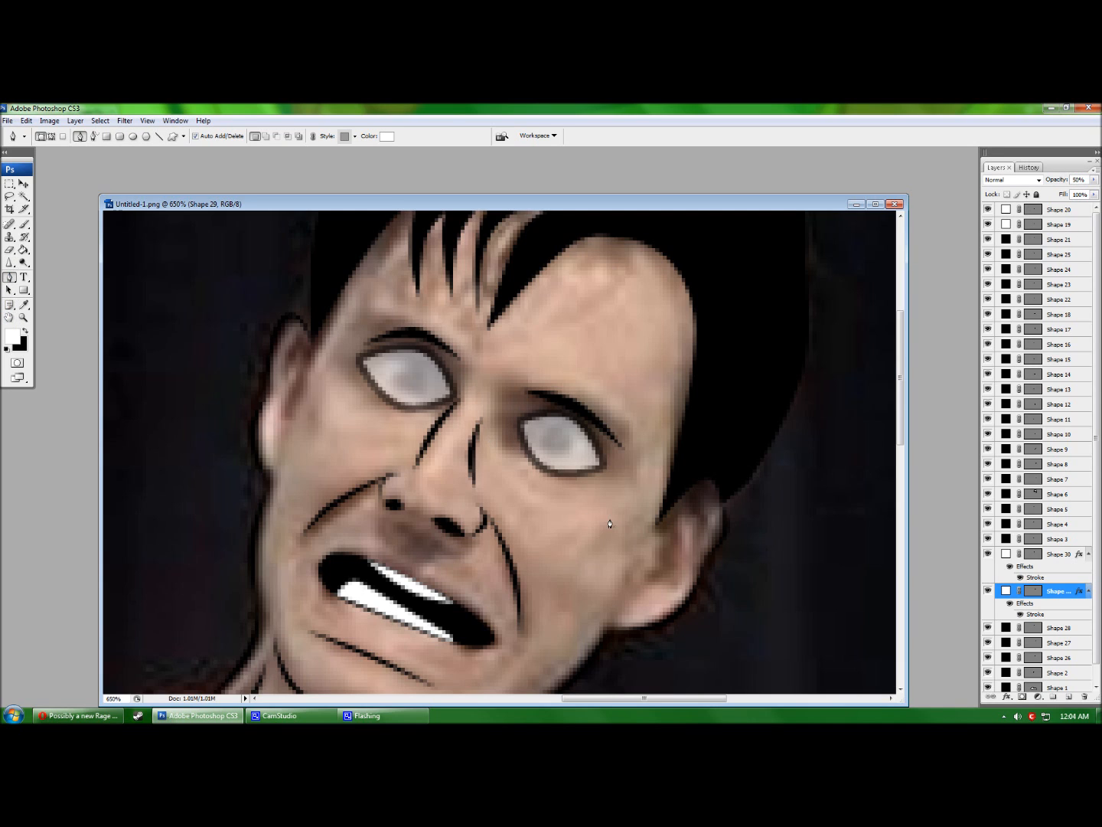
Draw two triangles on the cheek and delete both unwanted layers.
click(1055, 539)
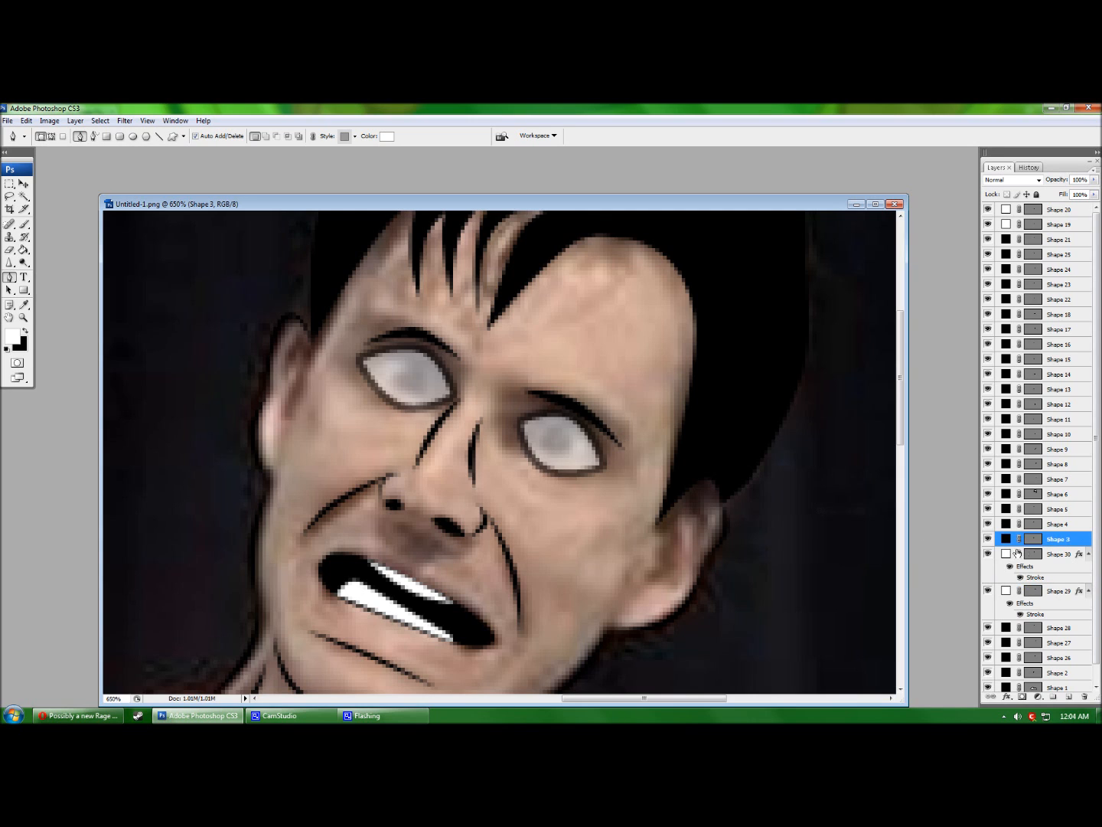
click(554, 483)
click(602, 519)
click(564, 532)
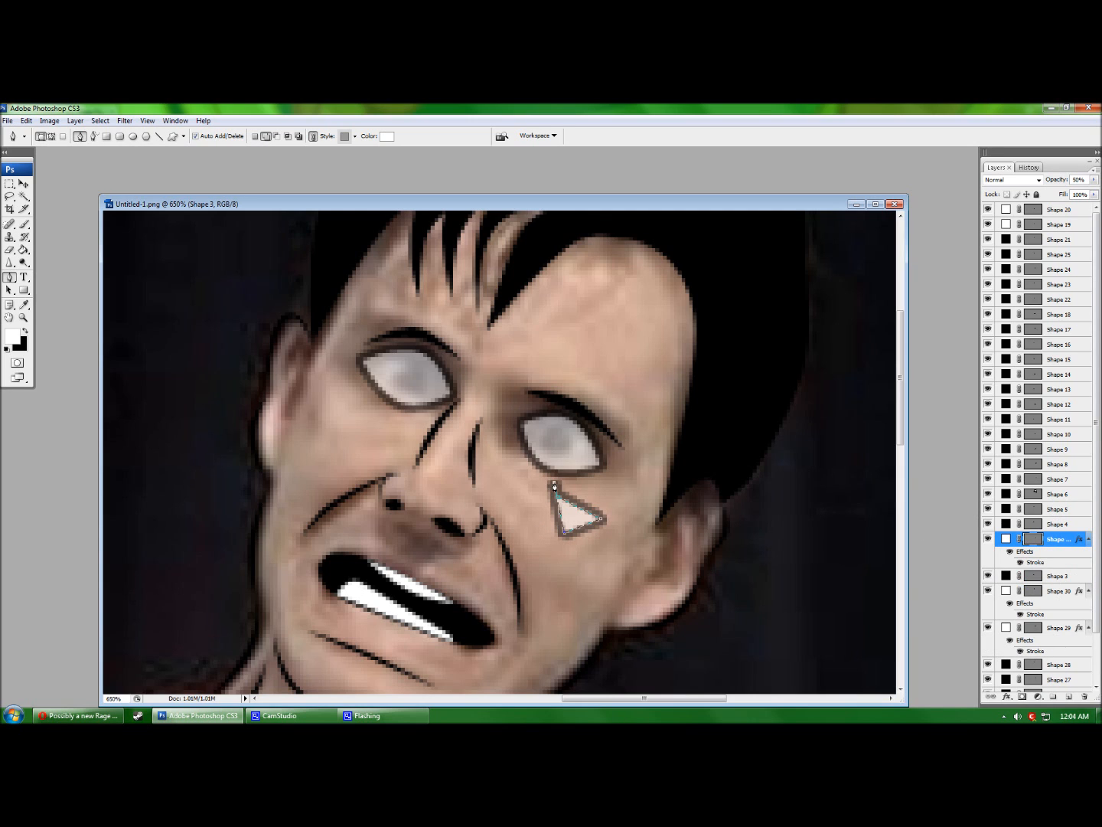
drag(1060, 542, 1084, 697)
click(1063, 495)
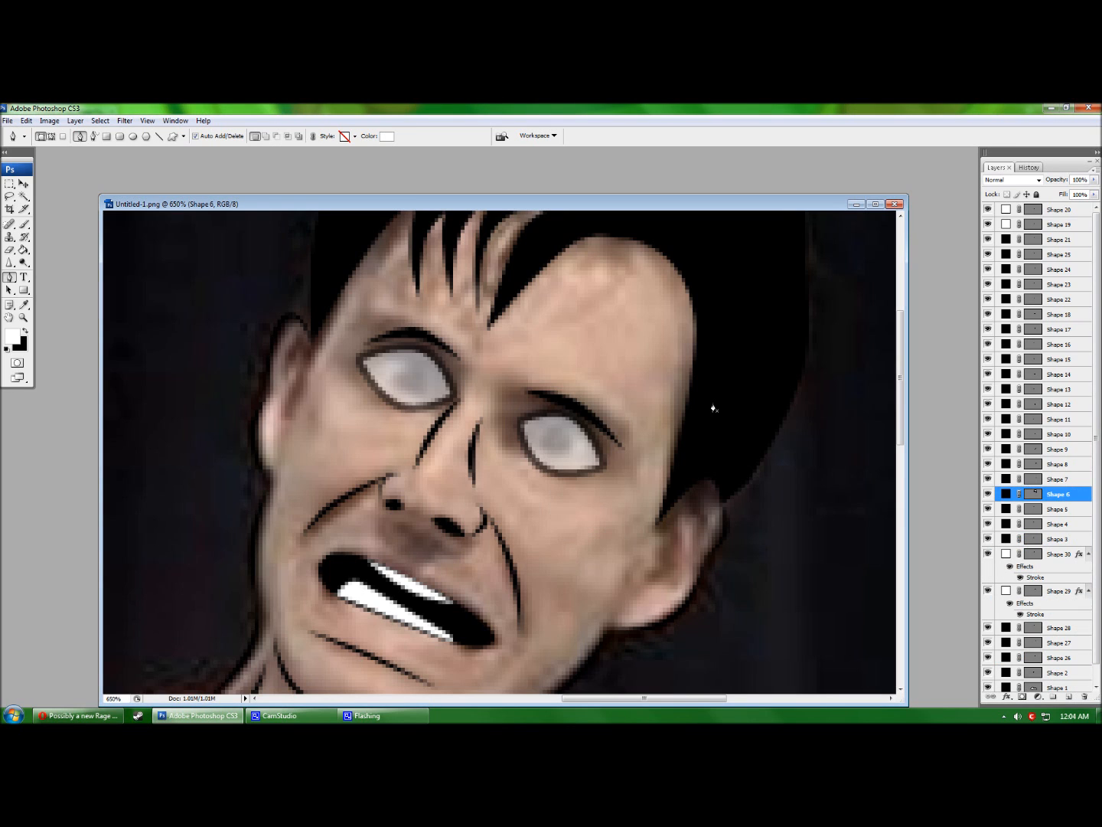
click(580, 513)
click(629, 521)
click(591, 539)
click(579, 512)
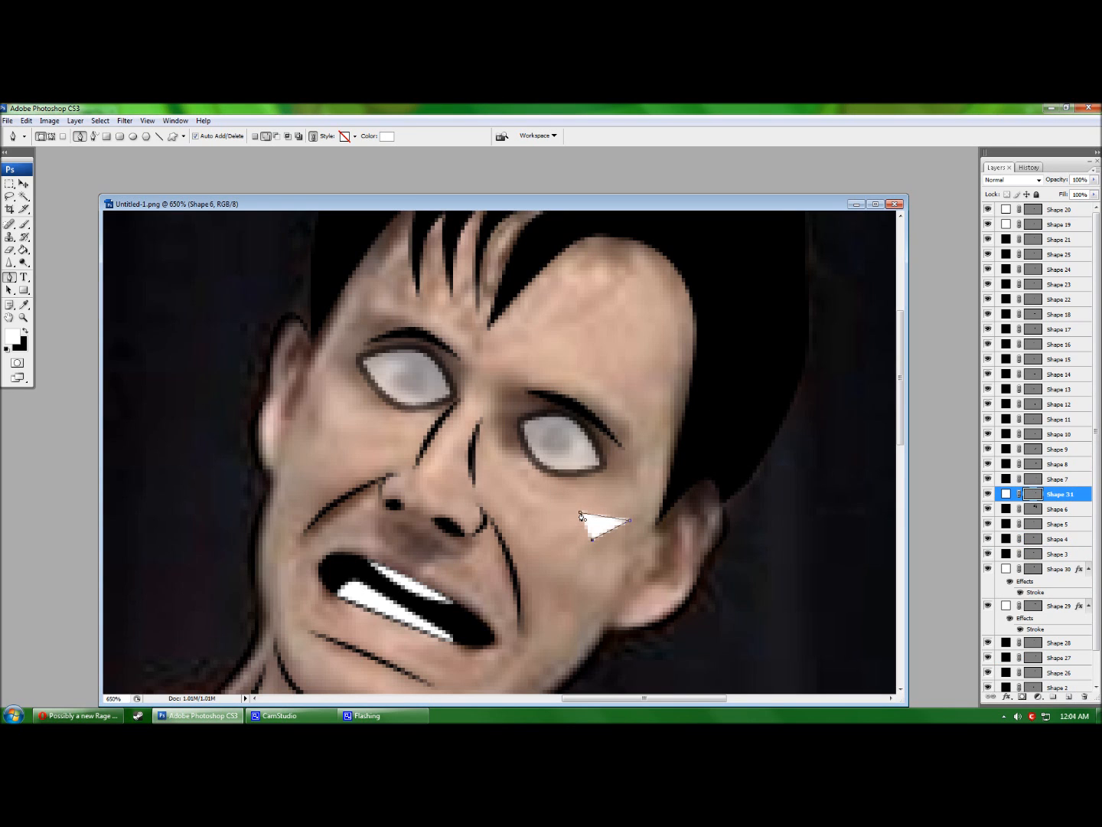
drag(1073, 496, 1084, 697)
Above the Shape 4 layer, draw a black triangular pupil shape inside the right eye.
click(1033, 523)
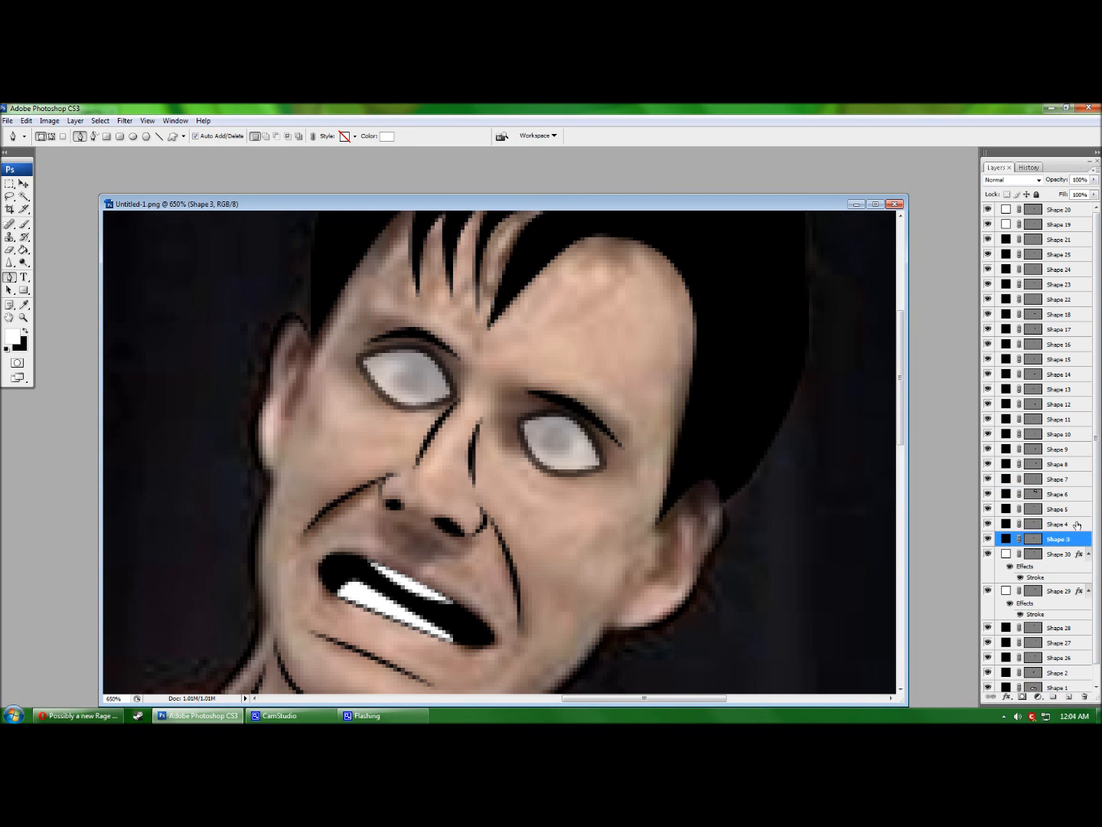
click(543, 438)
click(572, 446)
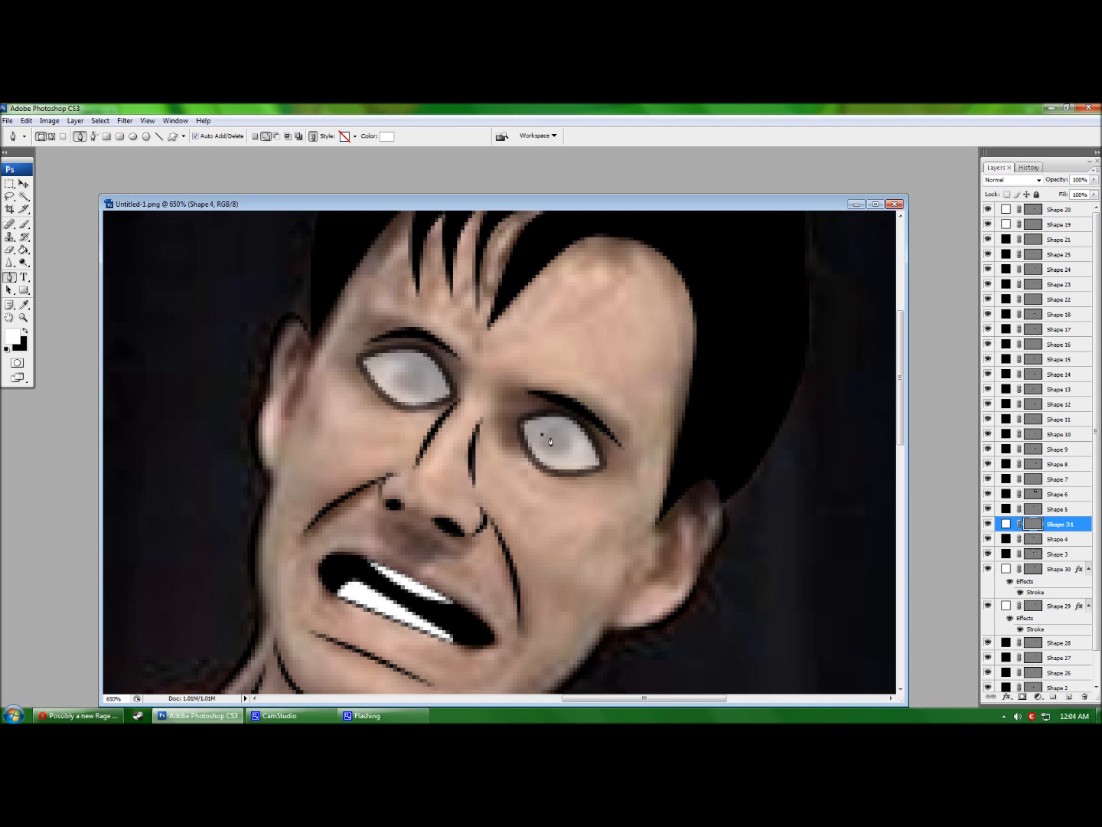
click(548, 451)
click(387, 136)
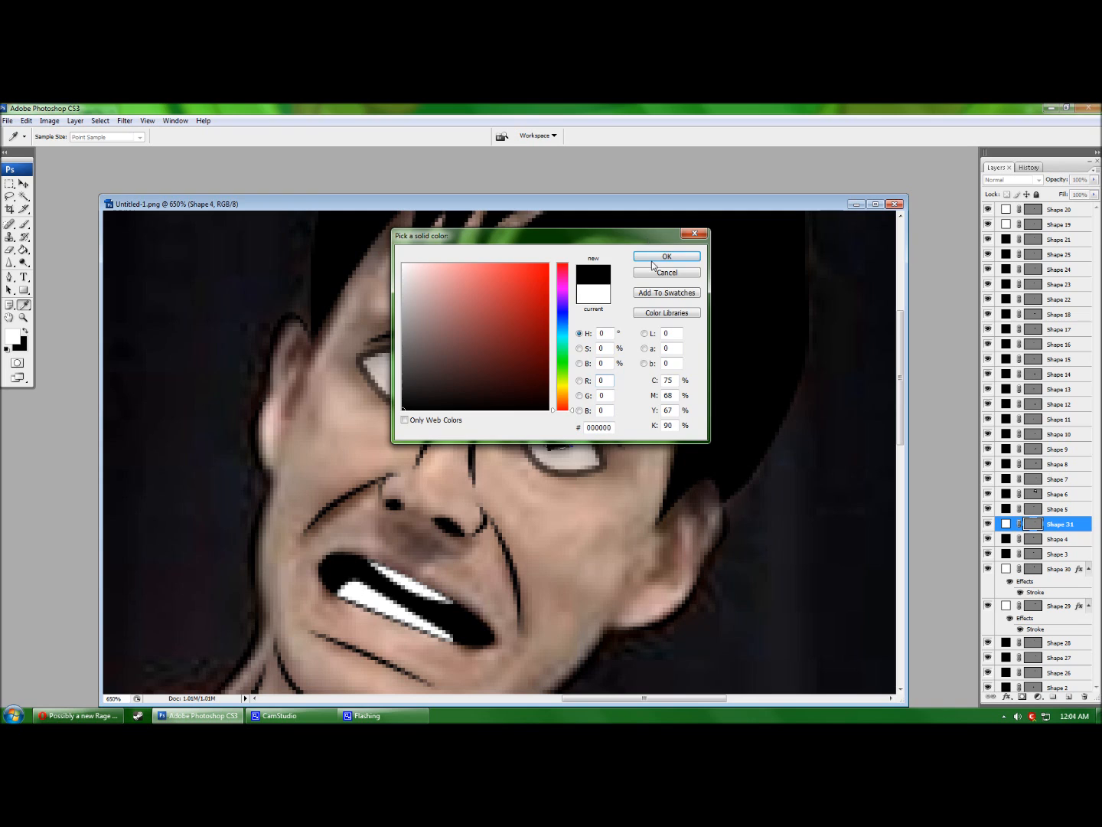
click(651, 255)
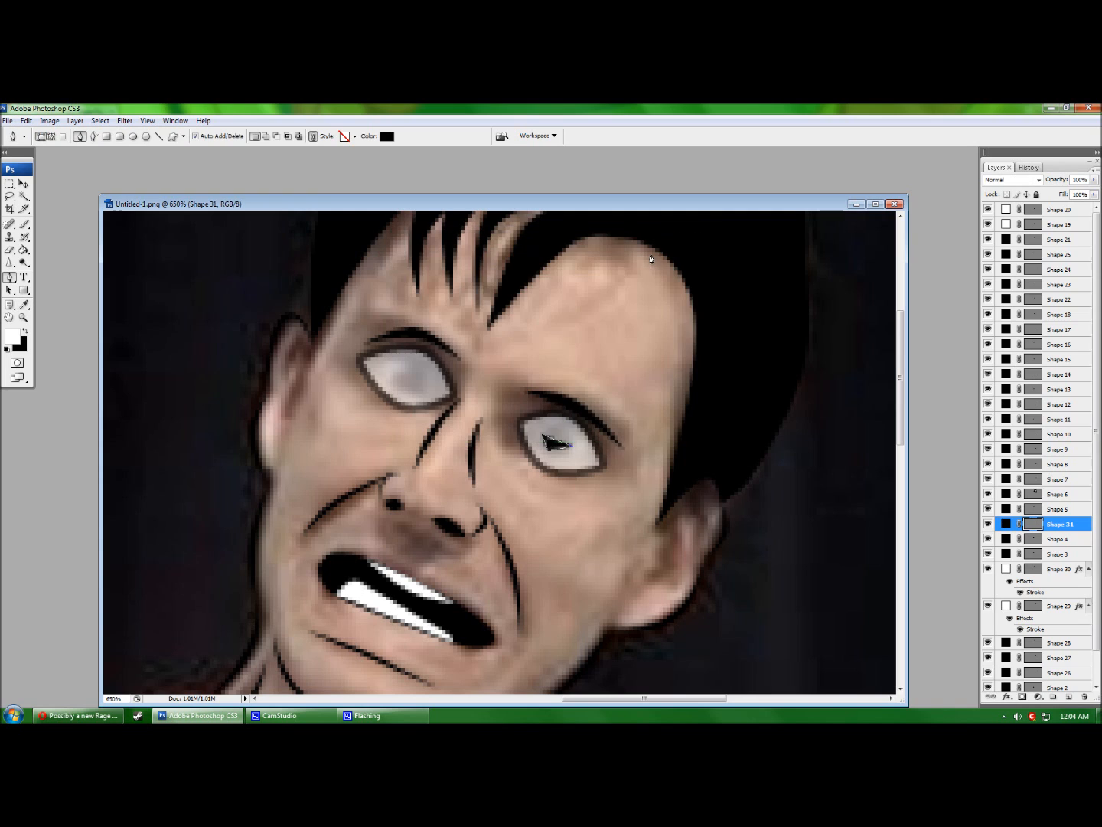
click(555, 444)
key(ctrl+z)
Round the pupil by adding anchors, curving its edge and removing the right corner.
click(568, 434)
click(554, 427)
click(542, 435)
click(556, 445)
mouse_move(552, 452)
mouse_down()
mouse_move(563, 428)
mouse_move(543, 434)
mouse_up()
click(573, 445)
click(543, 433)
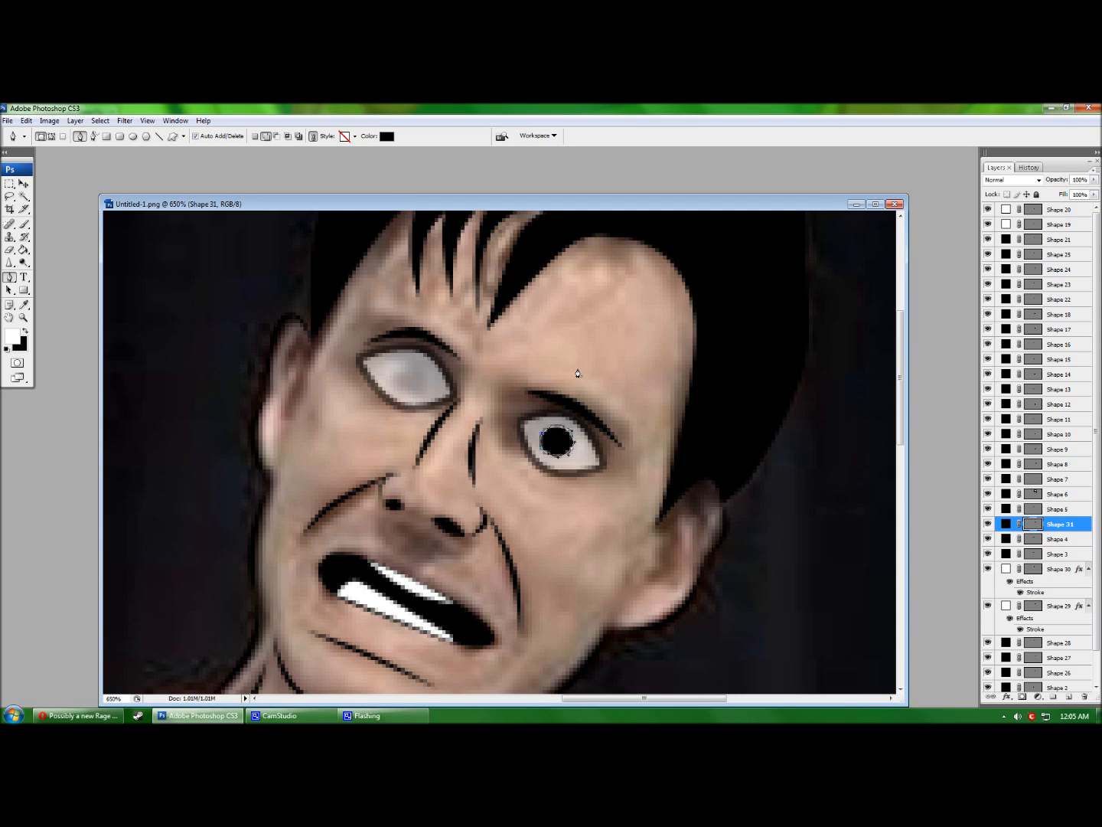
key(Return)
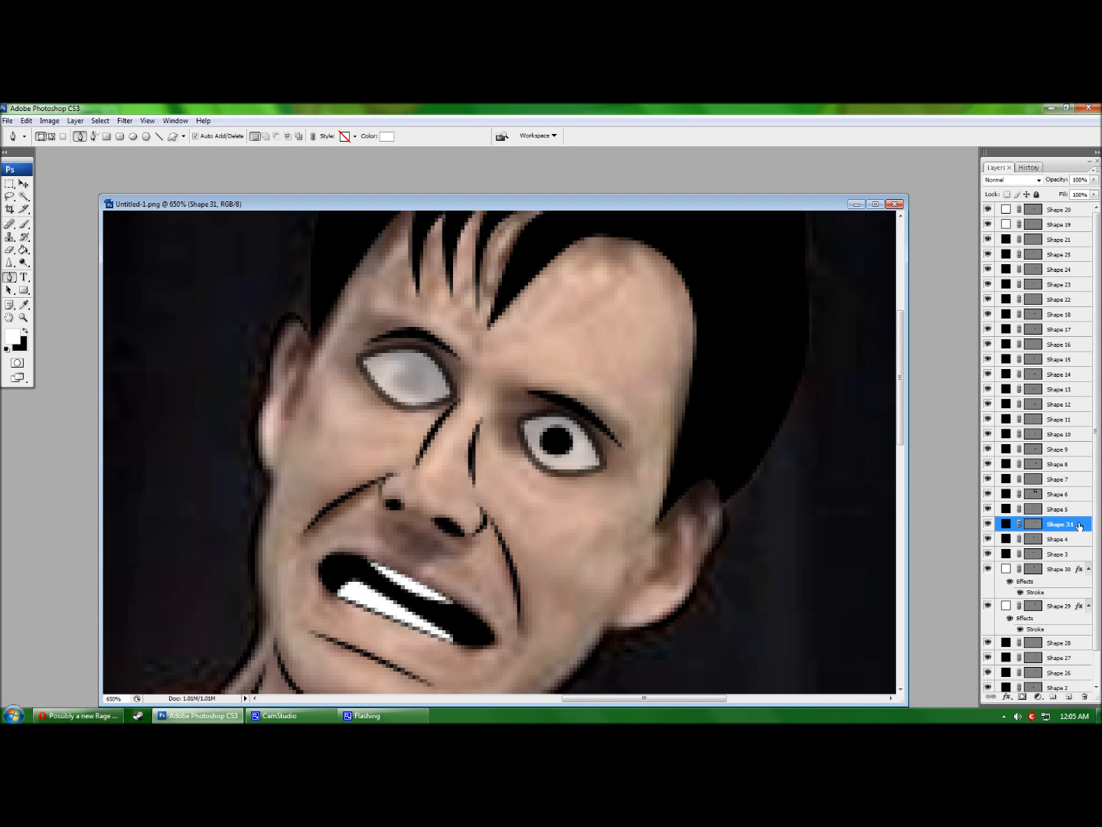
Duplicate the Shape 31 pupil and position the copy inside the left eye.
drag(1080, 526, 1069, 697)
click(24, 183)
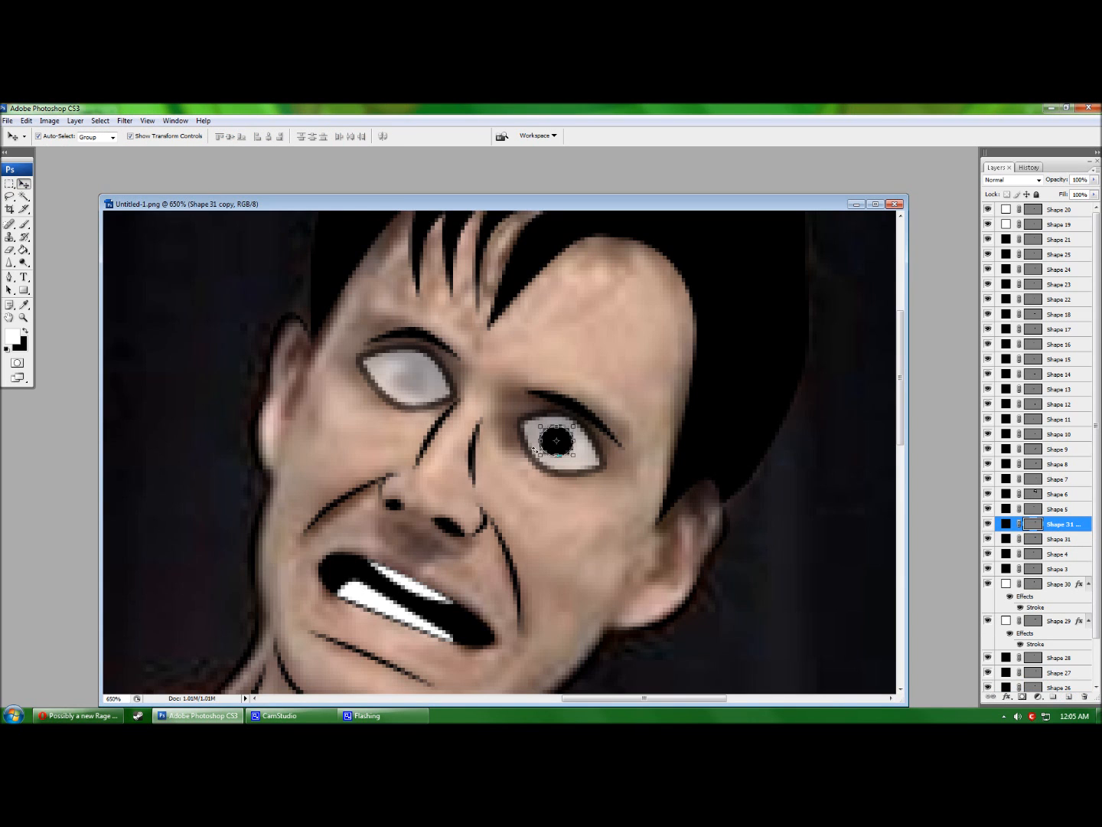
drag(568, 453, 420, 393)
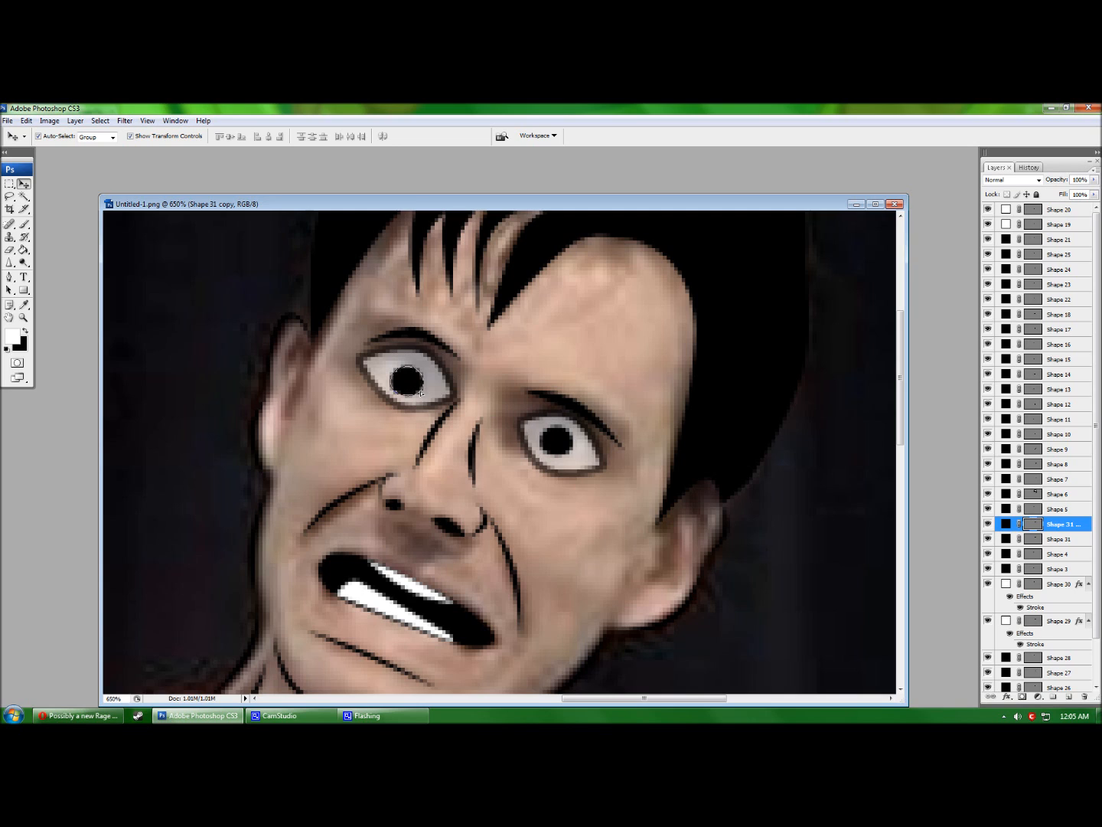
key(Right)
key(Right)
key(Right)
key(Right)
key(Right)
key(Right)
key(Right)
key(Left)
key(Left)
key(Left)
key(Left)
key(Left)
key(Left)
key(Left)
key(Down)
Set the eye-white layers Shape 30 and Shape 29 to 100% opacity.
click(1051, 584)
drag(1082, 180, 1054, 183)
text(100)
key(Return)
click(1060, 623)
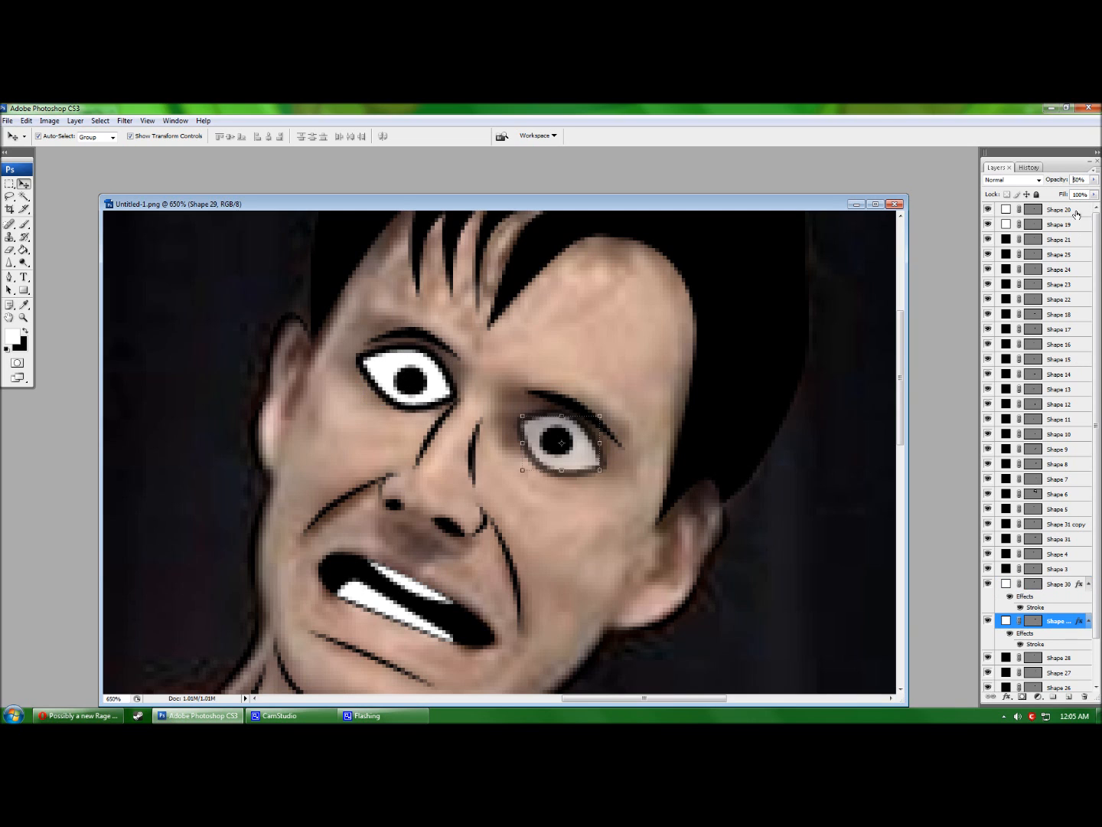
drag(1078, 180, 1050, 181)
text(100)
key(Return)
click(1065, 543)
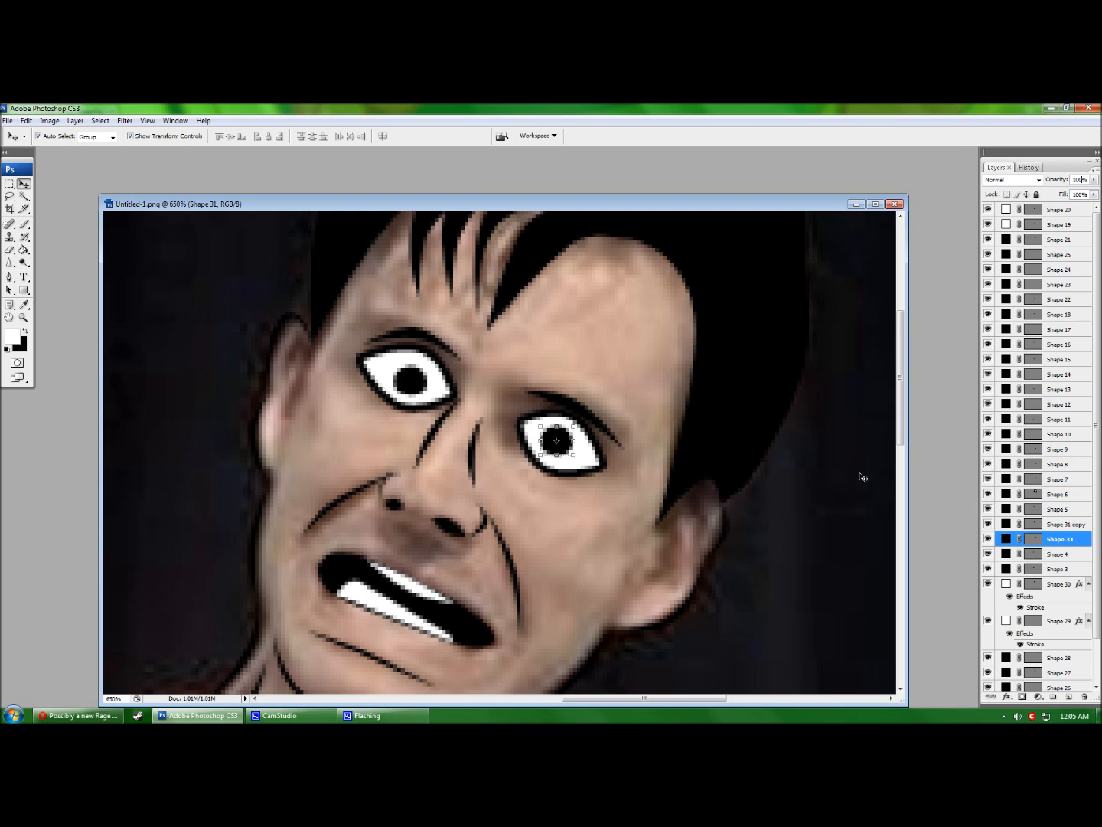
click(9, 277)
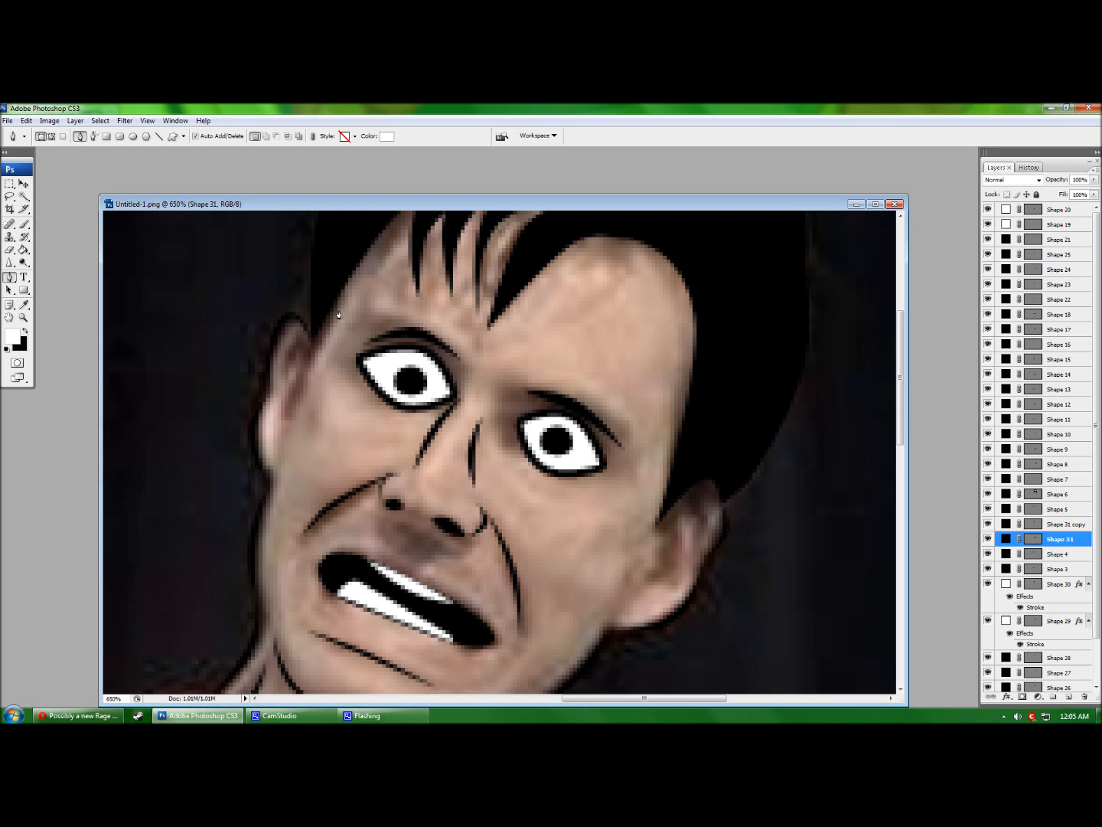
Select the hair shape Shape 6, undoing an accidental new shape layer.
scroll(681, 472, down, 2)
scroll(680, 472, down, 3)
scroll(680, 473, up, 2)
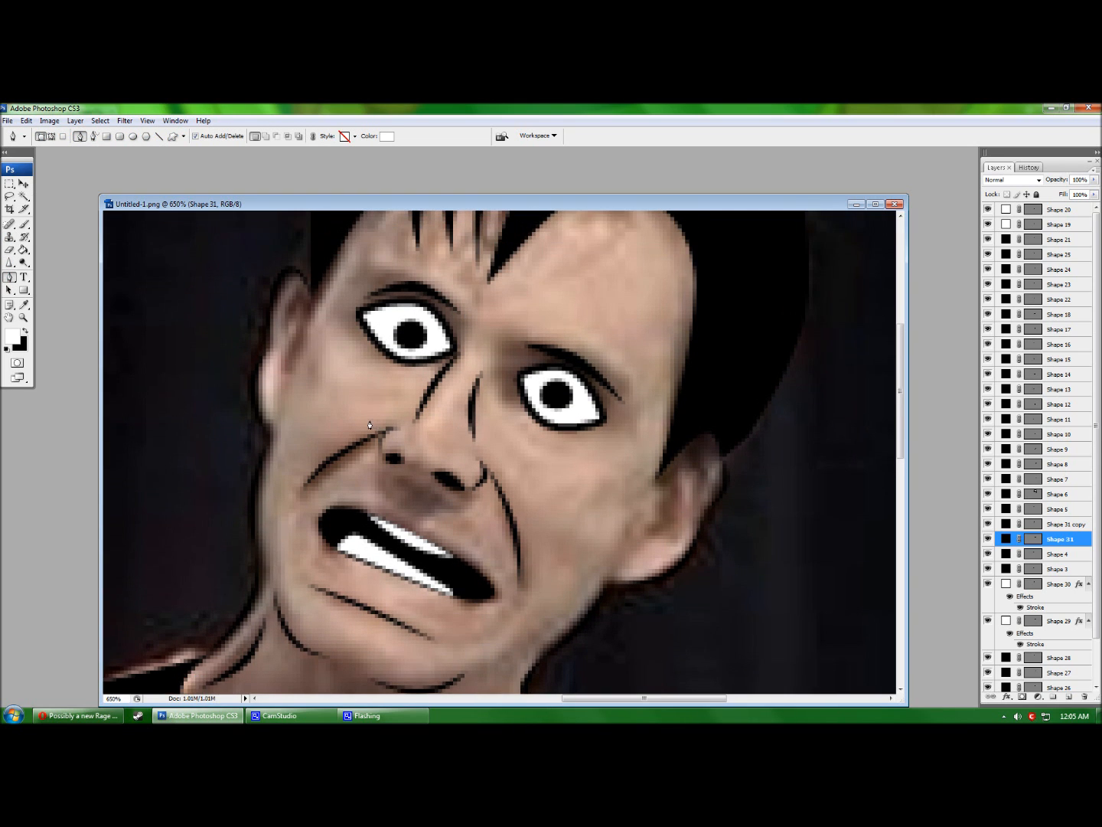
scroll(549, 379, up, 3)
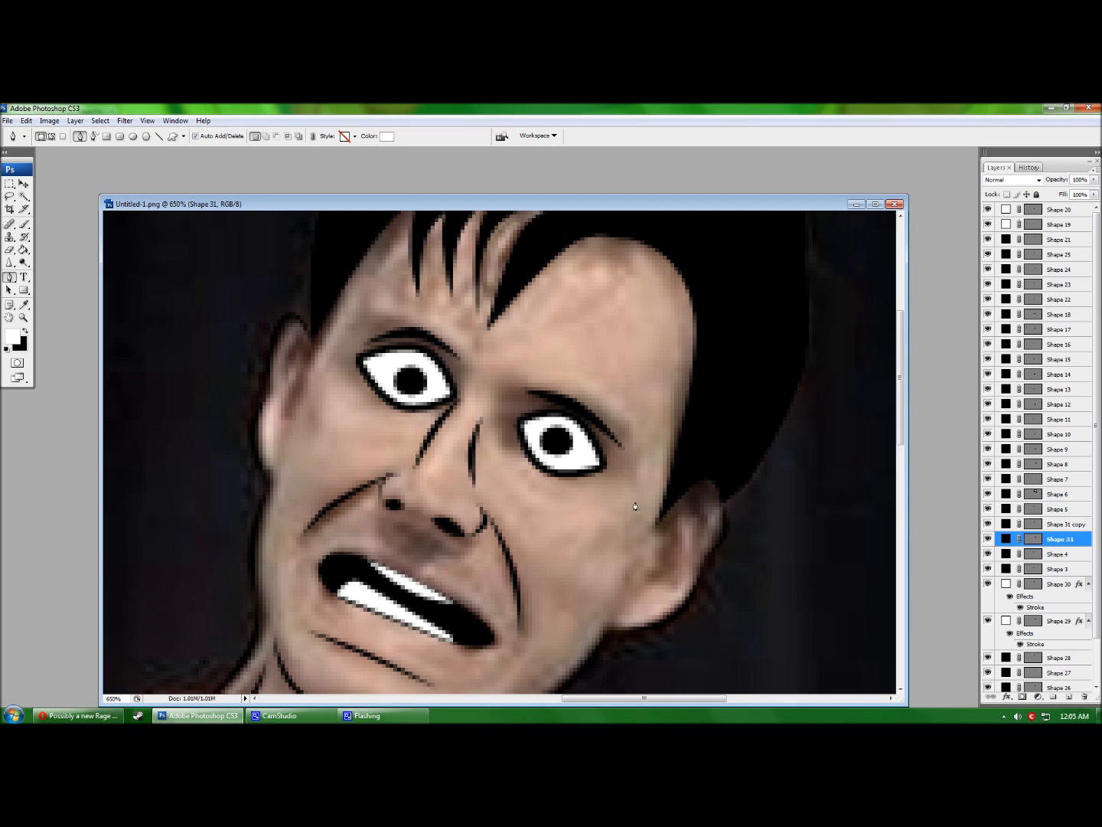
ctrl+click(733, 500)
click(709, 484)
key(ctrl+z)
key(ctrl+z)
key(ctrl+z)
Reshape the hair spike above the right ear by adding and moving anchor points.
ctrl+click(709, 481)
drag(705, 482, 721, 456)
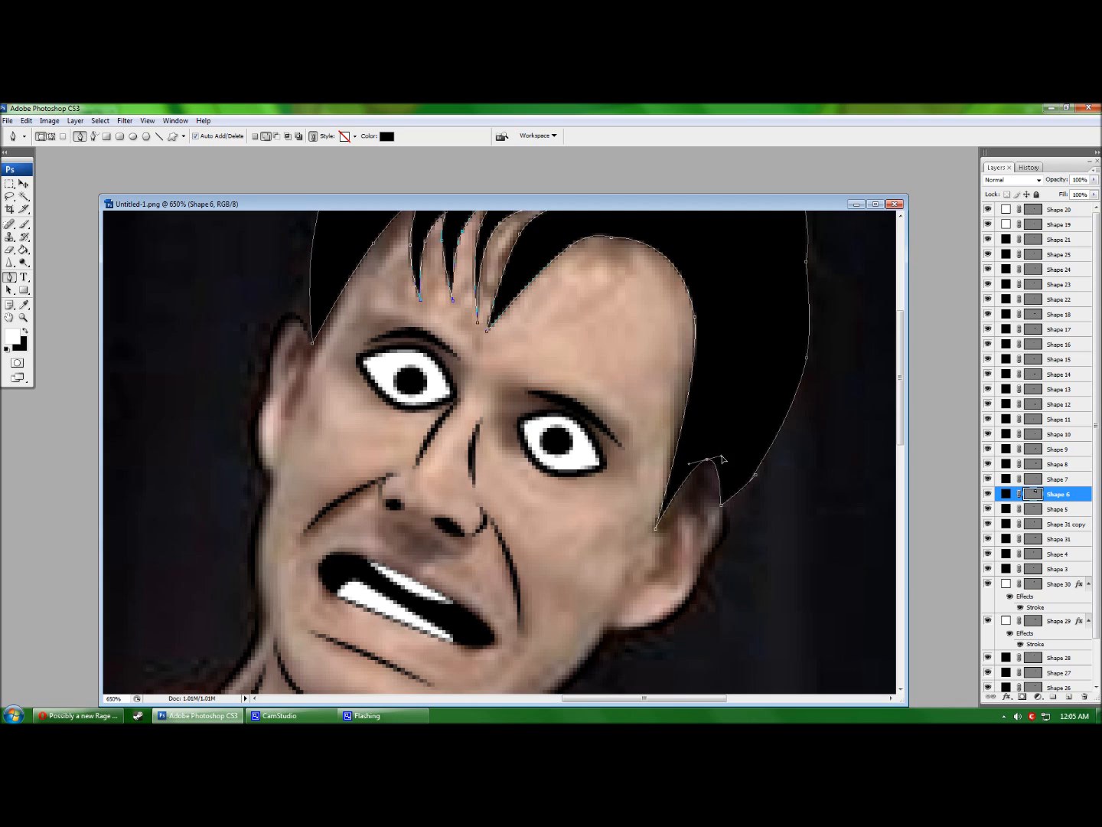
click(679, 493)
drag(706, 460, 703, 464)
key(Return)
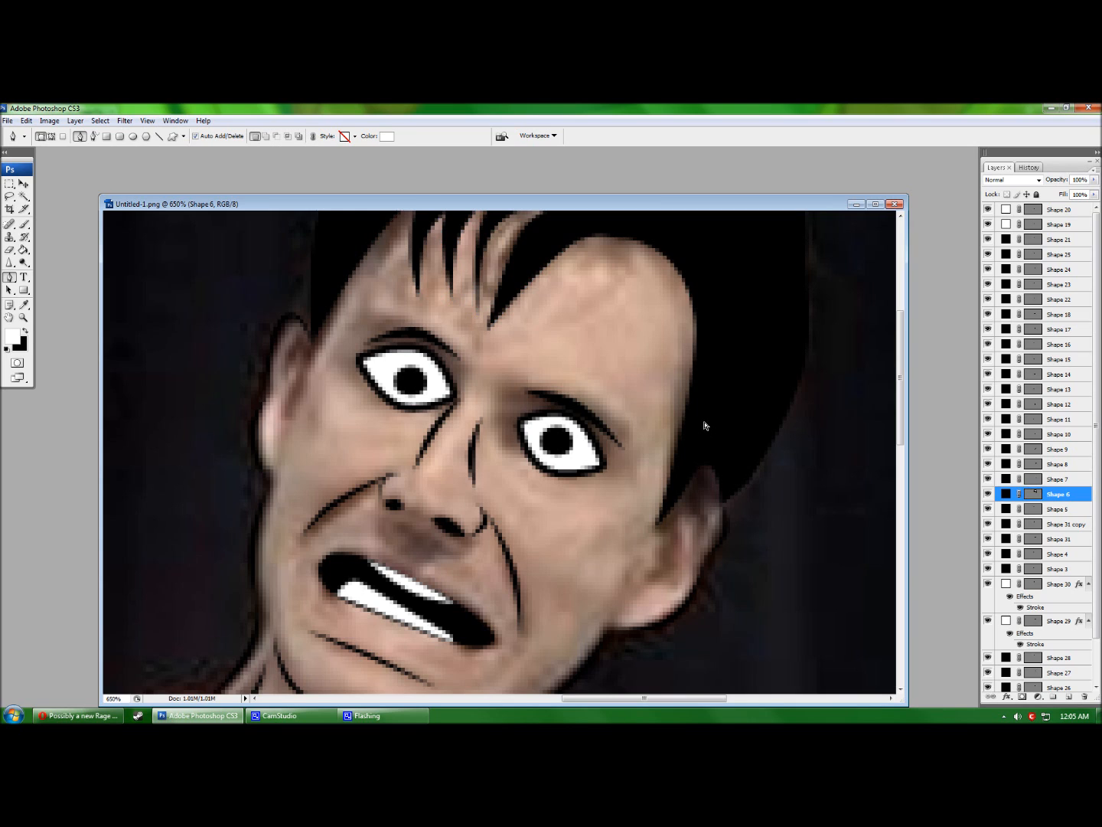
Draw a small black curved detail shape inside the left ear.
click(308, 349)
click(287, 354)
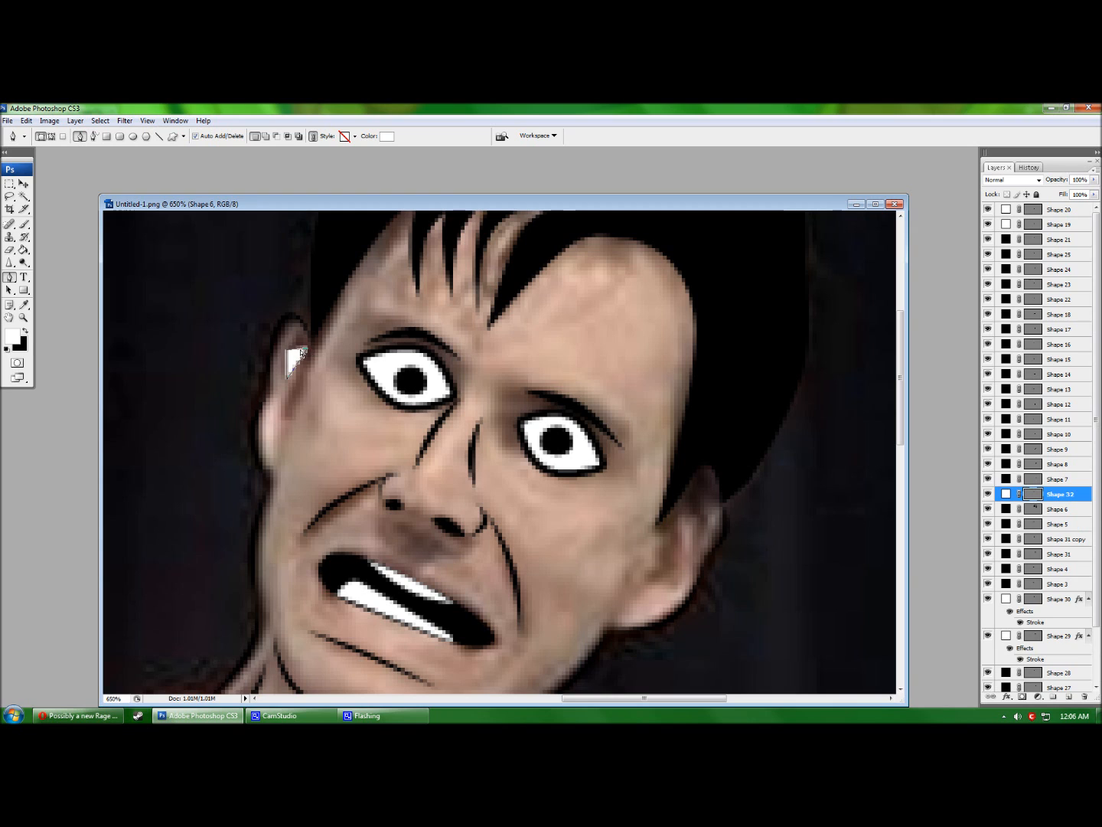
click(383, 139)
drag(442, 314, 418, 418)
key(Return)
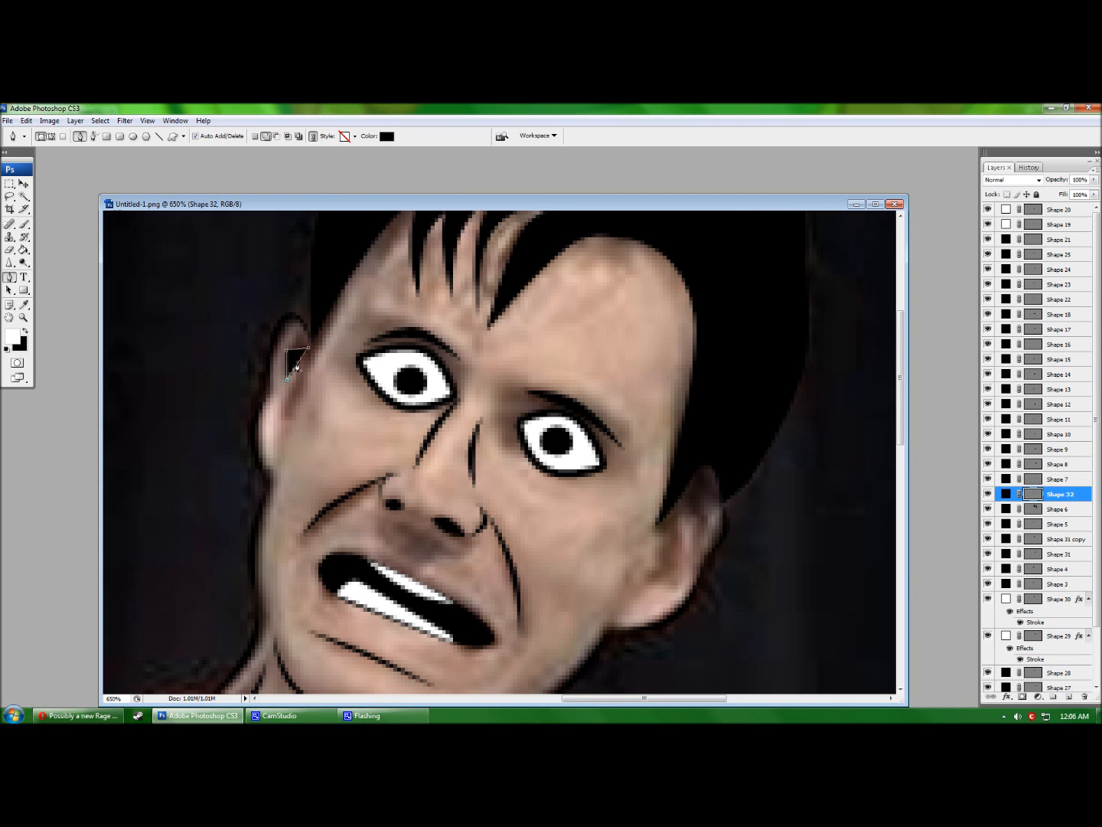
drag(297, 349, 289, 340)
click(286, 351)
key(Return)
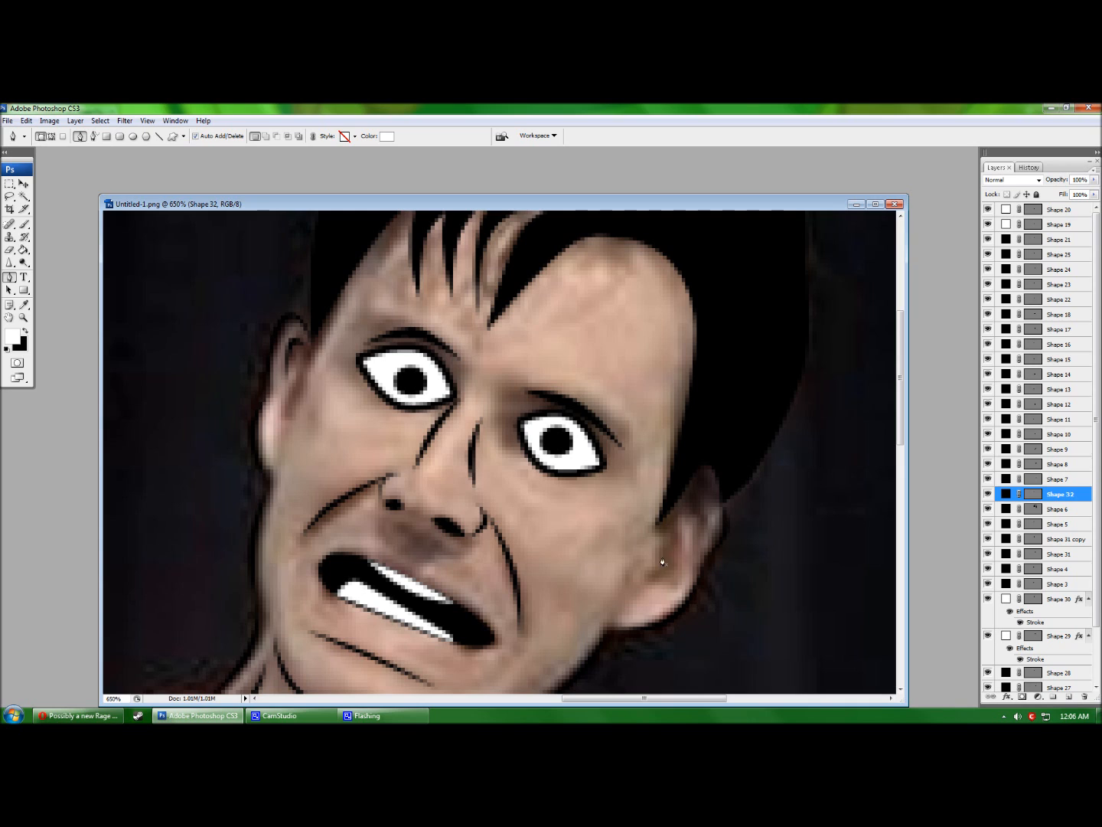
Draw a black triangle in the right ear and curve its lower edge.
click(681, 514)
click(701, 527)
click(697, 496)
click(681, 514)
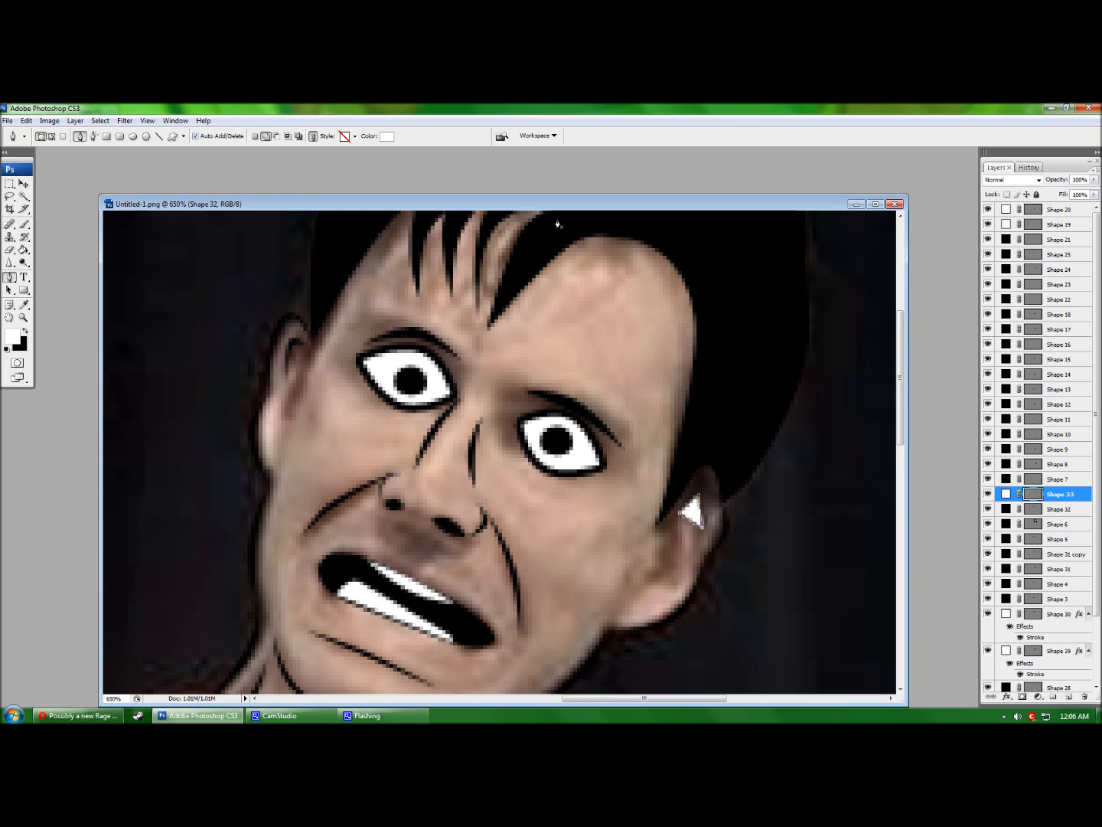
click(387, 136)
click(628, 222)
click(658, 259)
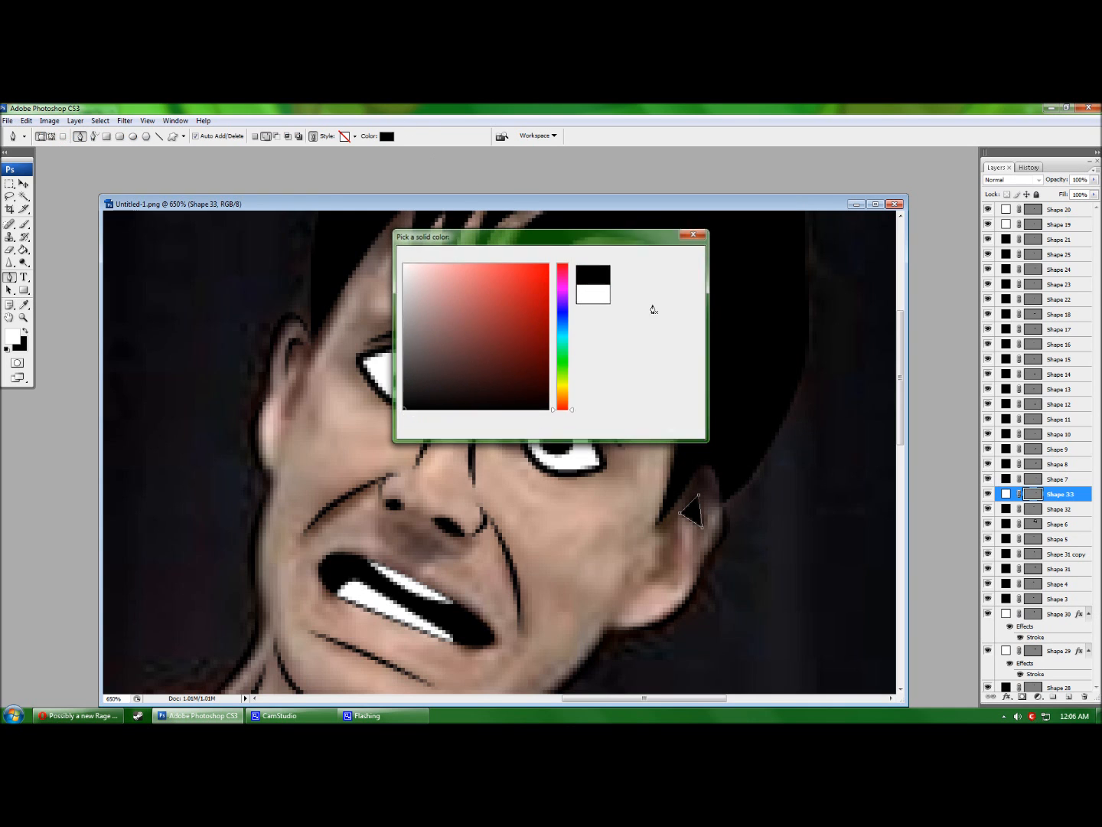
click(24, 333)
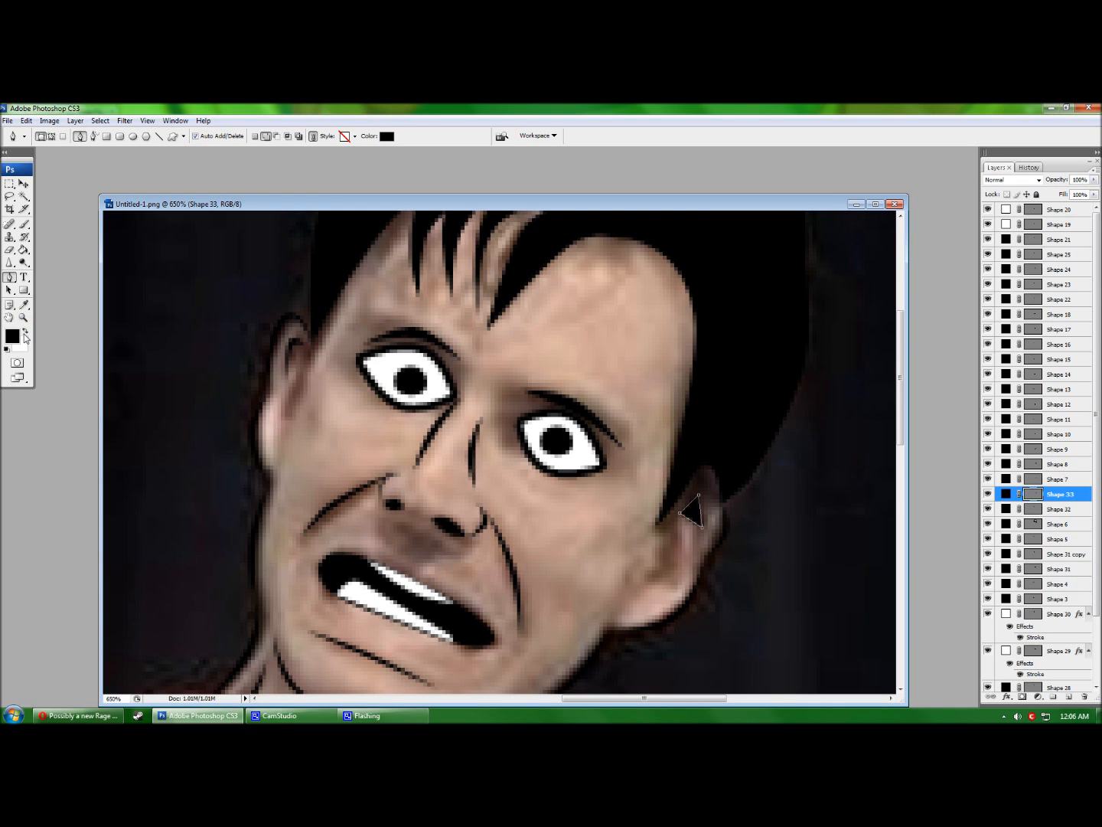
mouse_move(699, 493)
mouse_down()
mouse_move(699, 475)
mouse_move(699, 497)
mouse_up()
click(690, 521)
key(Return)
Add a second black curved sliver shape in the right ear.
click(663, 525)
click(662, 570)
click(697, 551)
click(663, 525)
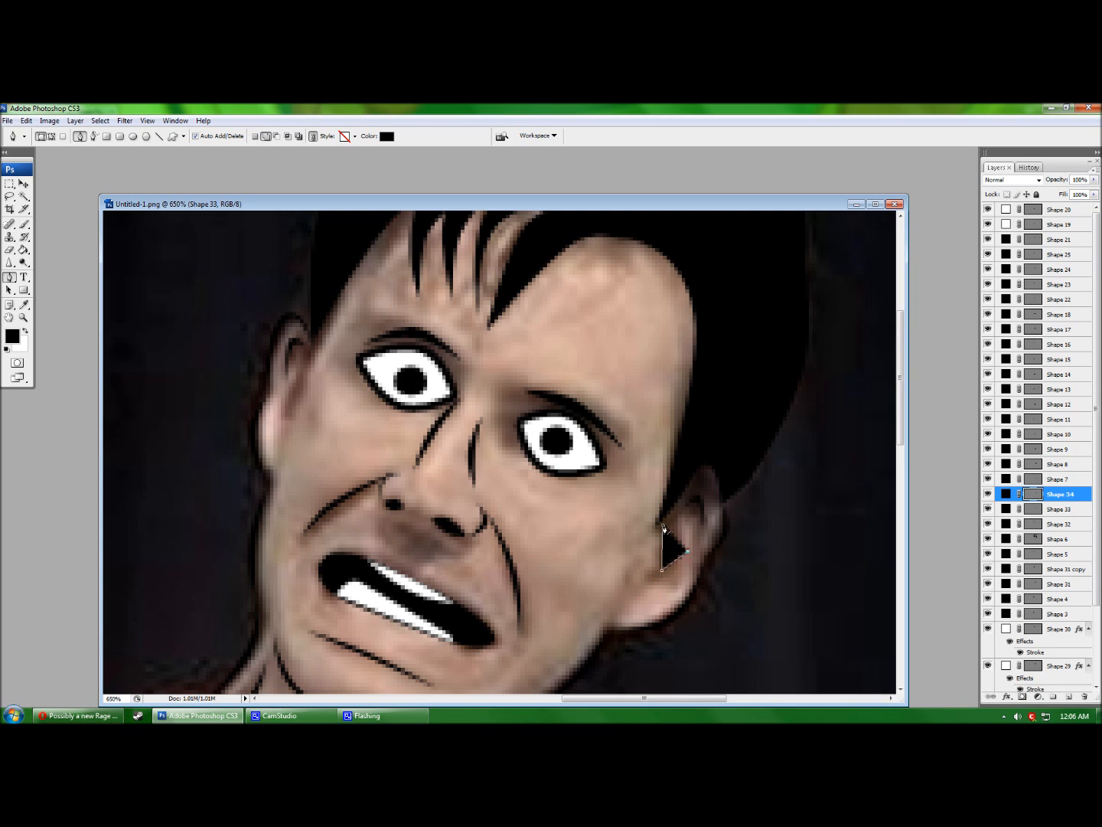
click(662, 550)
drag(662, 551, 680, 549)
drag(698, 551, 668, 519)
drag(662, 570, 686, 547)
key(Return)
scroll(987, 651, down, 3)
Hide the Background photo and review the line art on the transparent canvas.
click(987, 685)
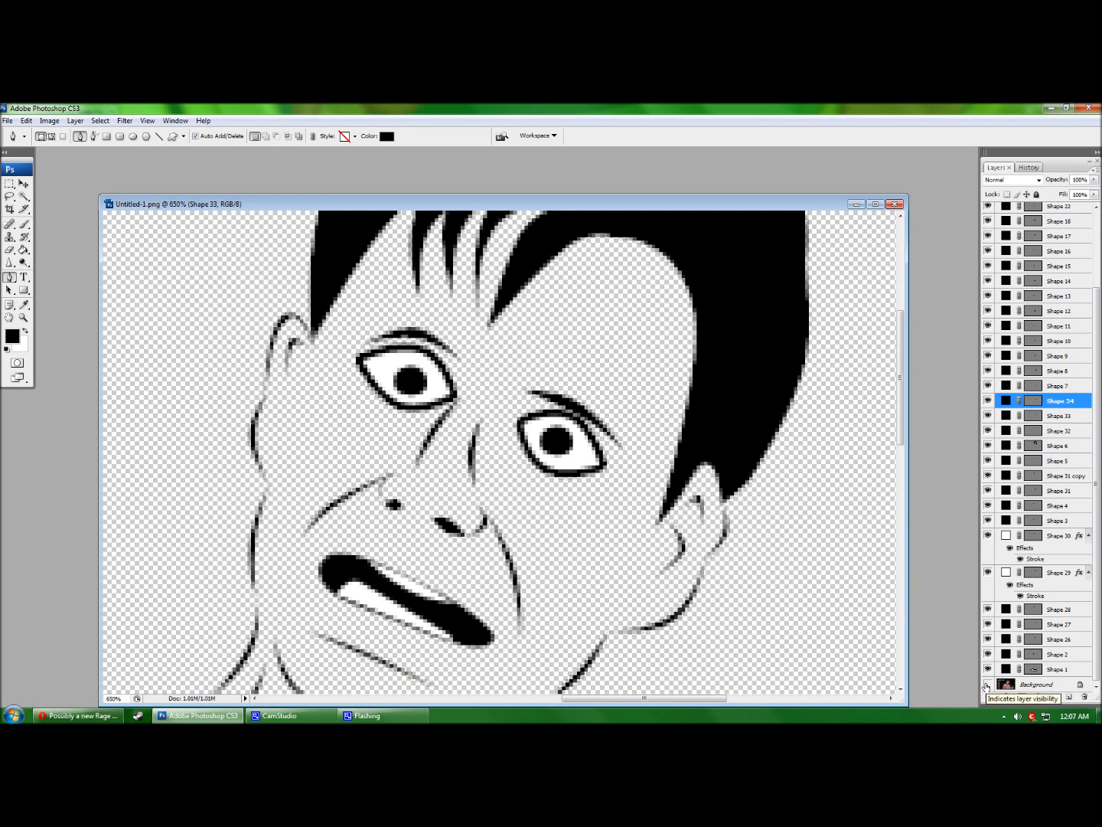
click(986, 684)
click(987, 684)
scroll(498, 452, up, 2)
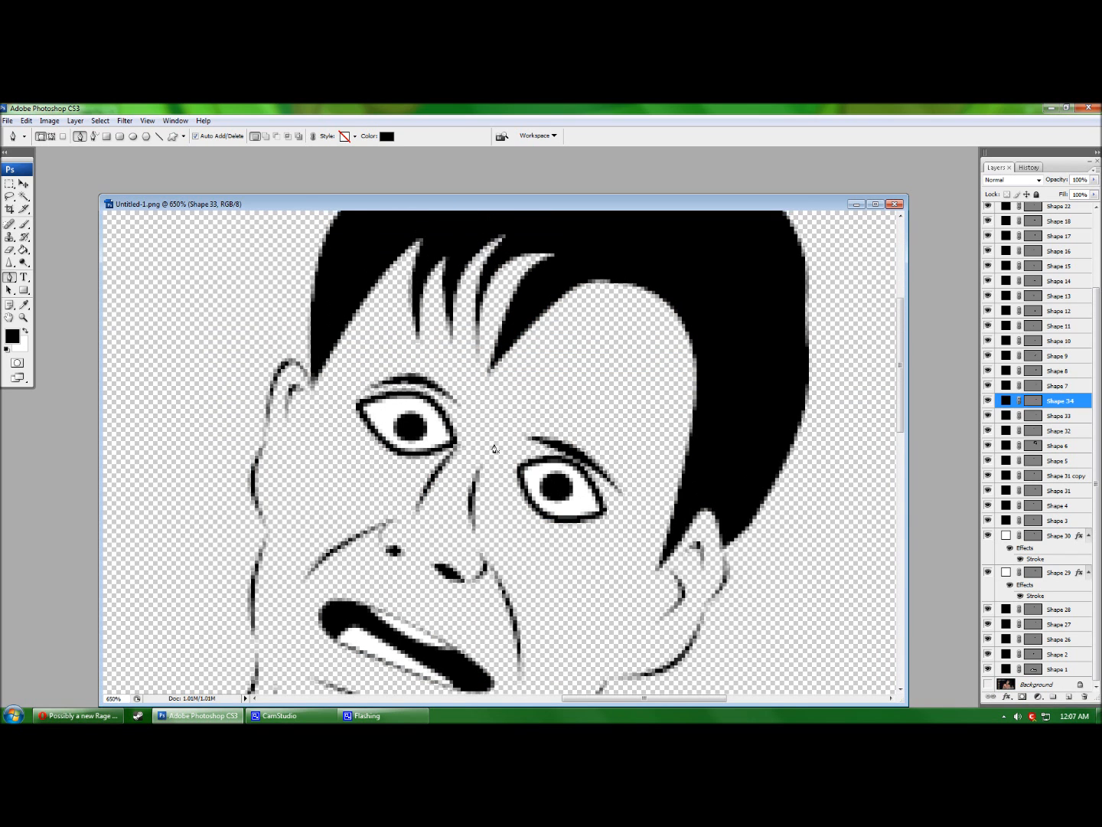
scroll(496, 453, down, 4)
scroll(496, 454, down, 3)
scroll(495, 454, up, 1)
scroll(495, 454, down, 4)
scroll(496, 455, up, 7)
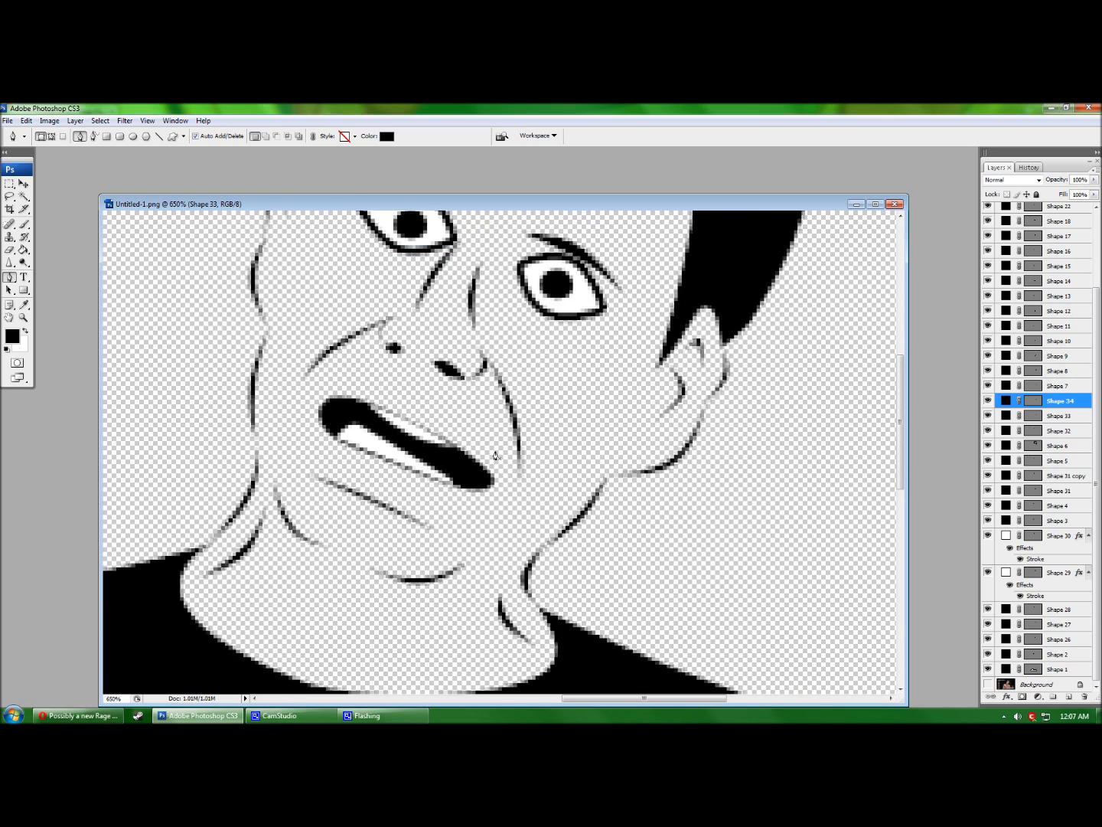
scroll(497, 455, down, 5)
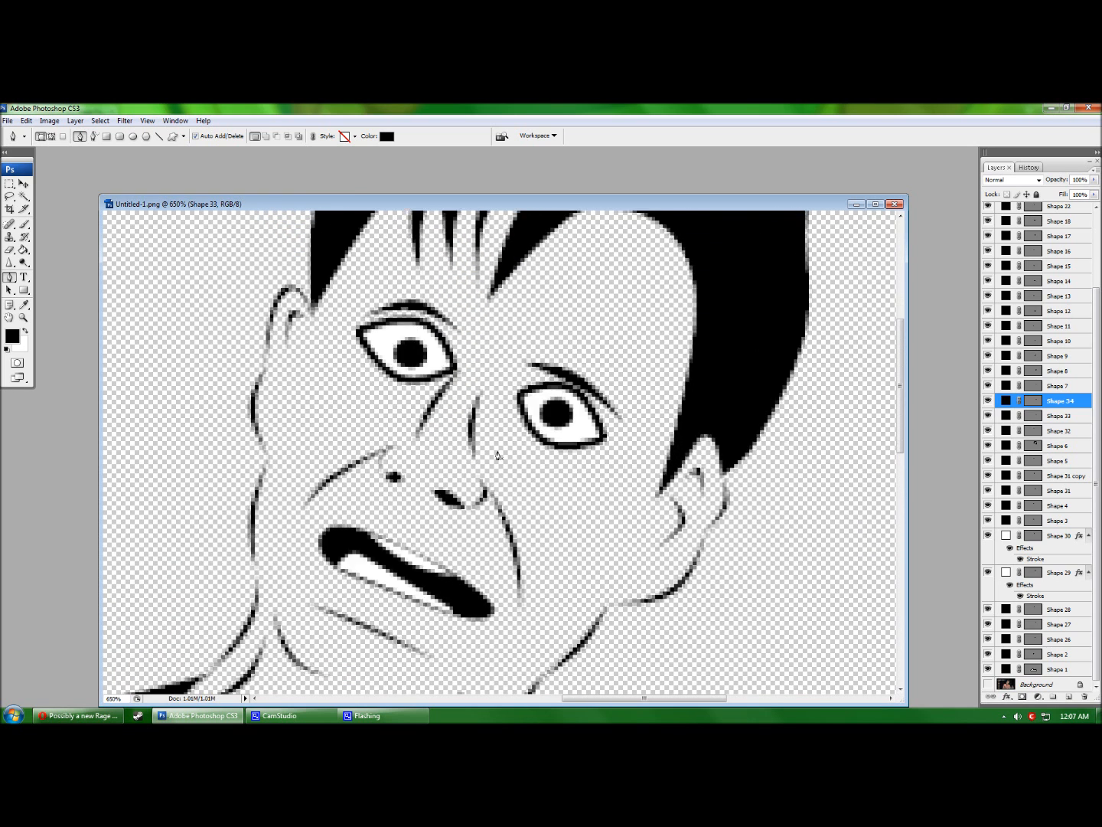
scroll(496, 455, up, 1)
scroll(497, 454, up, 2)
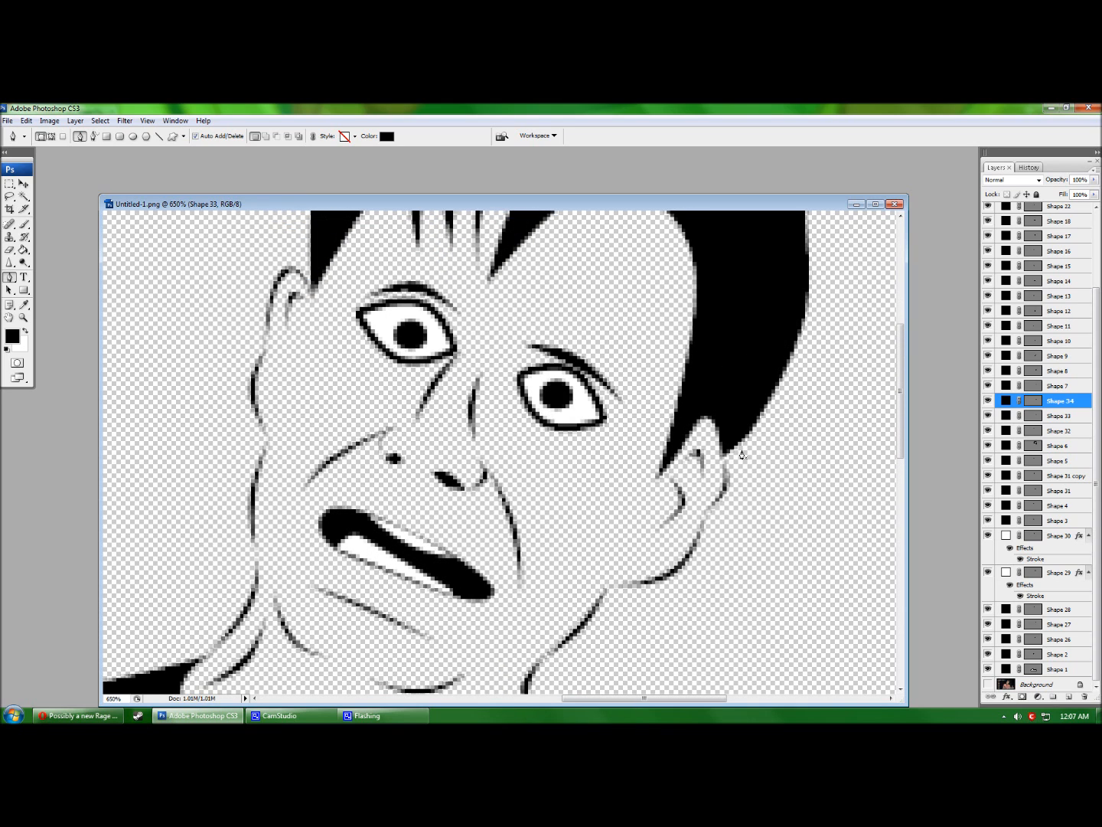
scroll(740, 460, up, 2)
scroll(738, 474, down, 2)
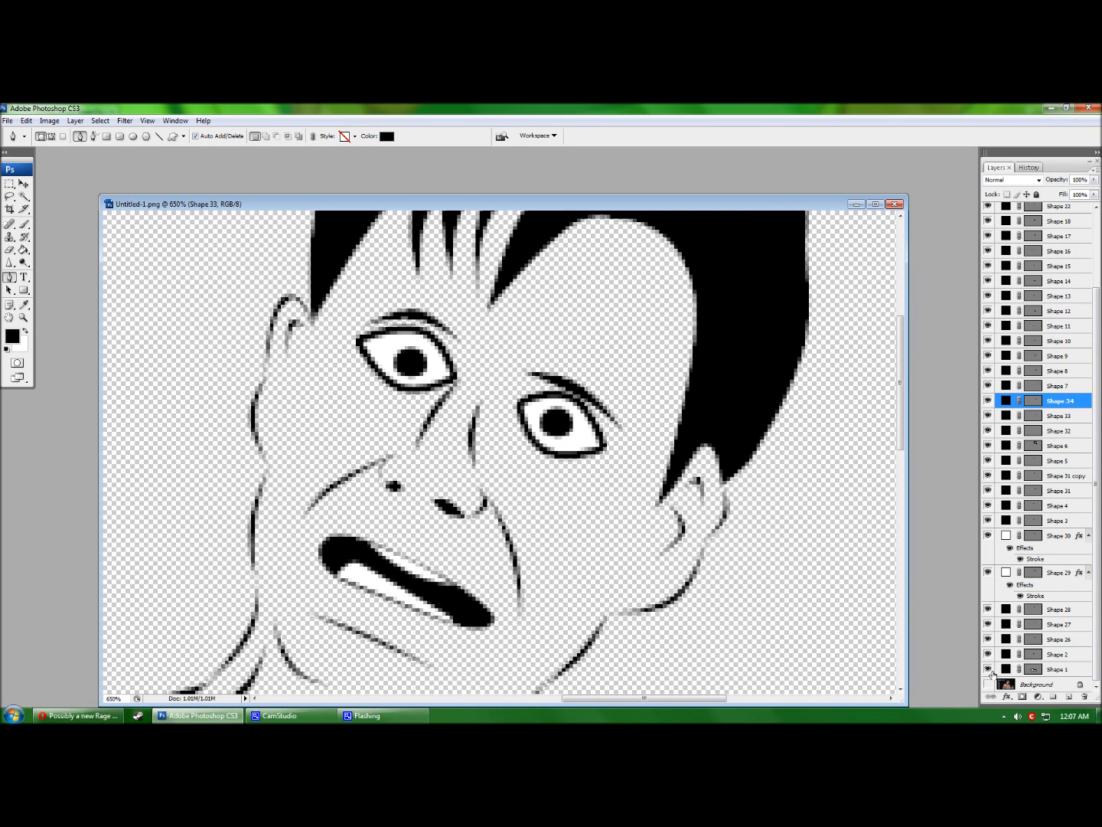
click(1055, 671)
click(1063, 685)
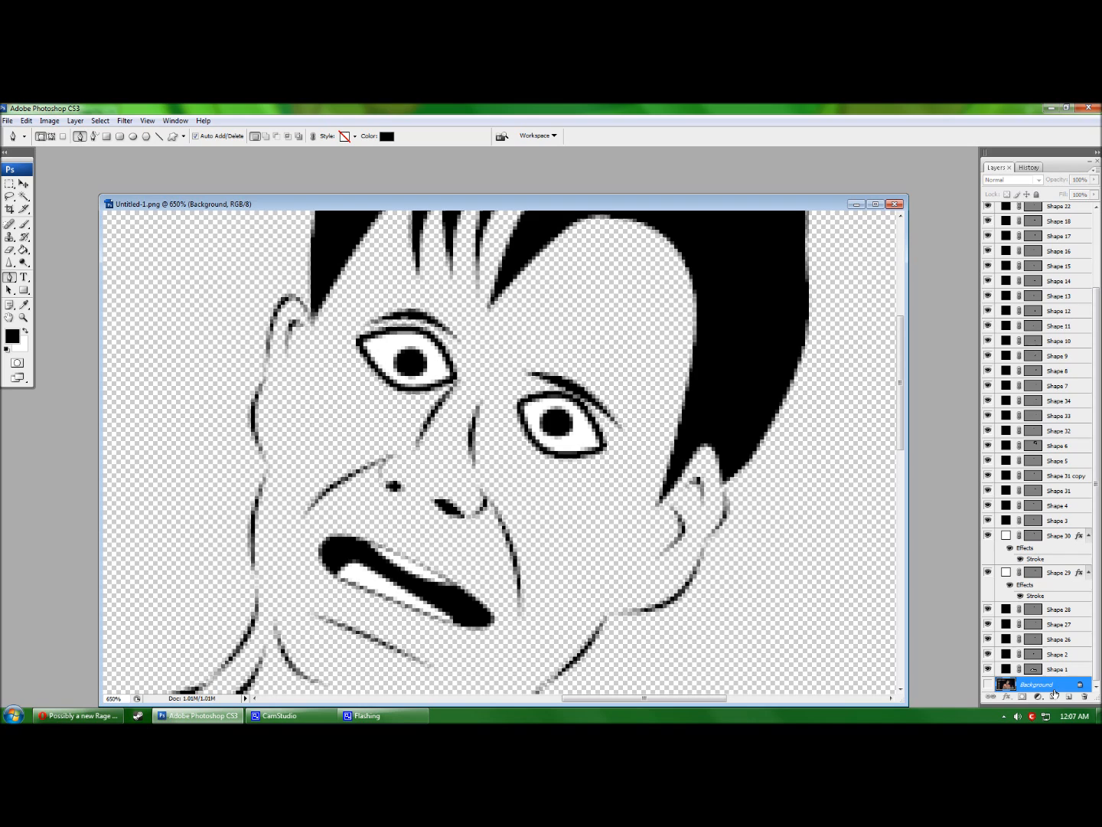
Add a new empty layer and make white the foreground colour.
click(1068, 697)
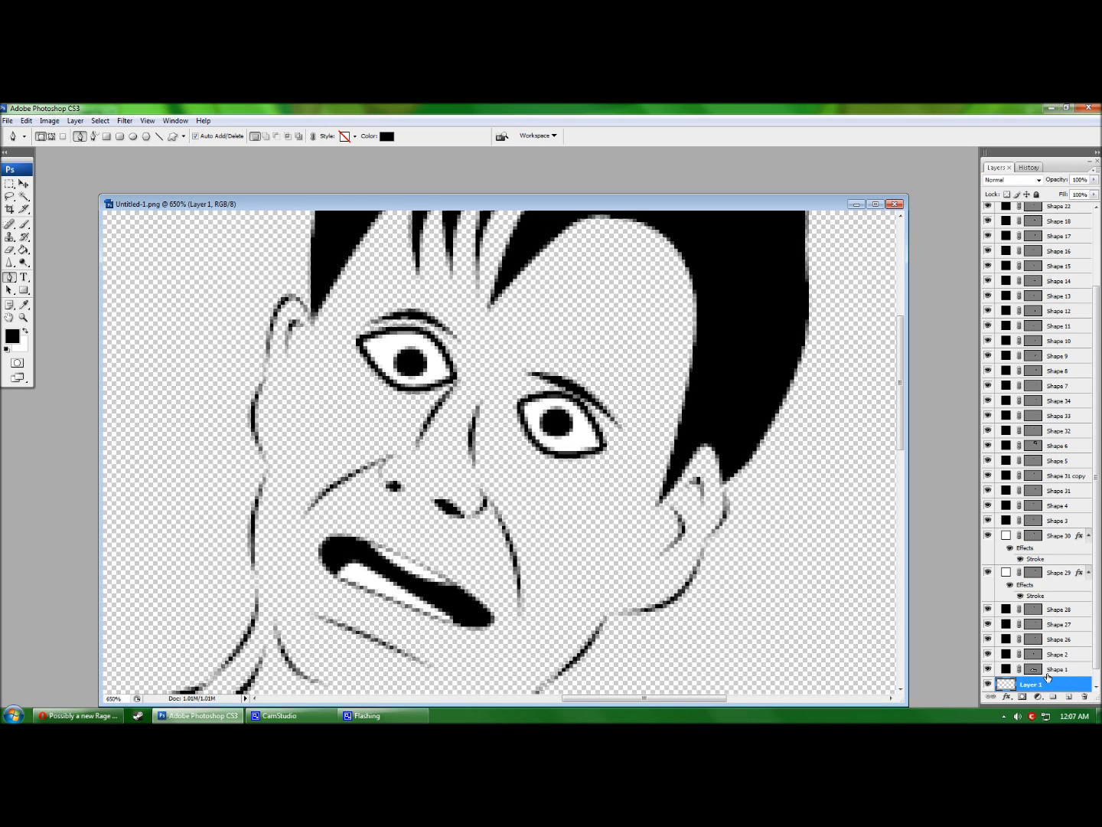
scroll(1034, 653, down, 1)
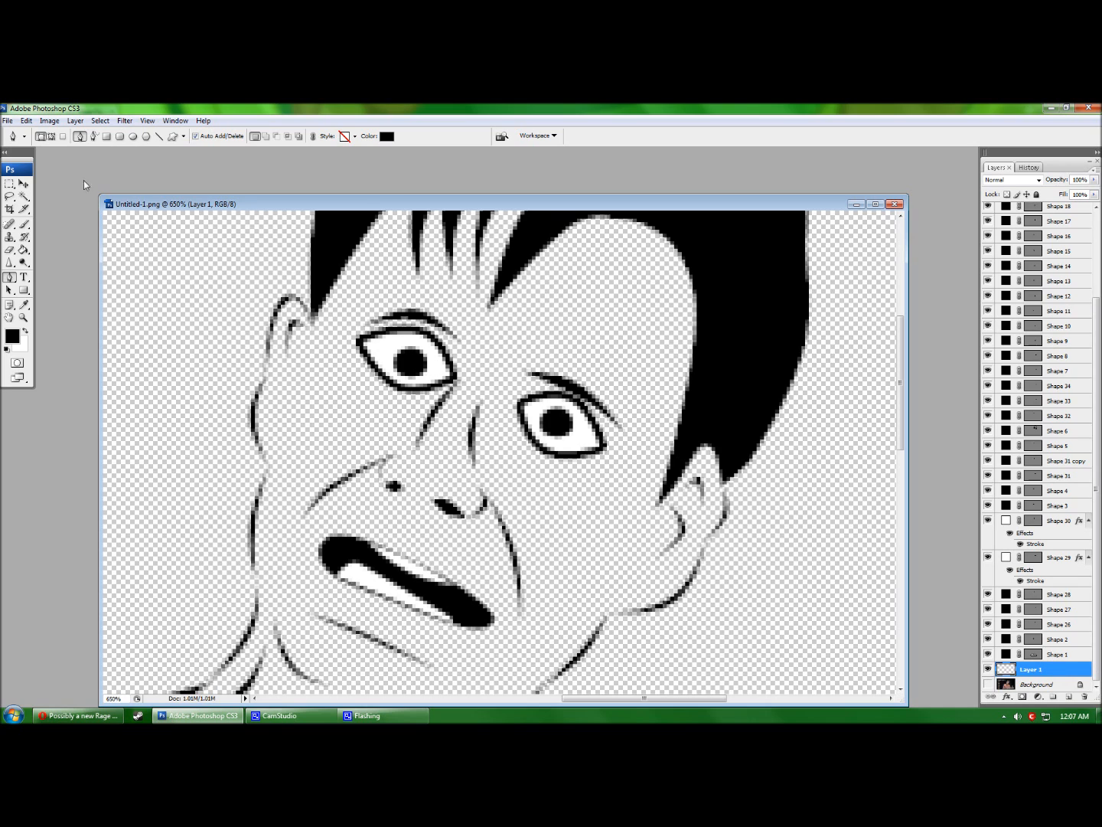
scroll(475, 341, up, 2)
key(x)
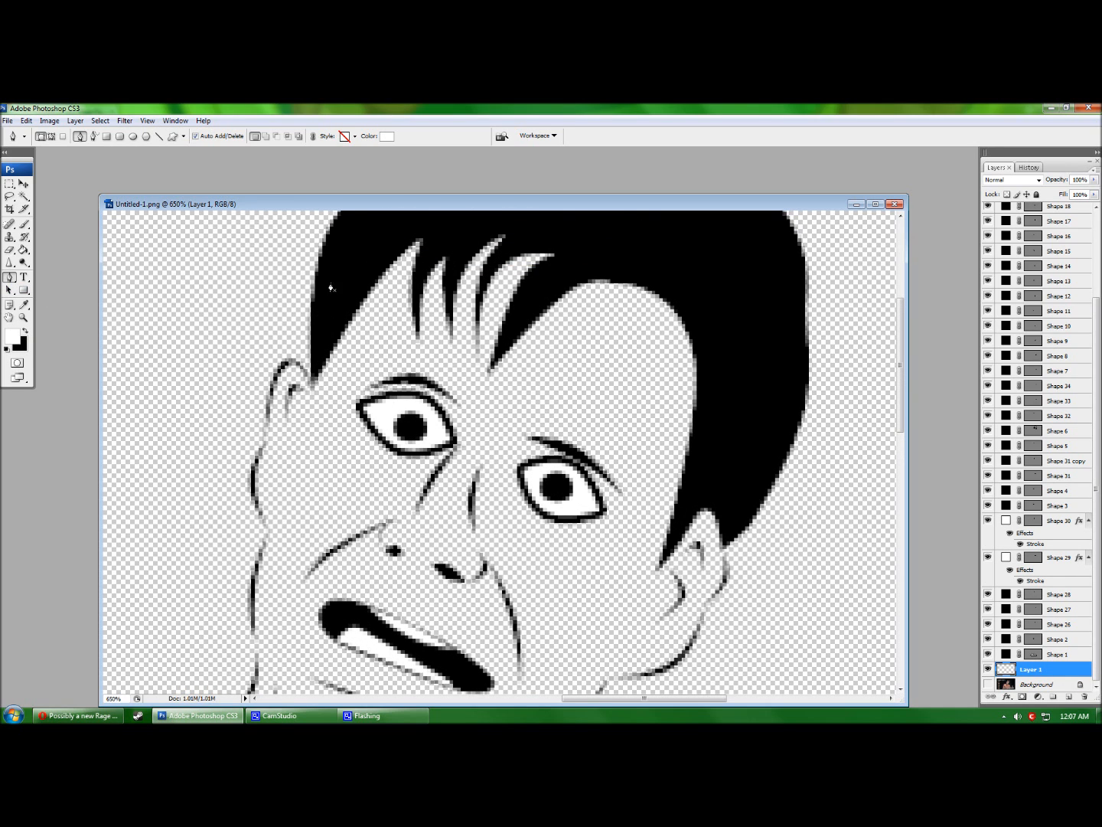
scroll(329, 310, up, 9)
Trace a white Pen shape from the hair down the right ear, jaw and neck to the collar.
click(561, 278)
scroll(644, 360, down, 4)
click(746, 462)
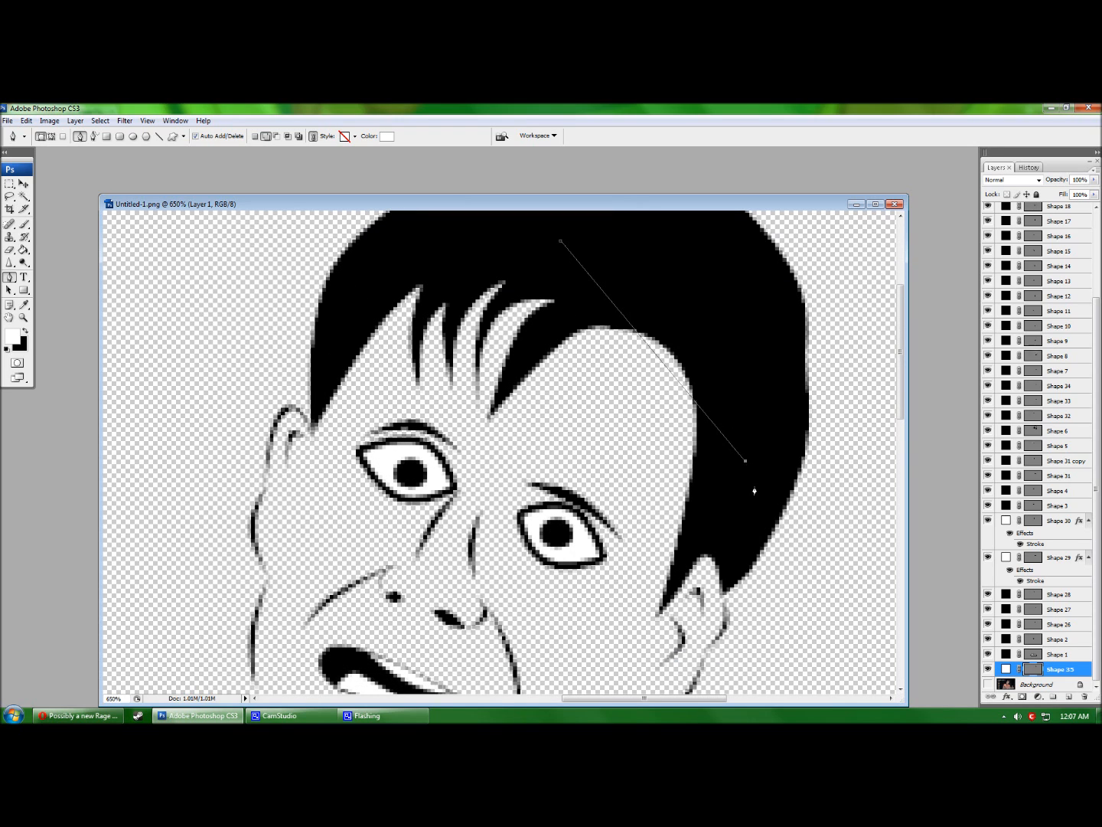
scroll(753, 522, down, 1)
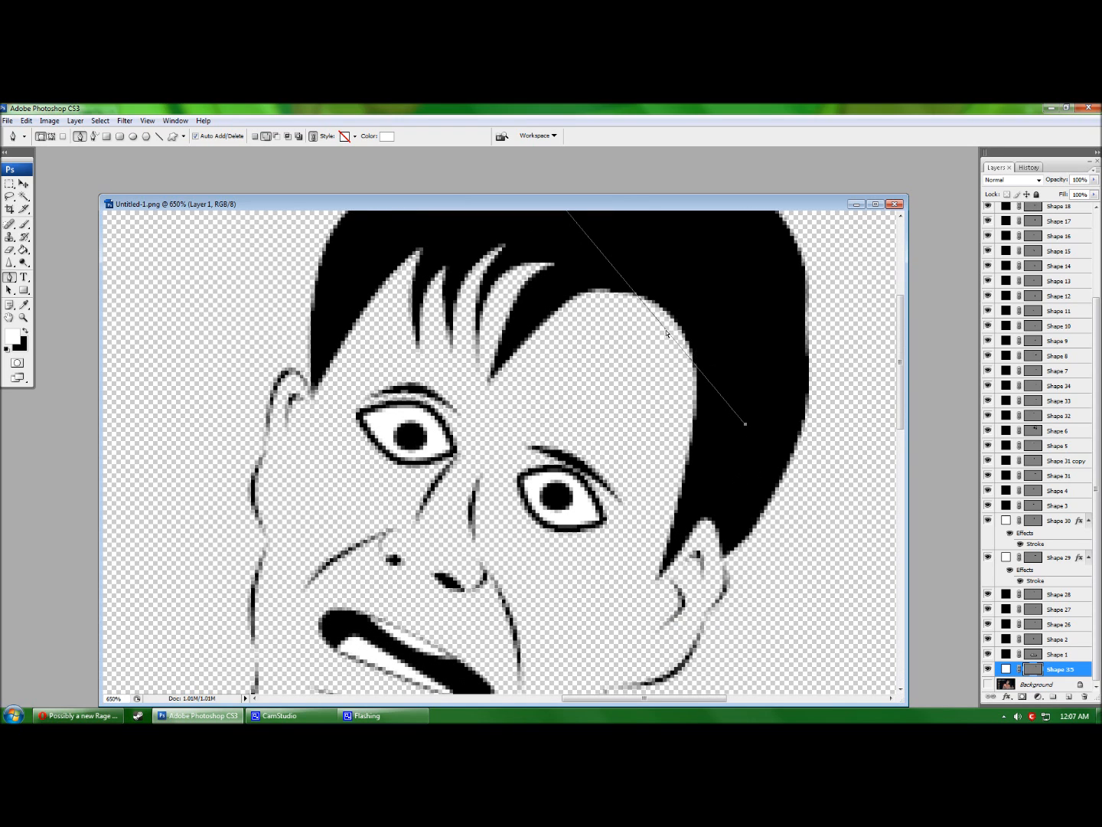
scroll(712, 398, down, 2)
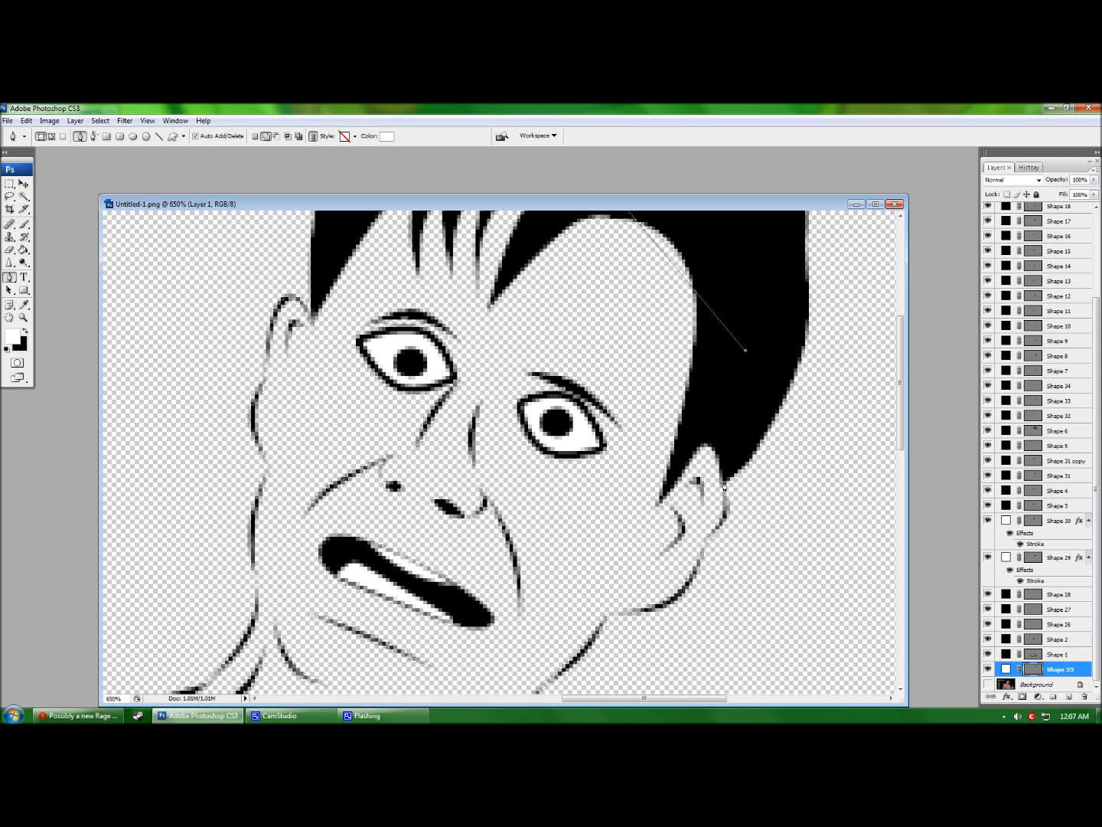
click(725, 483)
click(705, 540)
scroll(698, 559, down, 1)
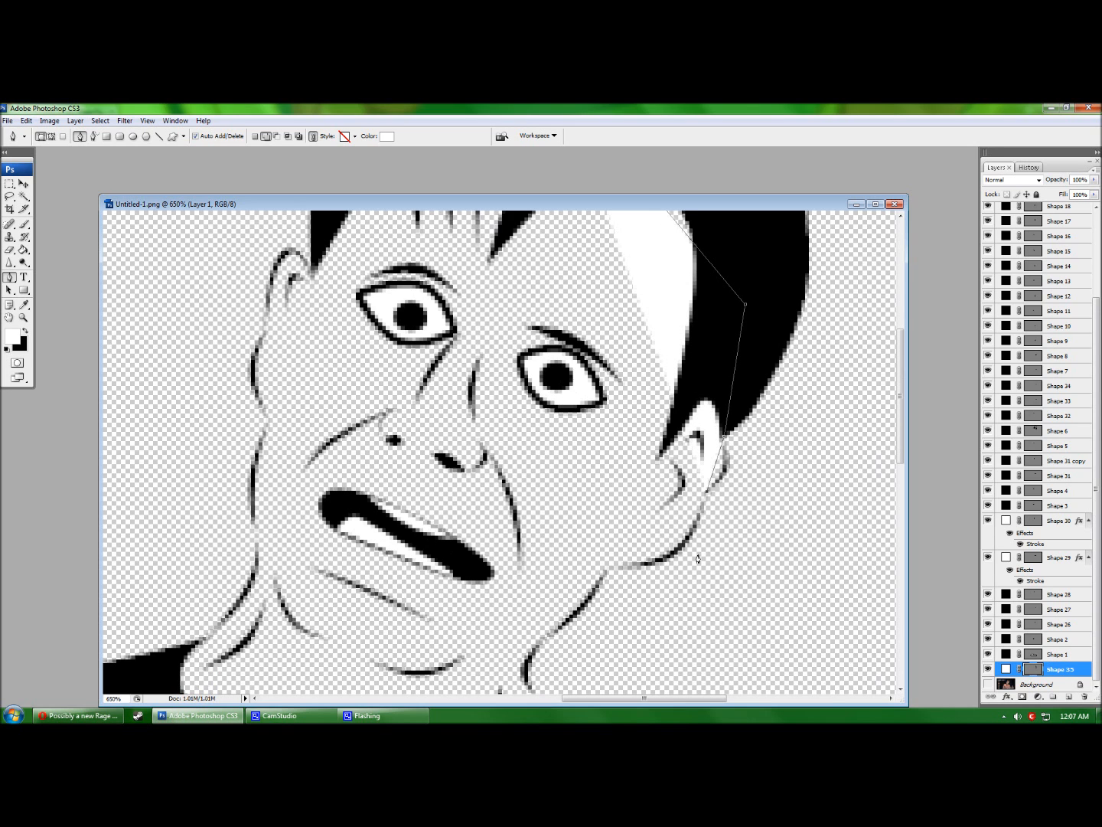
click(613, 573)
scroll(581, 572, down, 3)
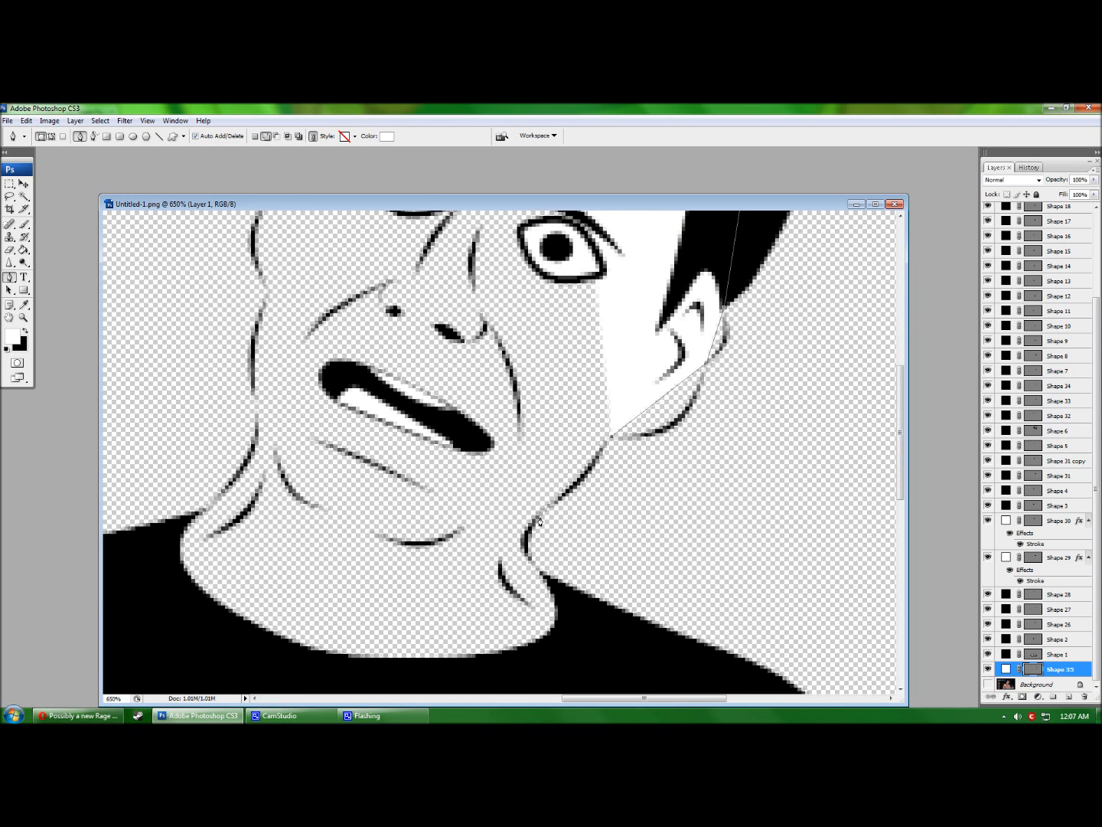
click(542, 517)
click(537, 571)
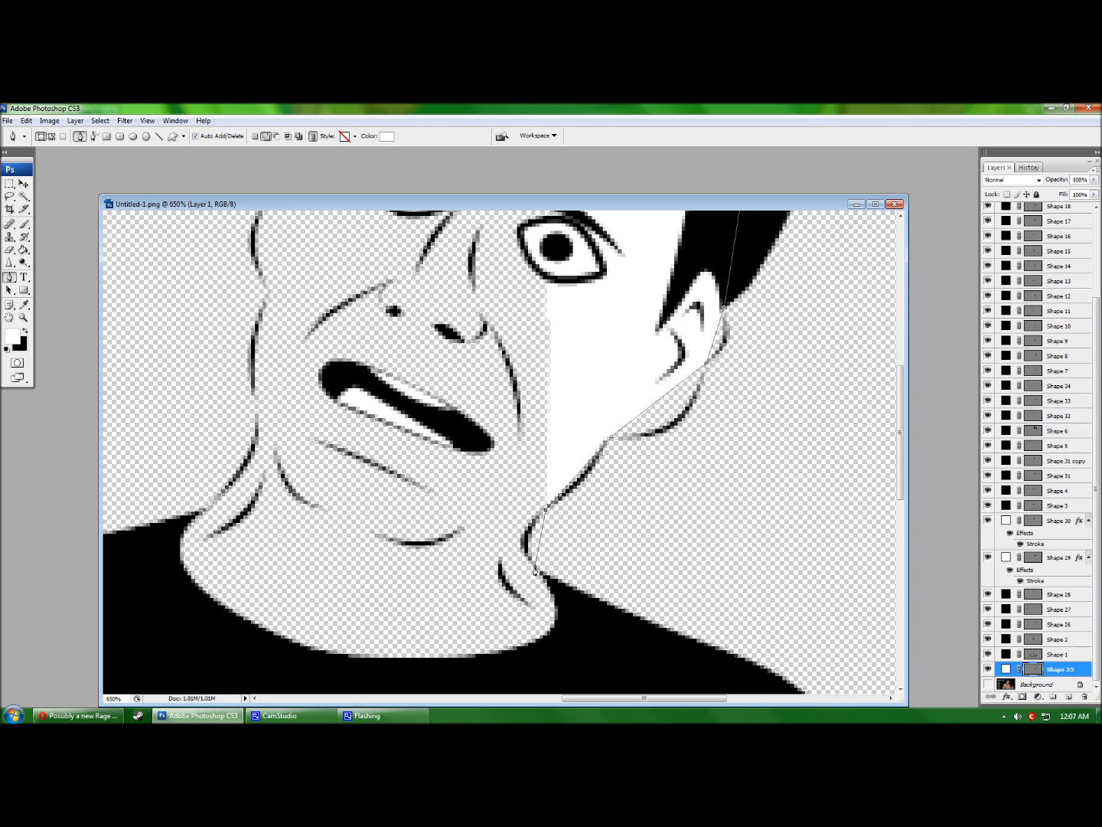
scroll(592, 606, down, 1)
click(592, 603)
click(486, 644)
Continue the white outline up the left shoulder, cheek and ear, closing it at the hairline.
click(144, 582)
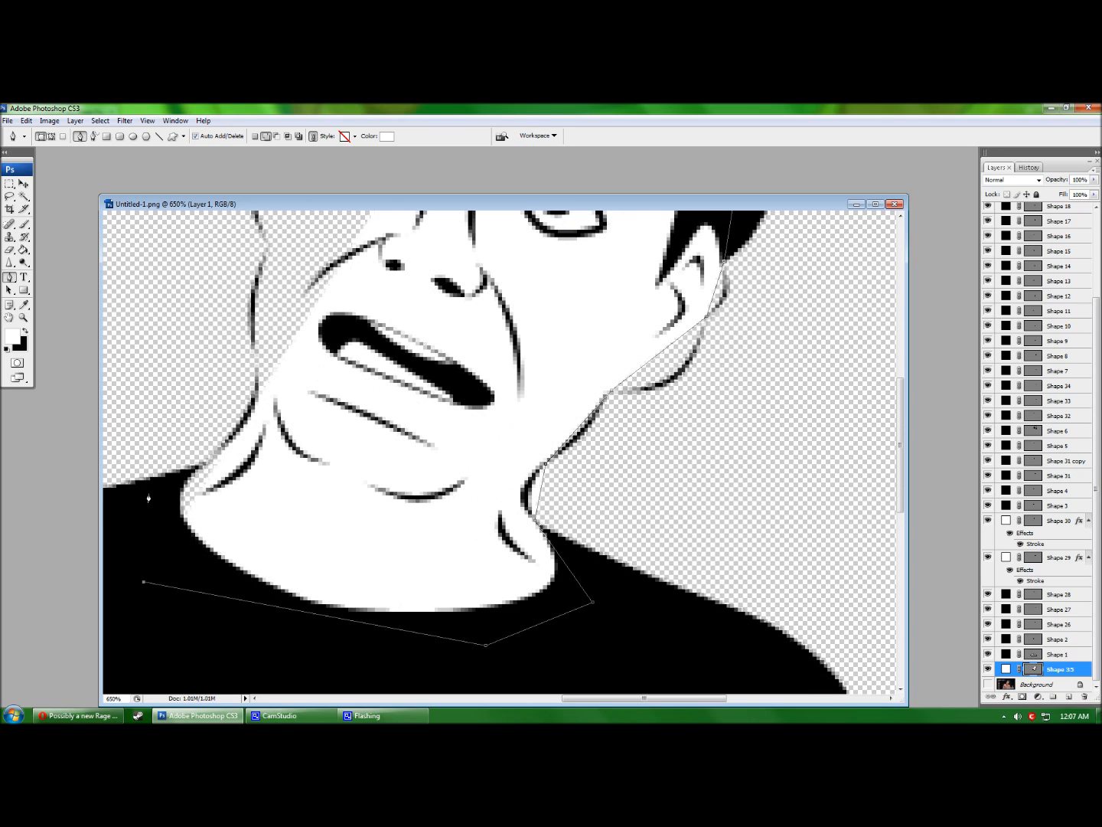
click(148, 494)
click(206, 465)
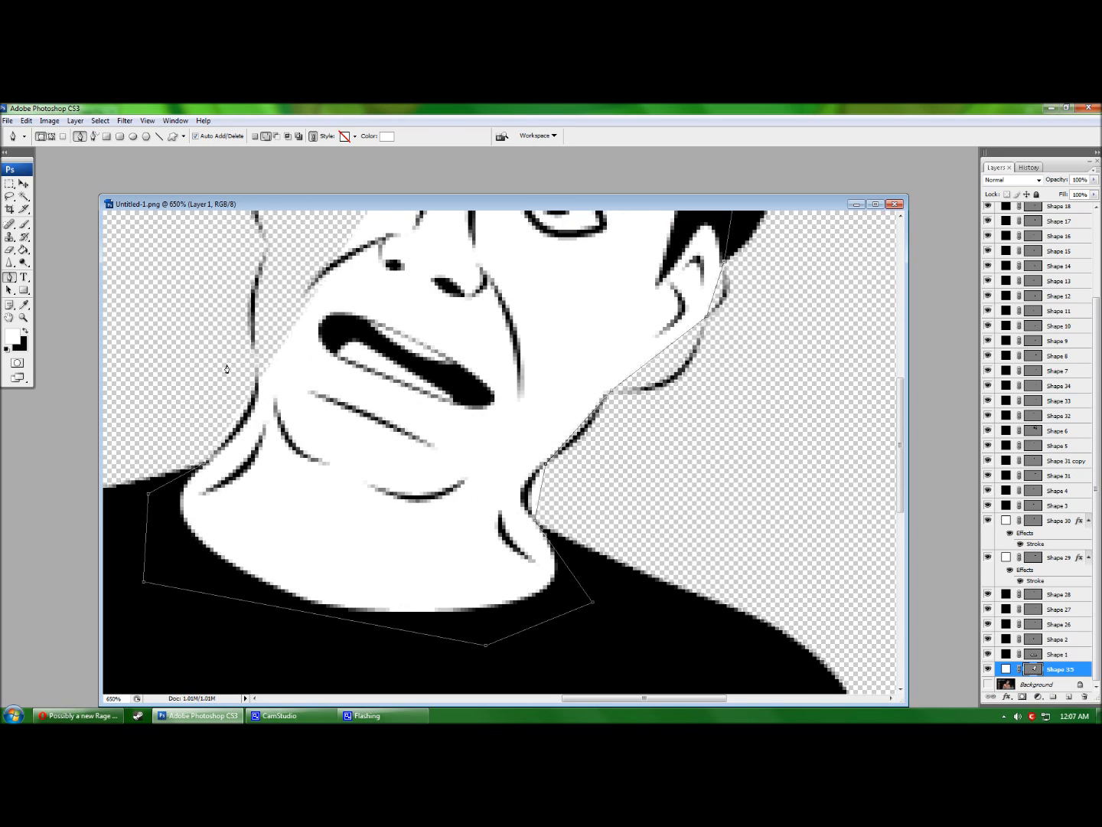
click(253, 360)
scroll(261, 344, up, 2)
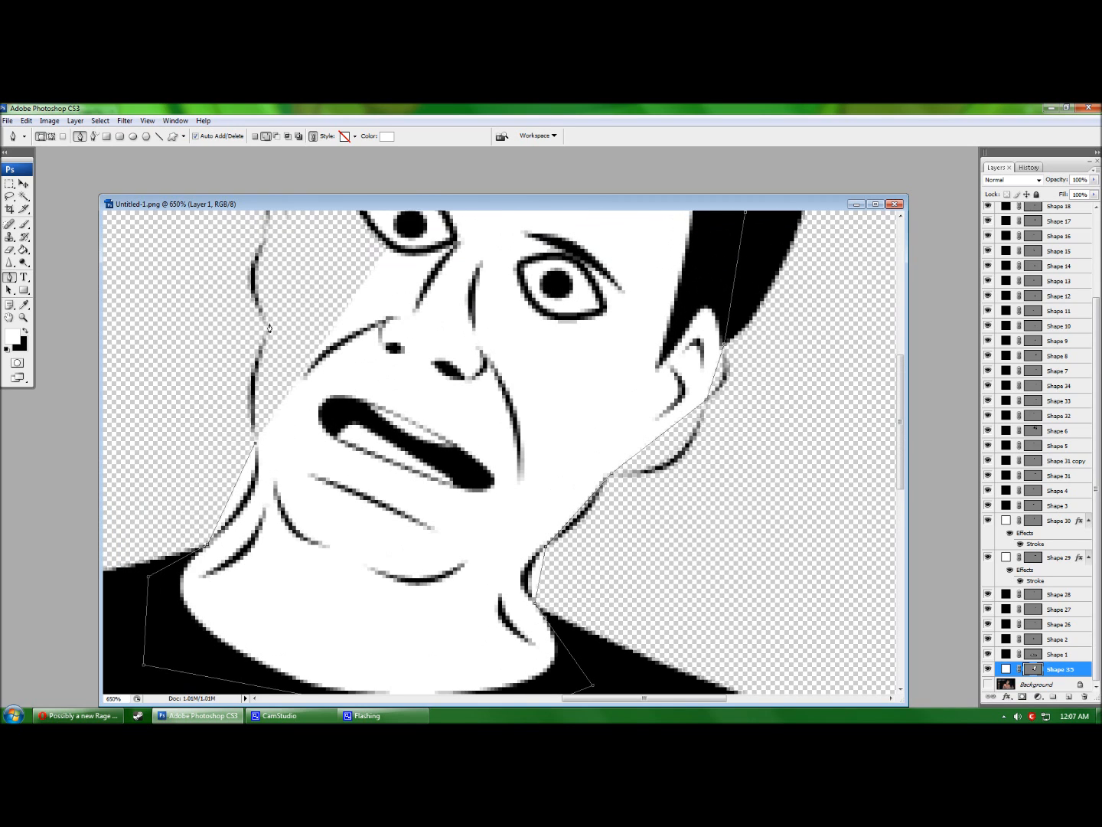
click(267, 332)
scroll(267, 328, up, 2)
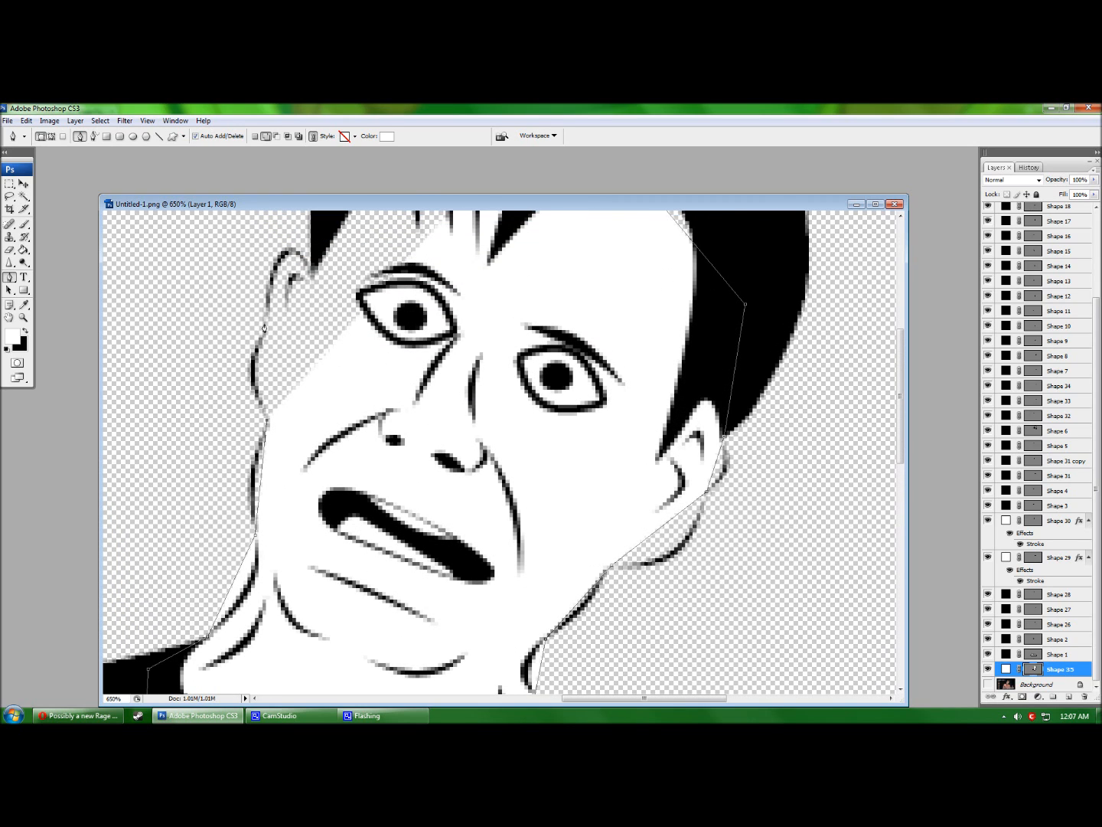
click(266, 322)
click(312, 273)
scroll(312, 274, up, 4)
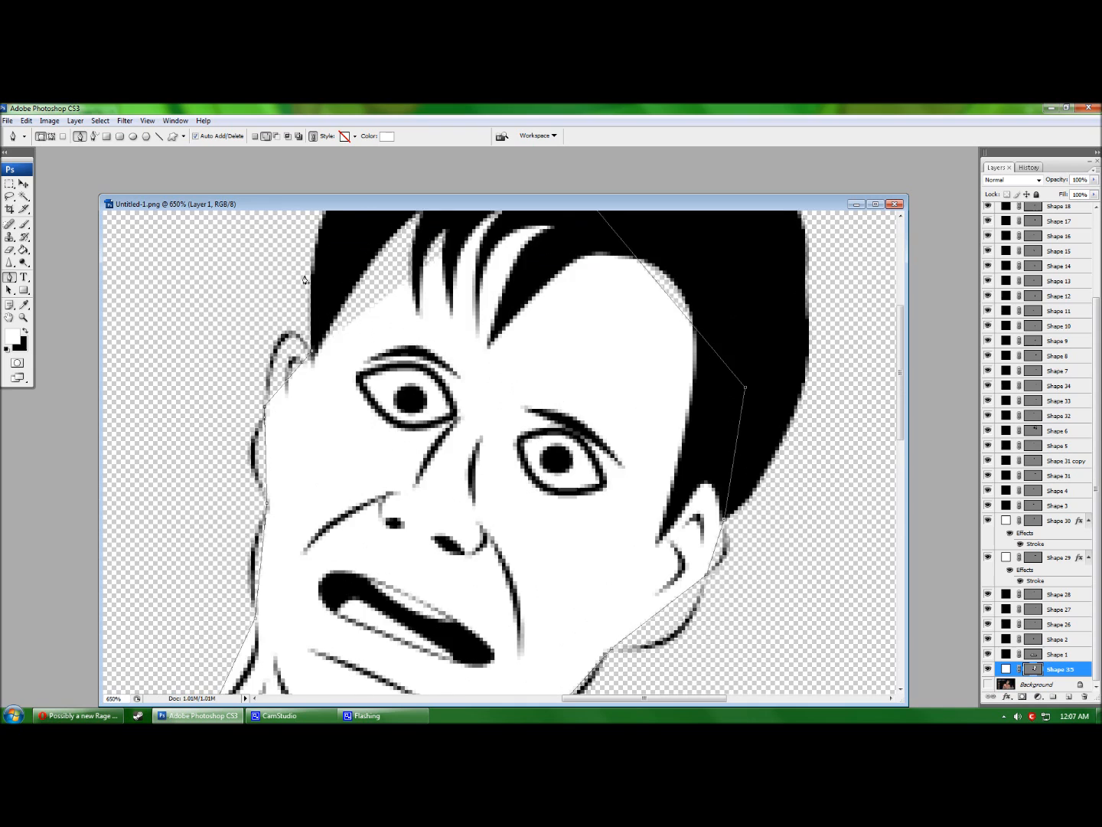
click(353, 258)
click(560, 233)
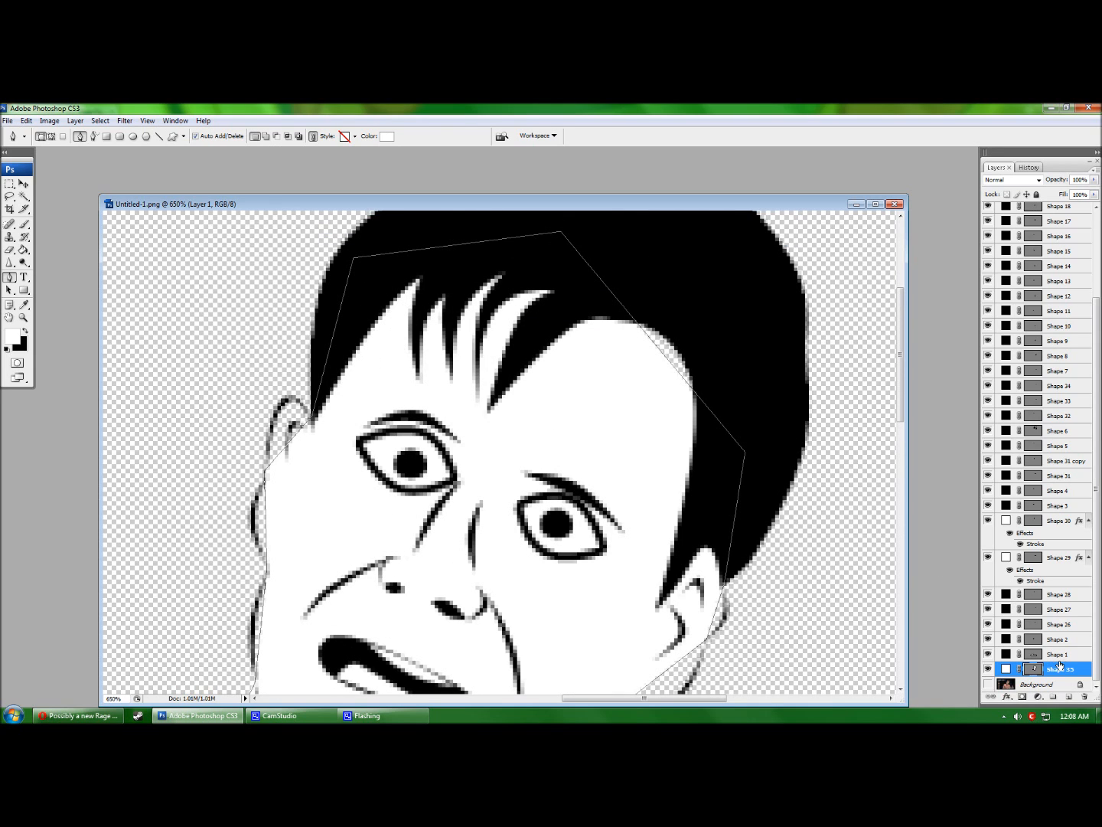
Add a new Layer 1 beneath the white face shape and restore black as foreground.
click(1069, 697)
drag(1065, 661, 1067, 674)
click(26, 330)
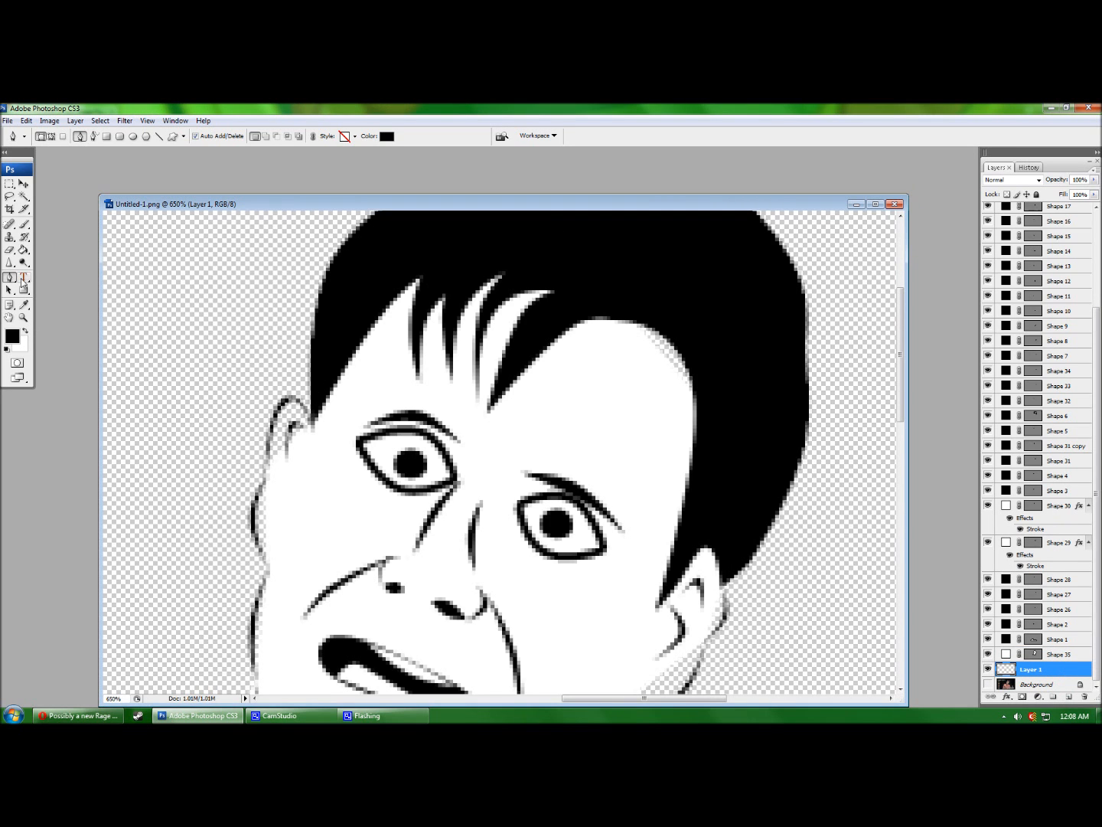
Fill Layer 1 black as a backdrop and select the white face shape Shape 35.
click(24, 250)
click(139, 253)
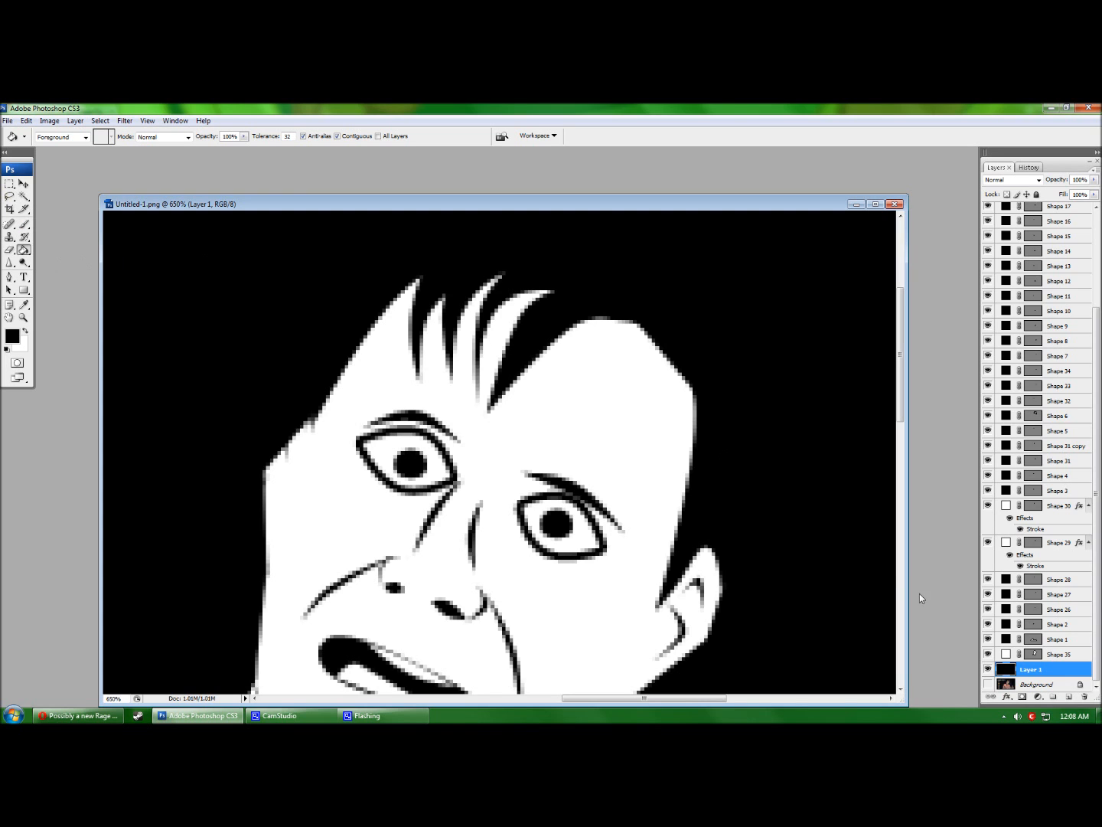
click(1057, 654)
key(p)
click(299, 433)
key(ctrl+z)
Adjust the white fill's anchors to fit the left ear, right jaw and neck outlines.
drag(298, 431, 284, 399)
scroll(666, 367, down, 3)
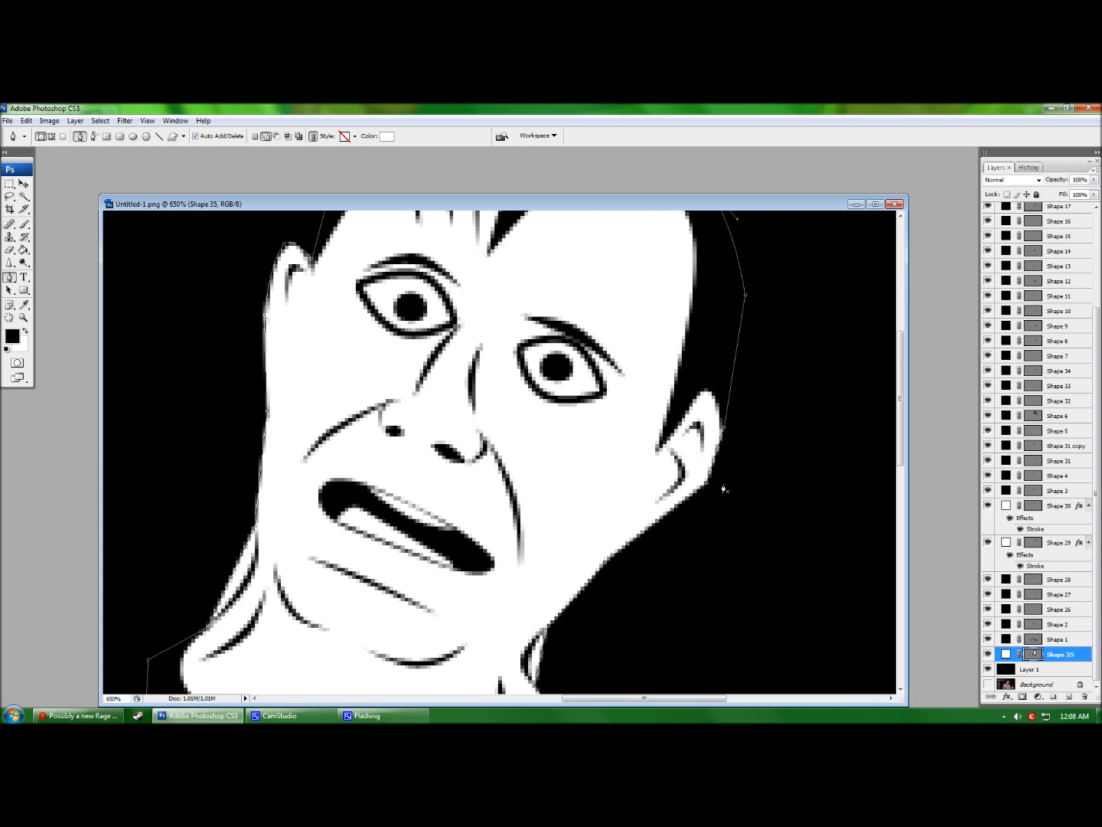
drag(691, 501, 680, 543)
scroll(680, 543, down, 3)
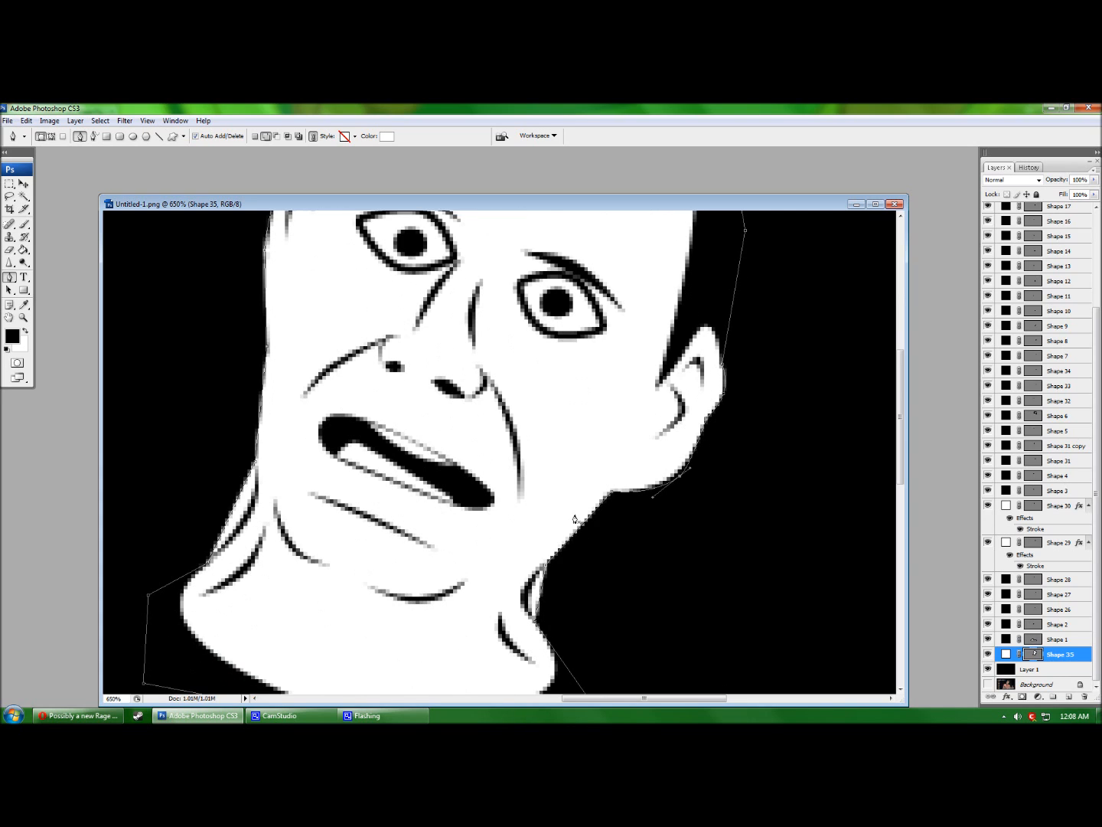
drag(586, 534, 609, 496)
scroll(582, 515, down, 4)
click(539, 511)
drag(540, 510, 523, 503)
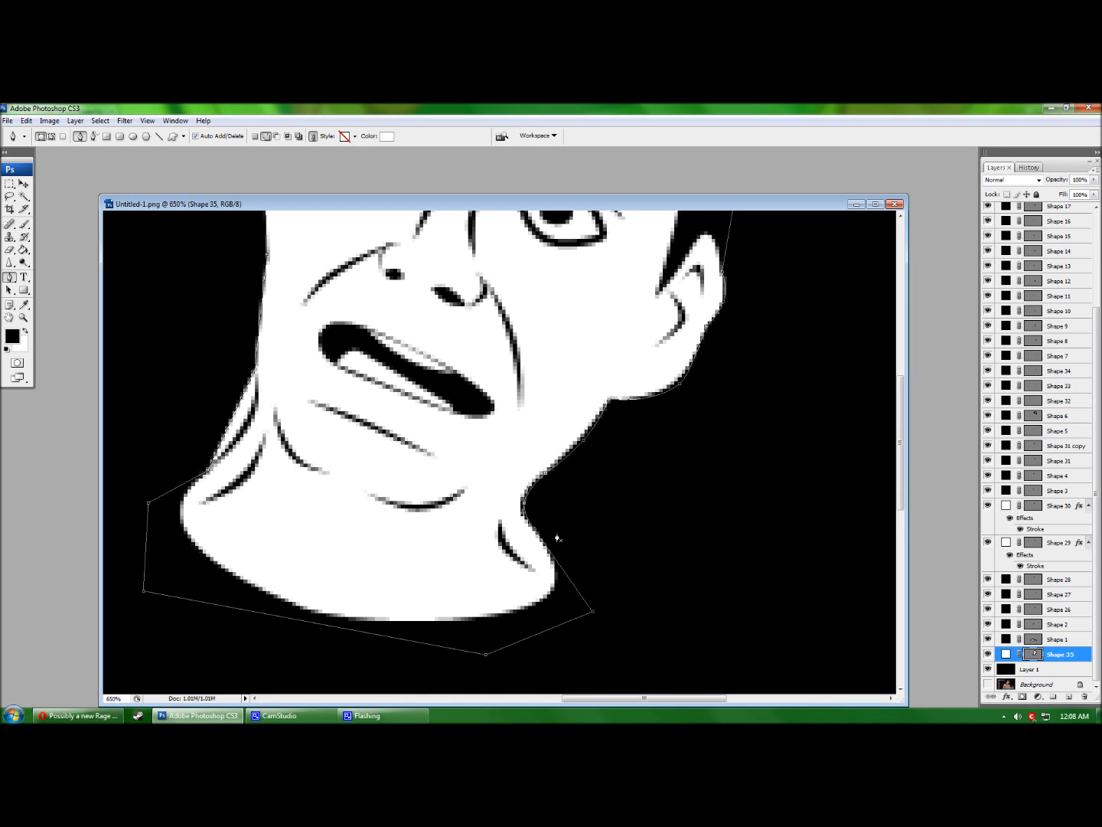
drag(548, 551, 552, 545)
Pull the white fill's left jaw and cheek edges in to match the outline.
scroll(237, 474, up, 2)
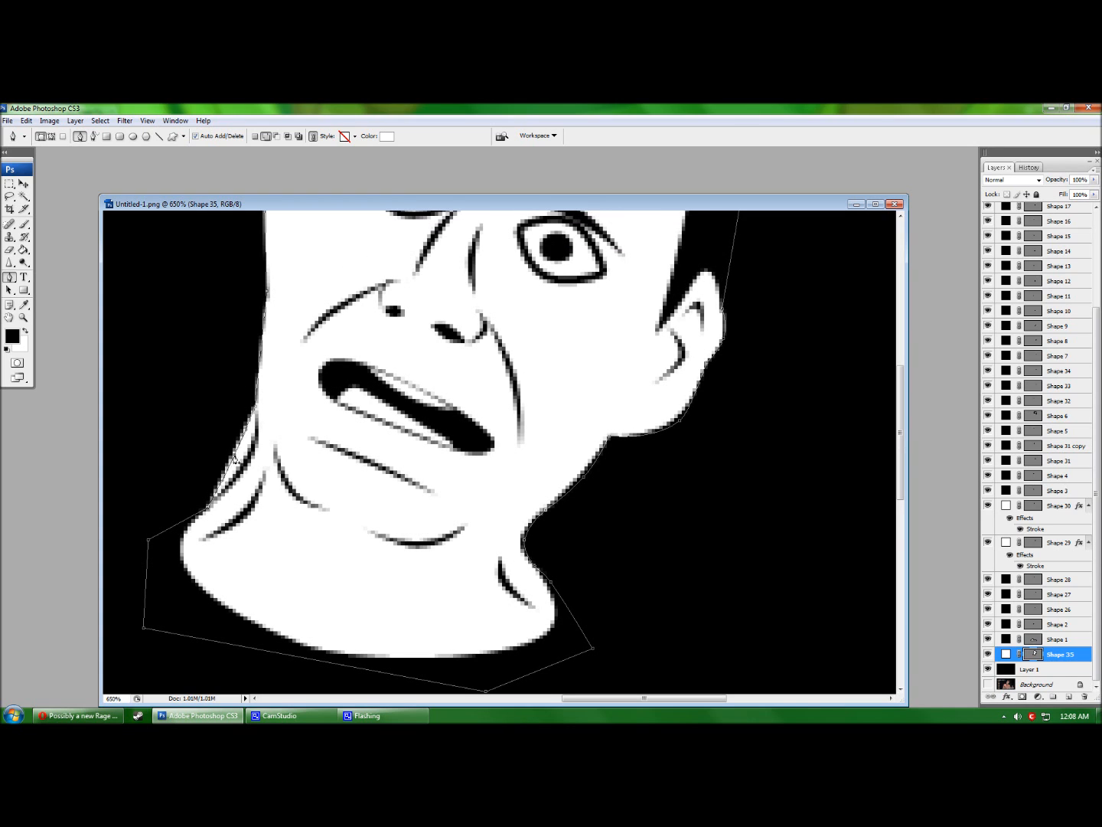
scroll(262, 398, up, 2)
scroll(262, 398, up, 2)
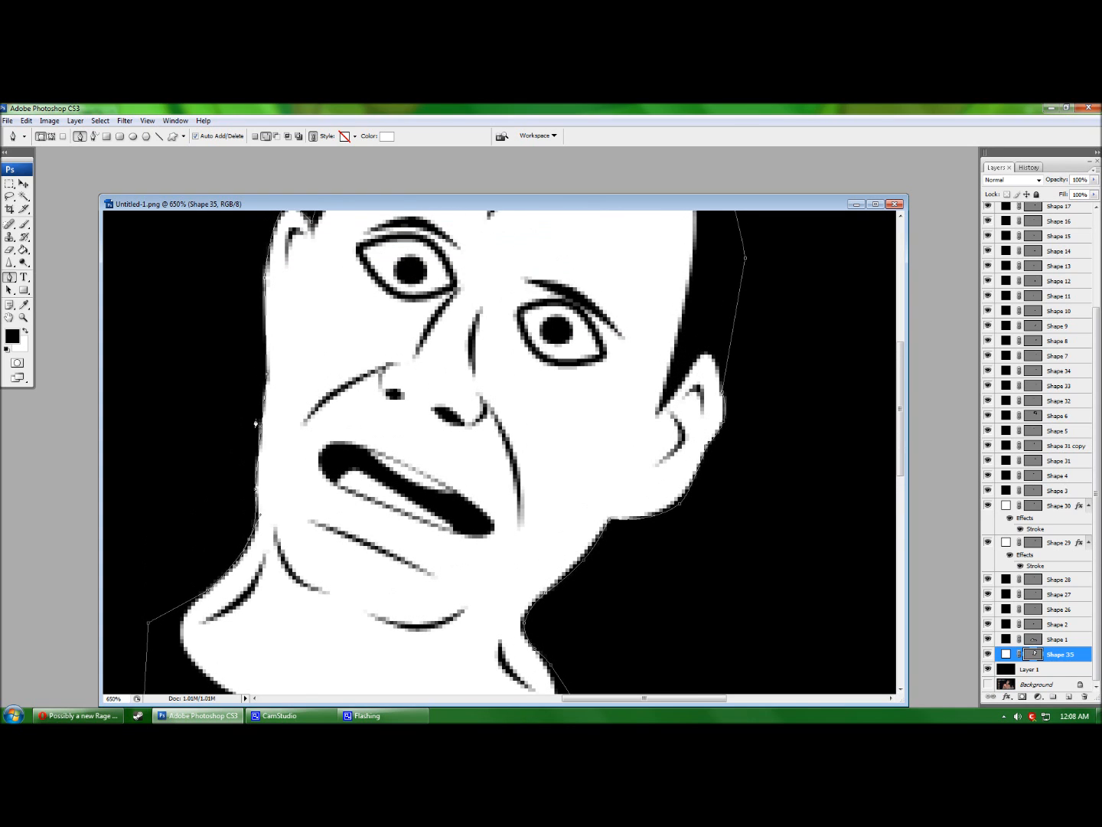
drag(262, 430, 252, 388)
scroll(259, 413, up, 3)
drag(265, 332, 264, 340)
Refill the Layer 1 backdrop with white.
key(Return)
click(1068, 667)
click(25, 331)
click(24, 249)
click(120, 265)
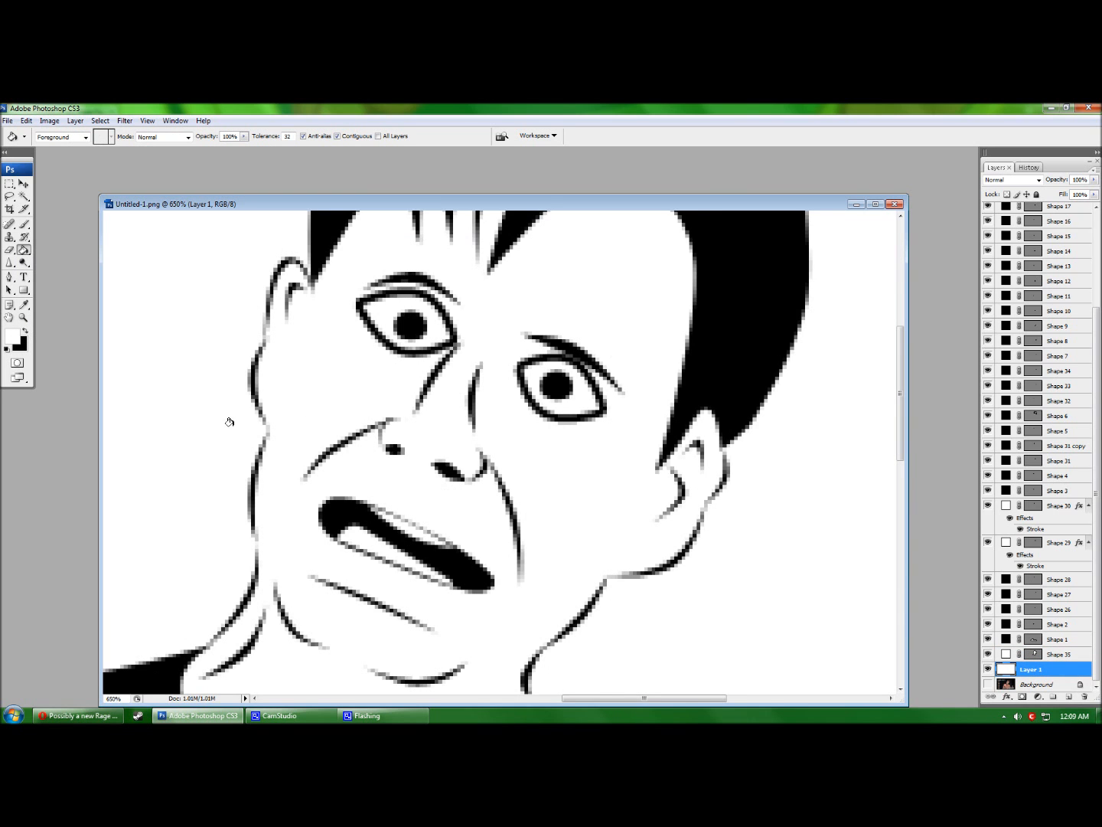
scroll(220, 439, up, 2)
scroll(220, 439, down, 3)
click(1083, 698)
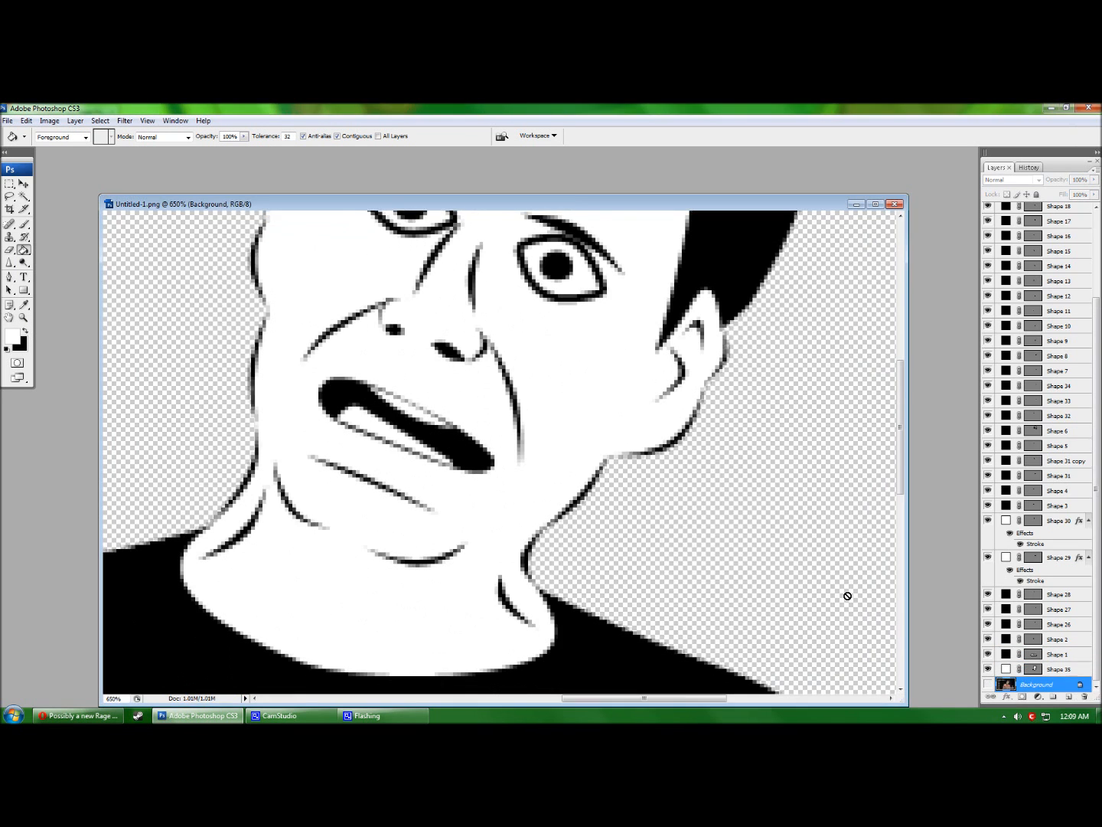
scroll(719, 590, up, 5)
scroll(720, 598, down, 1)
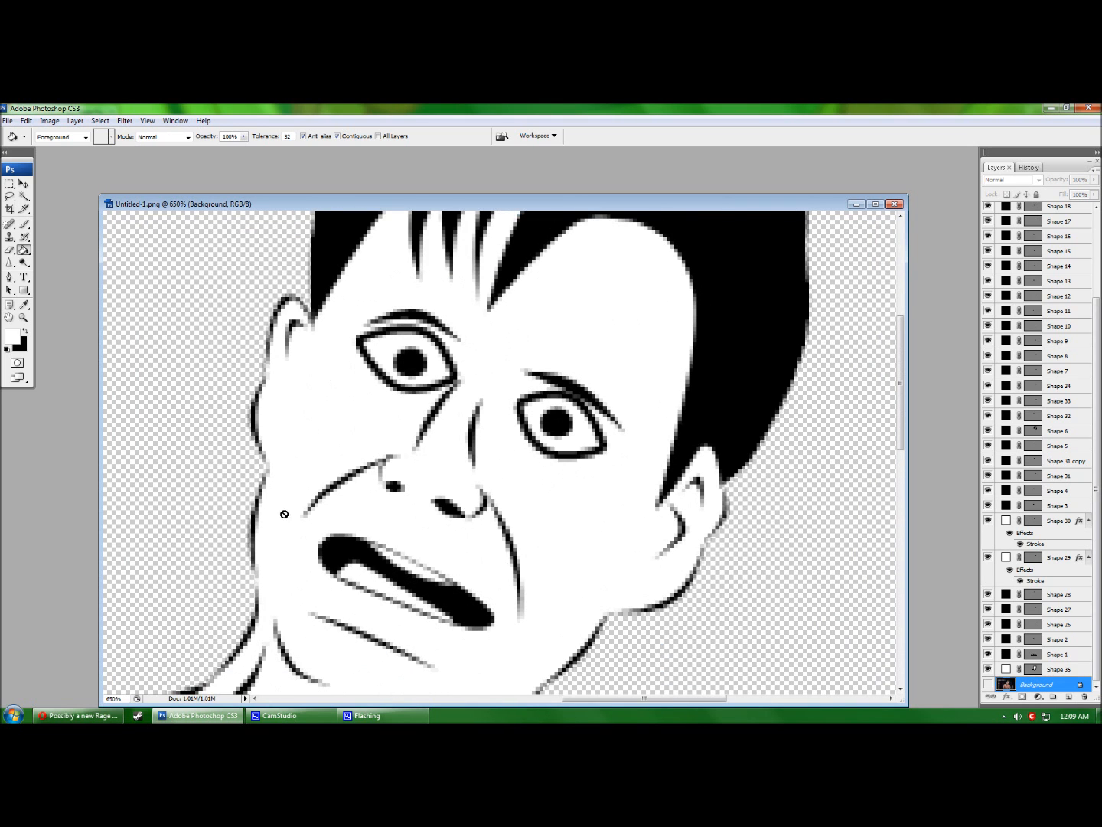
click(24, 318)
click(335, 382)
click(428, 400)
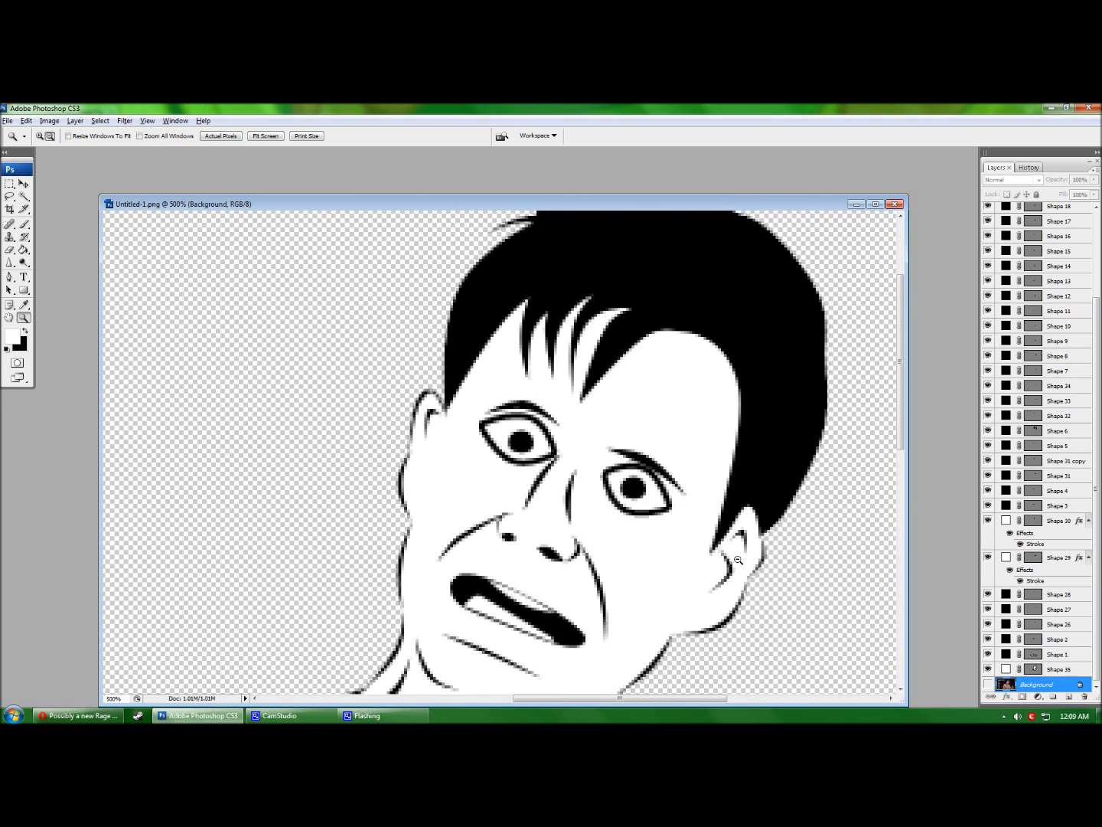
click(432, 417)
click(435, 432)
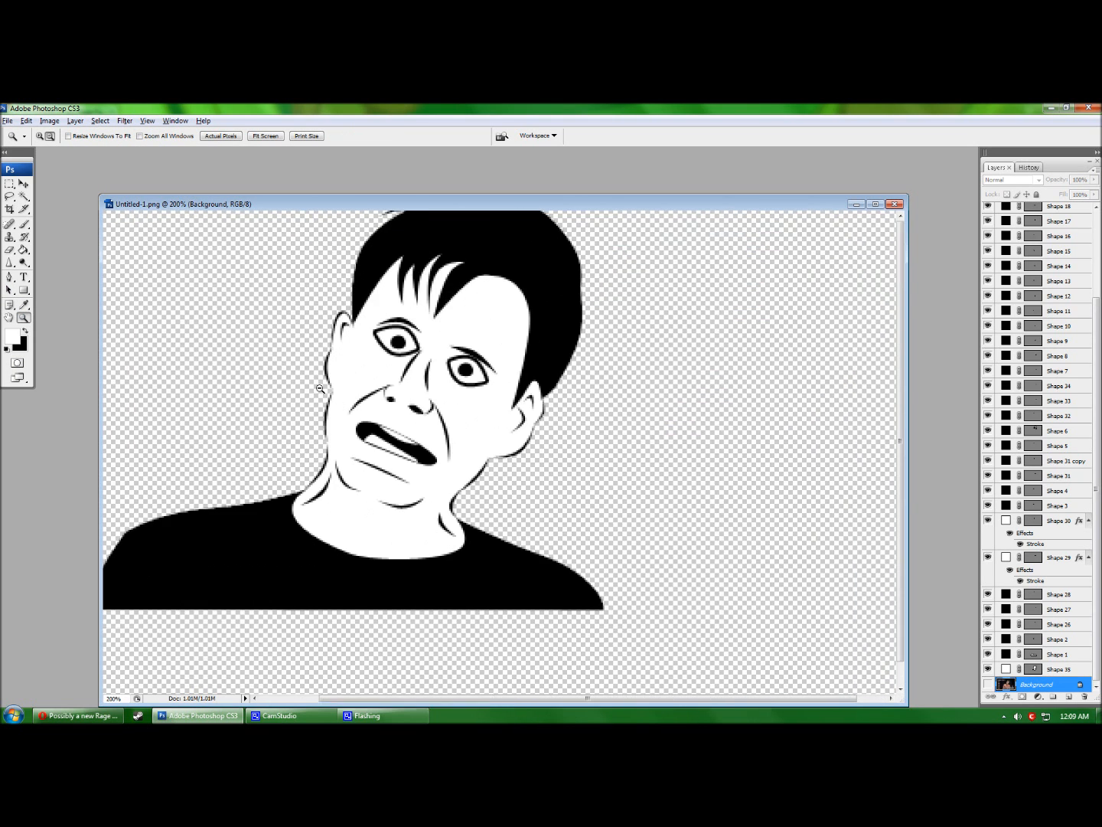
alt+click(341, 408)
click(604, 366)
scroll(486, 458, down, 2)
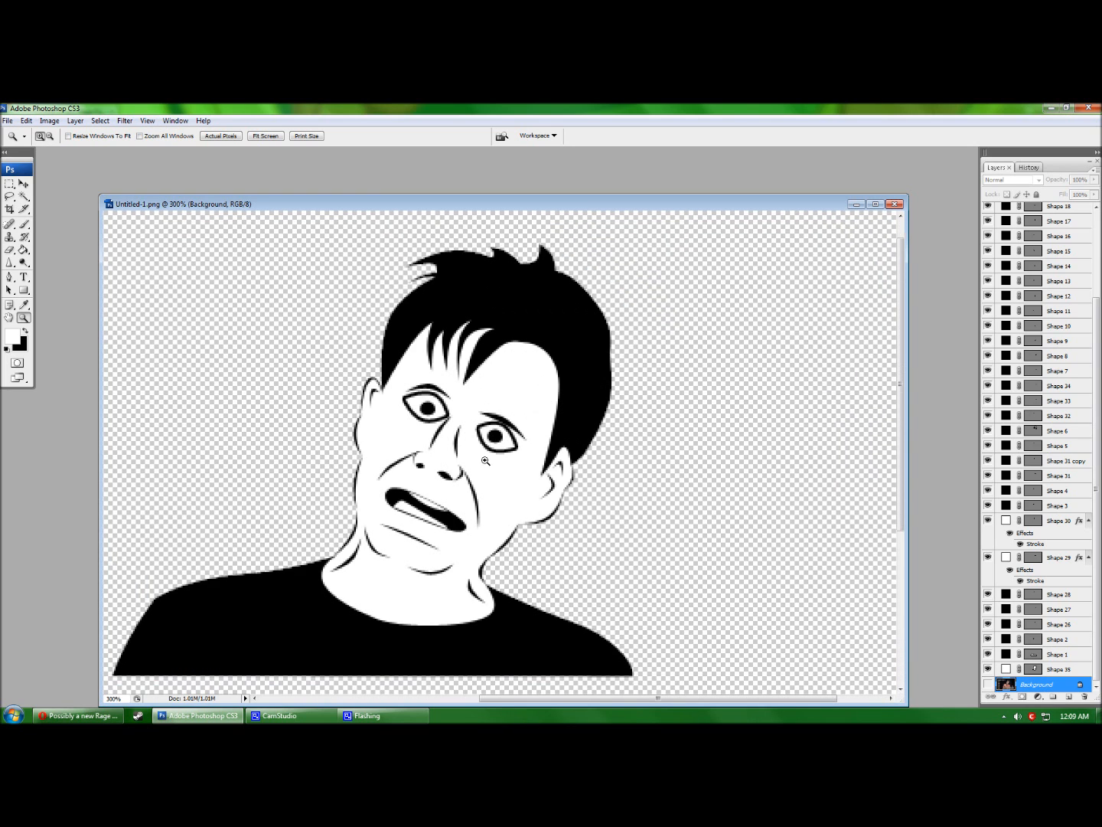
drag(581, 703, 542, 703)
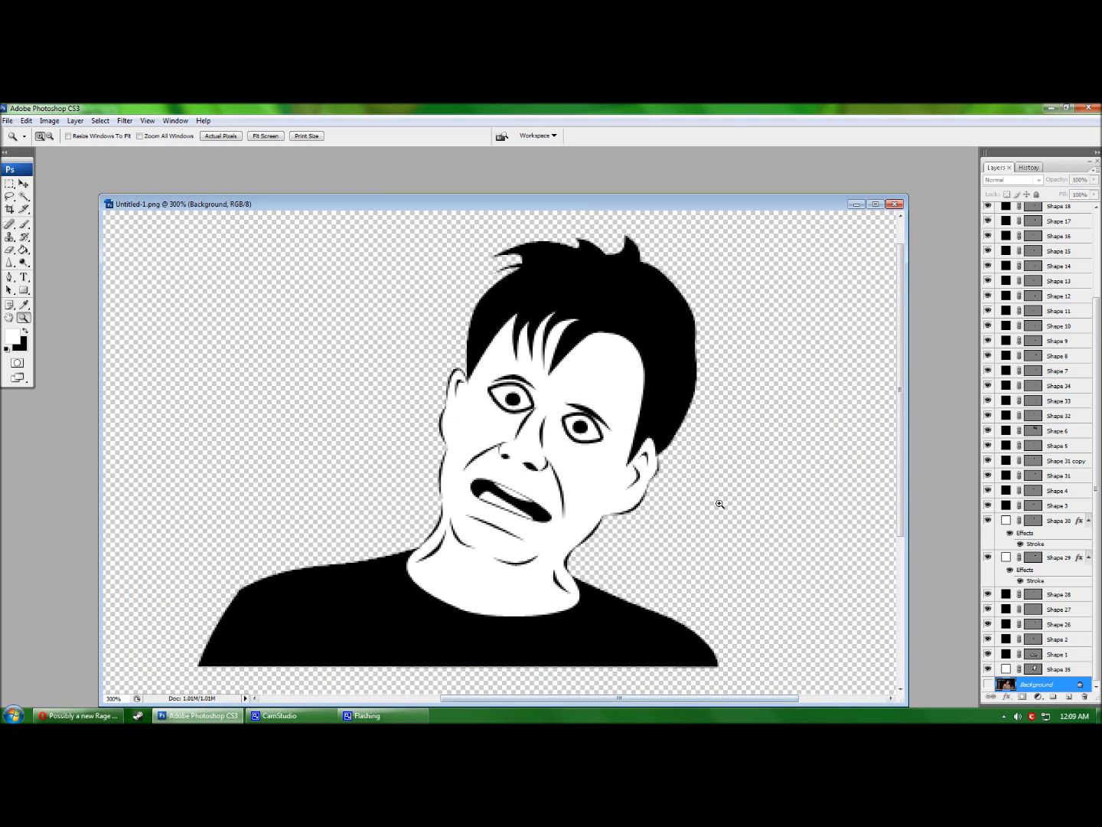
double_click(1080, 521)
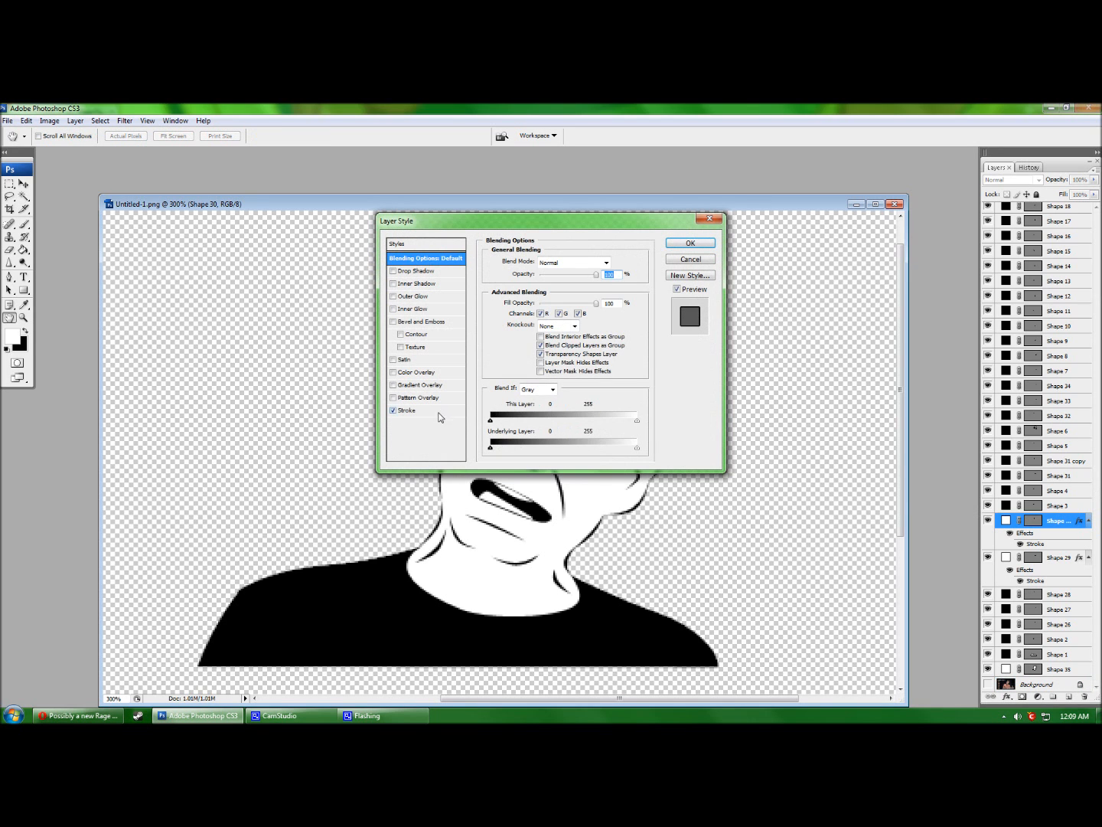
click(418, 410)
key(Return)
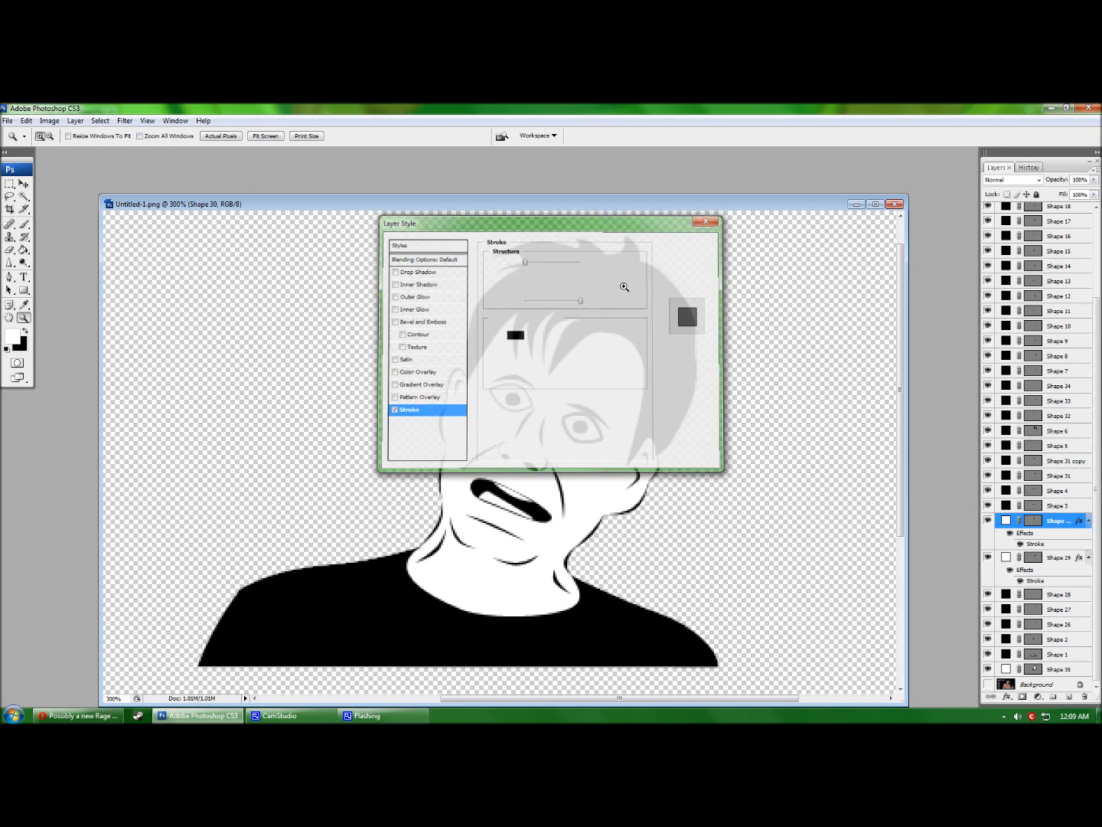
double_click(1061, 558)
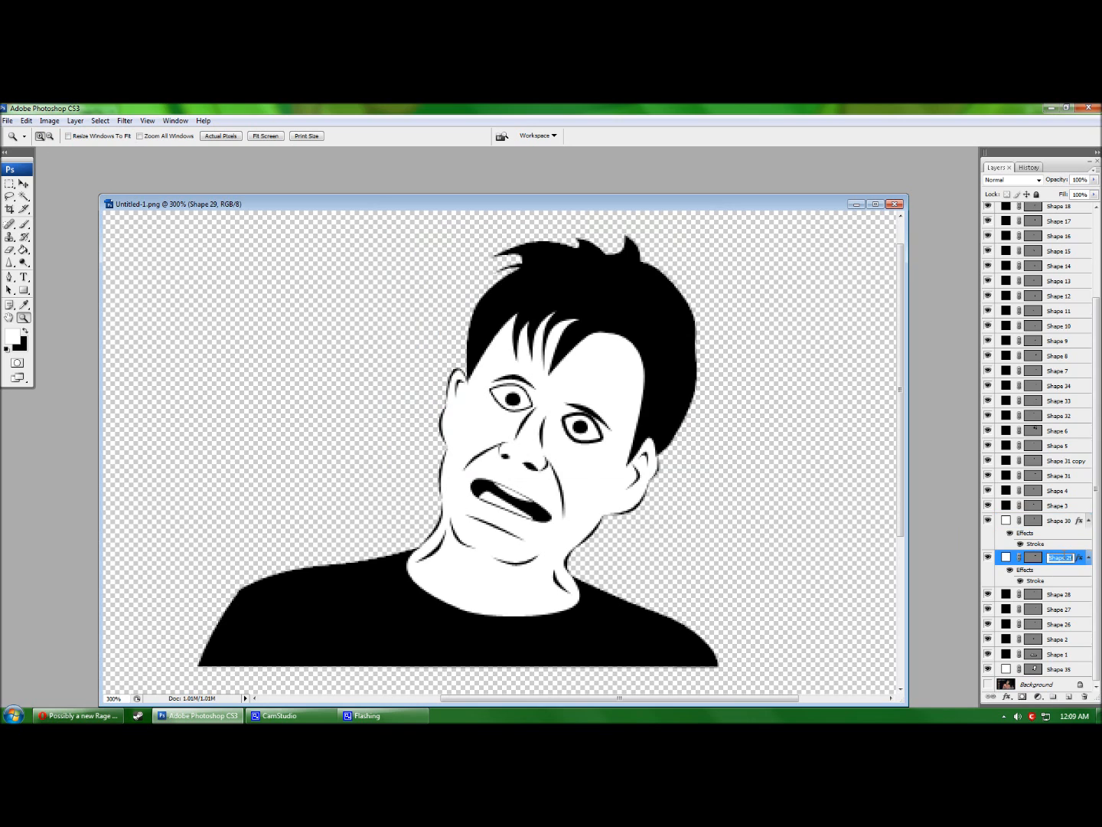
double_click(1077, 558)
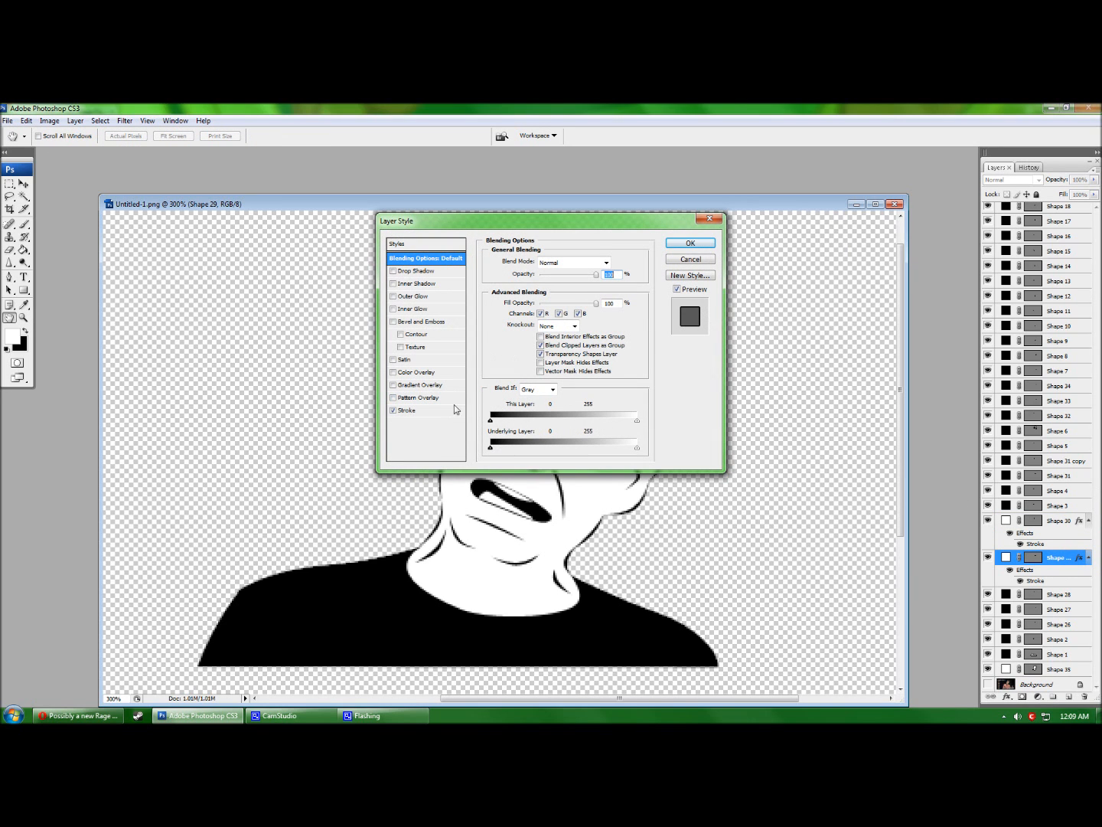
click(407, 411)
key(Return)
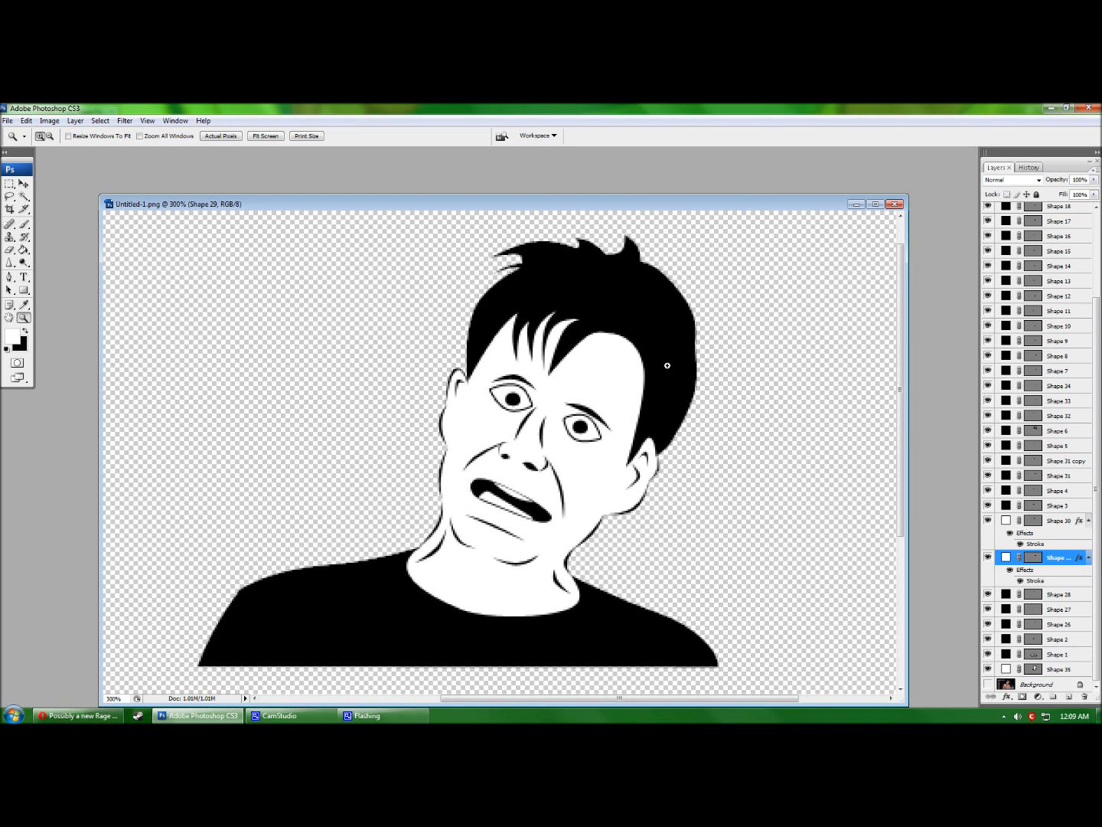
Make a first rough crop of the canvas around the face.
drag(656, 212, 655, 211)
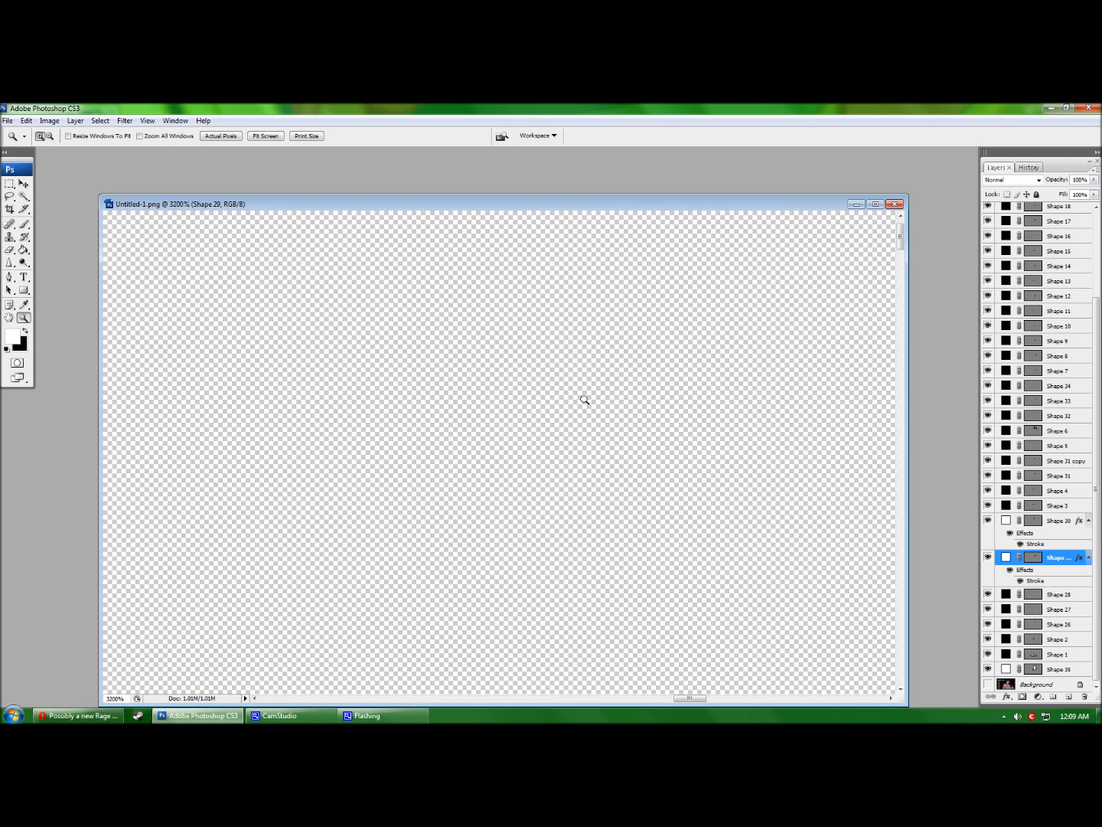
scroll(596, 411, down, 3)
scroll(575, 411, down, 18)
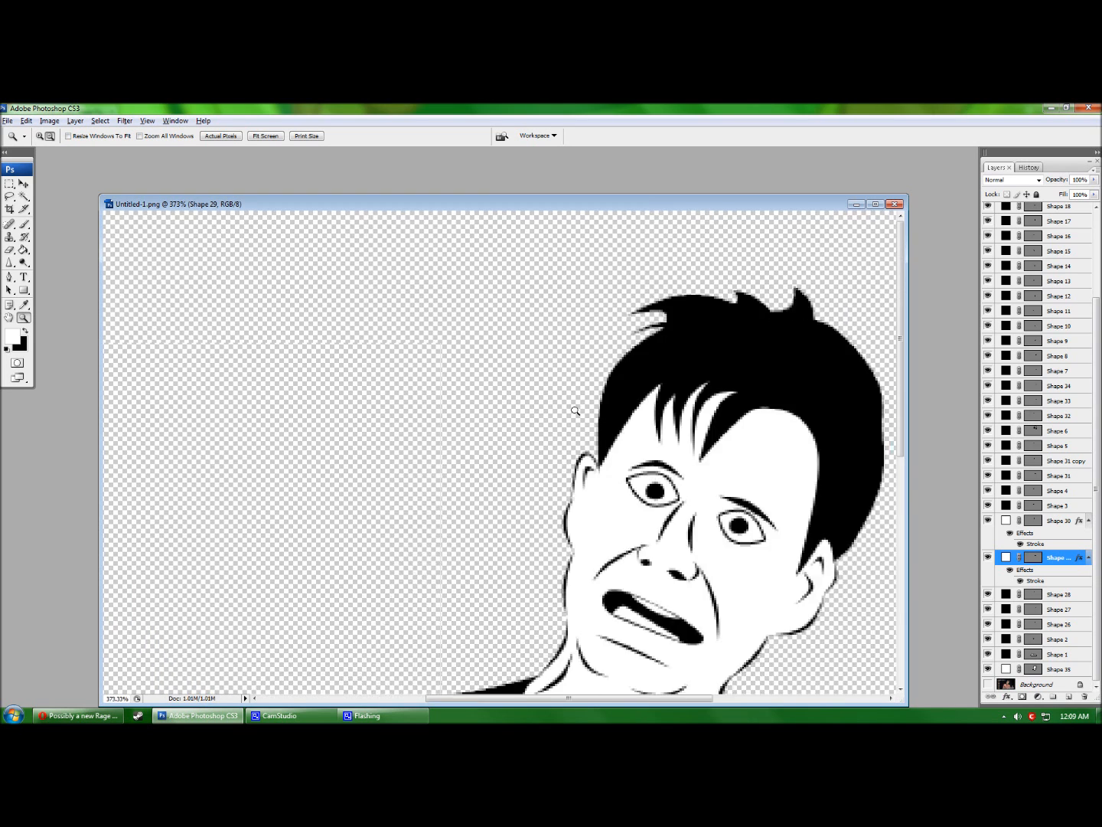
scroll(575, 411, up, 2)
scroll(575, 411, down, 1)
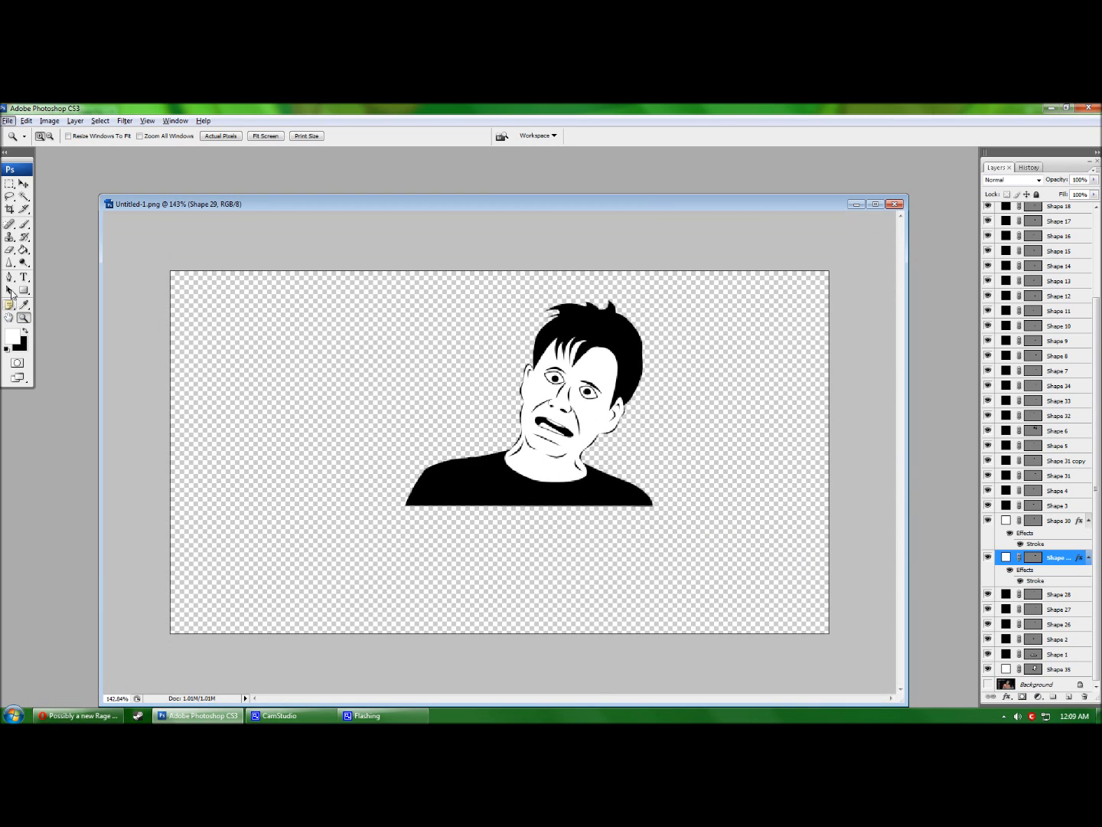
click(10, 209)
drag(382, 271, 666, 511)
key(Return)
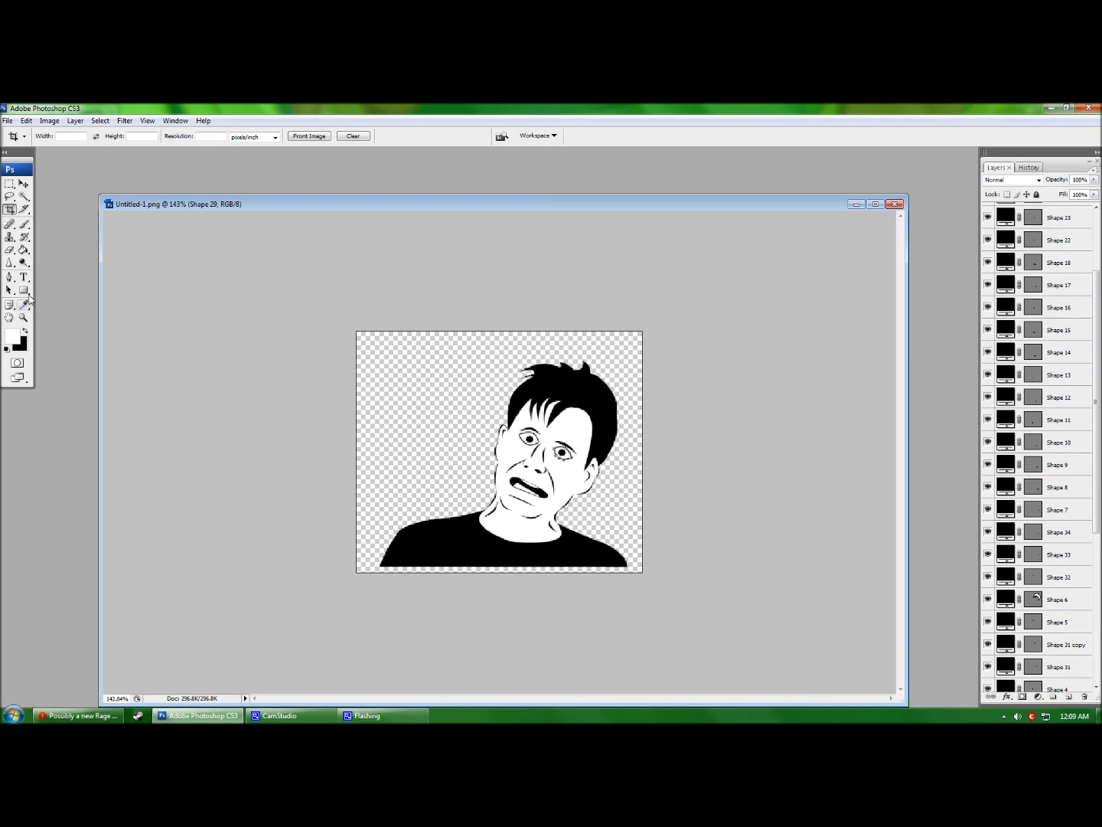
Zoom in, then recrop tighter around the face and shirt, trimming the transparent edges.
key(z)
click(523, 475)
click(557, 507)
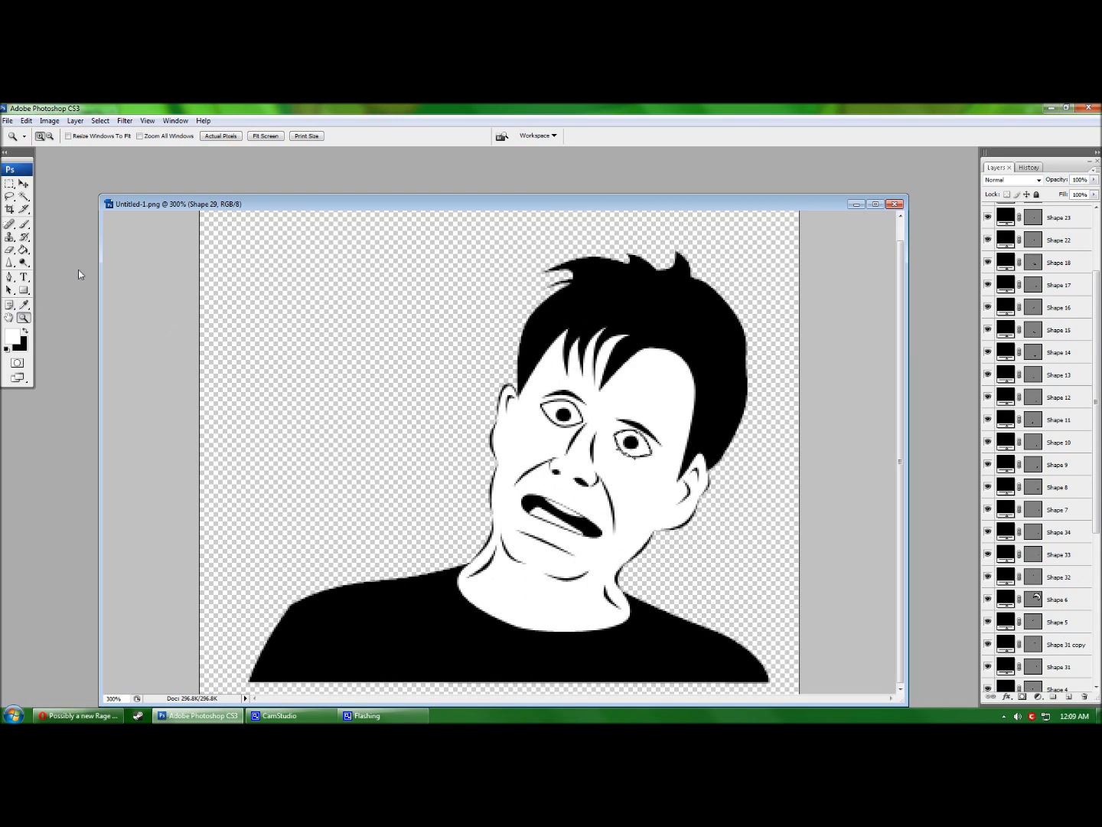
click(10, 209)
drag(227, 212, 841, 675)
scroll(841, 675, up, 1)
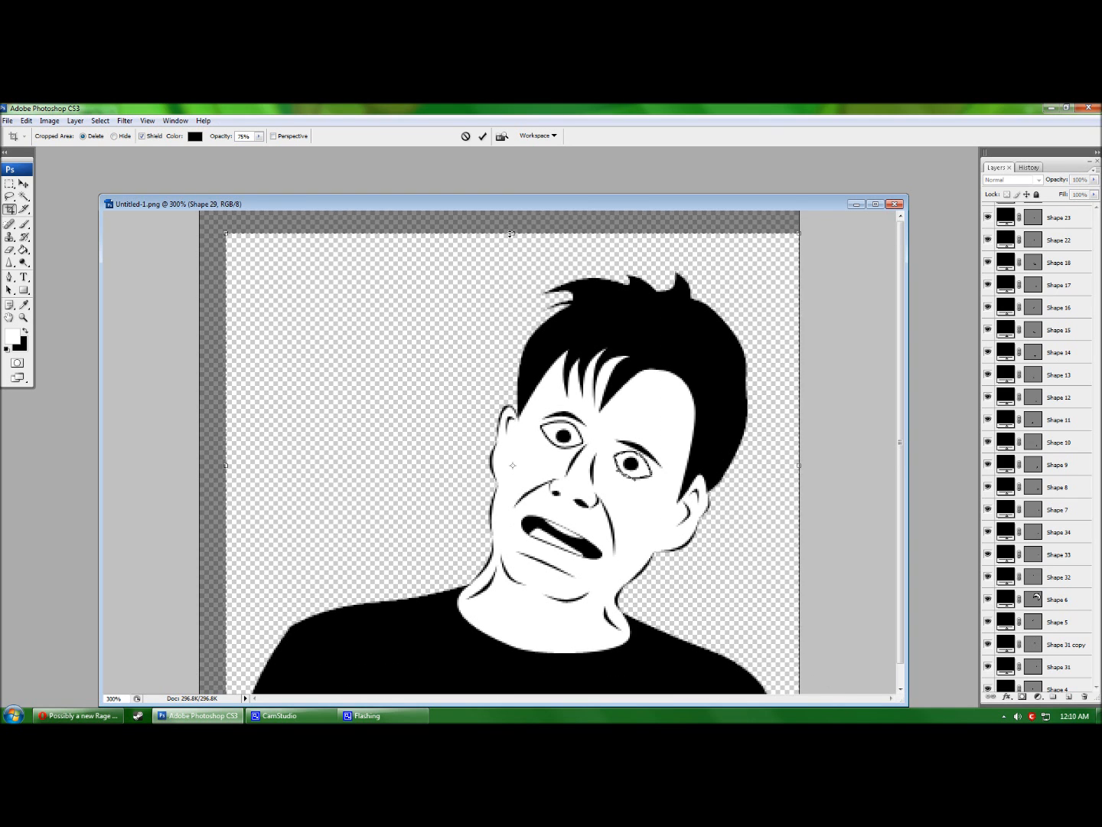
drag(513, 234, 513, 267)
scroll(785, 375, down, 1)
drag(227, 461, 248, 460)
drag(799, 461, 785, 461)
double_click(711, 405)
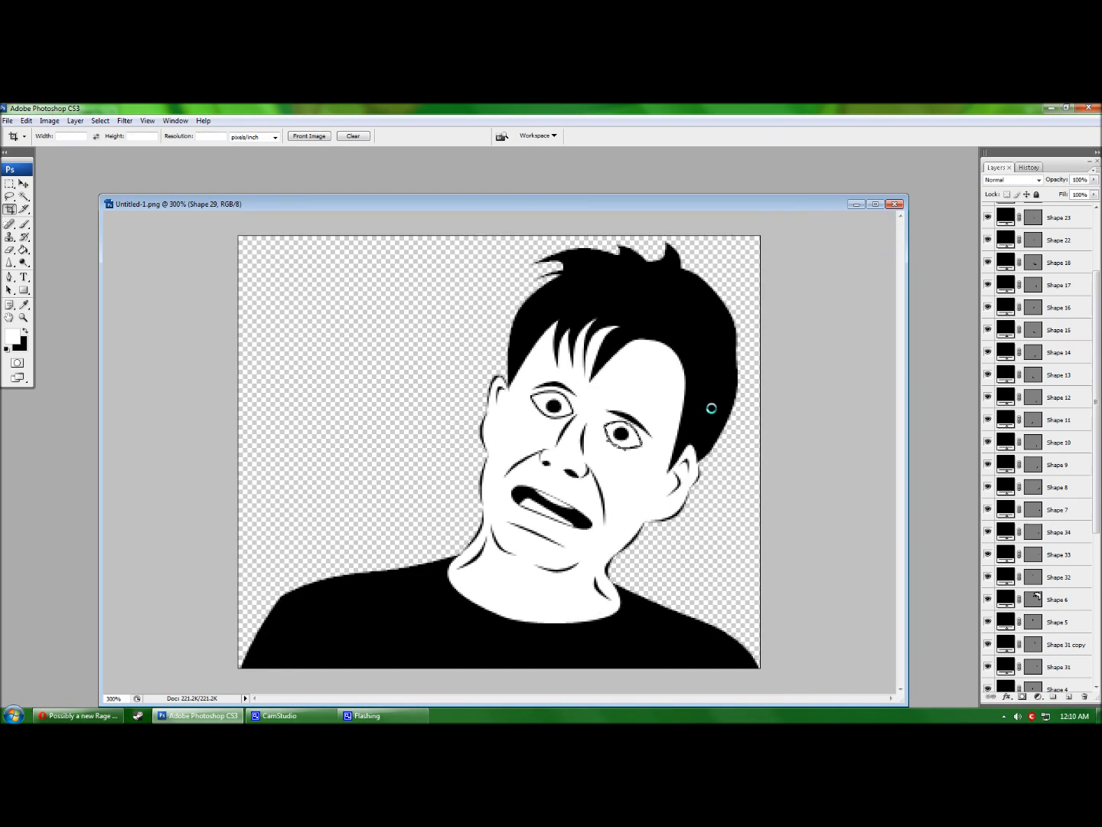
key(ctrl+alt+shift+s)
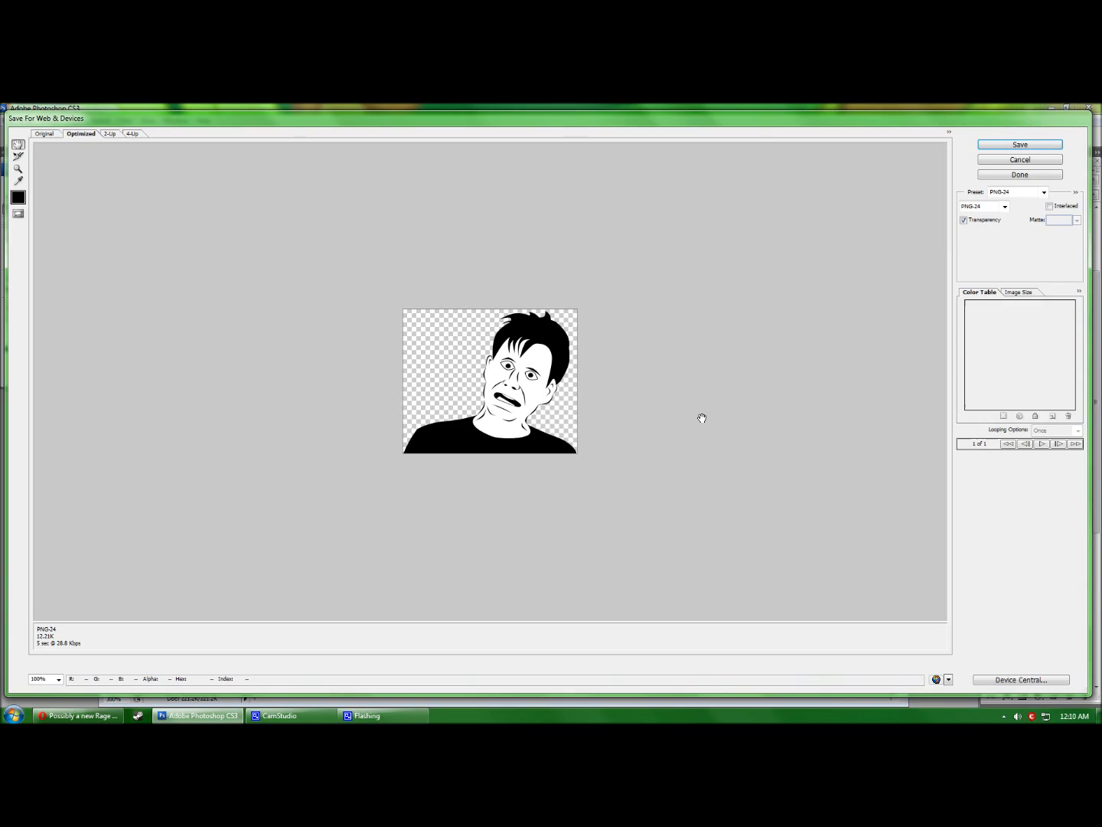
Save the web-optimized transparent PNG under the name derp-face.png.
click(1020, 145)
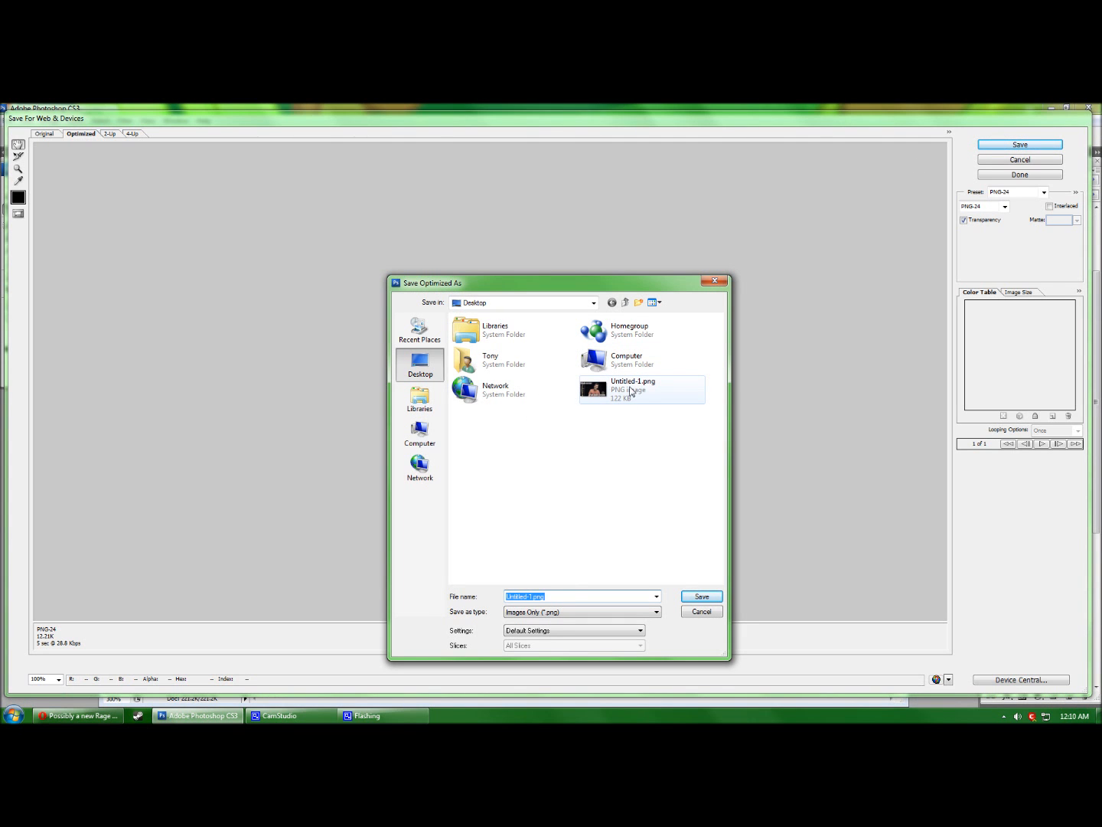
drag(534, 596, 482, 593)
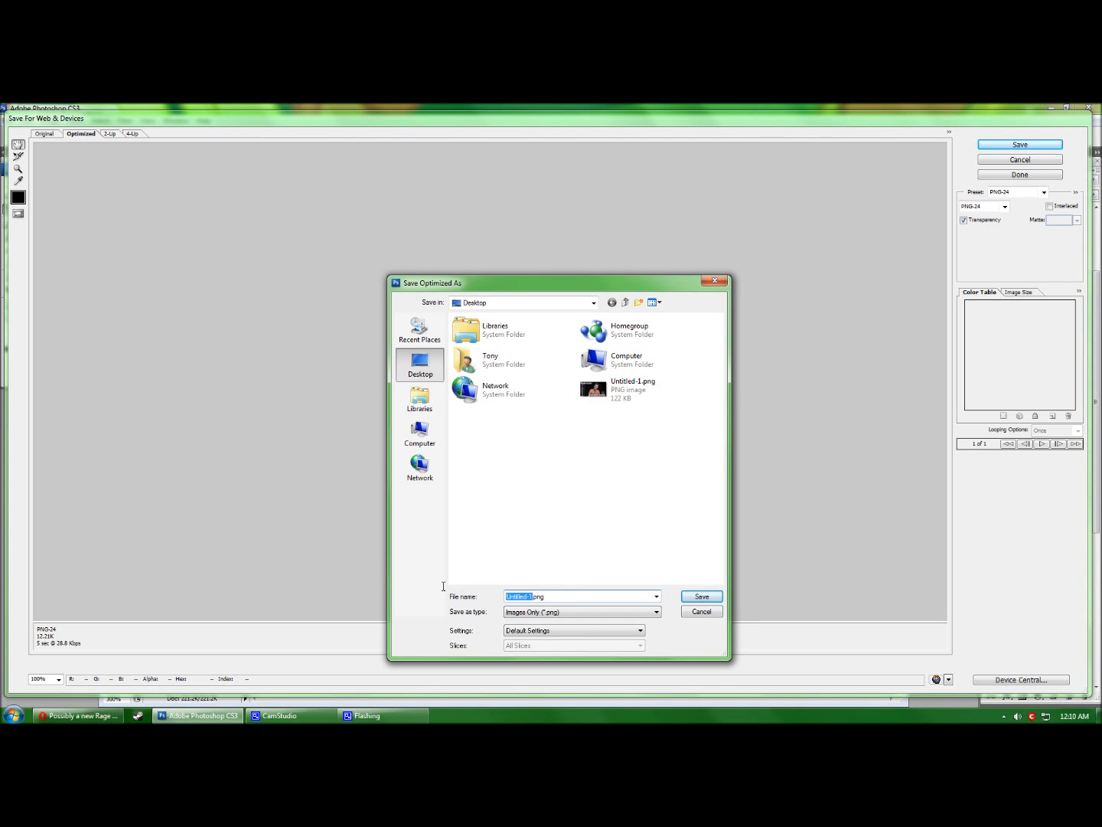
text(derp-face)
key(Return)
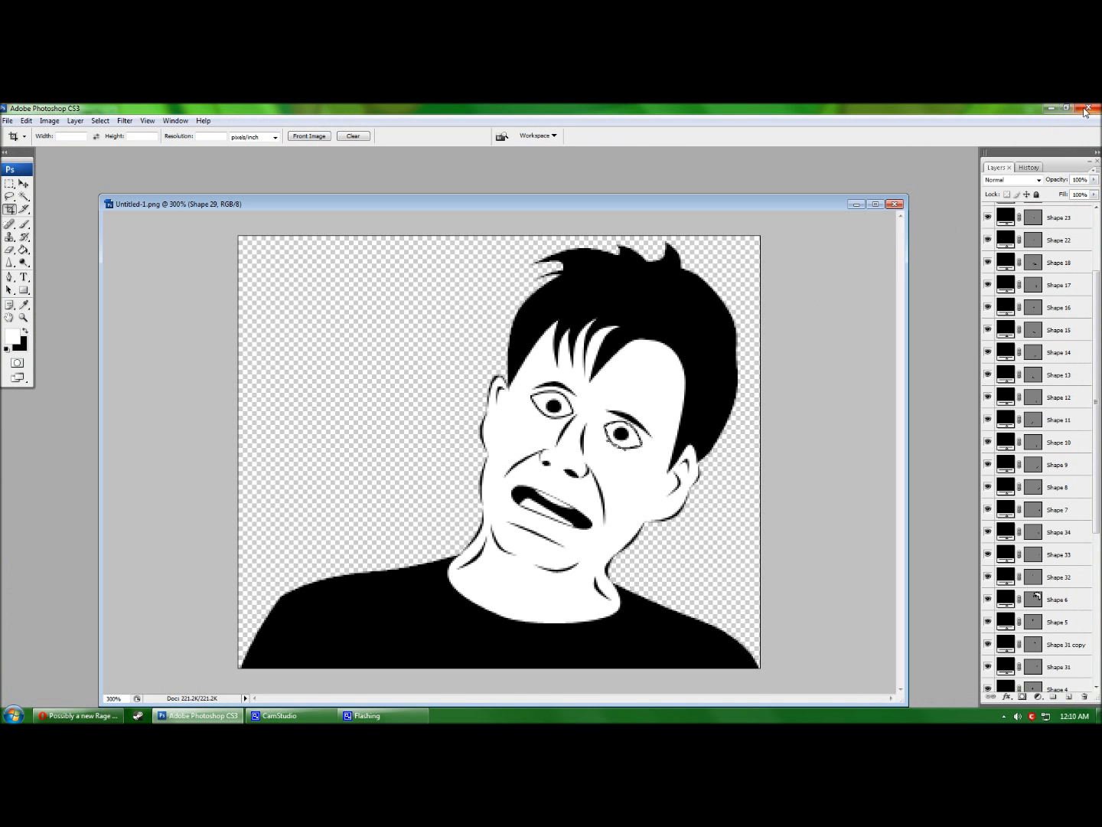
Minimize Photoshop and the browser, then open derp-face.png from the desktop to check it.
click(1051, 108)
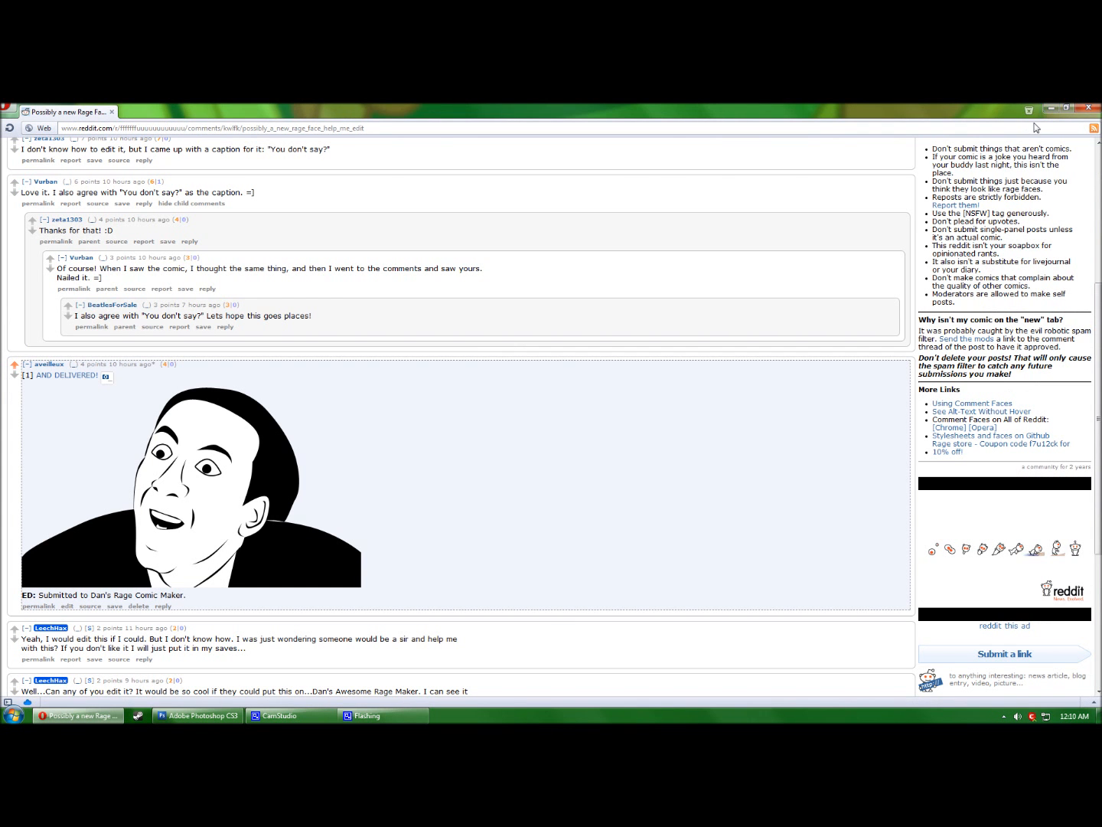
click(1052, 108)
double_click(17, 428)
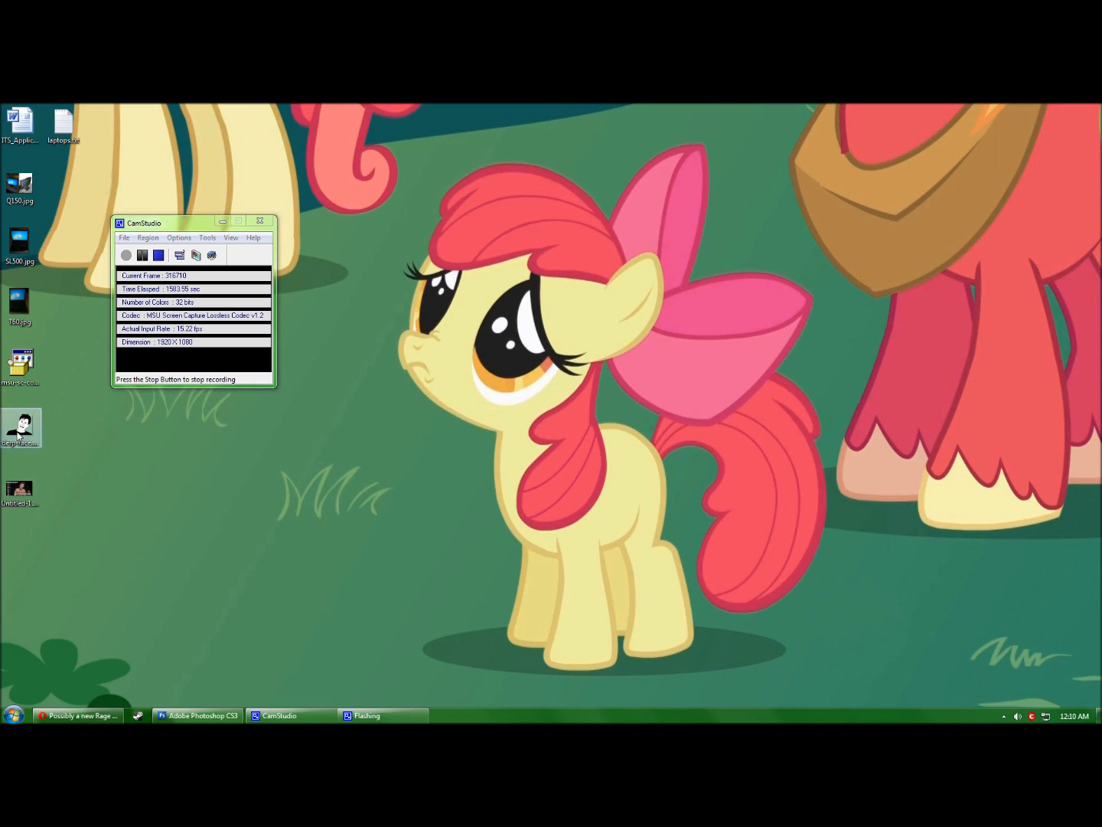